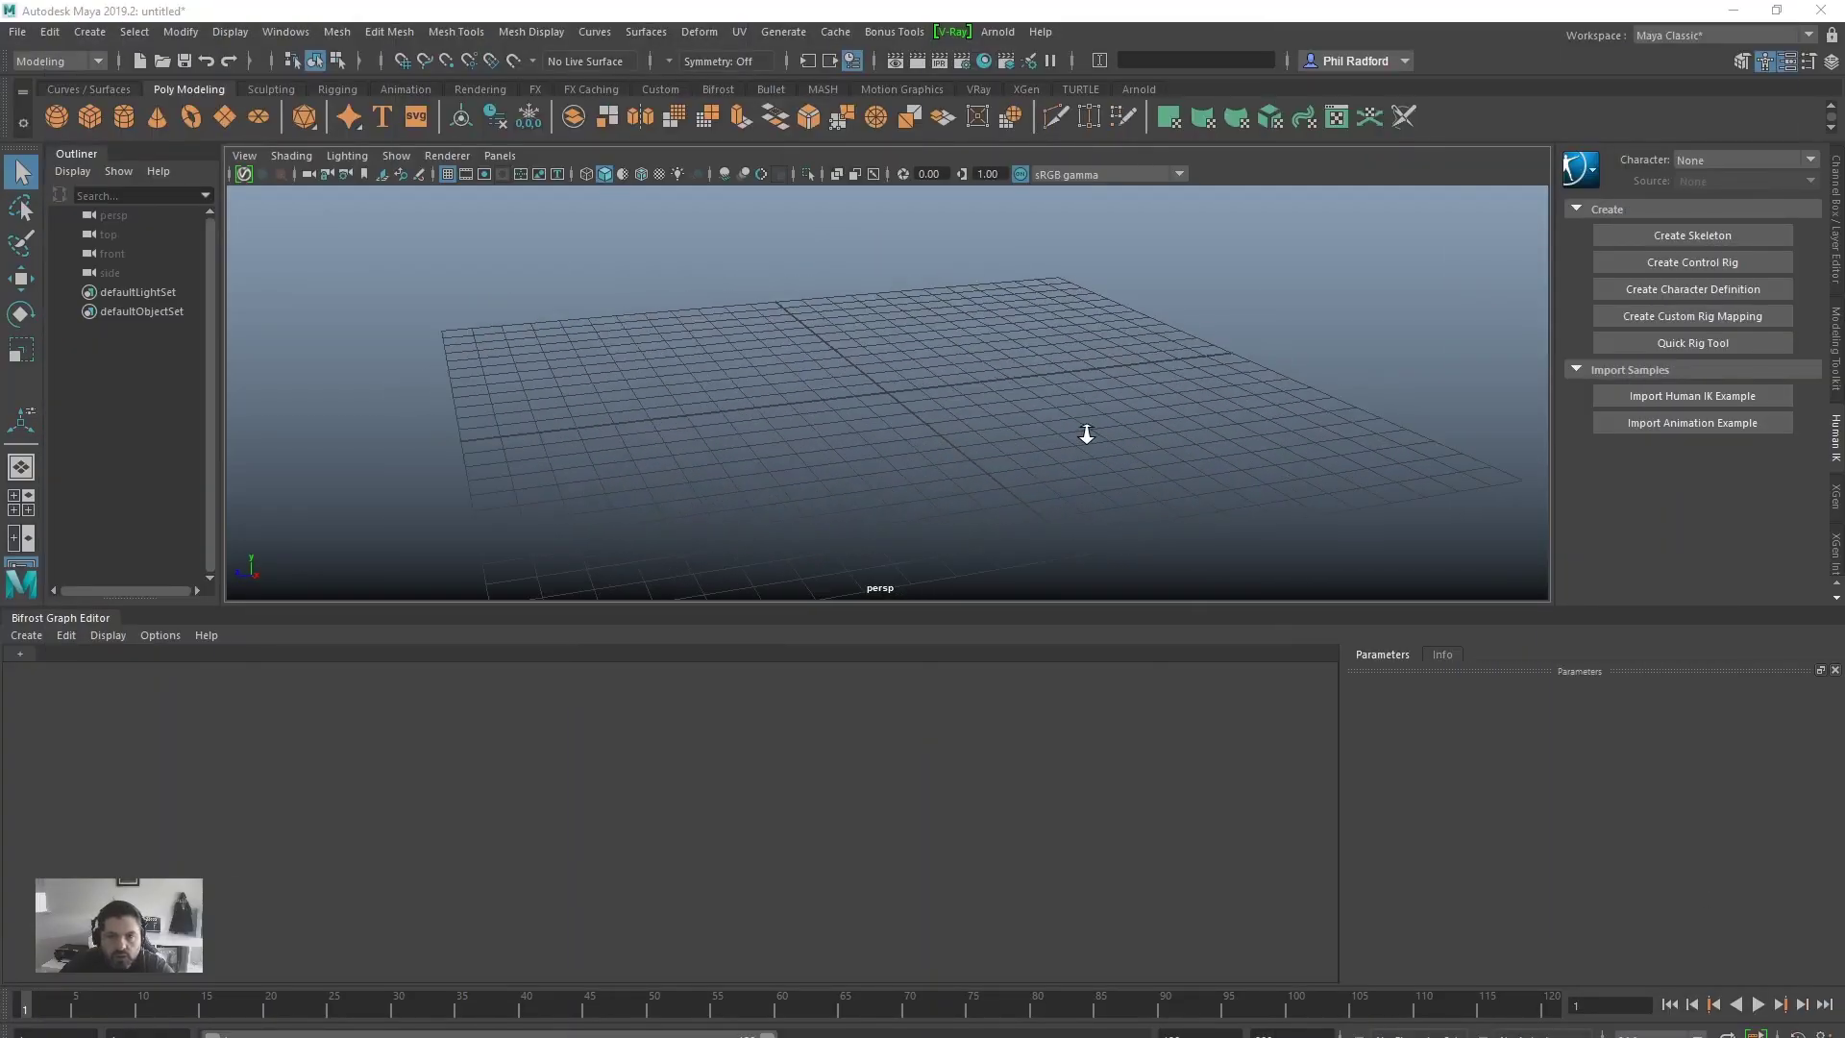
Step: Create a polygon disc, scale it up, and raise it well above the grid as a particle emitter
{"action": "left_click_drag", "start_coordinate": [1087, 434], "coordinate": [1062, 404], "text": "alt"}
{"action": "right_click_drag", "start_coordinate": [1061, 403], "coordinate": [1037, 393], "text": "alt"}
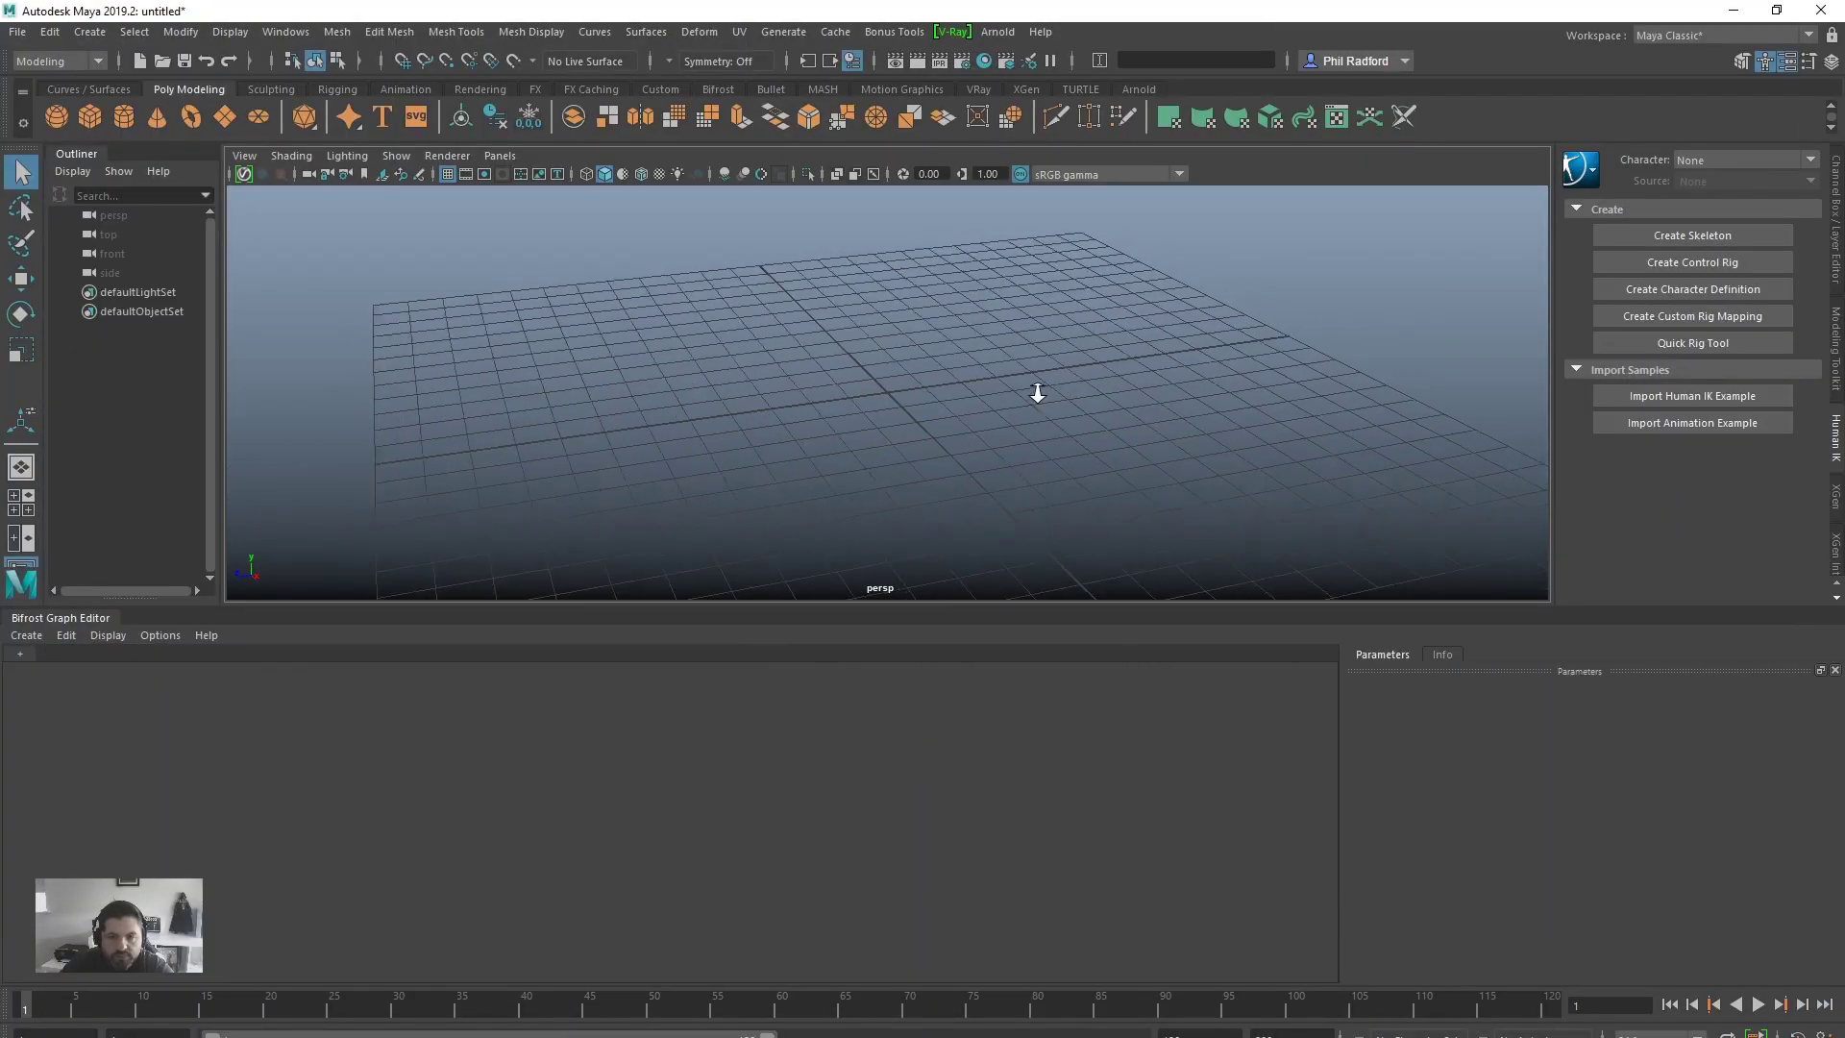
{"action": "scroll", "coordinate": [1038, 393], "scroll_direction": "down", "scroll_amount": 2}
{"action": "left_click_drag", "start_coordinate": [823, 435], "coordinate": [851, 438], "text": "alt"}
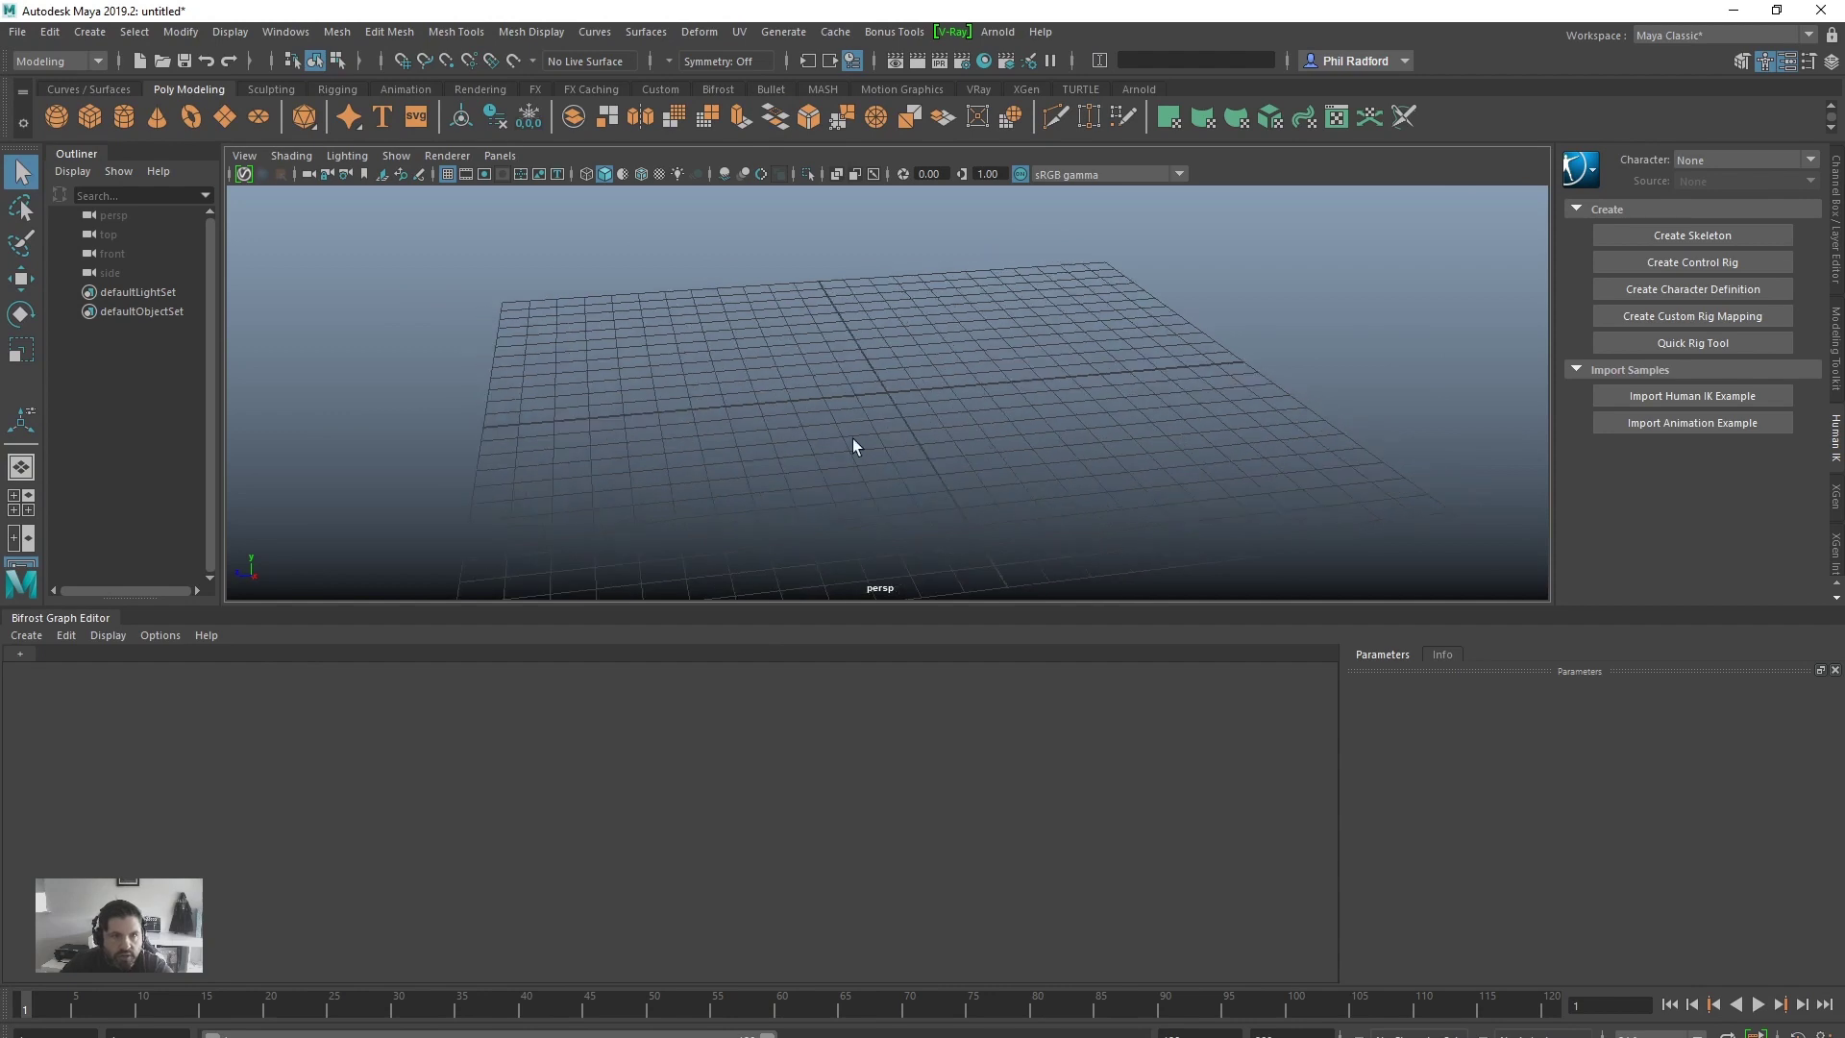
{"action": "left_click", "coordinate": [258, 117]}
{"action": "key", "text": "r"}
{"action": "left_click_drag", "start_coordinate": [889, 393], "coordinate": [1111, 399]}
{"action": "key", "text": "w"}
{"action": "scroll", "coordinate": [1057, 384], "scroll_direction": "down", "scroll_amount": 4}
{"action": "left_click_drag", "start_coordinate": [893, 330], "coordinate": [295, 206]}
Step: Create a polygon cube and scale it into a wide, thin slab extending beyond the grid beneath the disc
{"action": "left_click", "coordinate": [85, 116]}
{"action": "scroll", "coordinate": [862, 423], "scroll_direction": "up", "scroll_amount": 2}
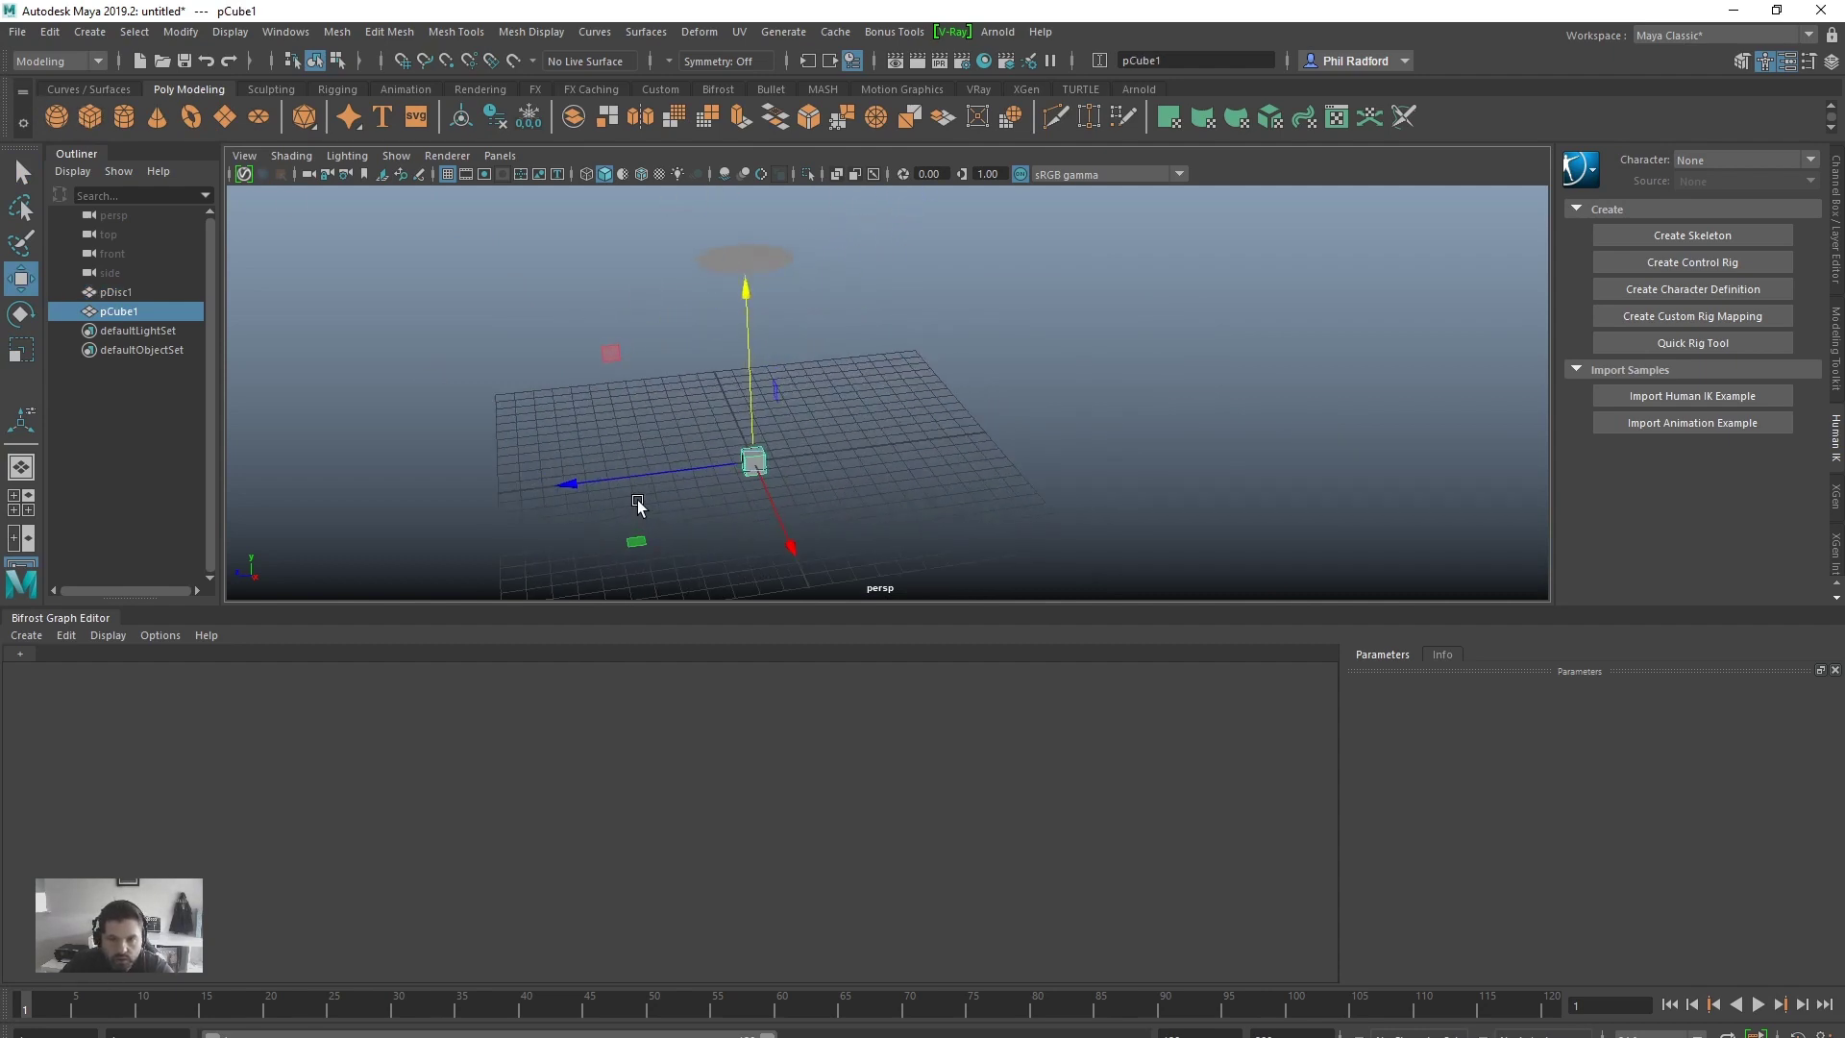
{"action": "key", "text": "r"}
{"action": "left_click_drag", "start_coordinate": [579, 482], "coordinate": [440, 486]}
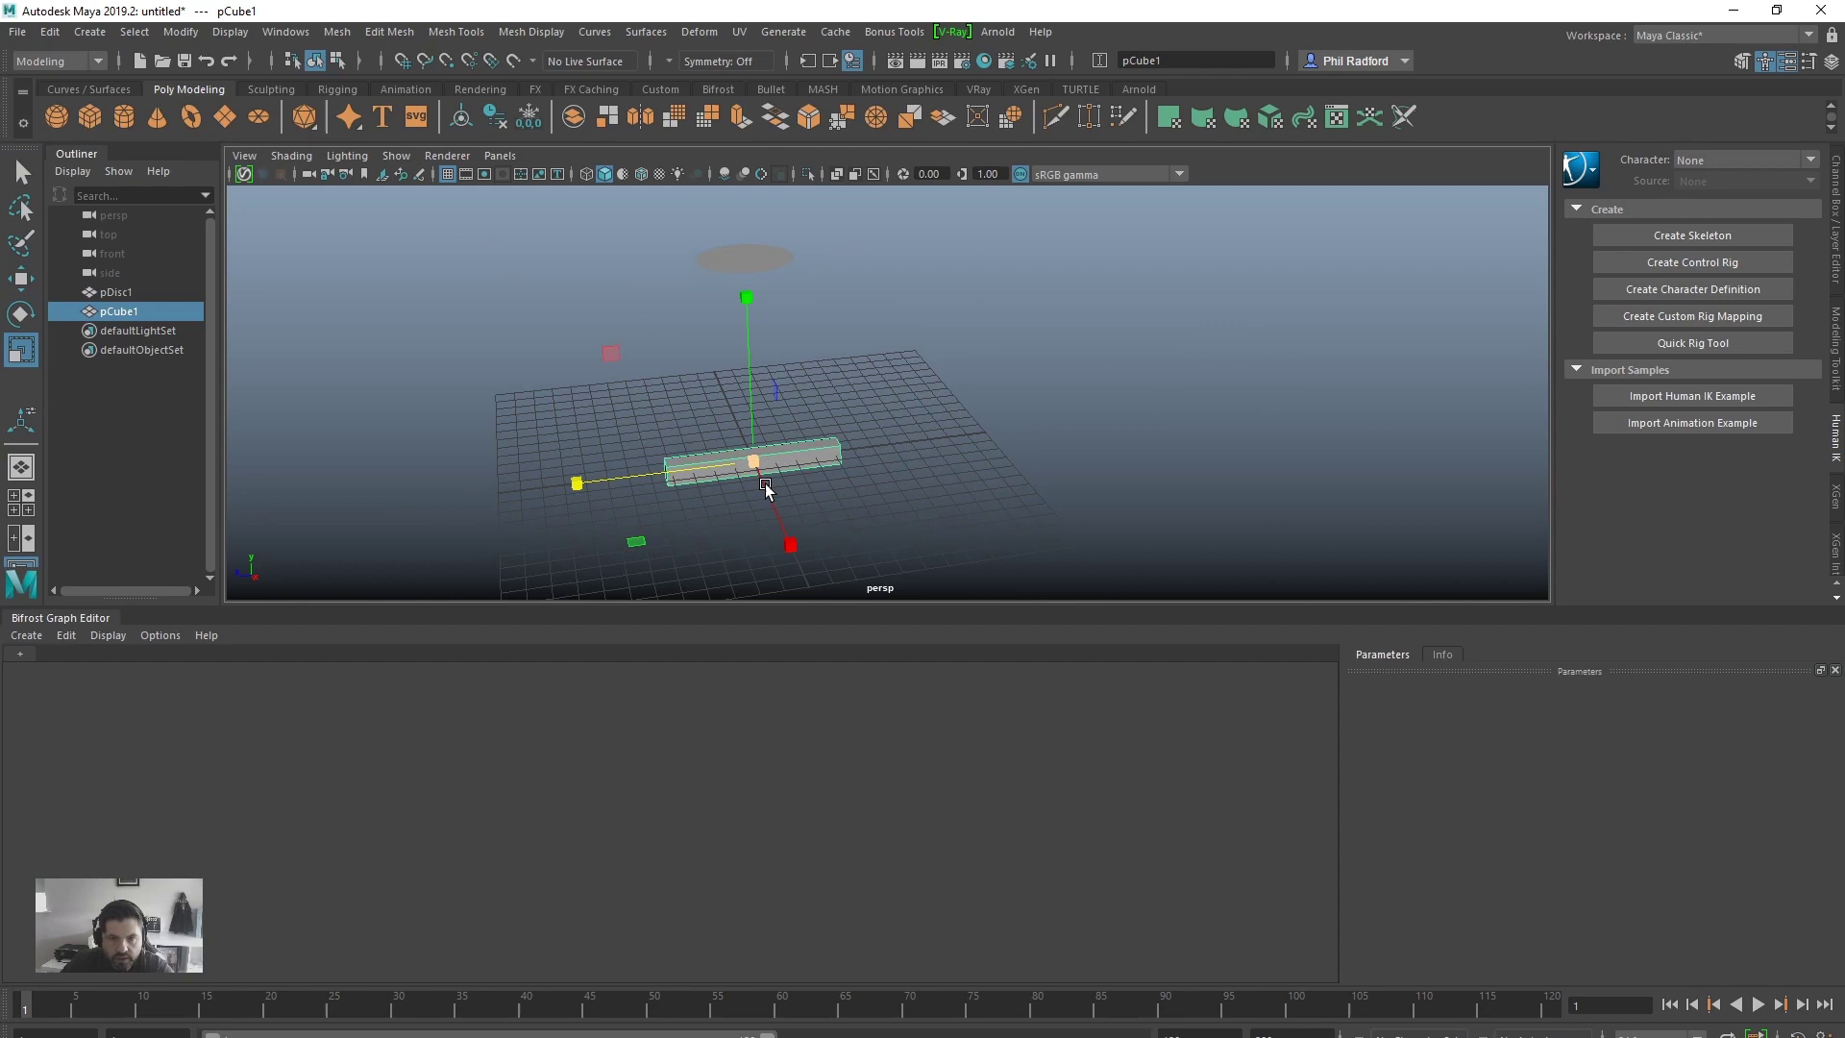
{"action": "left_click_drag", "start_coordinate": [757, 467], "coordinate": [980, 896]}
{"action": "left_click_drag", "start_coordinate": [764, 306], "coordinate": [749, 432]}
{"action": "left_click_drag", "start_coordinate": [791, 534], "coordinate": [1008, 943]}
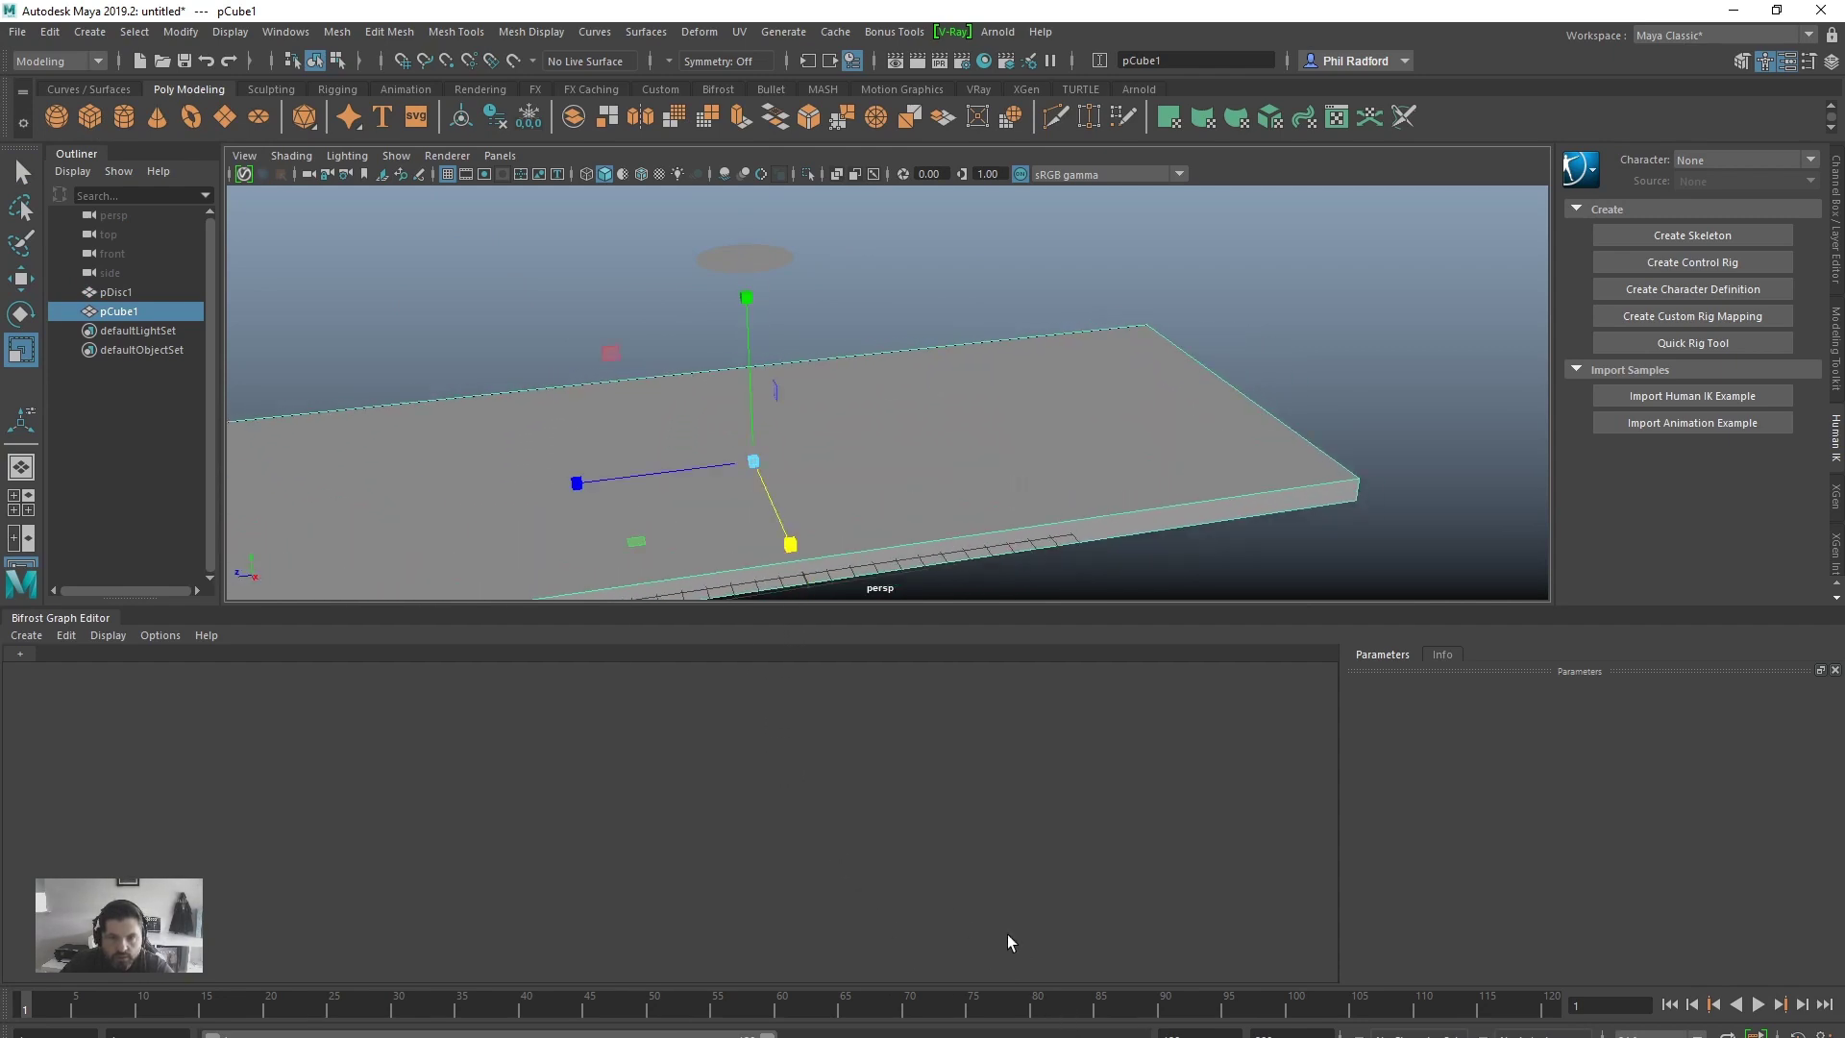
Step: Create a new Bifrost graph with the disc selected and delete its default input node
{"action": "left_click_drag", "start_coordinate": [896, 397], "coordinate": [901, 387], "text": "alt"}
{"action": "right_click_drag", "start_coordinate": [901, 388], "coordinate": [821, 404], "text": "alt"}
{"action": "middle_click_drag", "start_coordinate": [821, 403], "coordinate": [883, 378], "text": "alt"}
{"action": "left_click", "coordinate": [128, 292]}
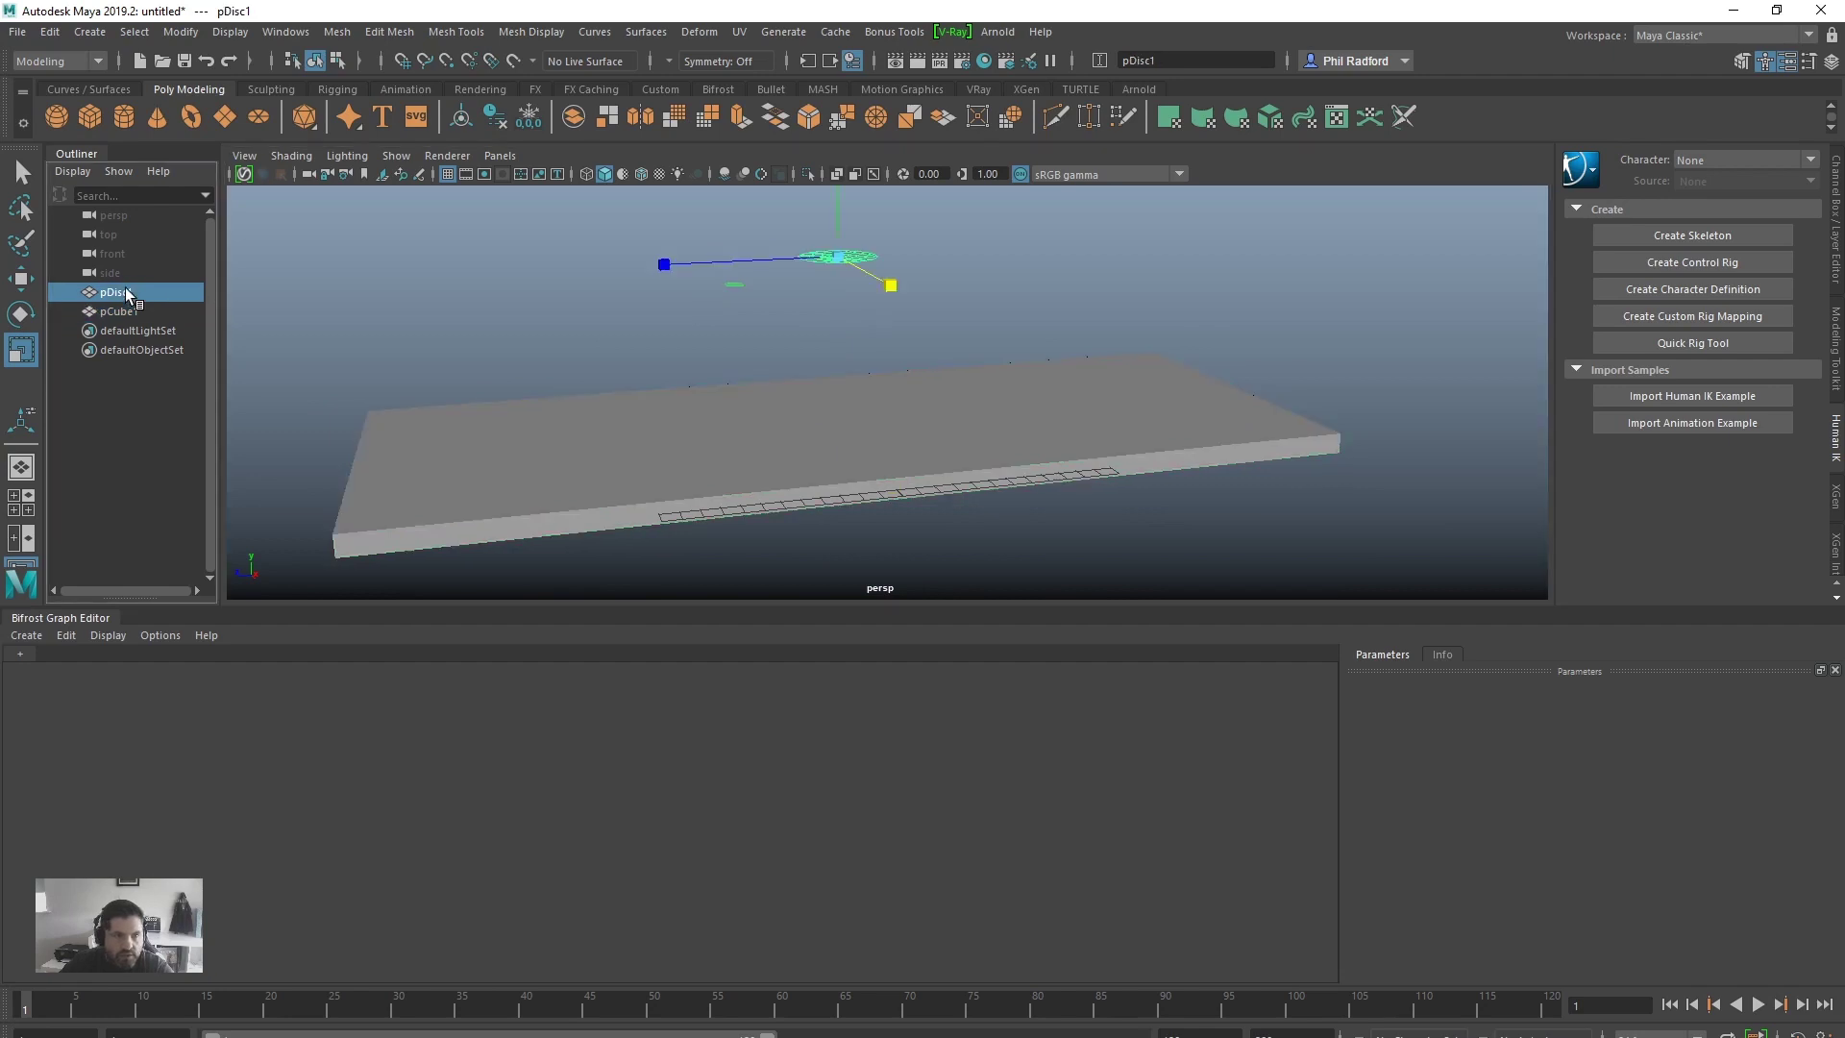
{"action": "left_click", "coordinate": [26, 635]}
{"action": "left_click", "coordinate": [57, 654]}
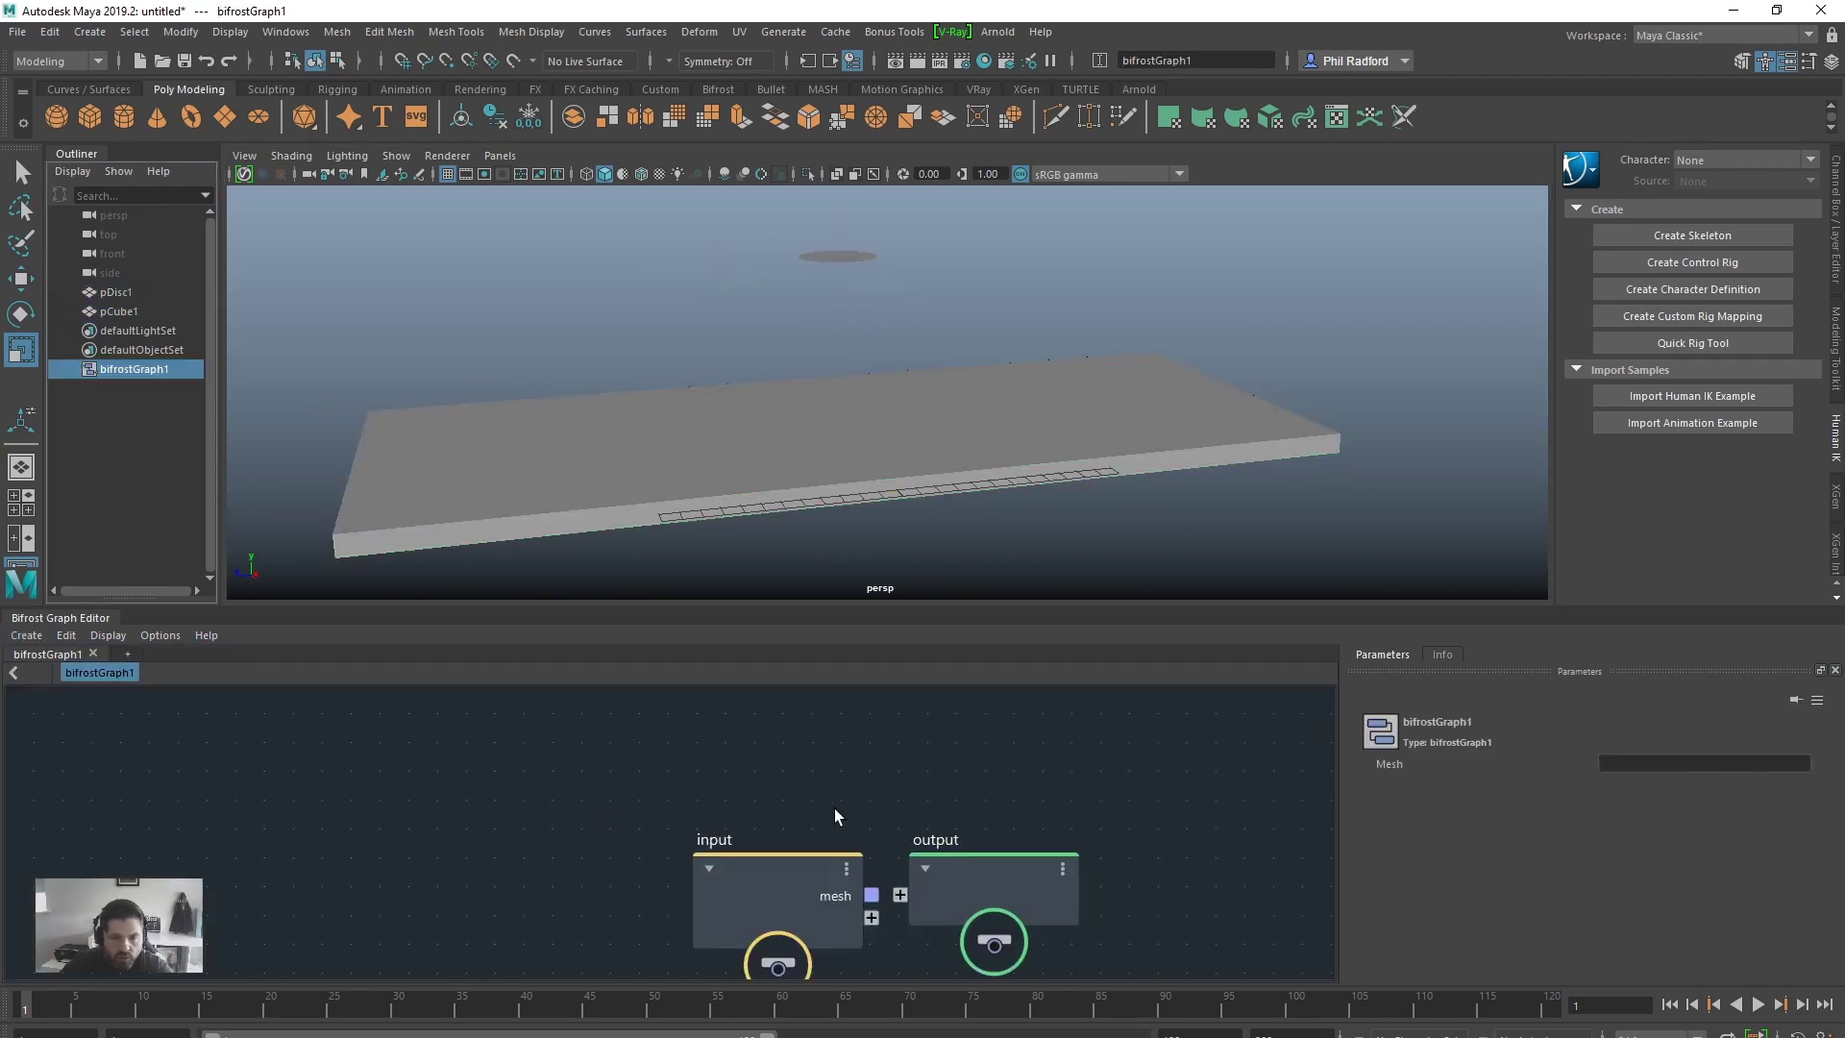
{"action": "key", "text": "Delete"}
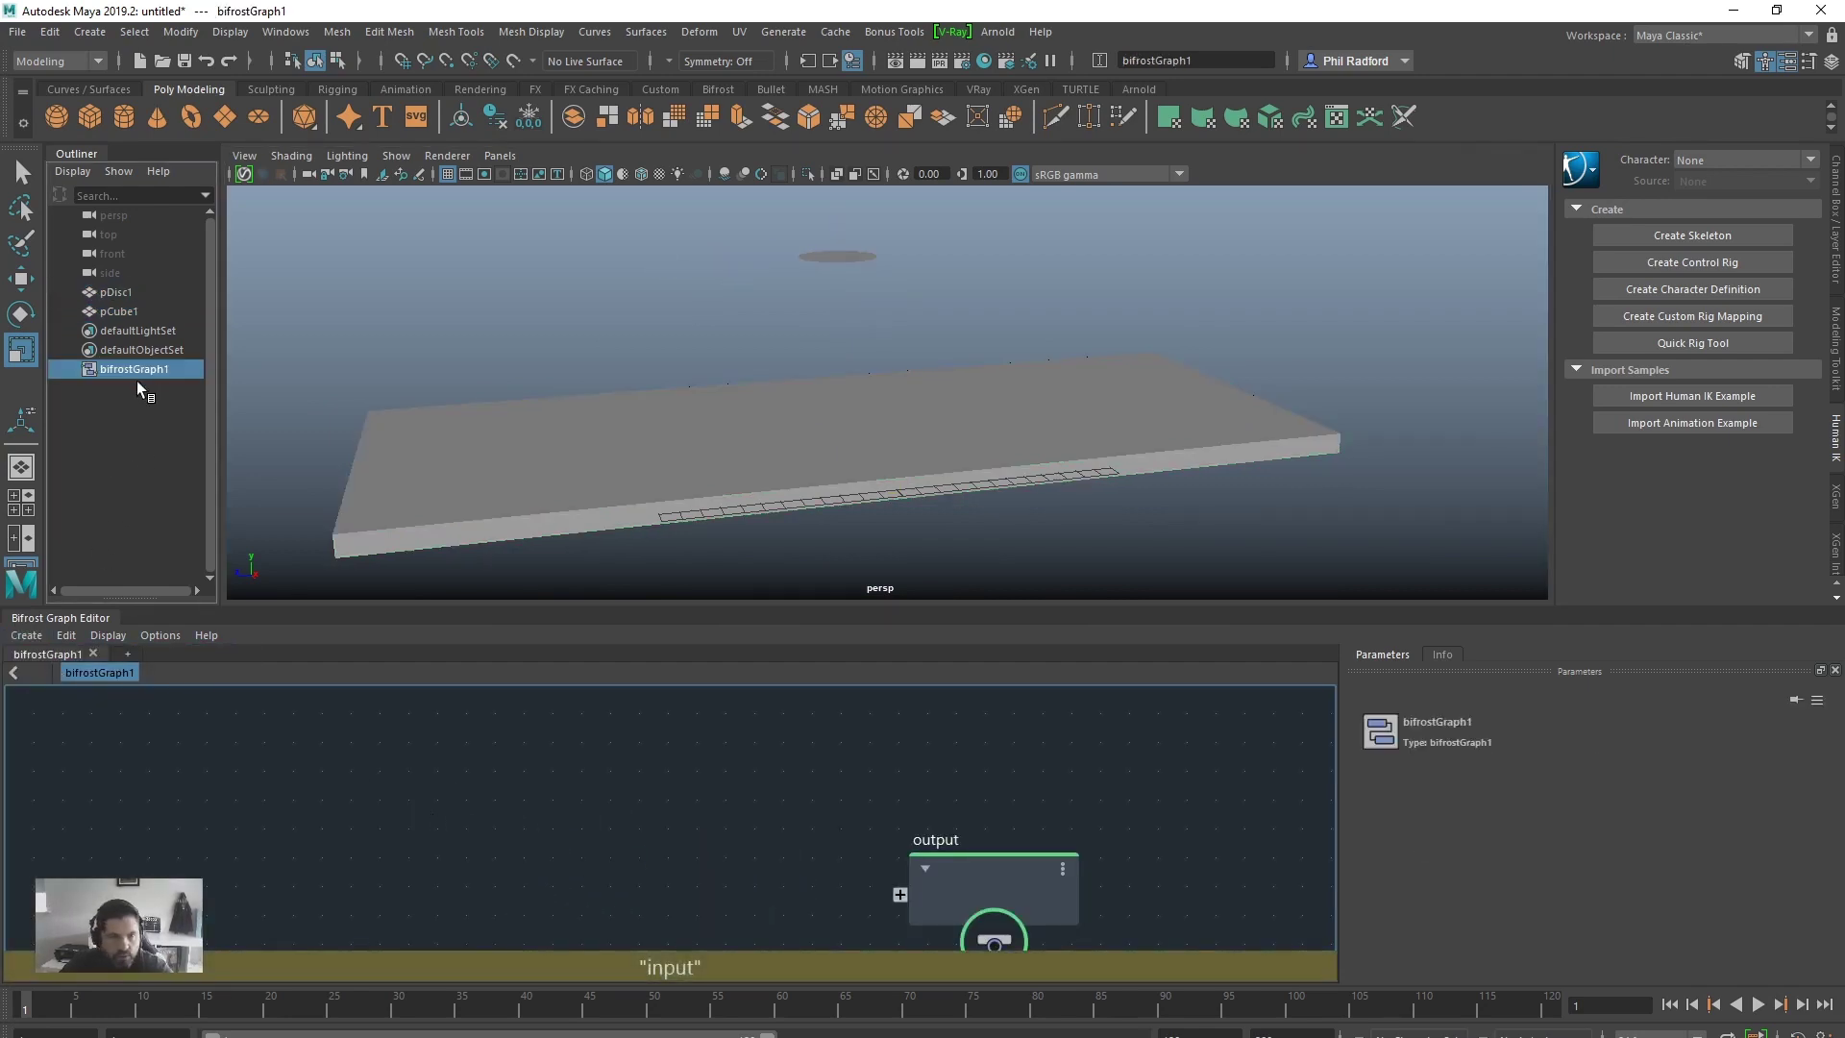
Step: Add pDisc1 to the Bifrost graph as an input node, enlarge the graph area, and space it apart from the output node
{"action": "left_click", "coordinate": [128, 292]}
{"action": "left_click_drag", "start_coordinate": [427, 722], "coordinate": [487, 819]}
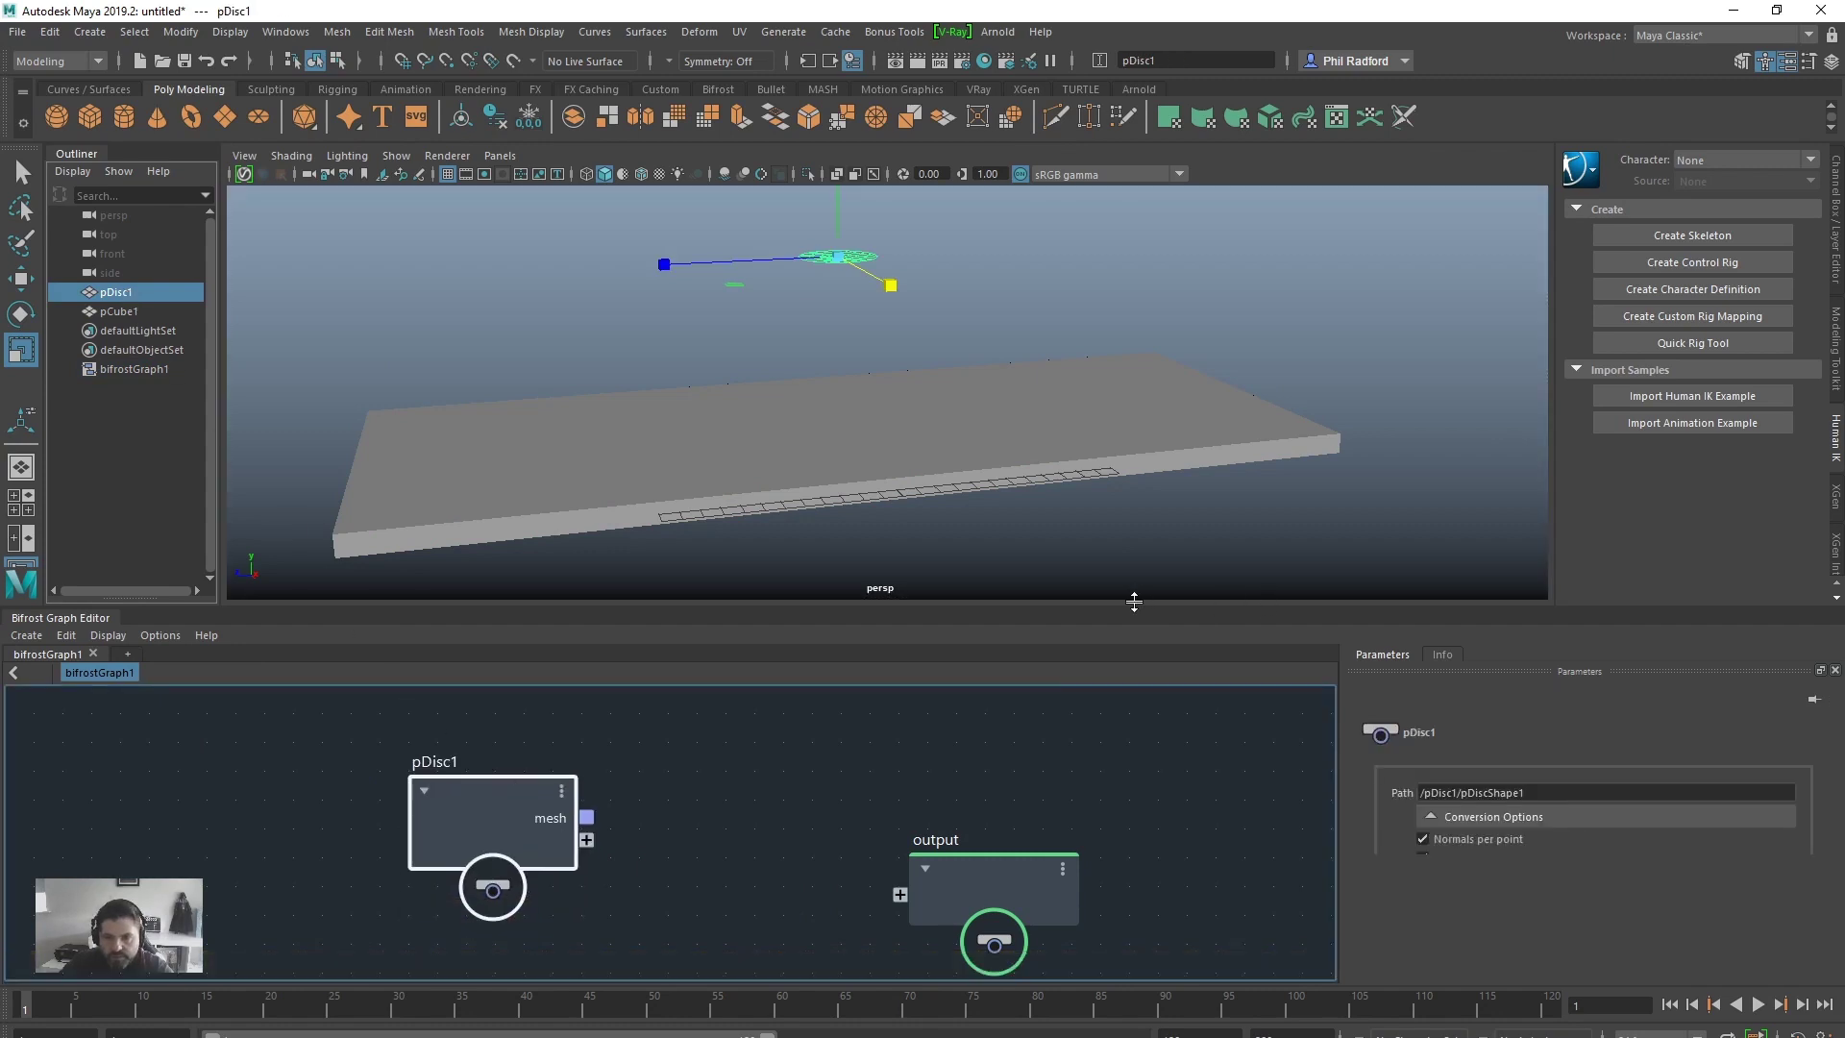
{"action": "left_click_drag", "start_coordinate": [1136, 600], "coordinate": [1136, 464]}
{"action": "left_click", "coordinate": [982, 795]}
{"action": "left_click_drag", "start_coordinate": [982, 796], "coordinate": [1060, 723]}
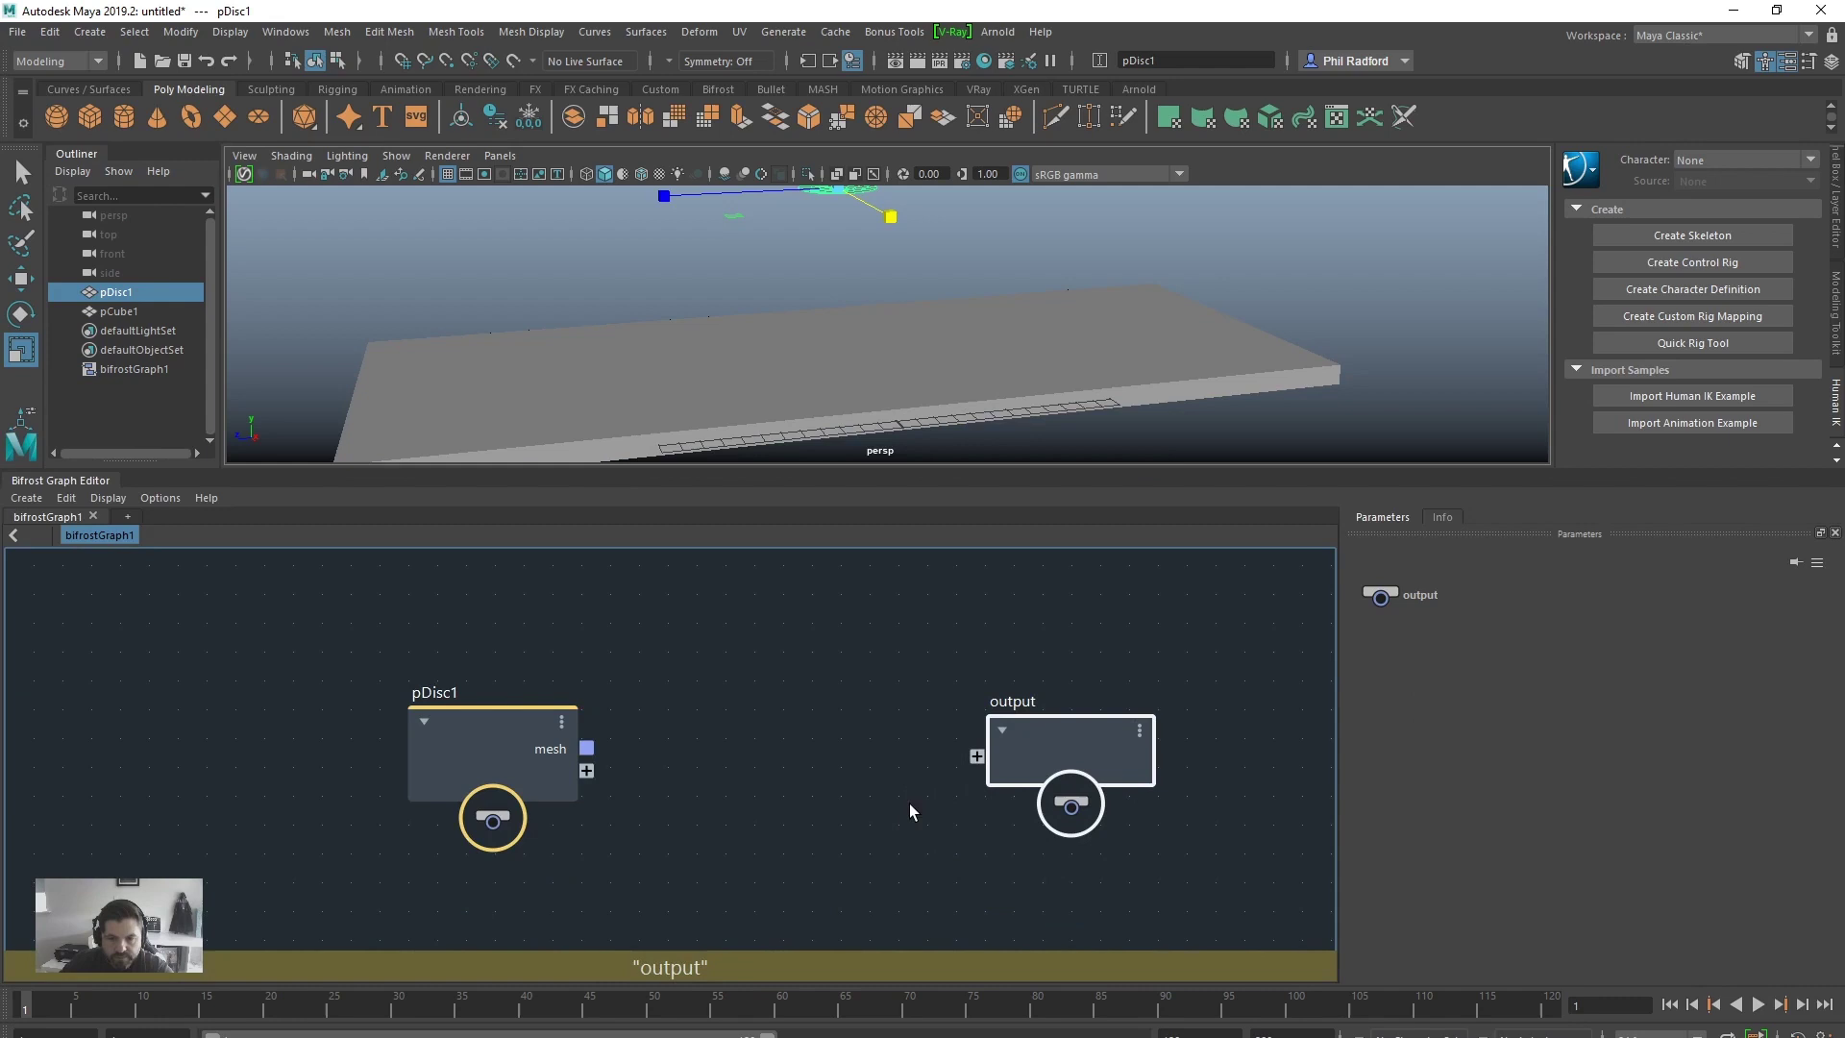
{"action": "left_click", "coordinate": [910, 805]}
{"action": "right_click_drag", "start_coordinate": [910, 805], "coordinate": [694, 823], "text": "alt"}
{"action": "middle_click_drag", "start_coordinate": [770, 832], "coordinate": [710, 790], "text": "alt"}
{"action": "left_click_drag", "start_coordinate": [615, 736], "coordinate": [315, 702]}
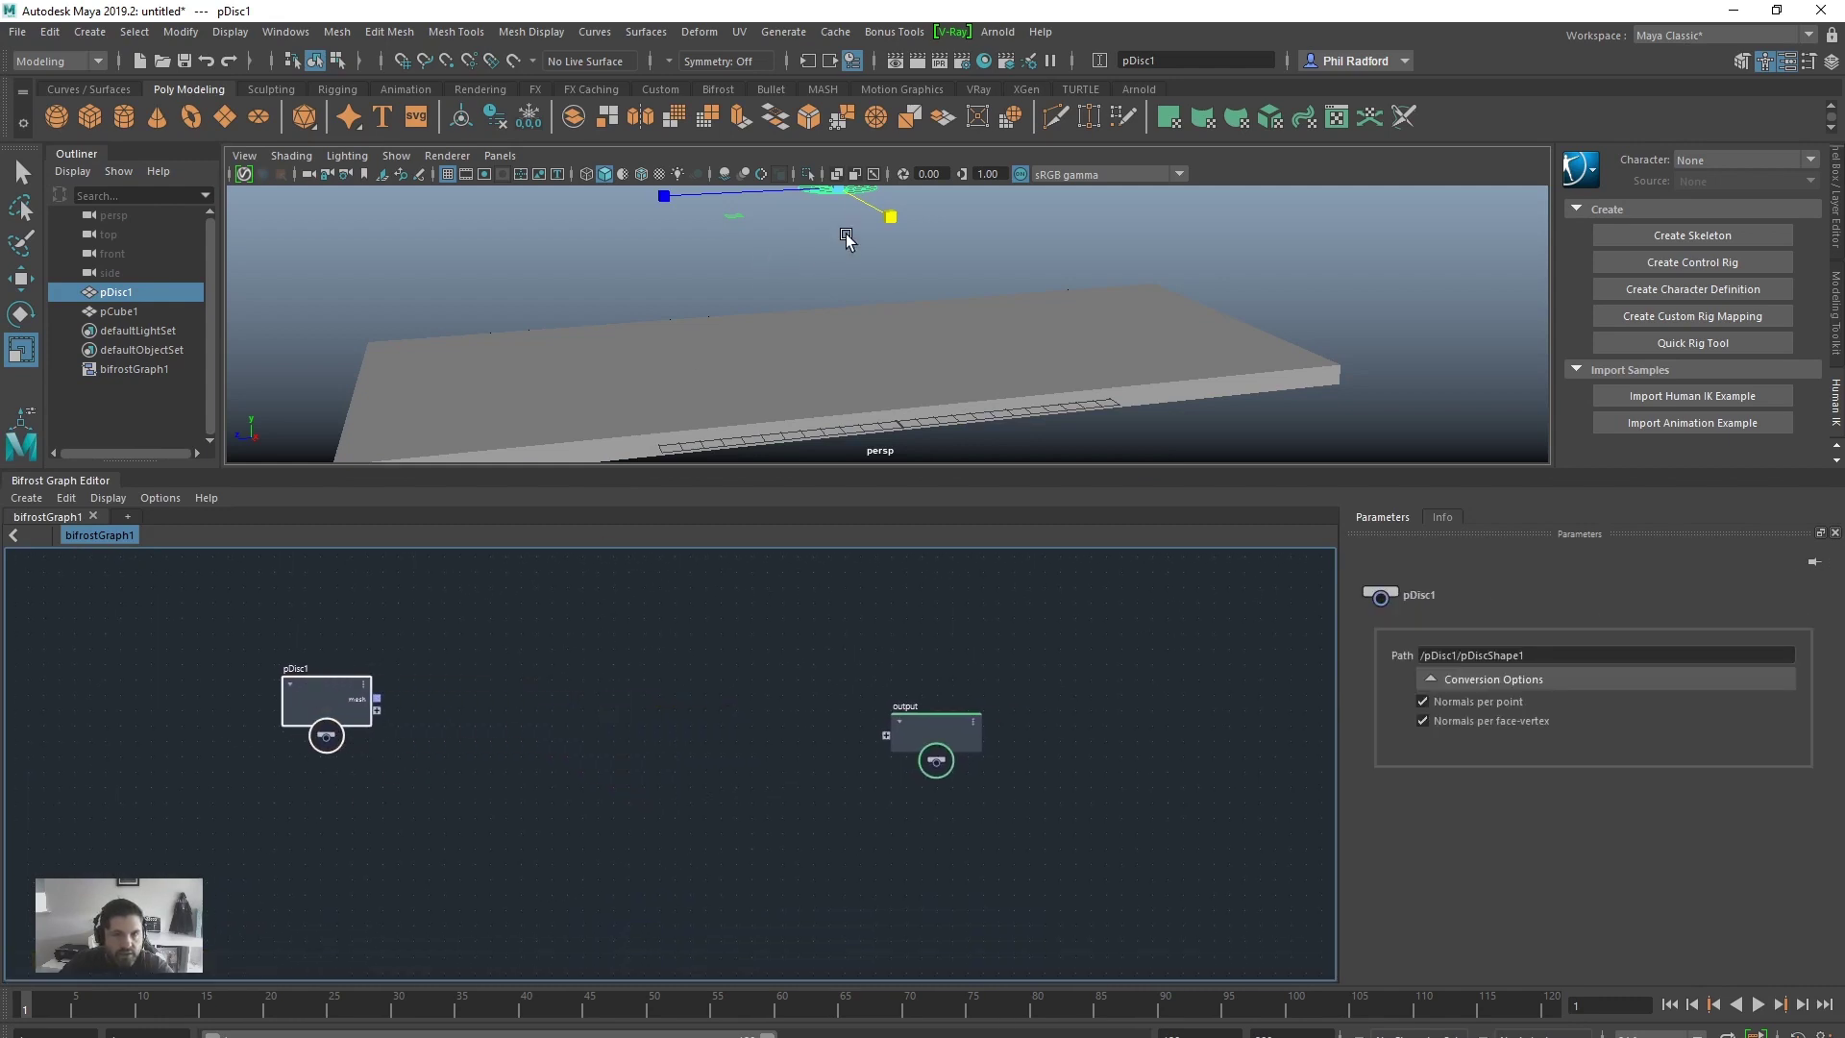
Step: Add pCube1 to the Bifrost graph as an input node and place it below the pDisc1 node
{"action": "left_click", "coordinate": [114, 312]}
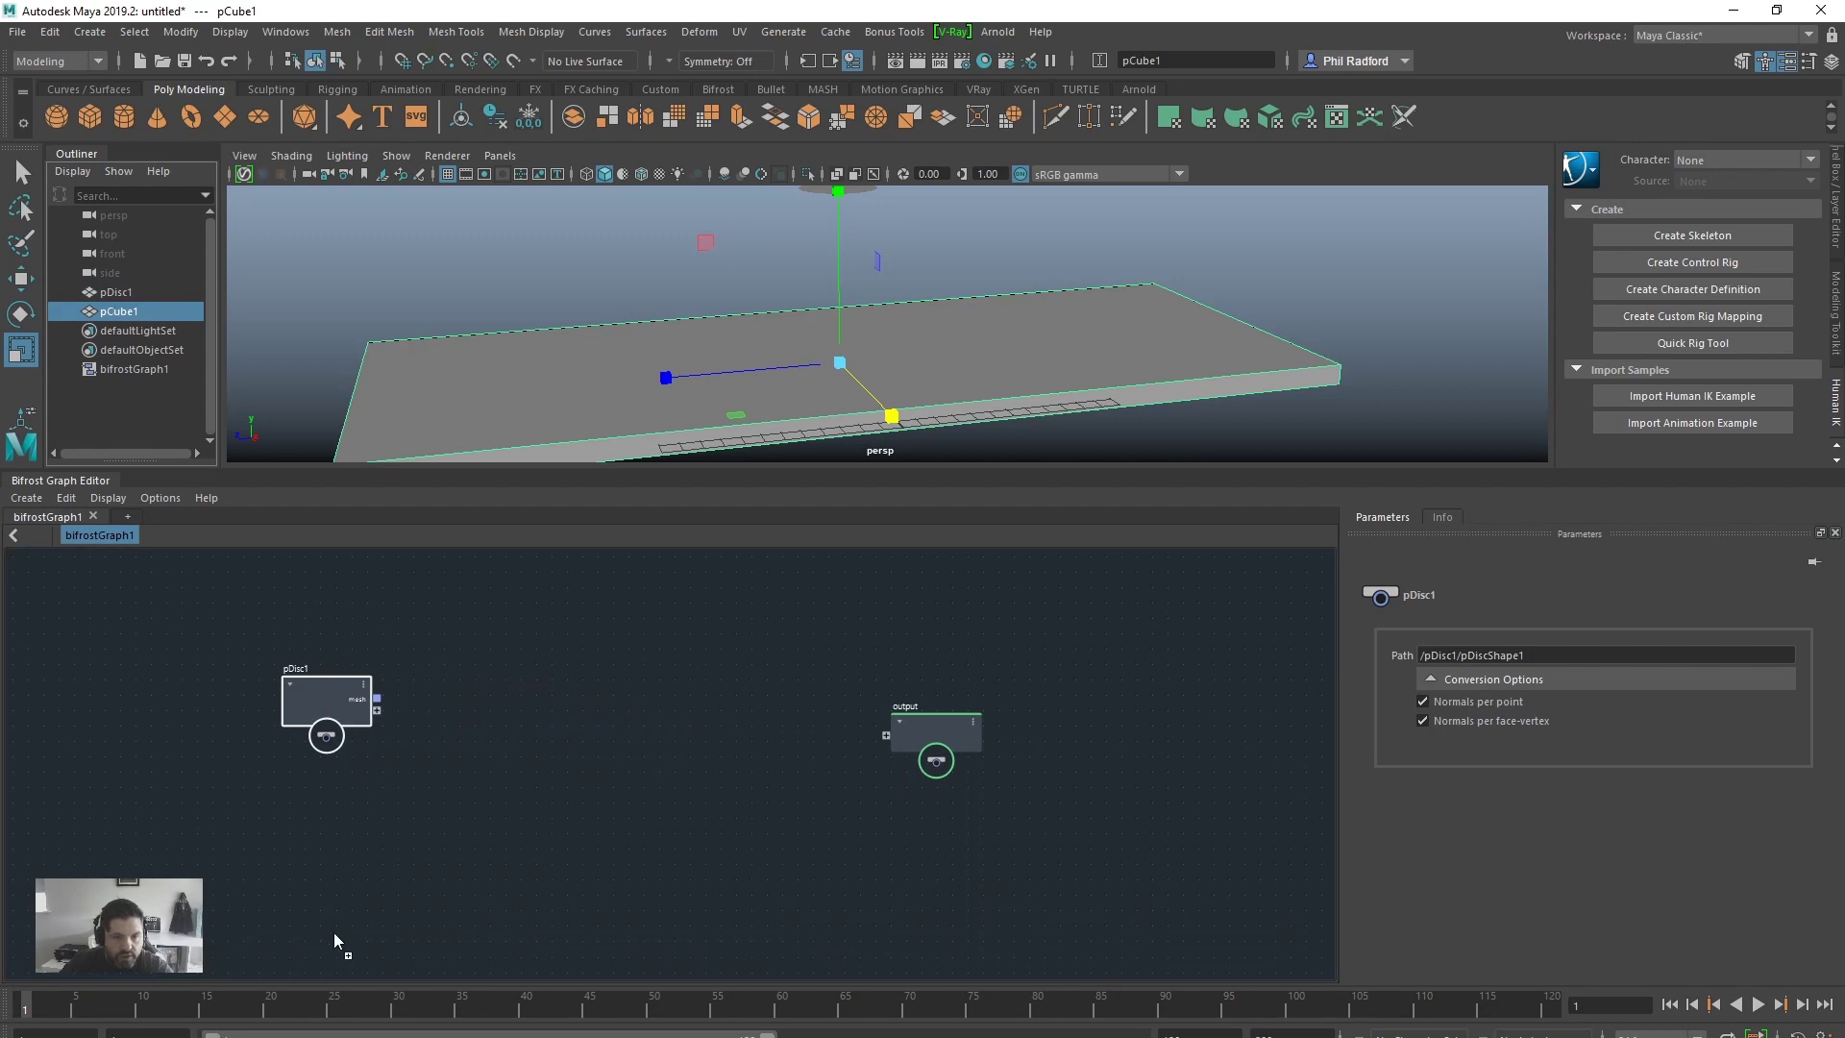
{"action": "middle_click_drag", "start_coordinate": [334, 933], "coordinate": [333, 933]}
{"action": "left_click_drag", "start_coordinate": [332, 943], "coordinate": [328, 832]}
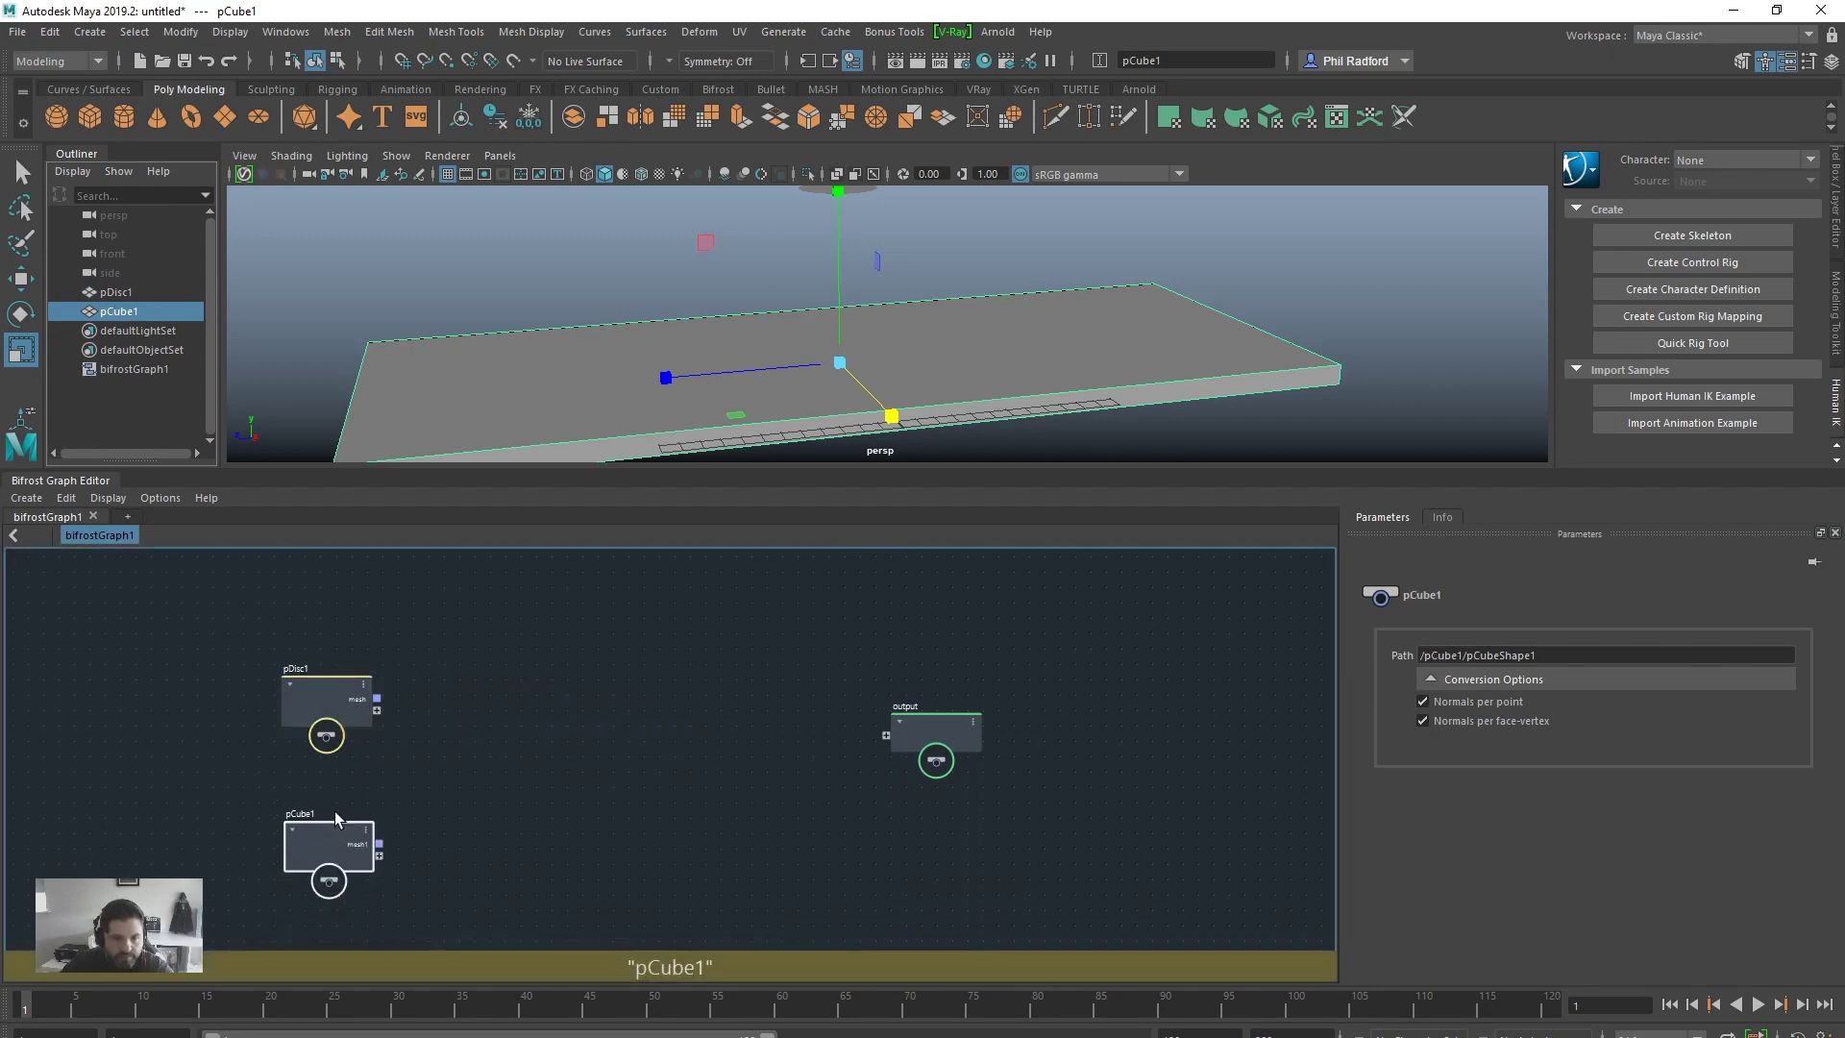
{"action": "left_click_drag", "start_coordinate": [332, 676], "coordinate": [339, 677]}
Step: Add a basic_particles_graph compound between the inputs and output and explode it into its individual nodes
{"action": "left_click", "coordinate": [584, 732]}
{"action": "key", "text": "Tab"}
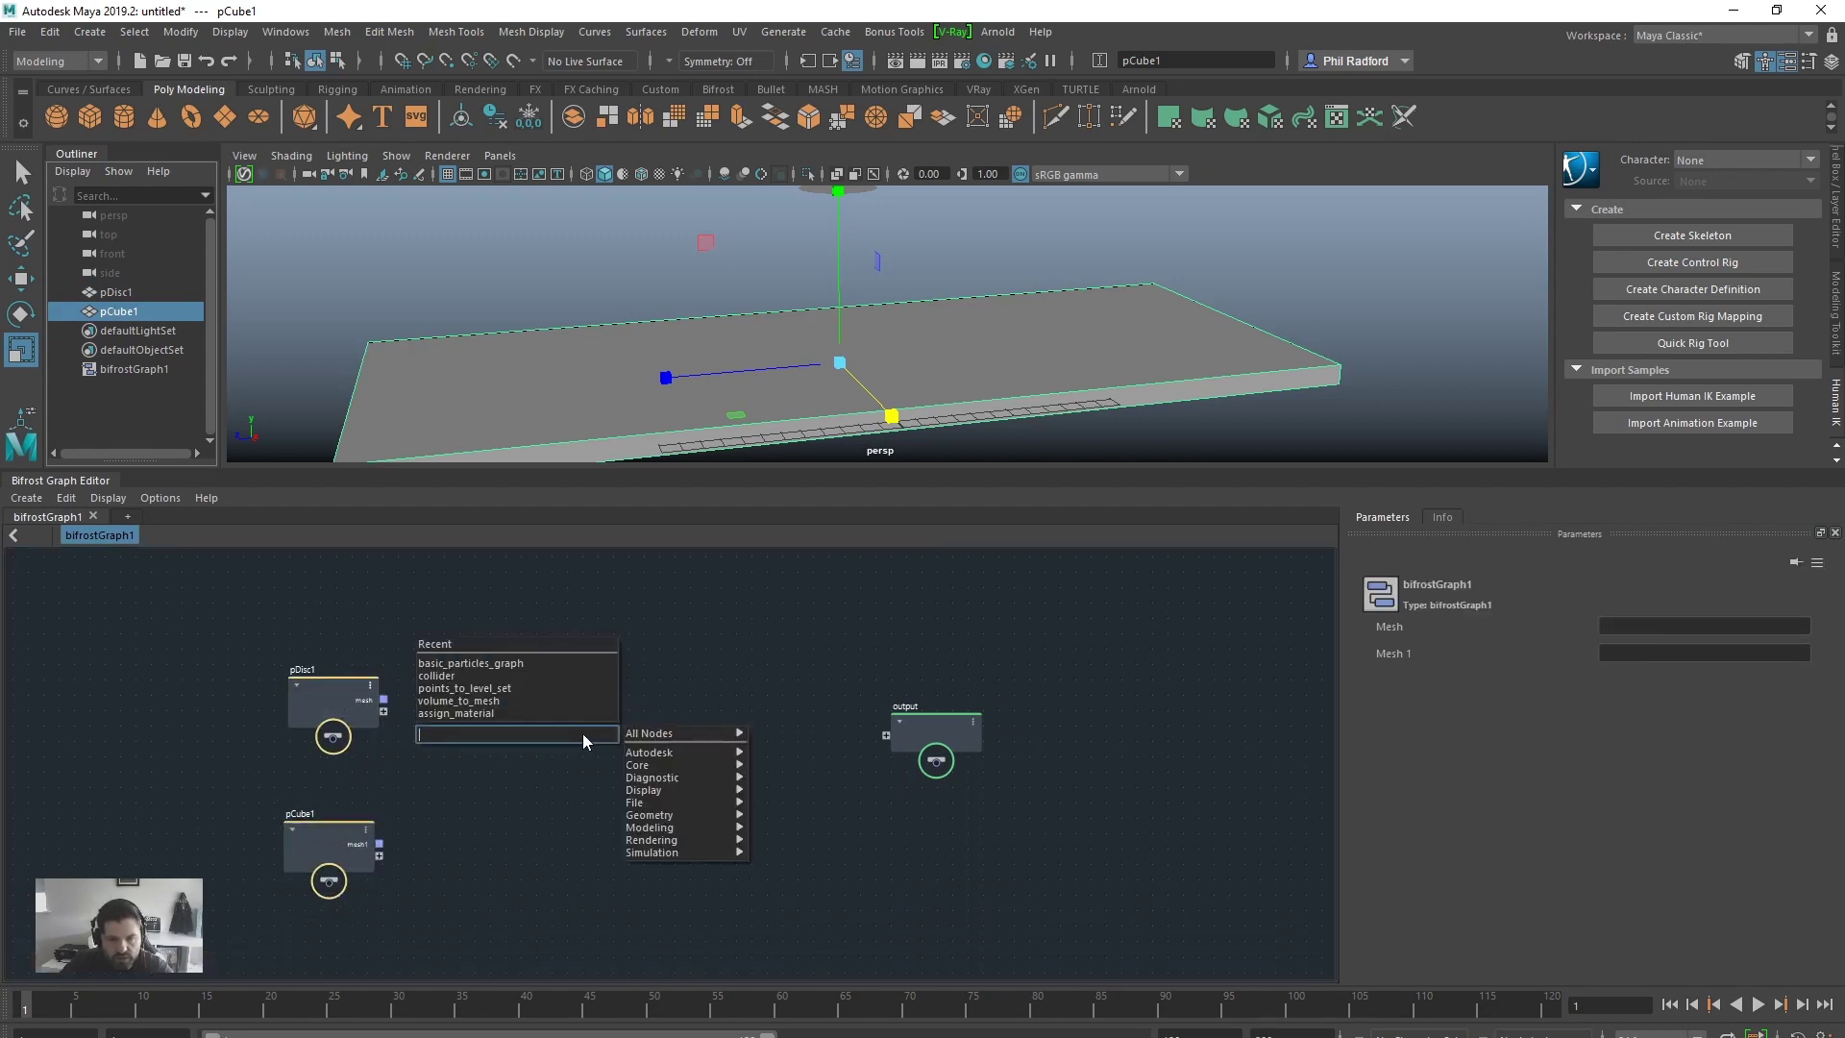
{"action": "type", "text": "part"}
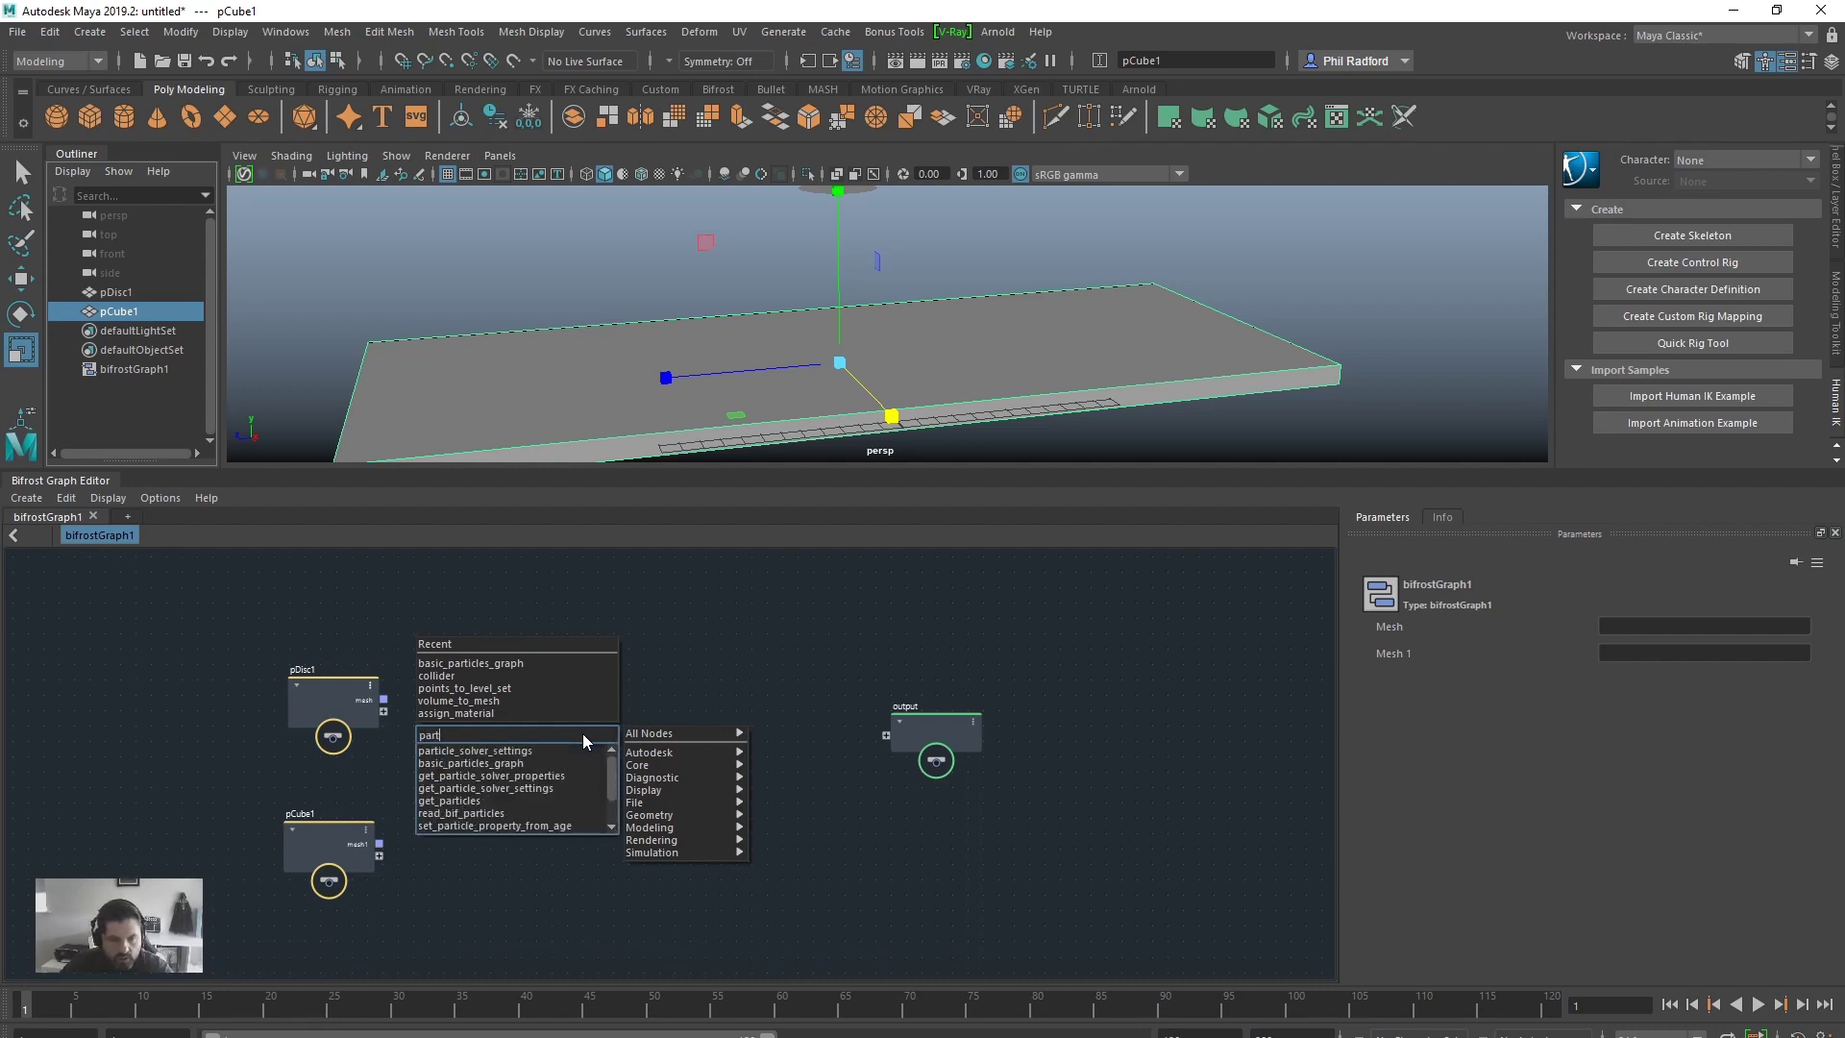
{"action": "left_click", "coordinate": [533, 765]}
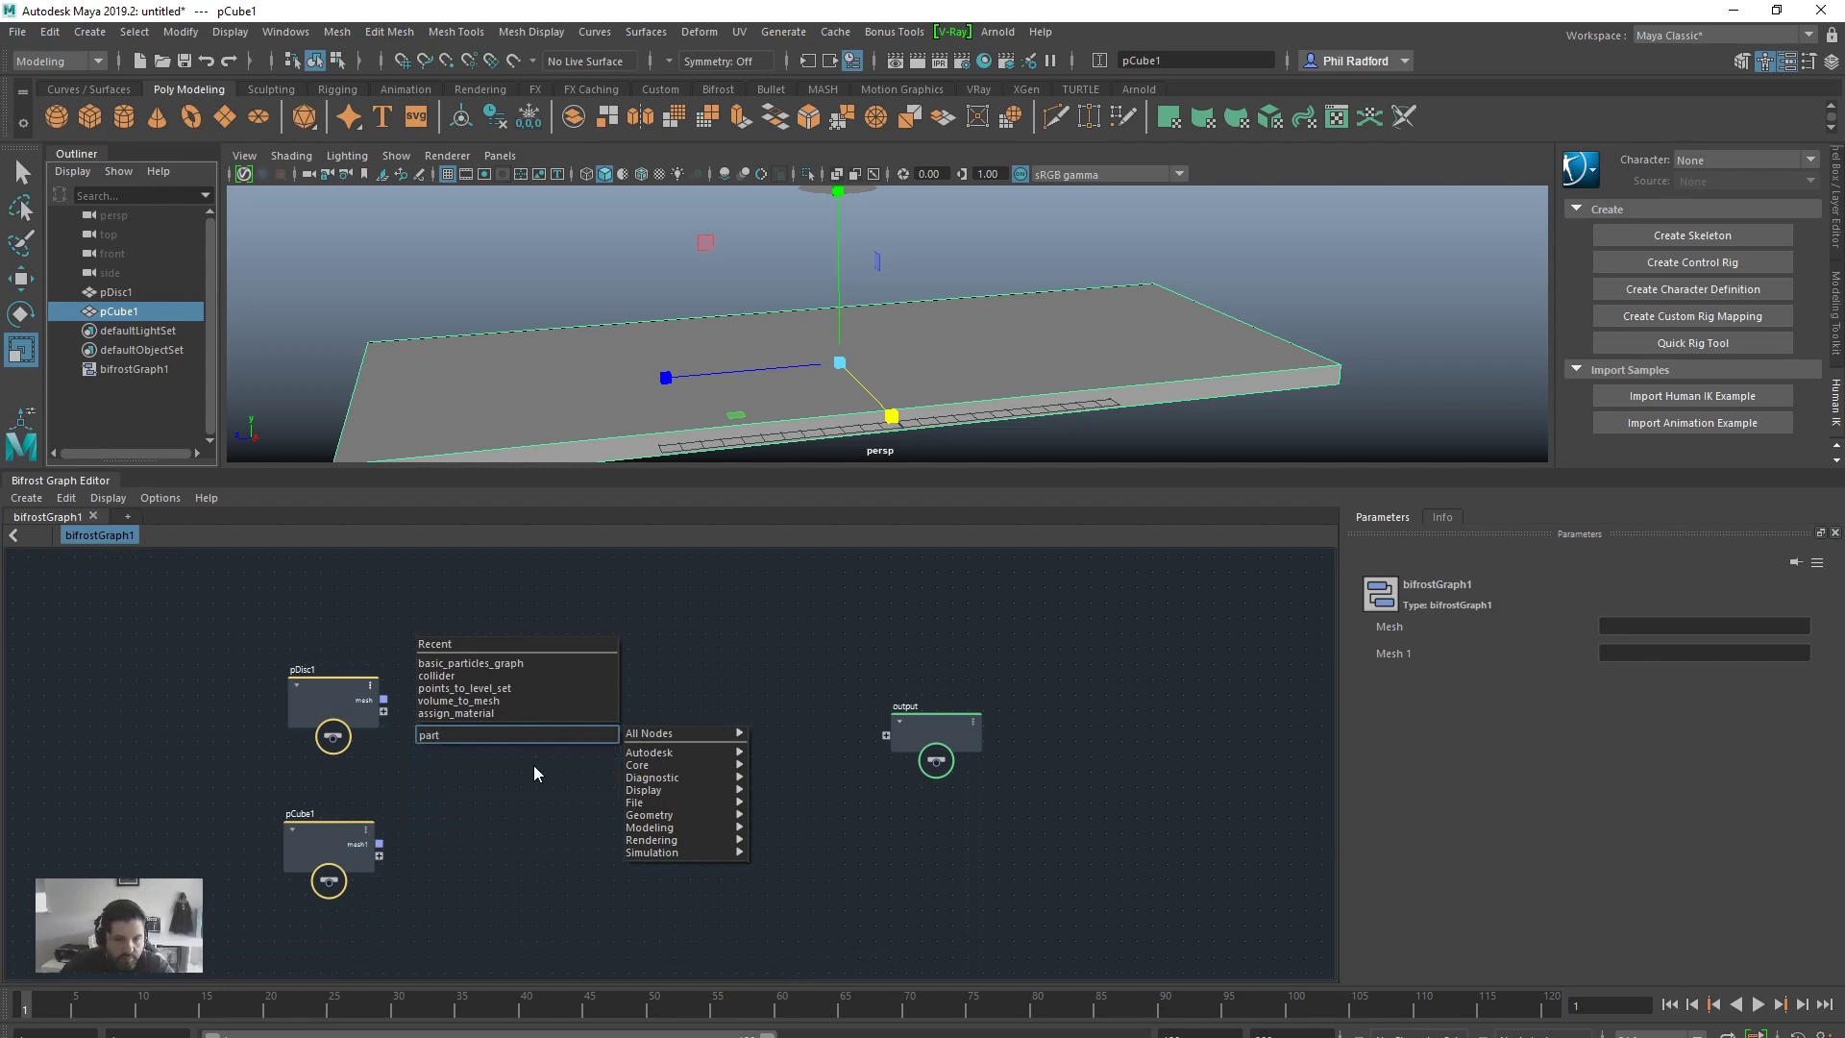
{"action": "left_click_drag", "start_coordinate": [584, 746], "coordinate": [687, 690]}
{"action": "right_click", "coordinate": [687, 689]}
{"action": "left_click", "coordinate": [727, 797]}
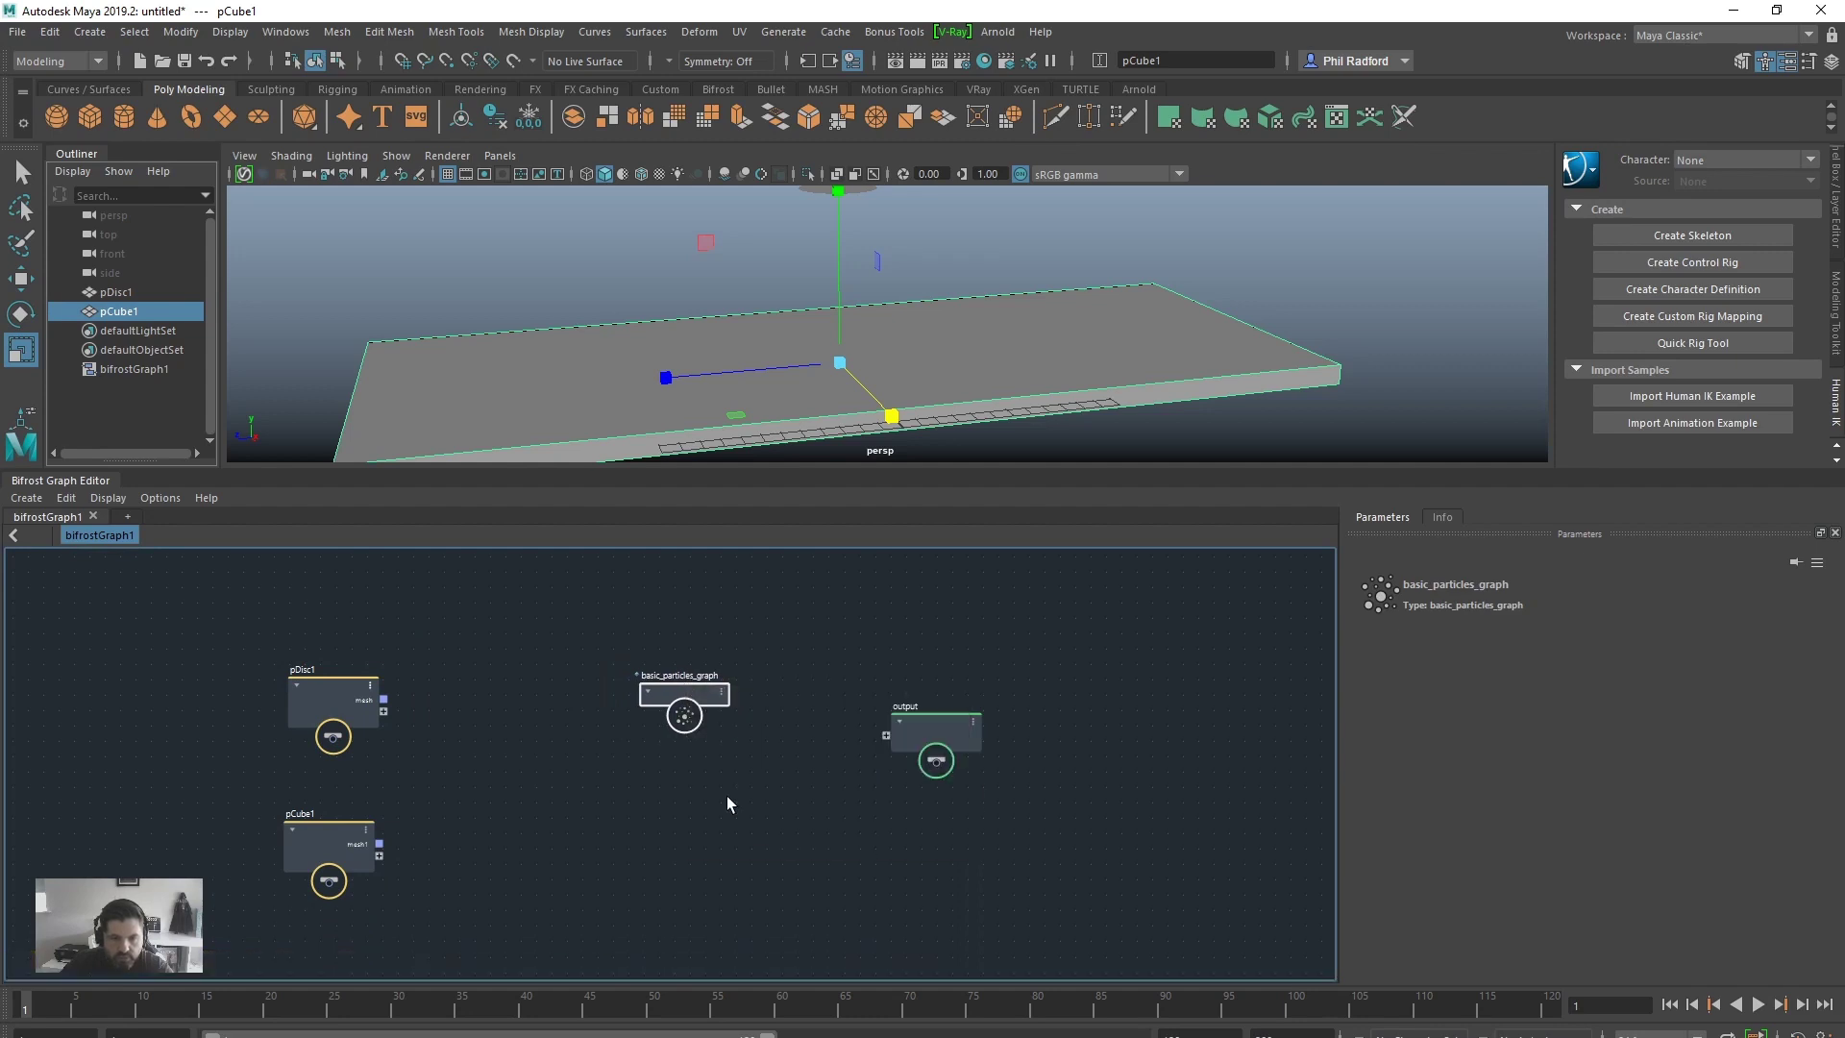
{"action": "middle_click_drag", "start_coordinate": [406, 822], "coordinate": [575, 820], "text": "alt"}
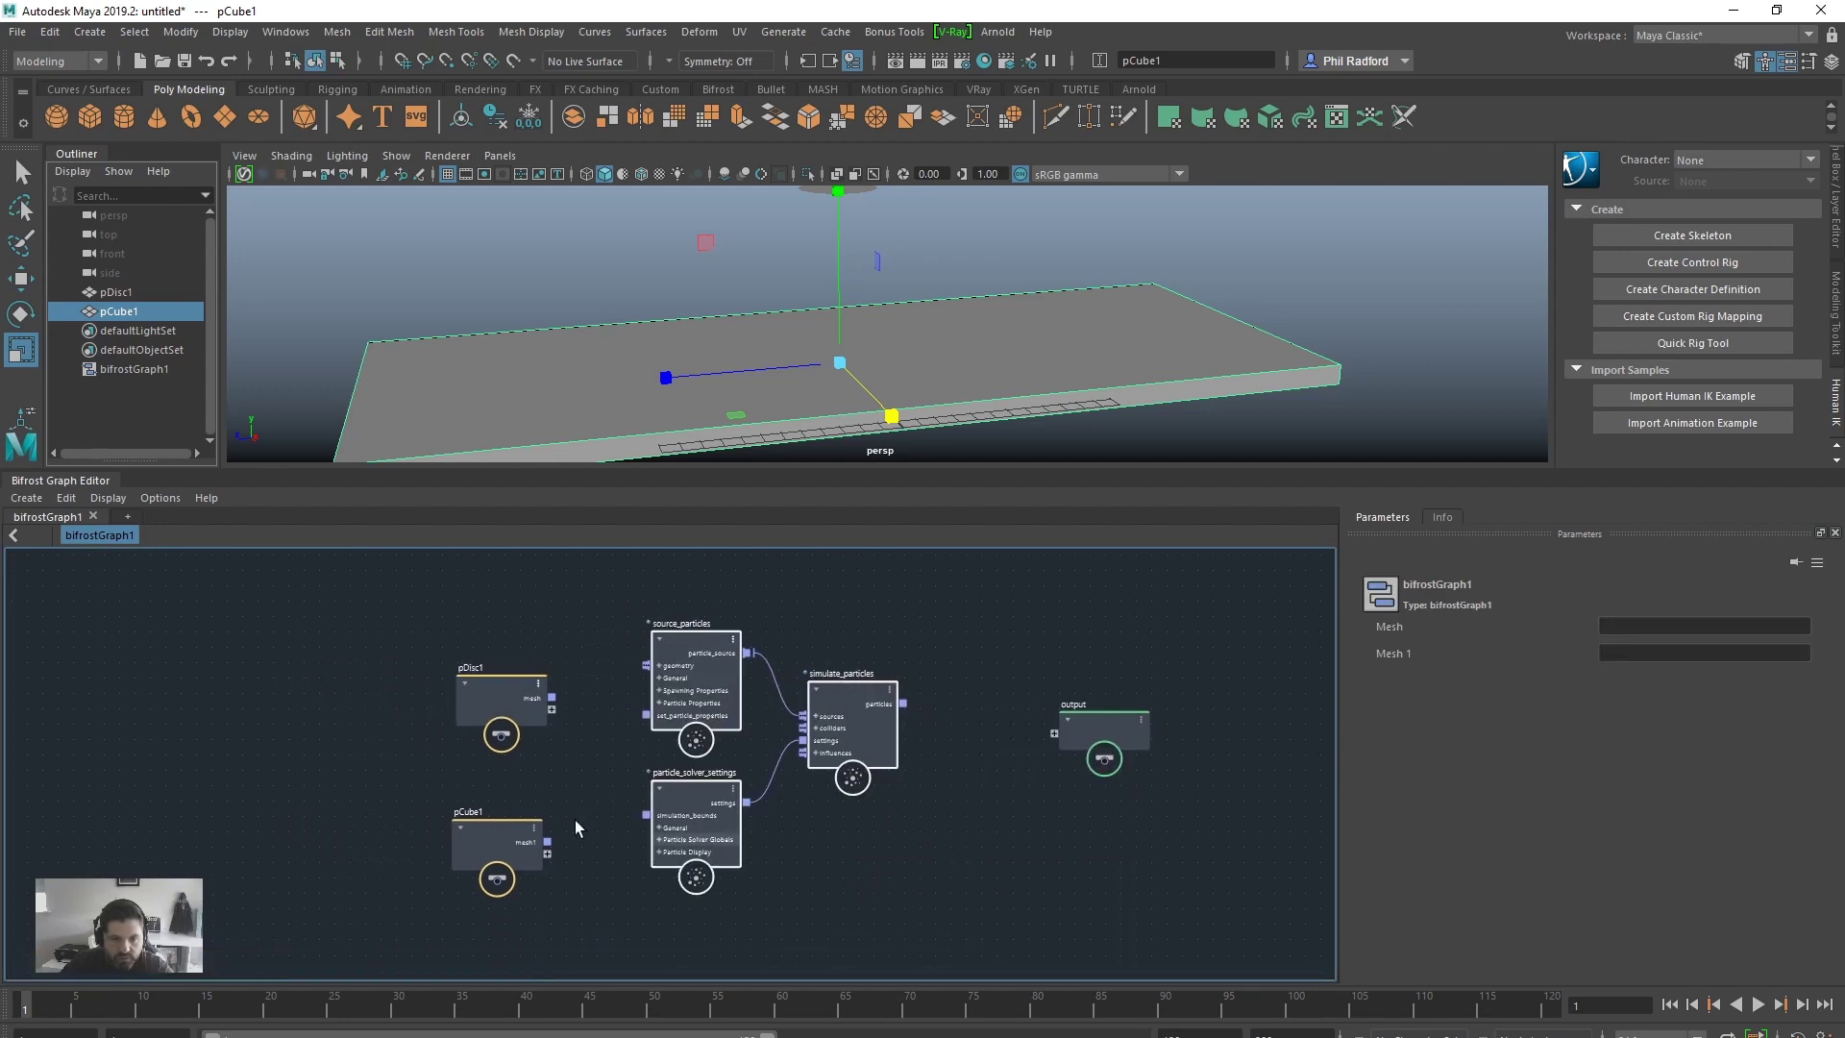
Step: Connect pDisc1's mesh to the source_particles geometry and the simulate_particles particles to the output node
{"action": "left_click_drag", "start_coordinate": [497, 679], "coordinate": [645, 665]}
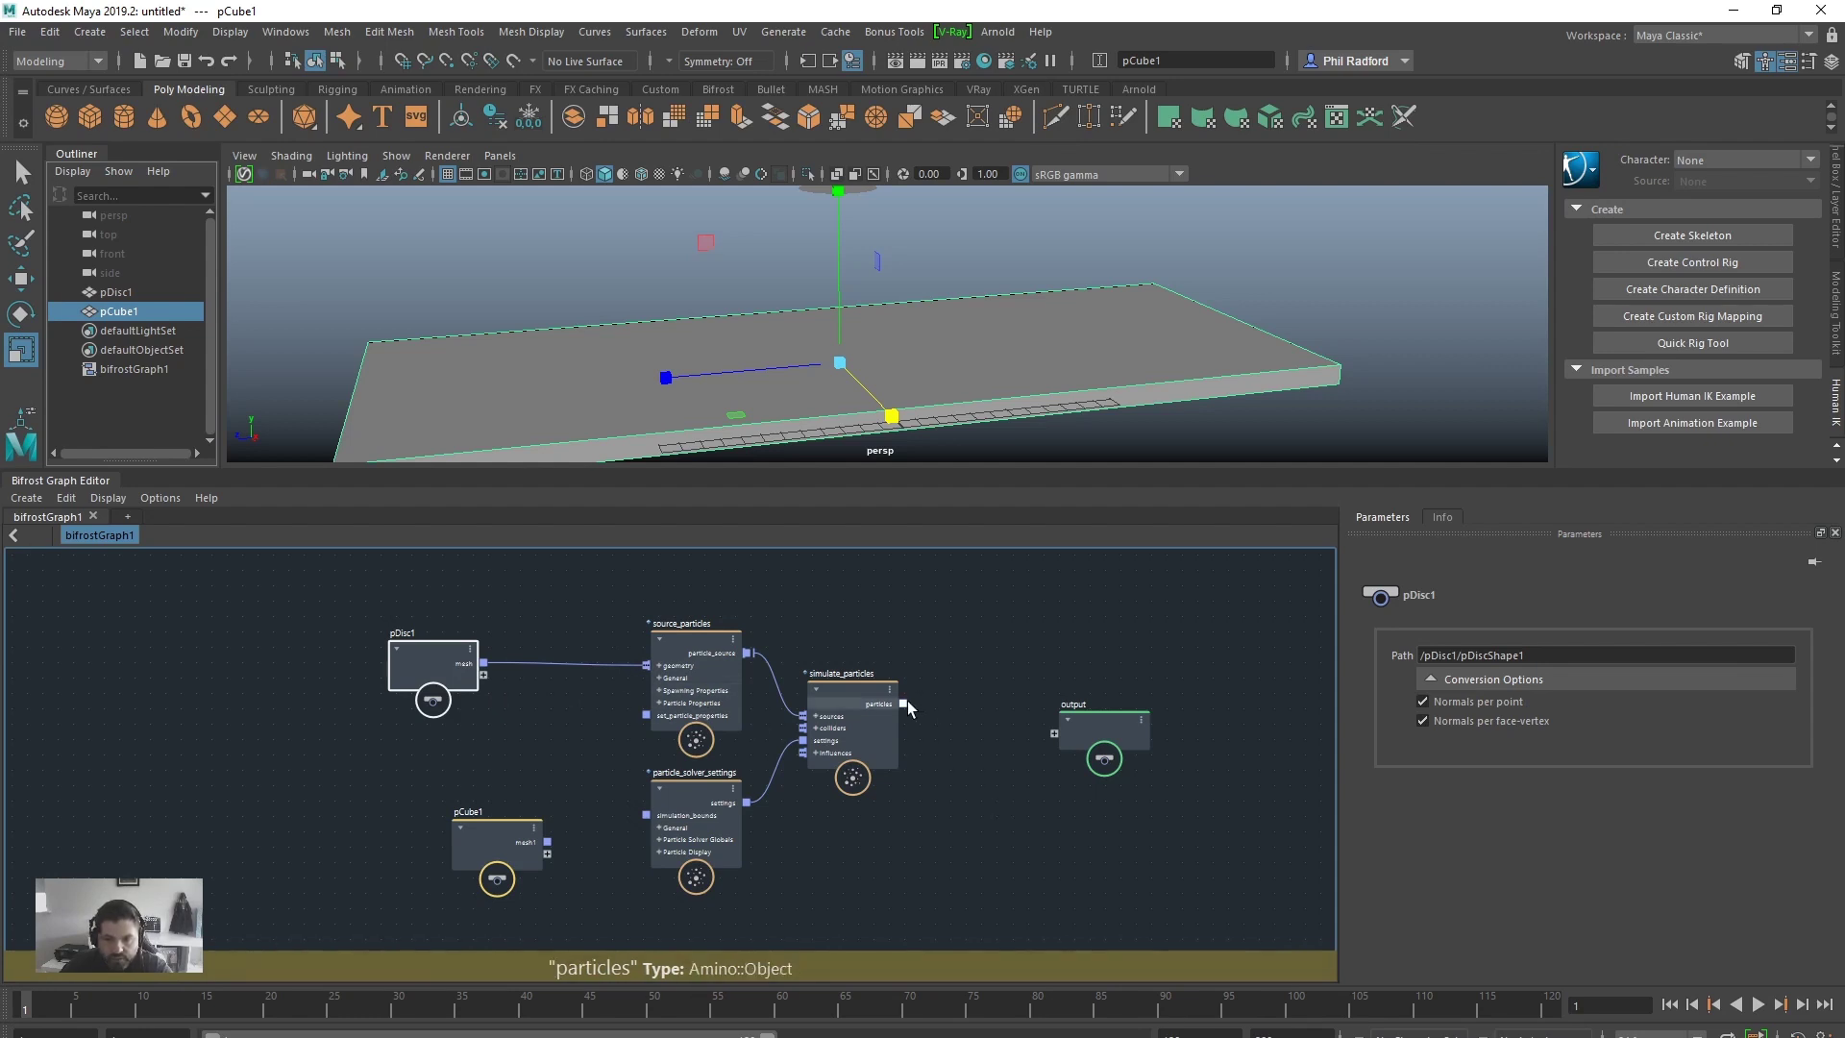
{"action": "left_click_drag", "start_coordinate": [906, 702], "coordinate": [1054, 739]}
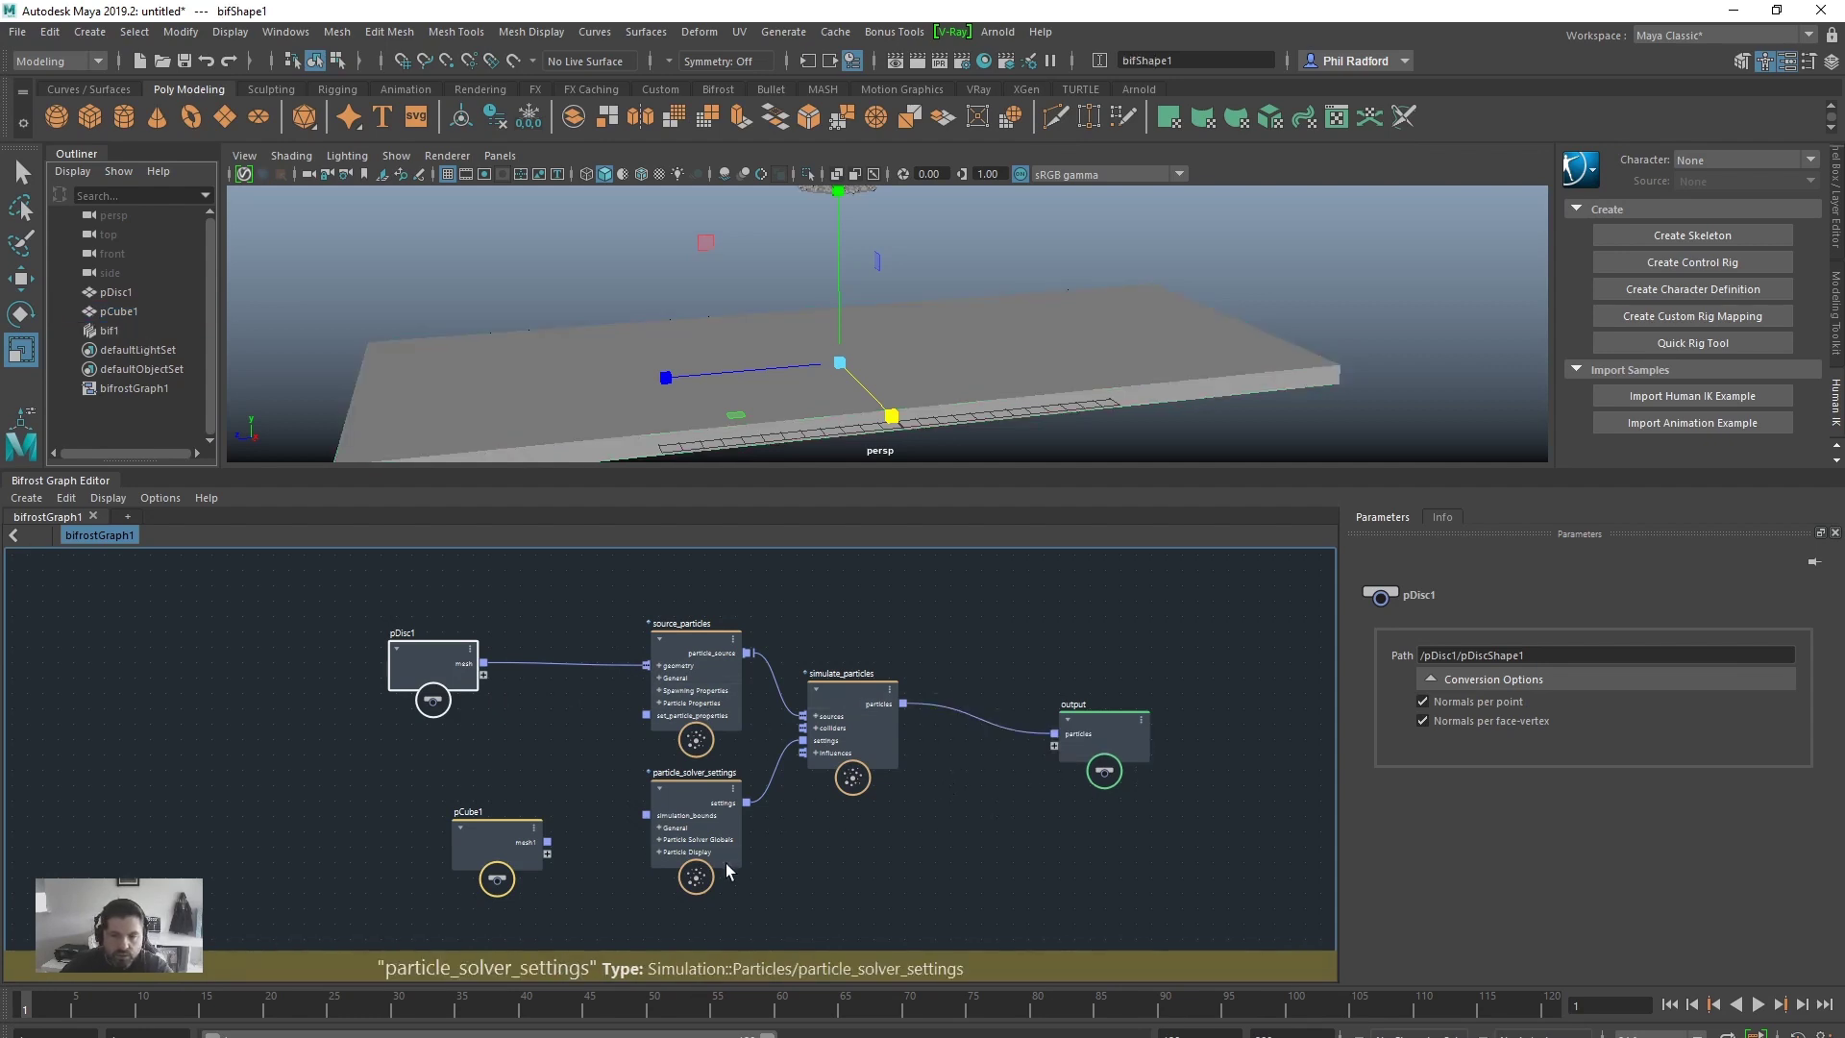
Step: Play the simulation to check how the particles fall from the disc, and rewind to the first frame
{"action": "middle_click_drag", "start_coordinate": [1030, 250], "coordinate": [1034, 300], "text": "alt"}
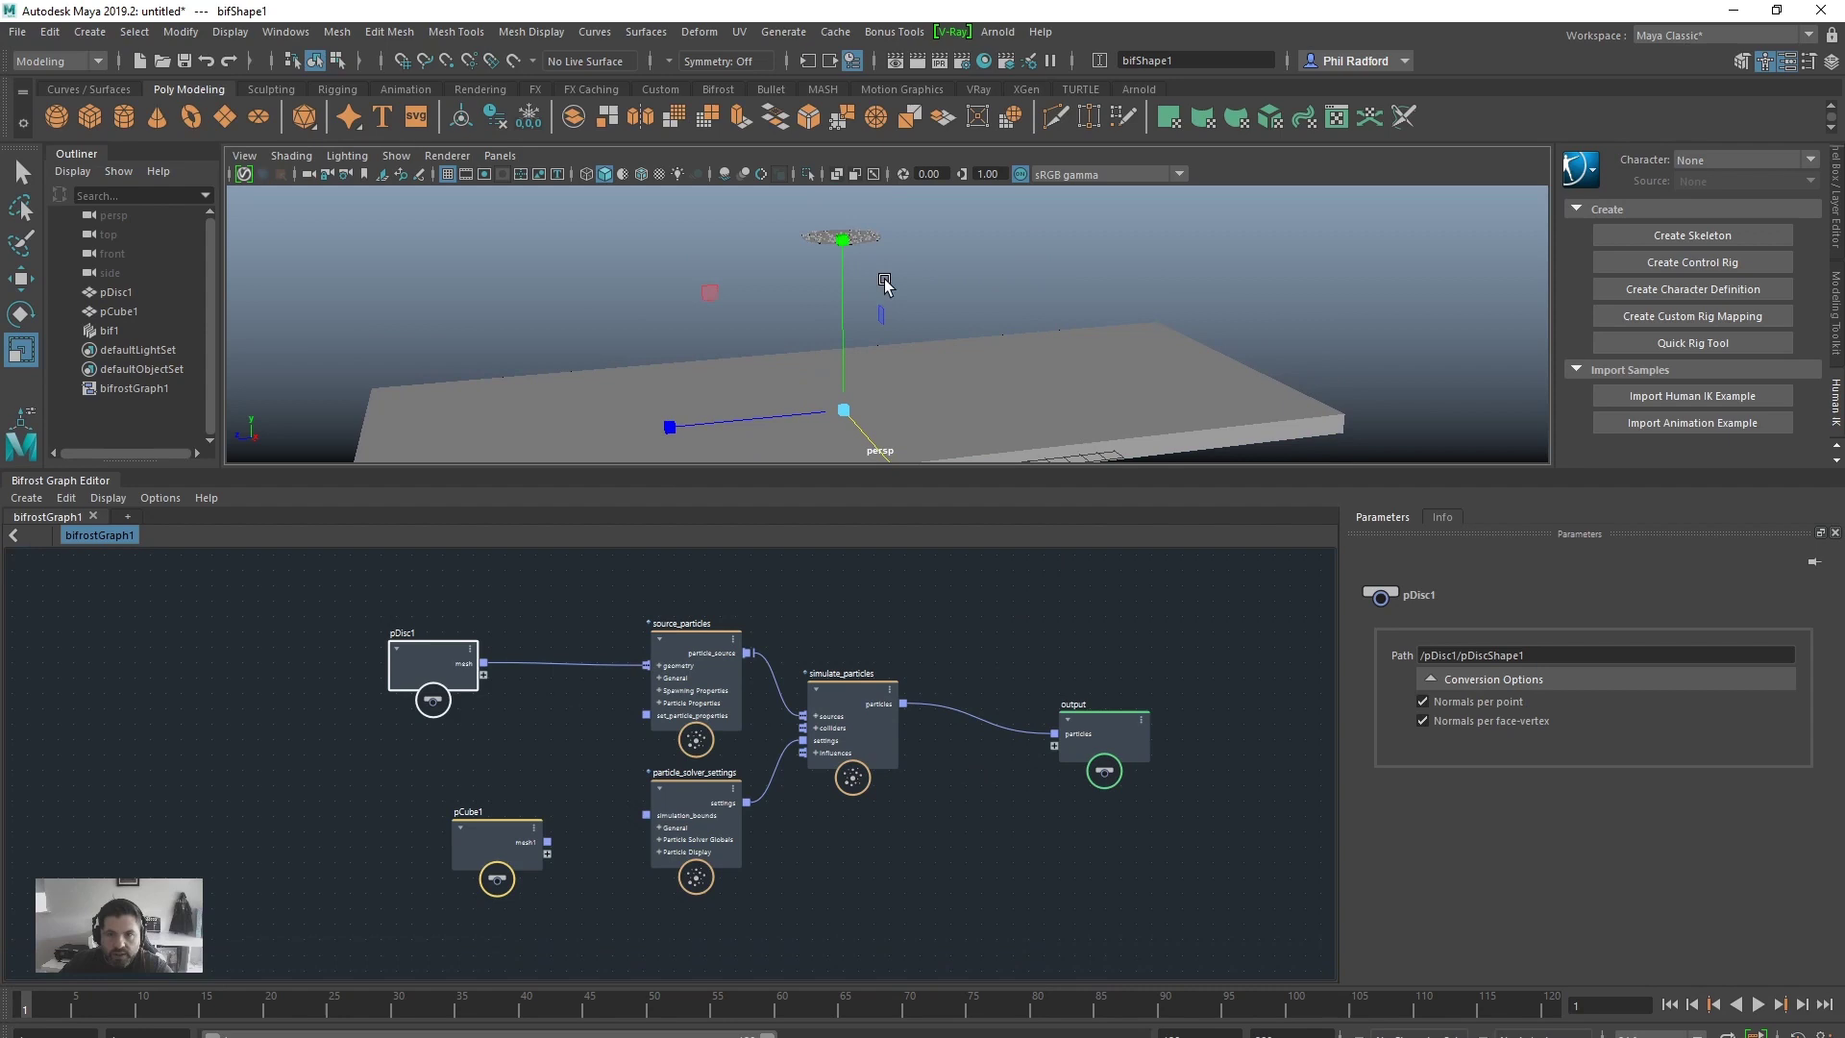
{"action": "left_click", "coordinate": [1757, 1004]}
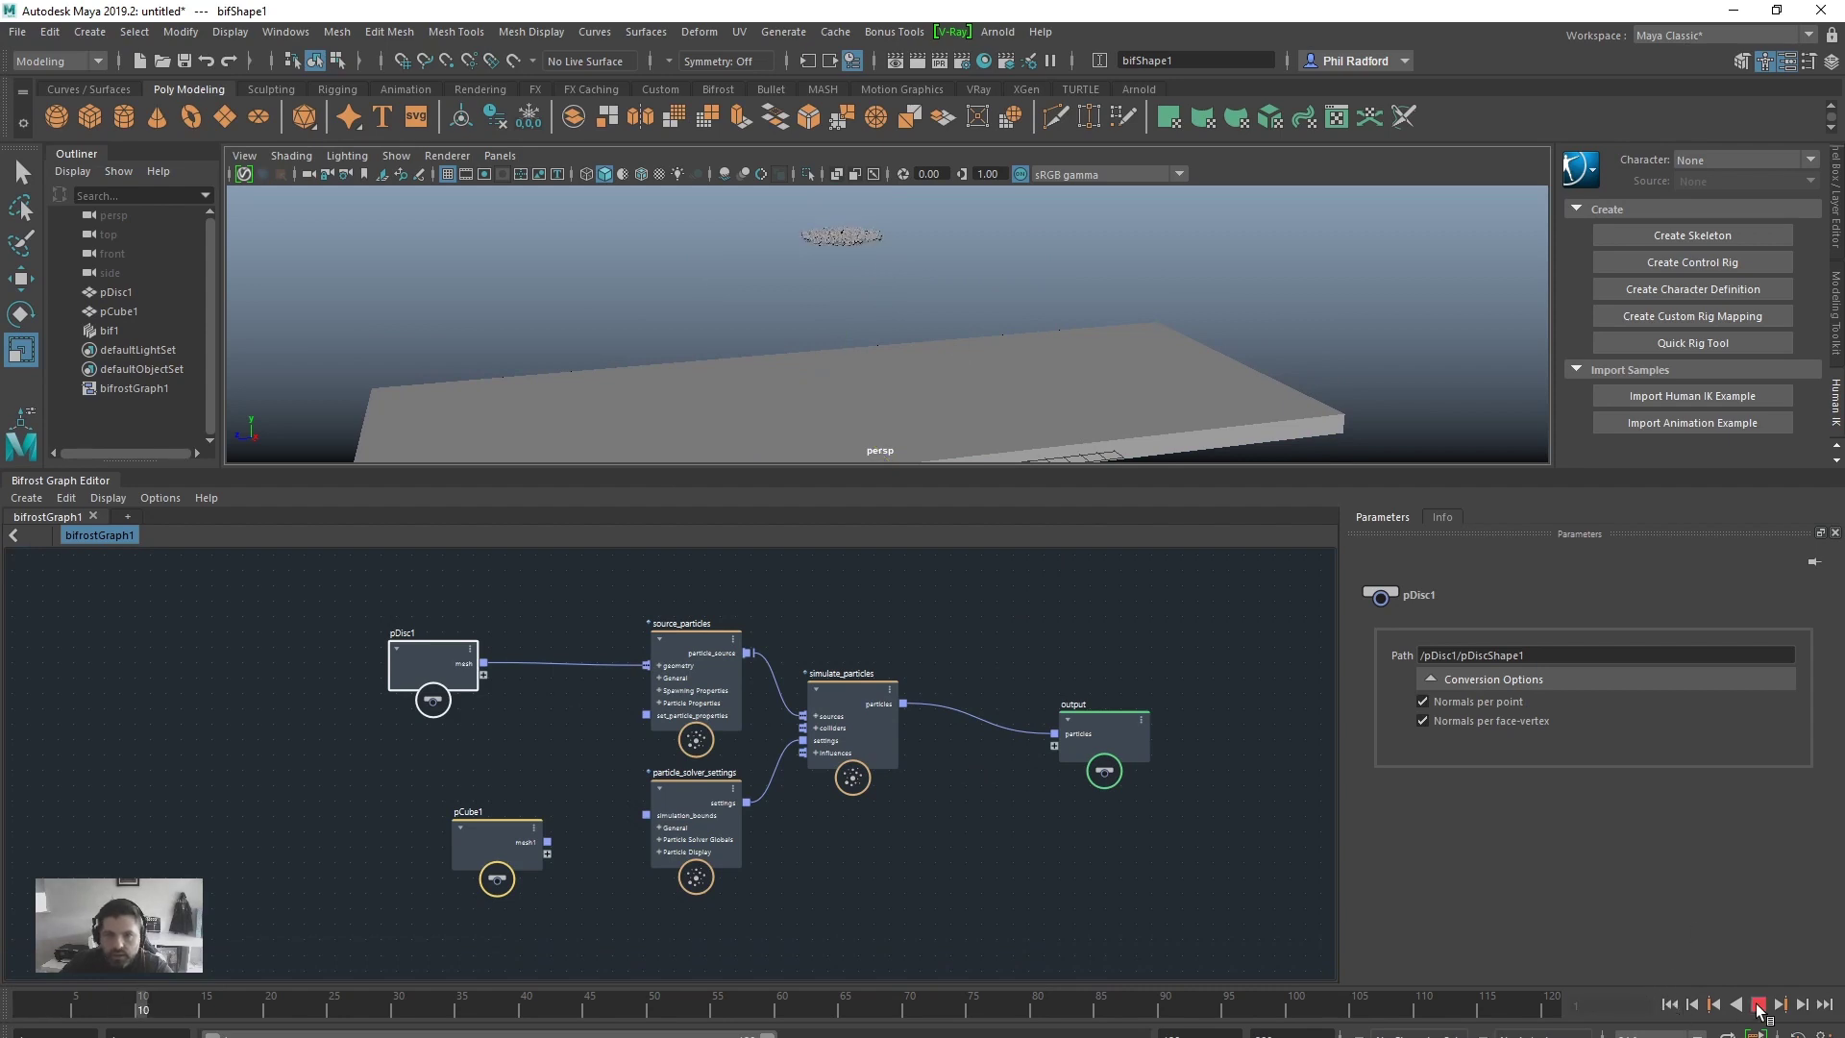
{"action": "left_click", "coordinate": [1758, 1004]}
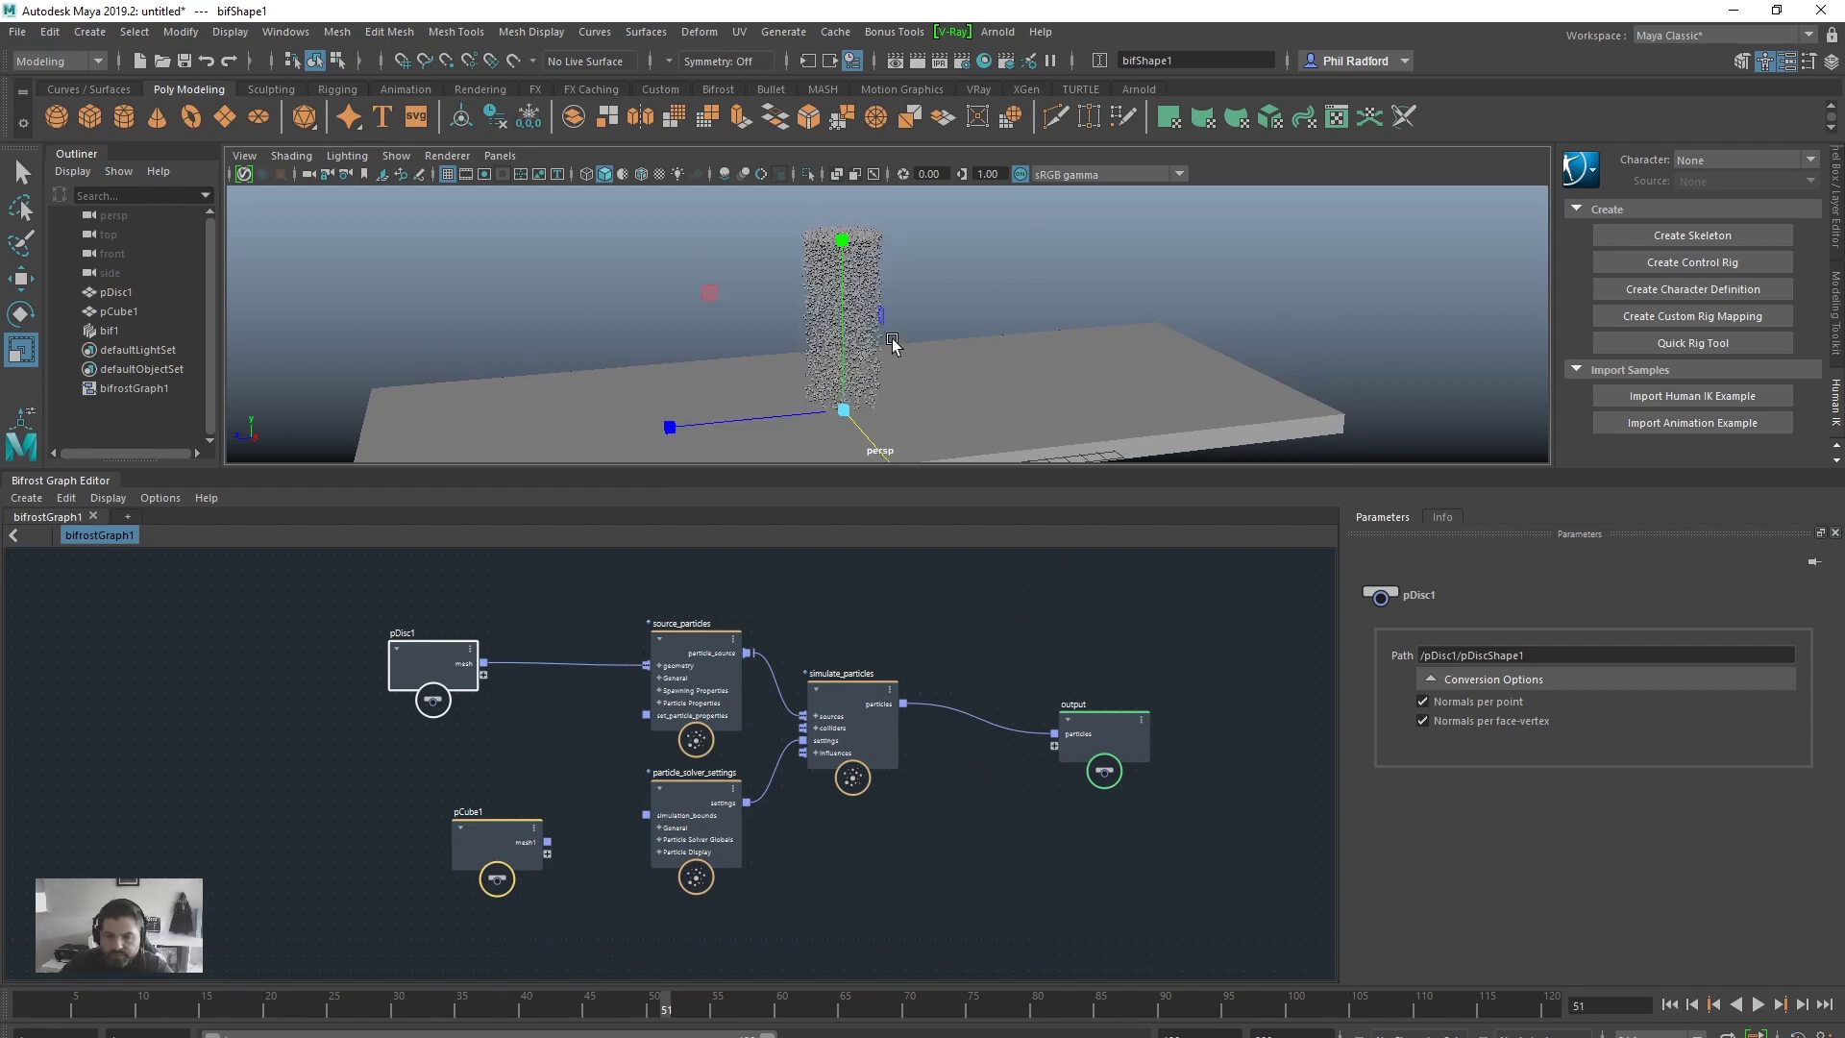
{"action": "right_click_drag", "start_coordinate": [1122, 360], "coordinate": [1039, 348], "text": "alt"}
{"action": "left_click_drag", "start_coordinate": [1024, 444], "coordinate": [1071, 399], "text": "alt"}
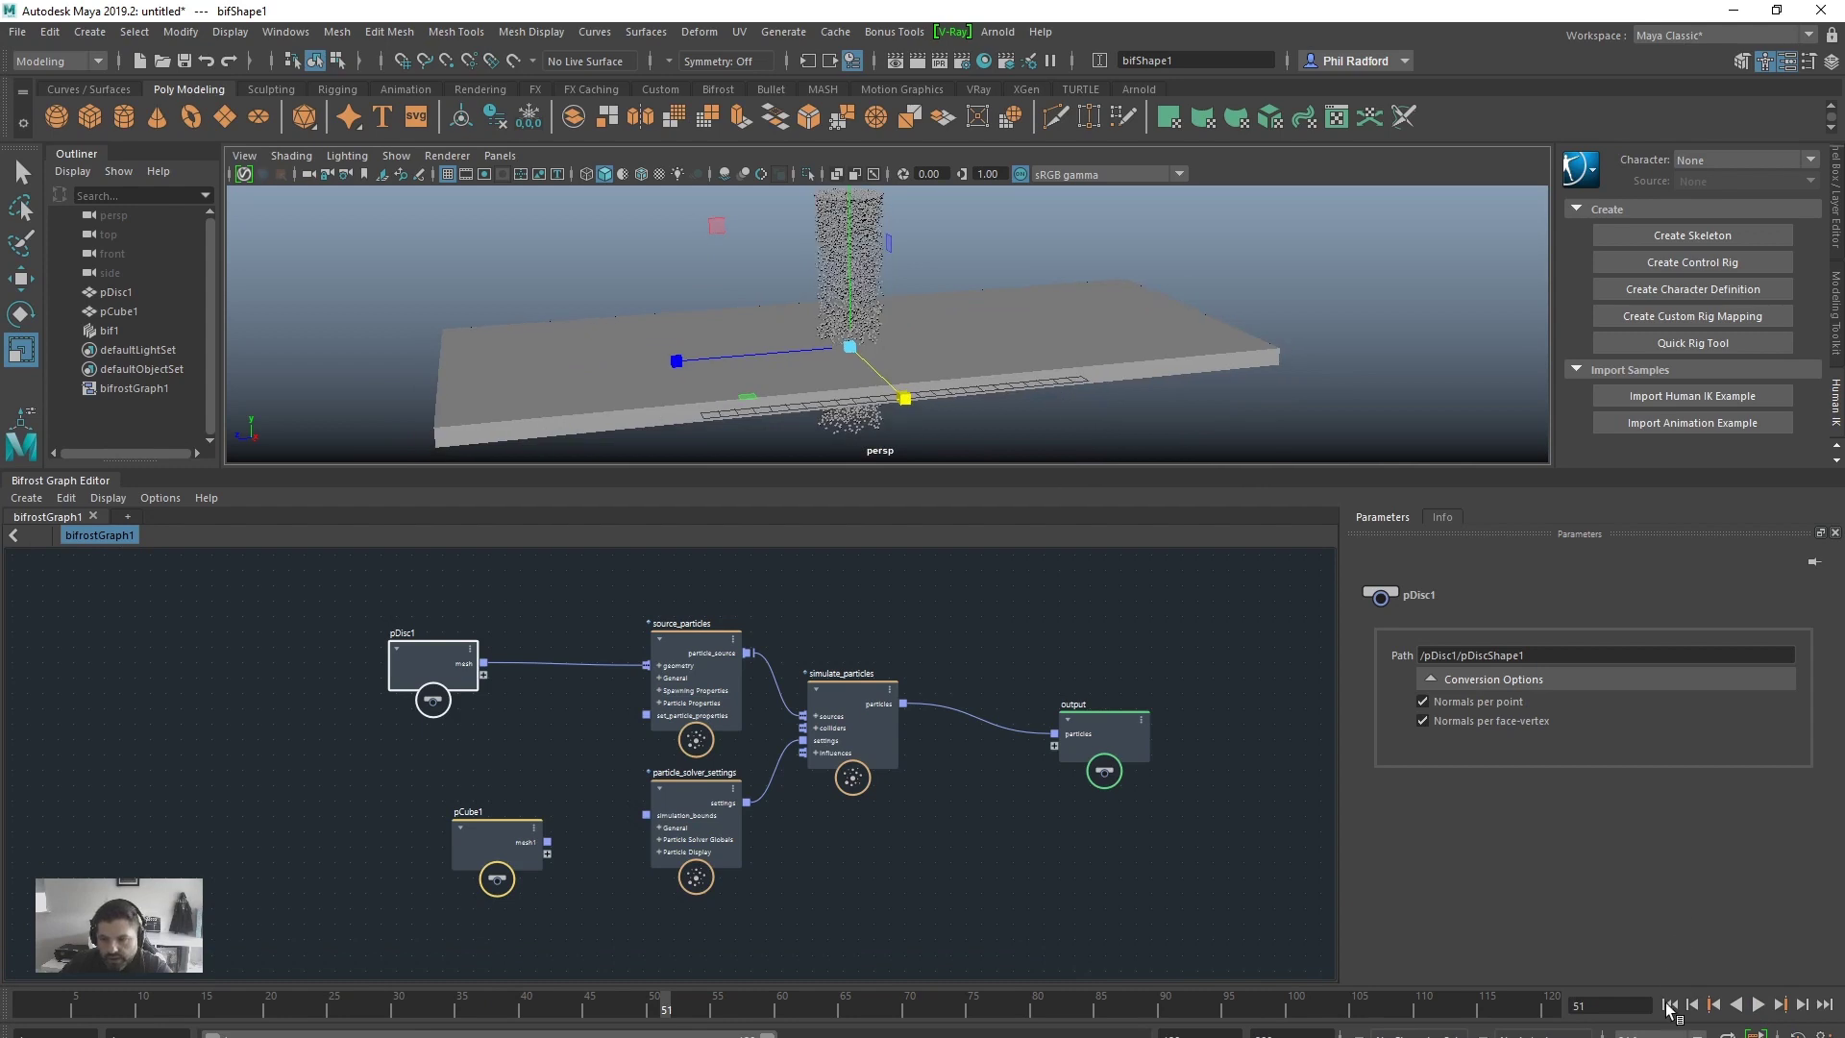
{"action": "left_click", "coordinate": [1669, 1004]}
Step: Add a collider node, feed pCube1's mesh into its geometry, and connect it to the colliders of simulate_particles
{"action": "left_click_drag", "start_coordinate": [487, 824], "coordinate": [354, 811]}
{"action": "scroll", "coordinate": [939, 811], "scroll_direction": "up", "scroll_amount": 5}
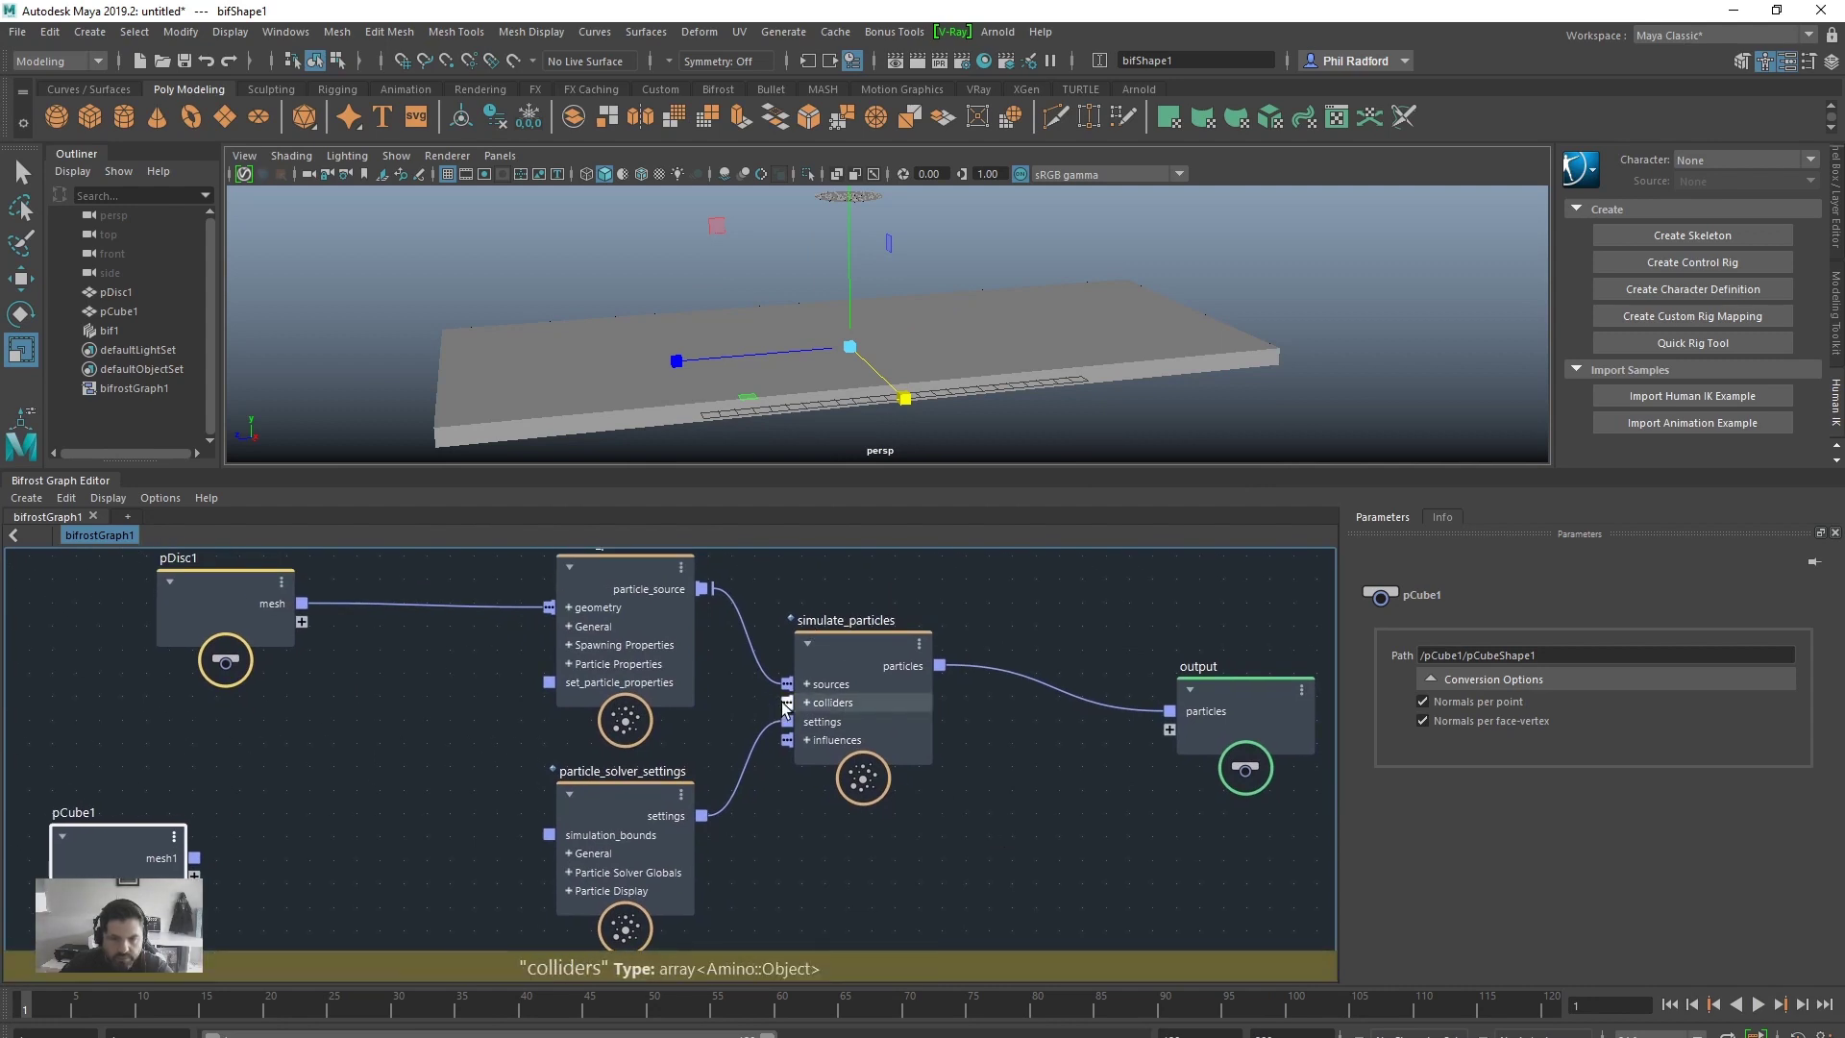
{"action": "middle_click_drag", "start_coordinate": [466, 777], "coordinate": [634, 740], "text": "alt"}
{"action": "scroll", "coordinate": [636, 740], "scroll_direction": "down", "scroll_amount": 2}
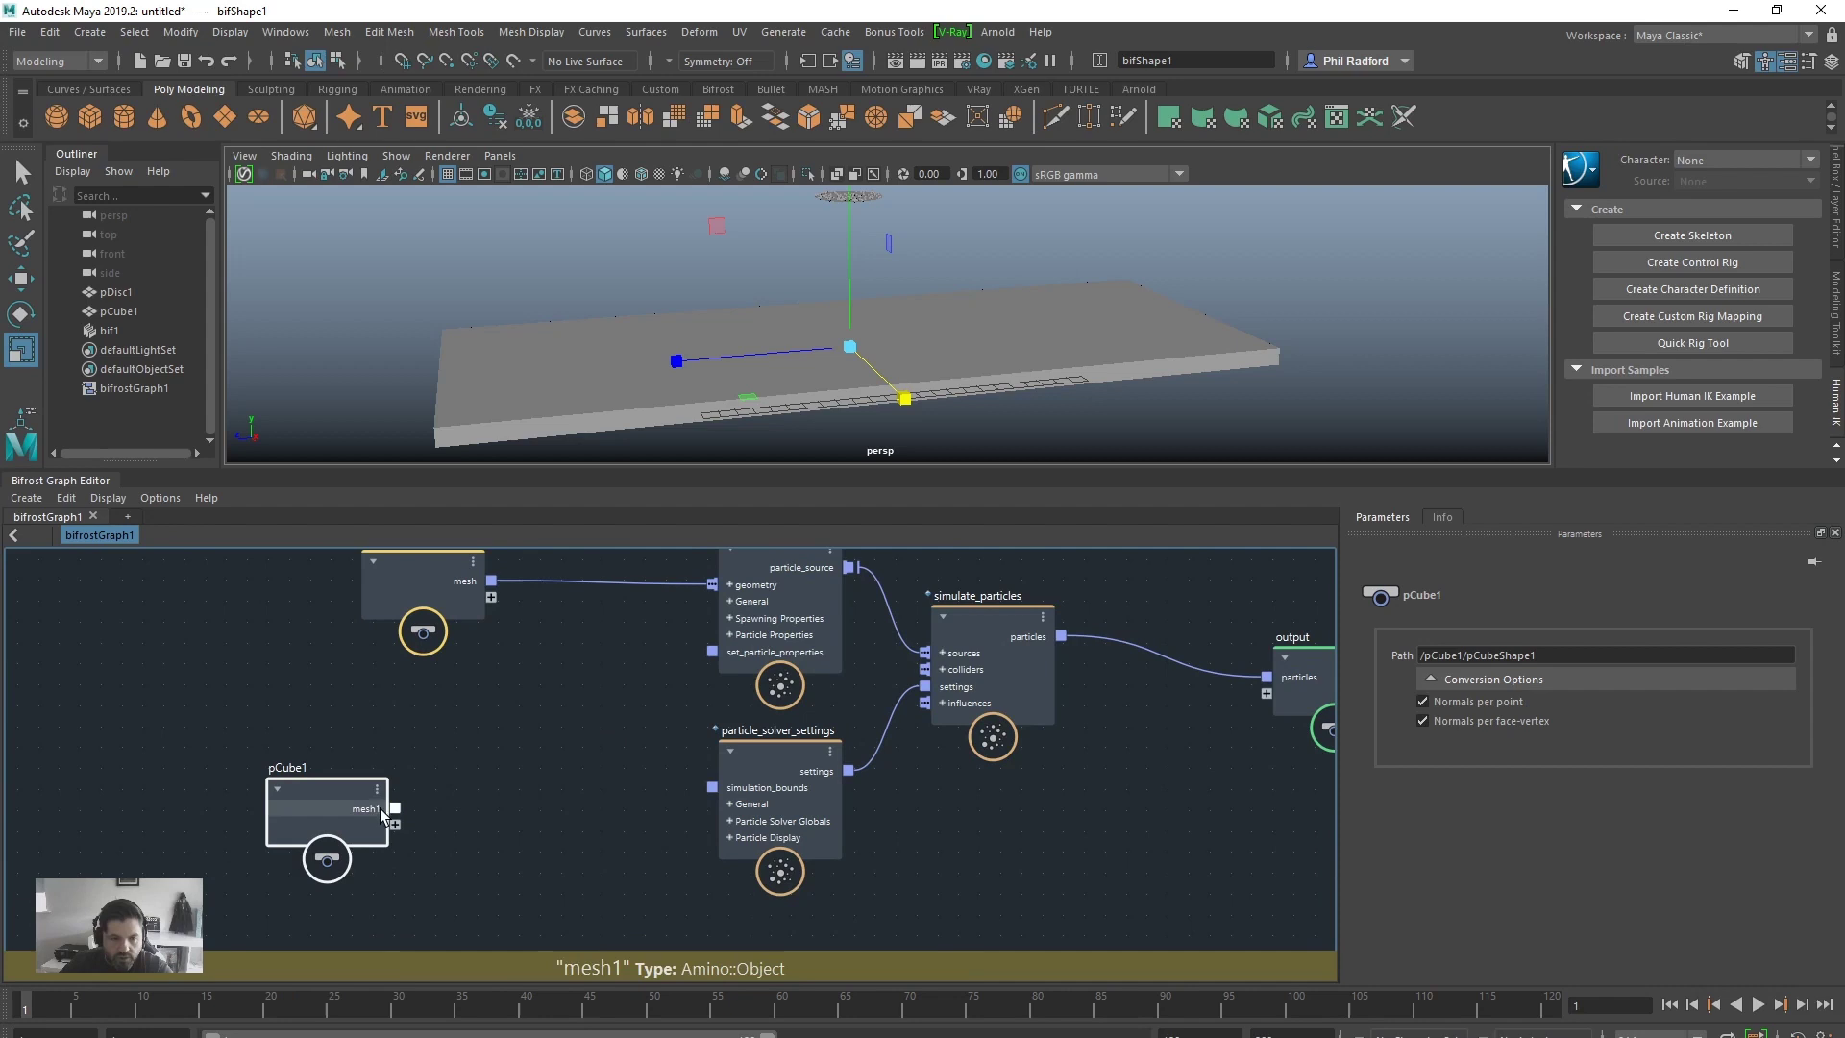
{"action": "middle_click_drag", "start_coordinate": [604, 821], "coordinate": [628, 819], "text": "alt"}
{"action": "key", "text": "Tab"}
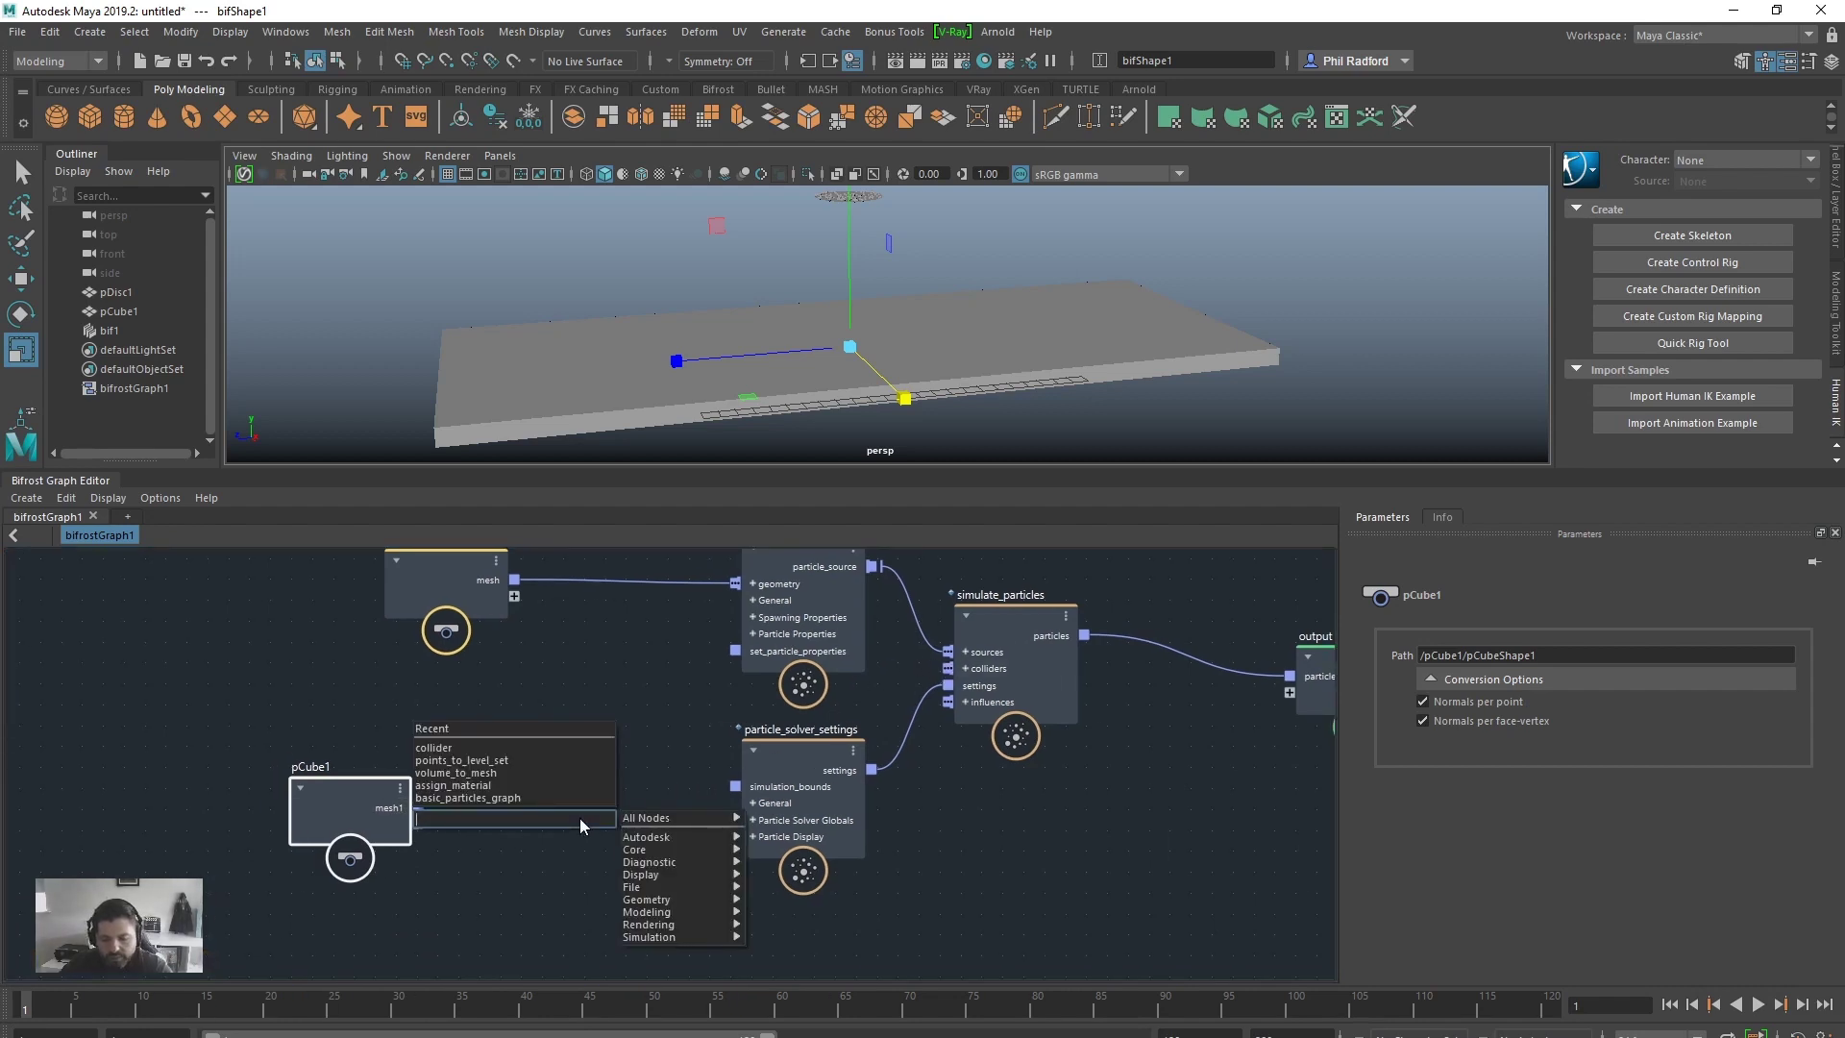
{"action": "type", "text": "coll"}
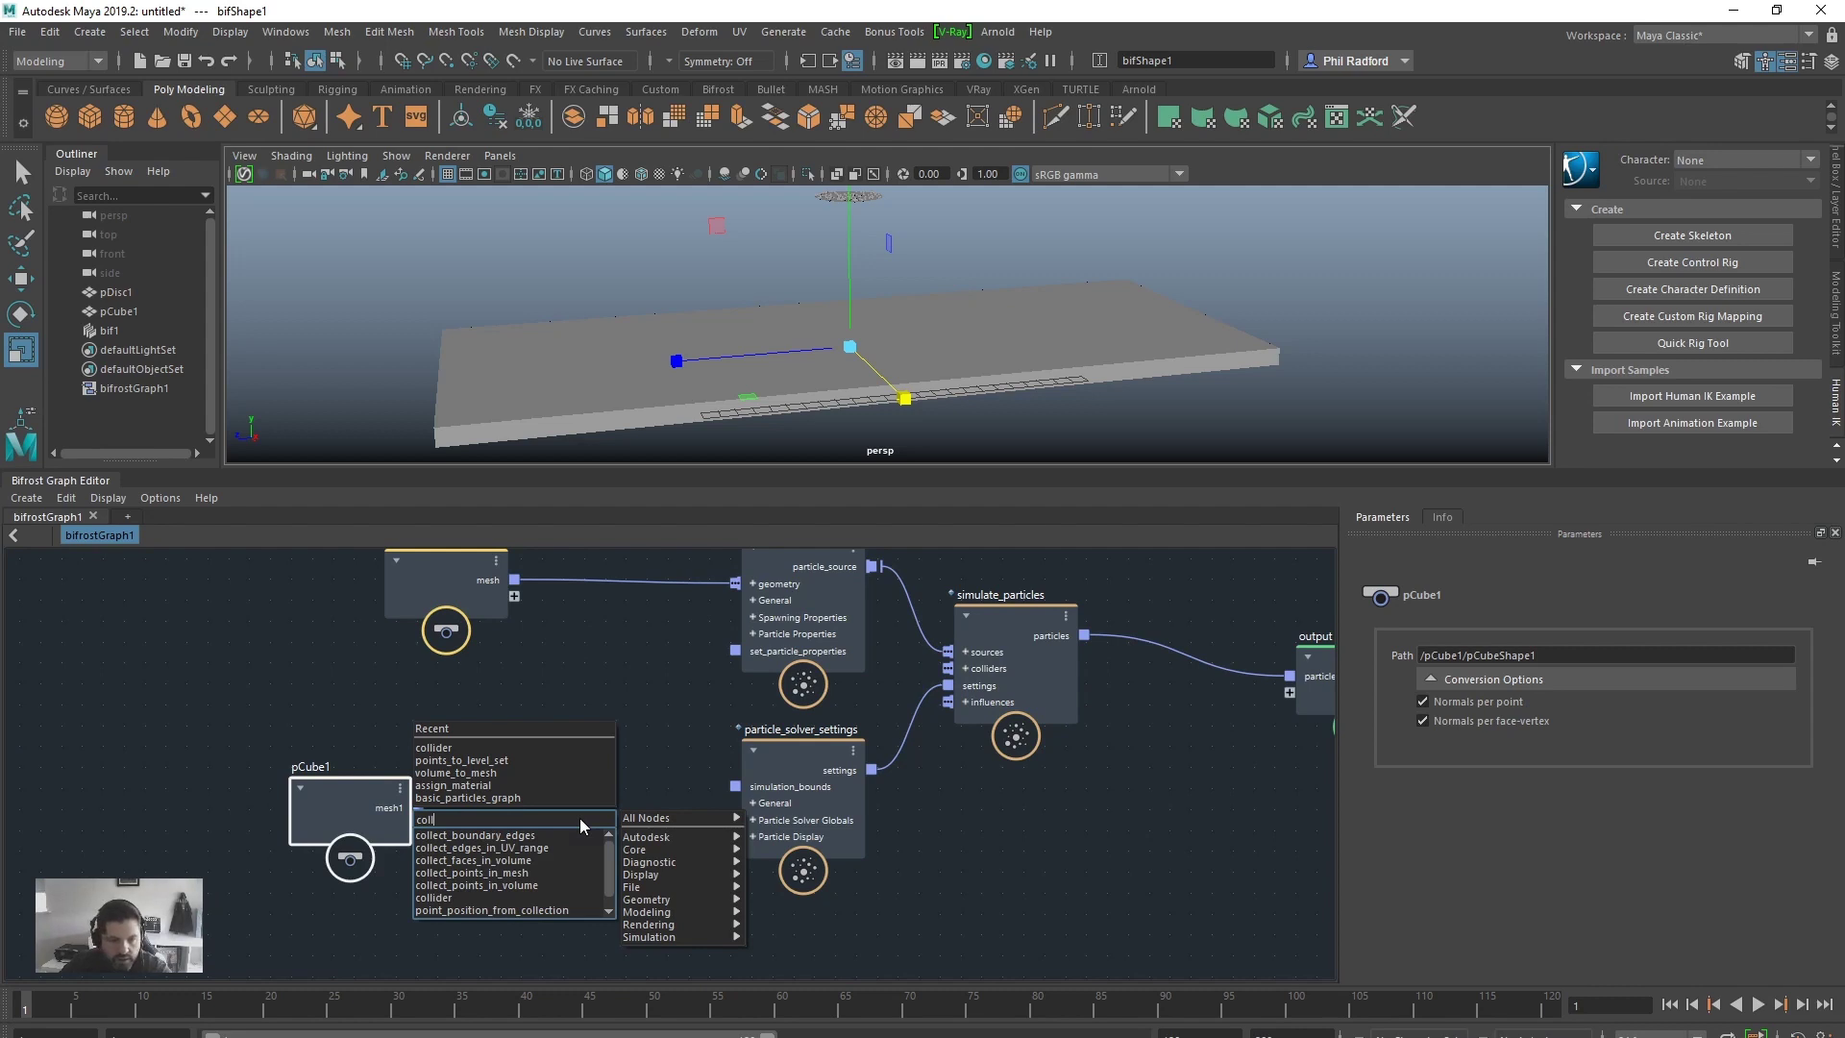
{"action": "left_click", "coordinate": [443, 897]}
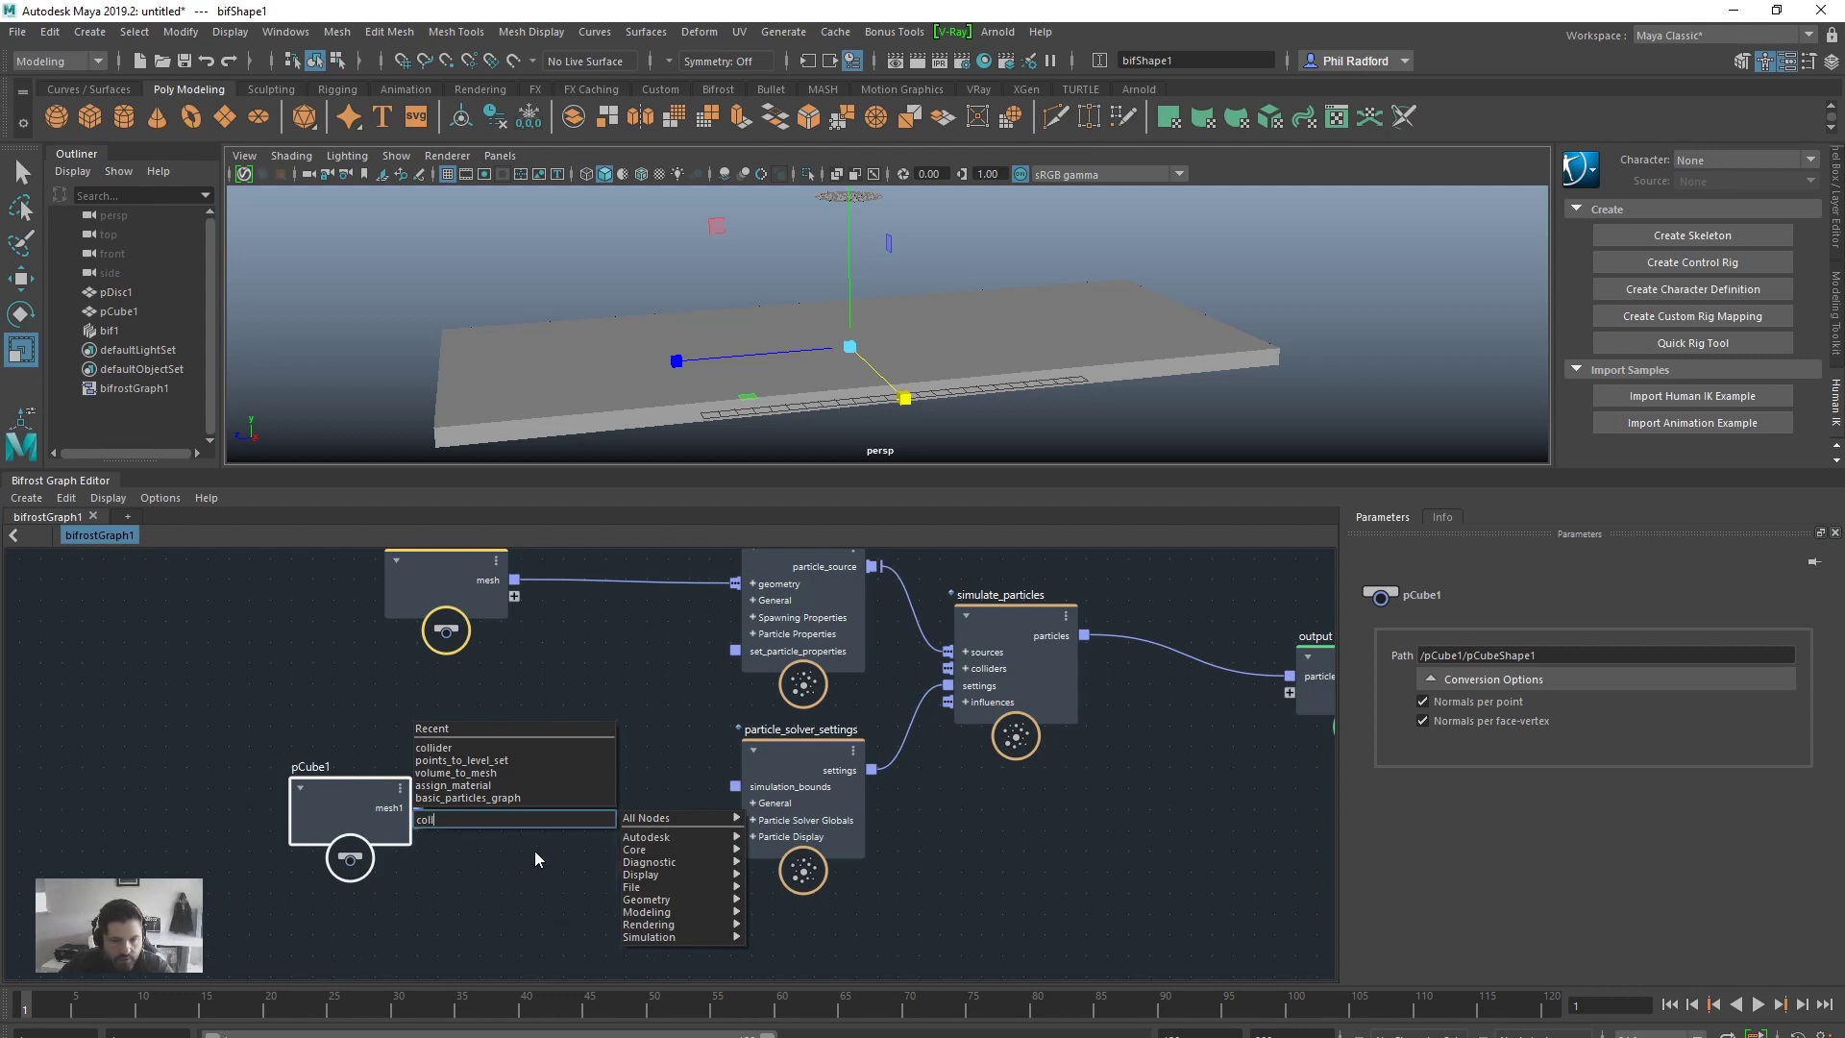
{"action": "mouse_move", "coordinate": [534, 849]}
{"action": "left_mouse_down"}
{"action": "mouse_move", "coordinate": [527, 796]}
{"action": "mouse_move", "coordinate": [520, 820]}
{"action": "left_mouse_up"}
{"action": "left_click_drag", "start_coordinate": [643, 802], "coordinate": [950, 675]}
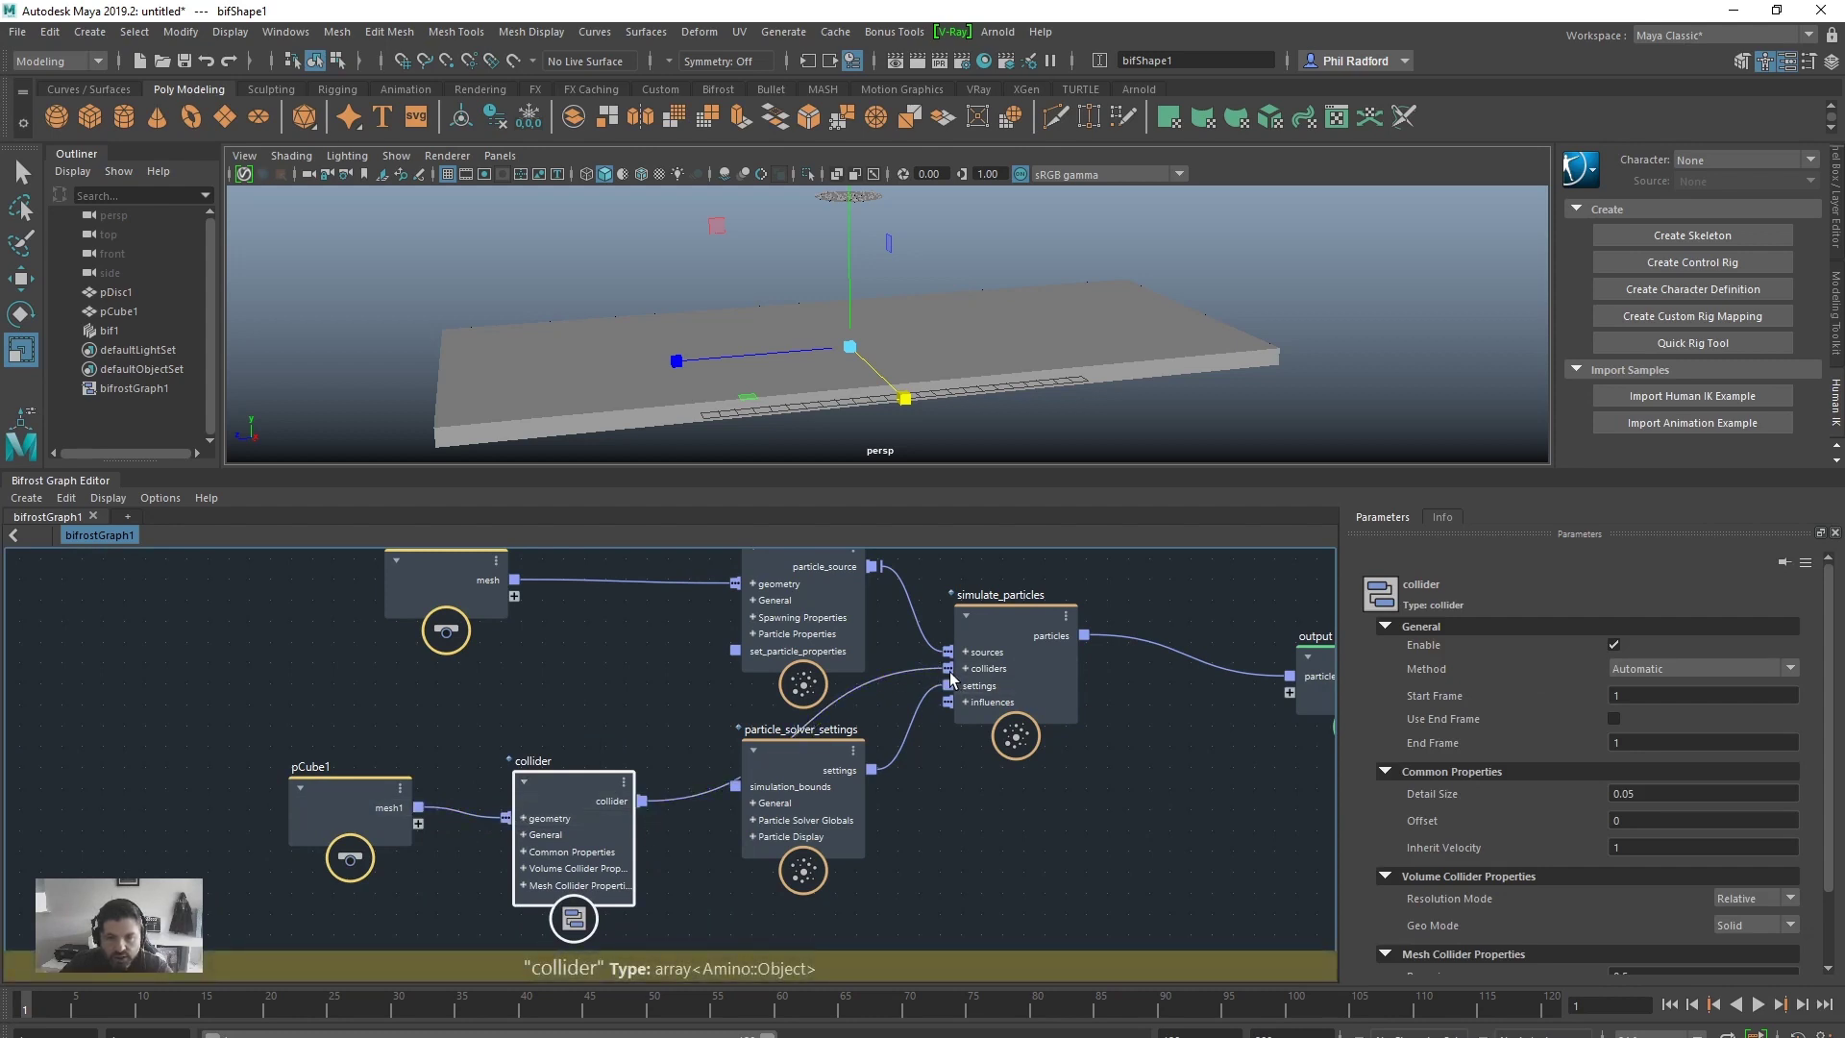
Step: Move the pCube1 and collider nodes away from the solver nodes and create a backdrop around them
{"action": "left_click", "coordinate": [1078, 799]}
{"action": "right_click_drag", "start_coordinate": [1078, 798], "coordinate": [956, 799], "text": "alt"}
{"action": "left_click_drag", "start_coordinate": [445, 730], "coordinate": [746, 901]}
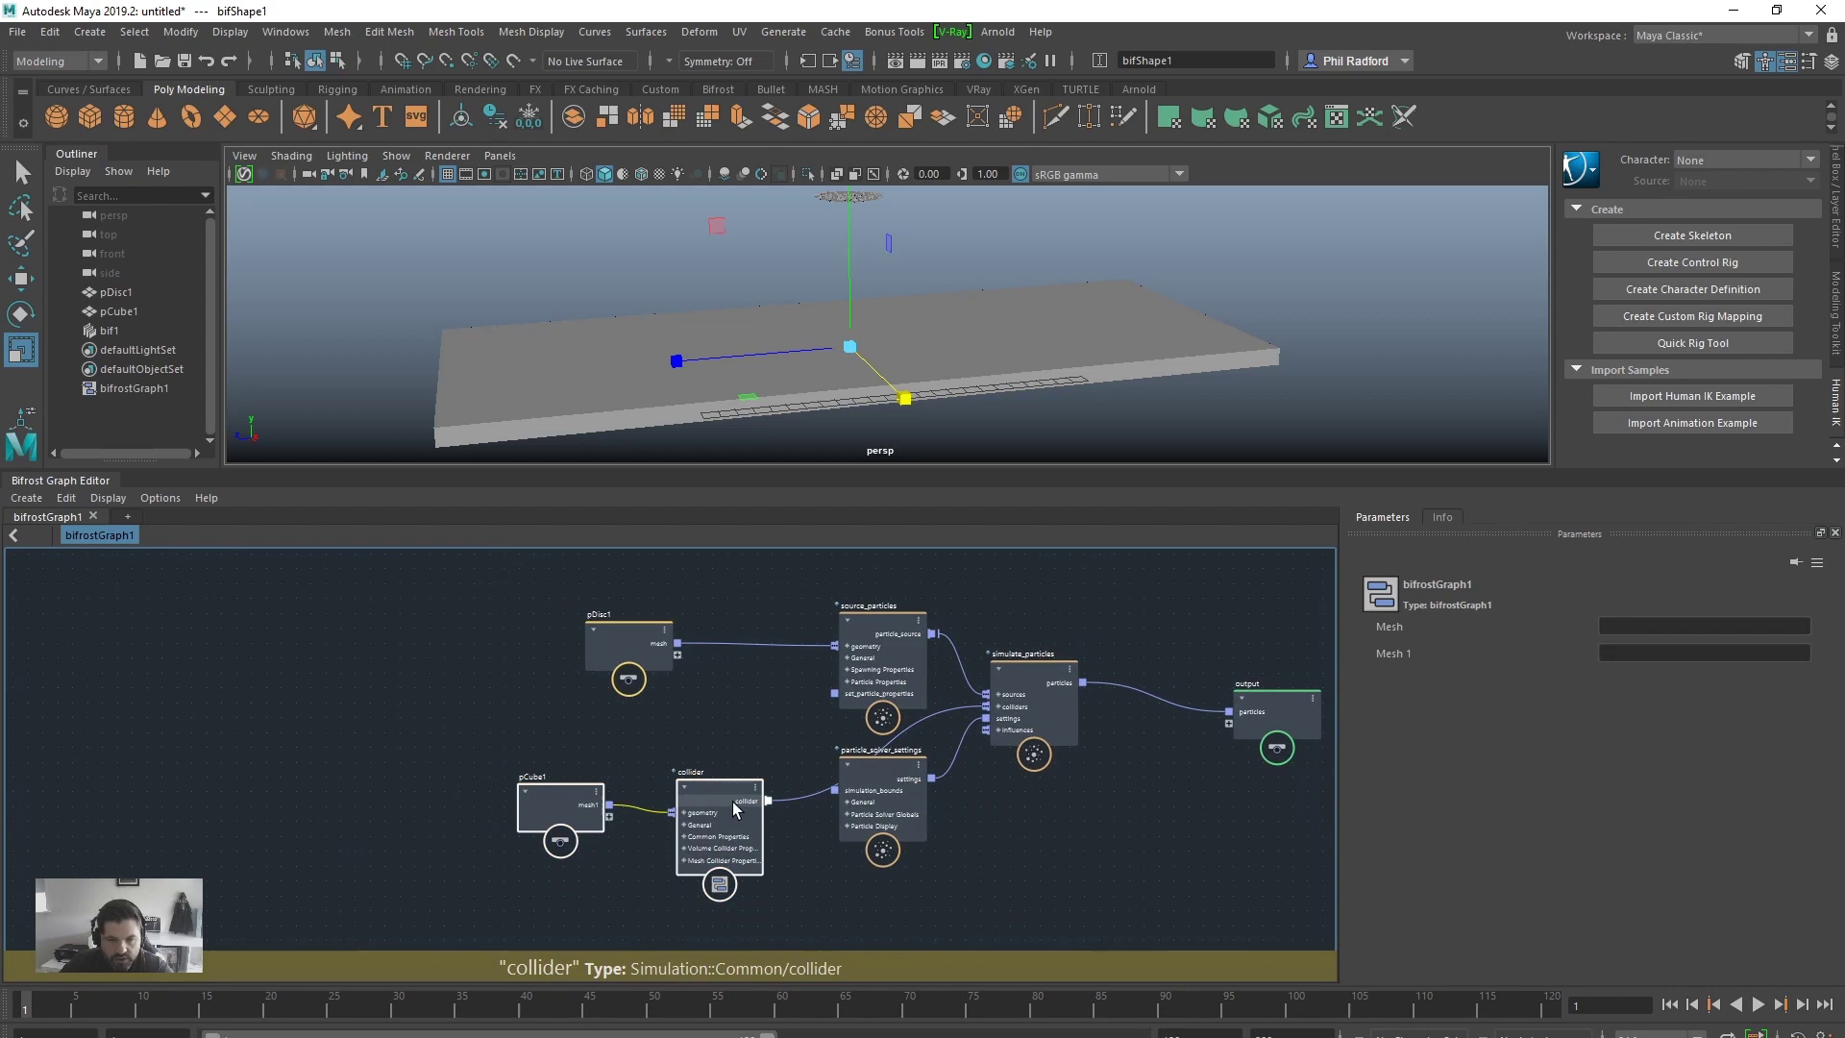
{"action": "left_click_drag", "start_coordinate": [729, 795], "coordinate": [551, 774]}
{"action": "right_click", "coordinate": [544, 723]}
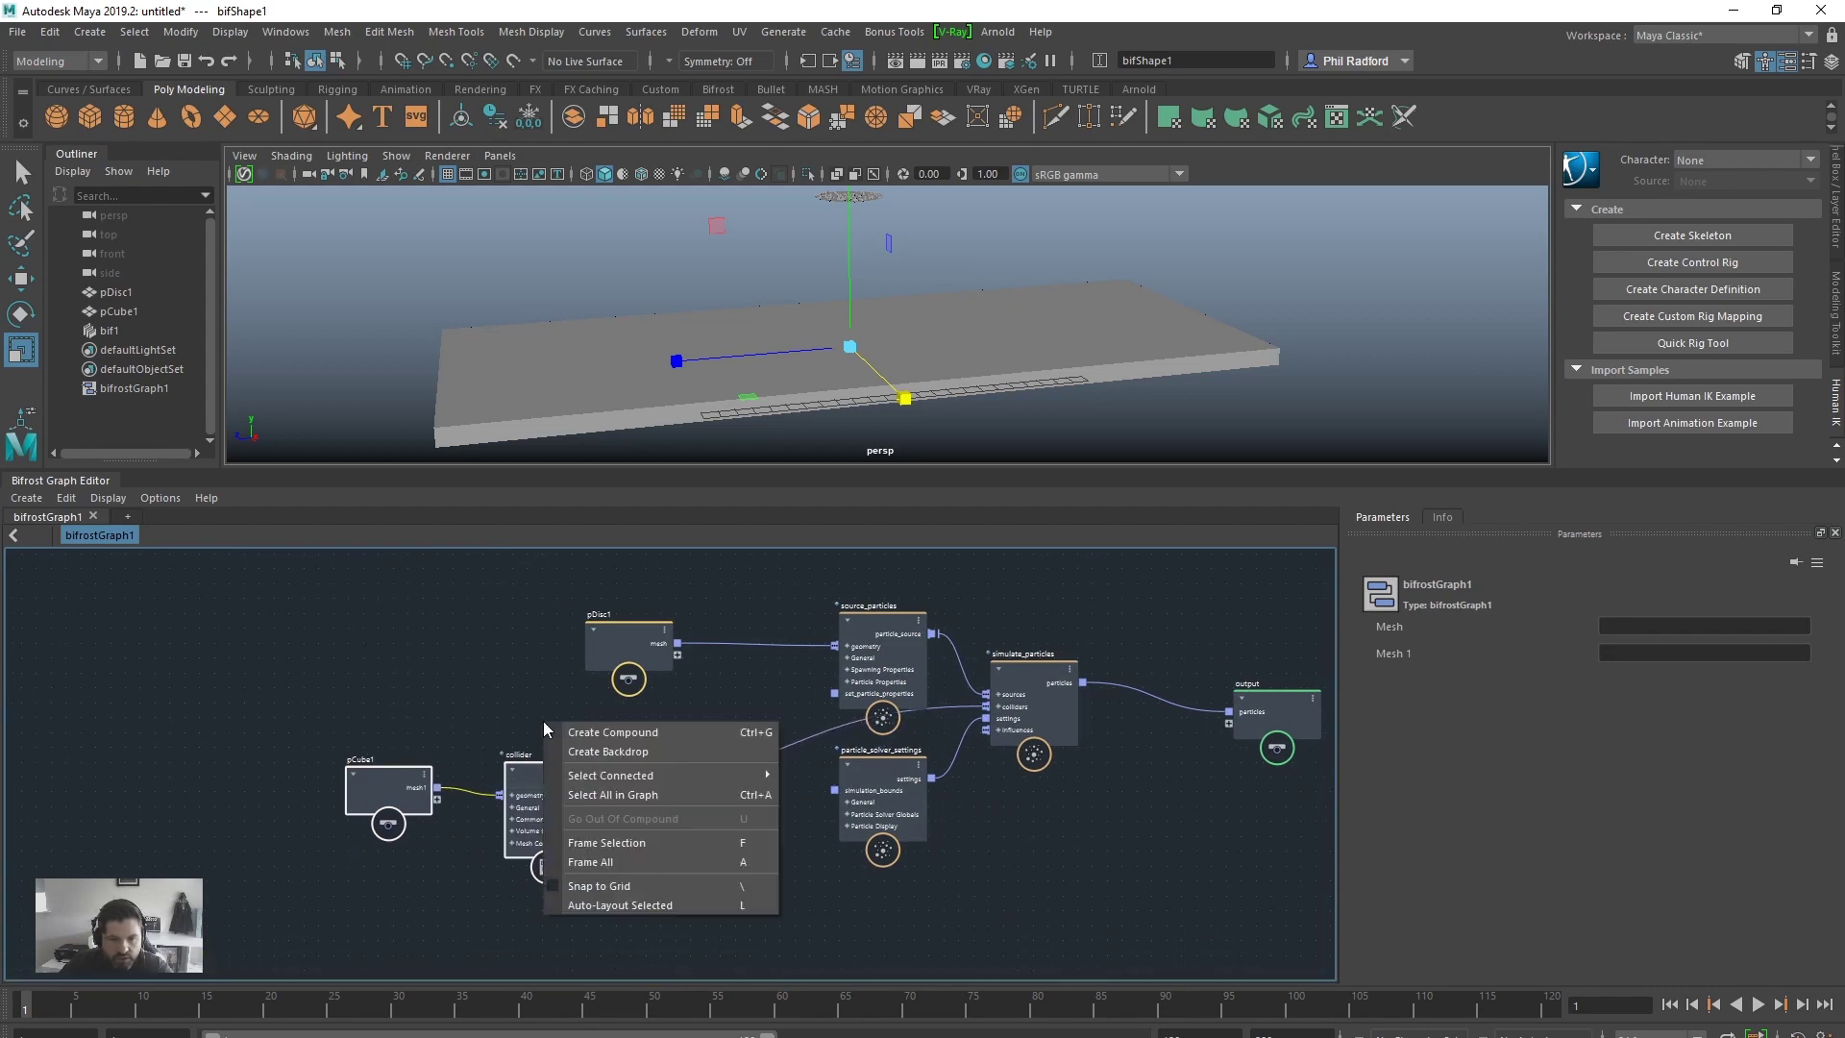
{"action": "left_click", "coordinate": [605, 752]}
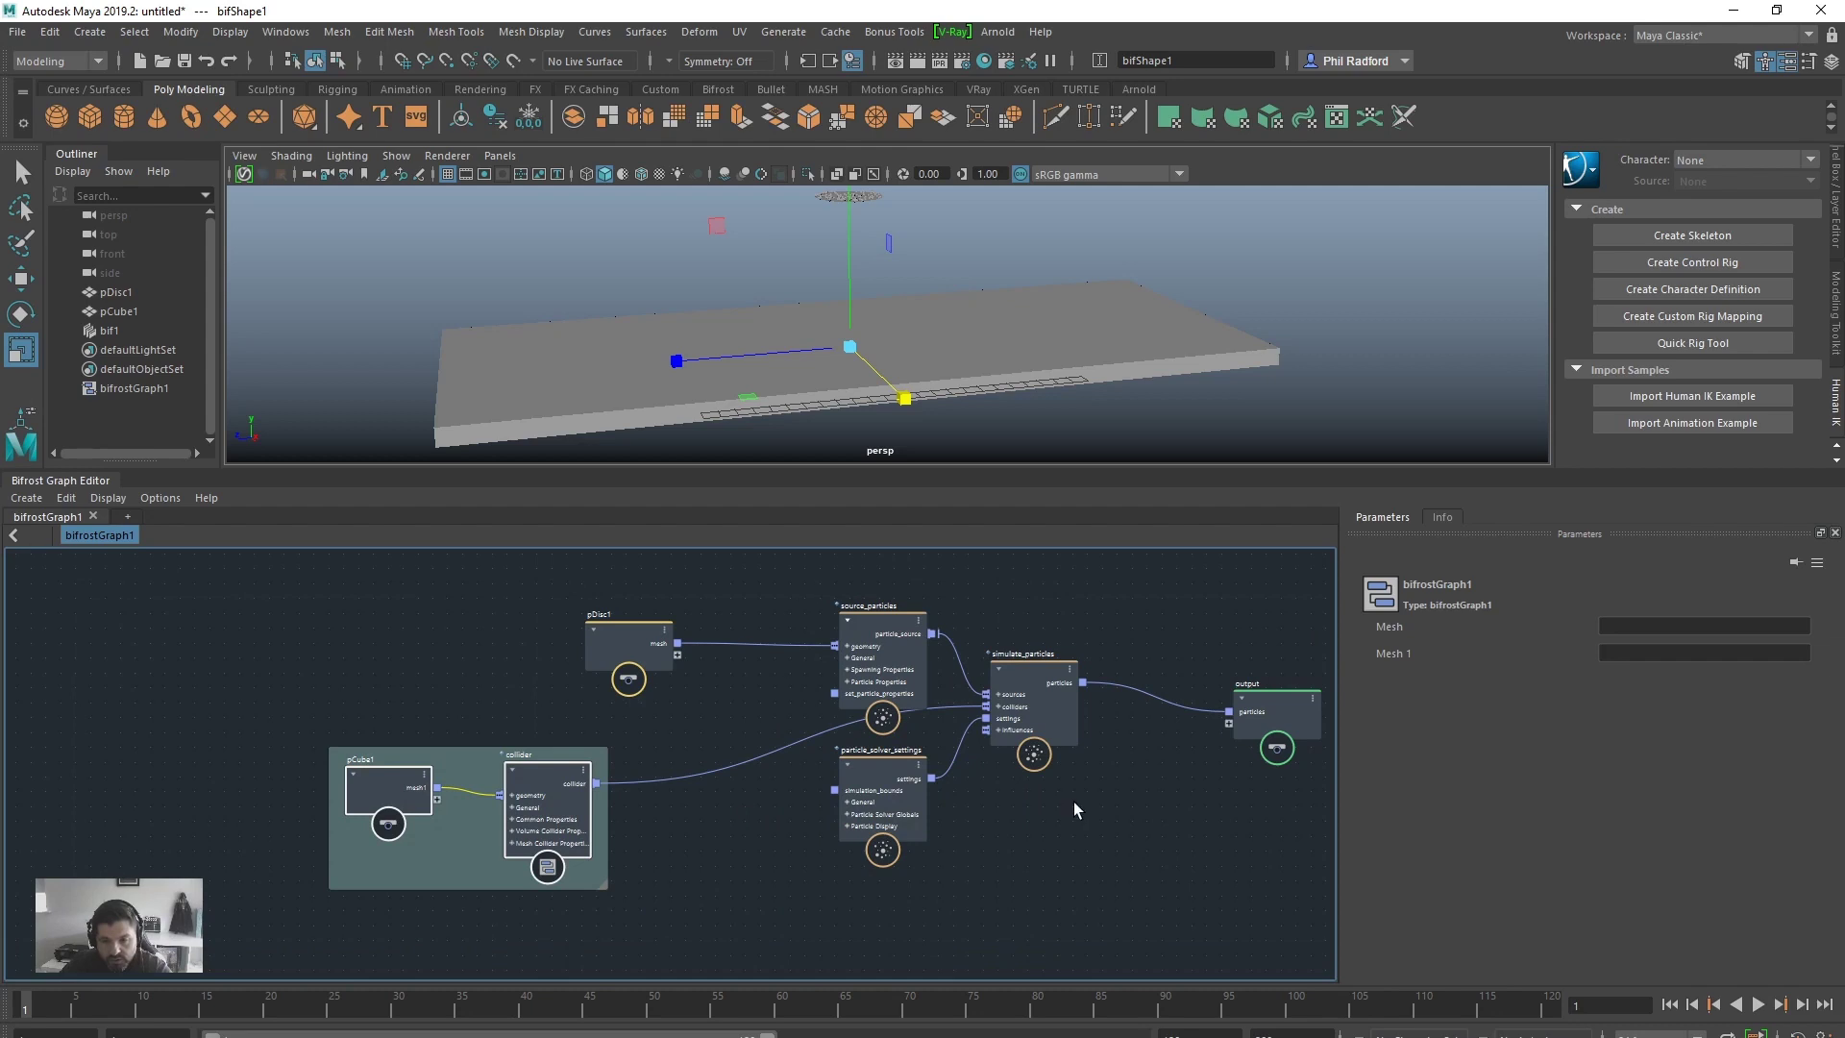
Step: Nudge the simulate_particles node and play the simulation to check how the particles collide with the slab
{"action": "middle_click_drag", "start_coordinate": [1047, 811], "coordinate": [971, 817]}
{"action": "left_click", "coordinate": [956, 677]}
{"action": "left_click_drag", "start_coordinate": [960, 673], "coordinate": [982, 680]}
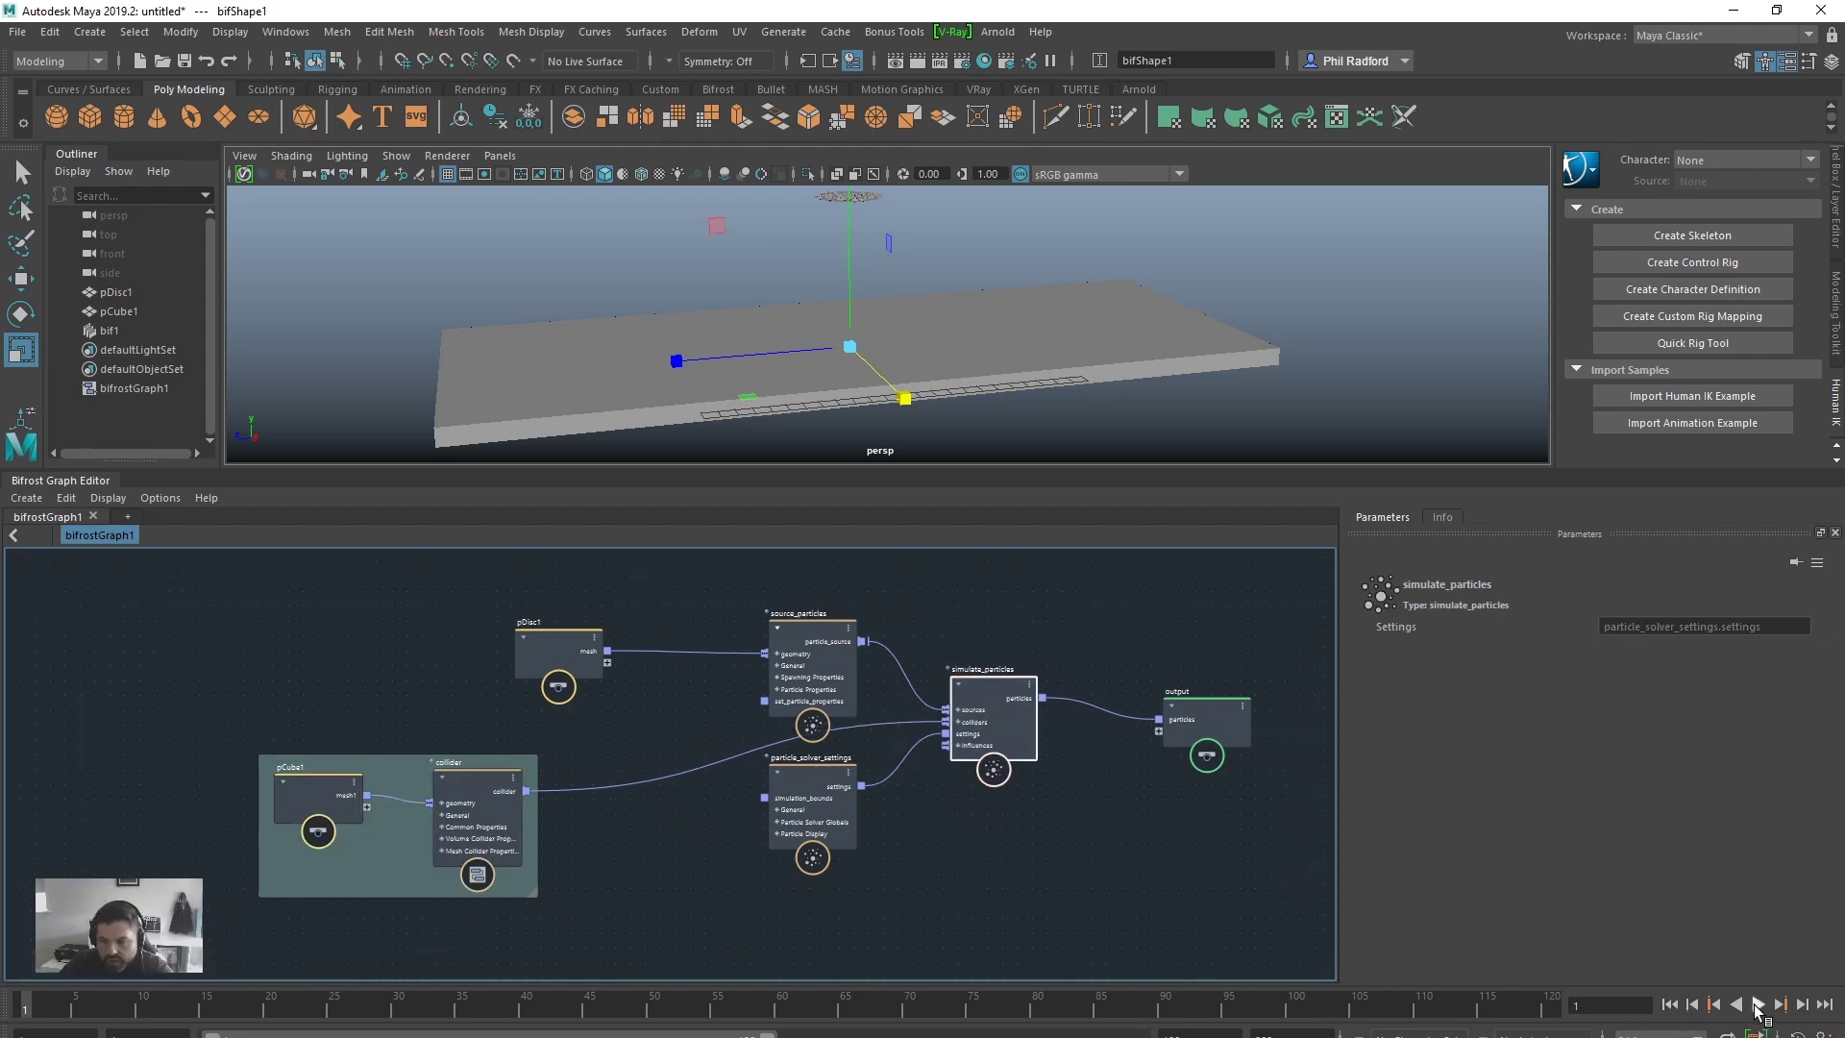
{"action": "left_click", "coordinate": [1757, 1004]}
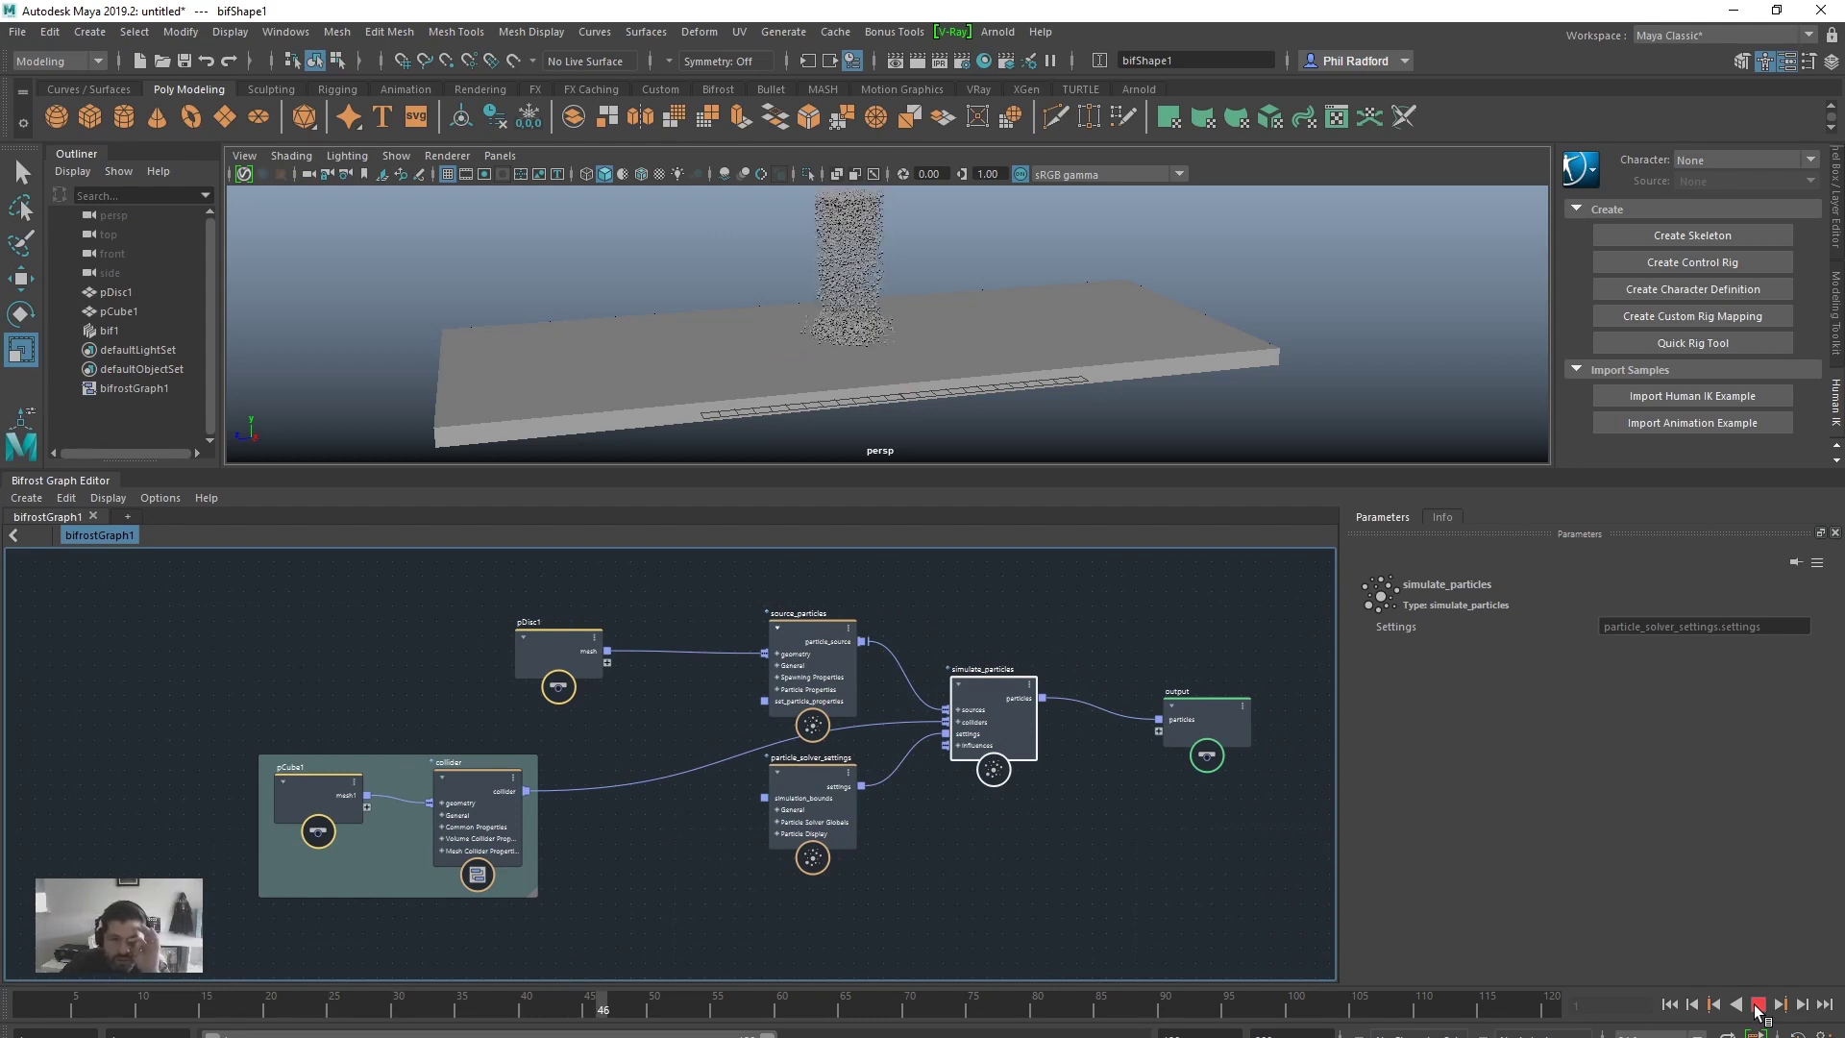
{"action": "left_click", "coordinate": [1757, 1004]}
Step: Examine the collider node's parameters, from its general settings down to the mesh collider properties
{"action": "left_click", "coordinate": [562, 967]}
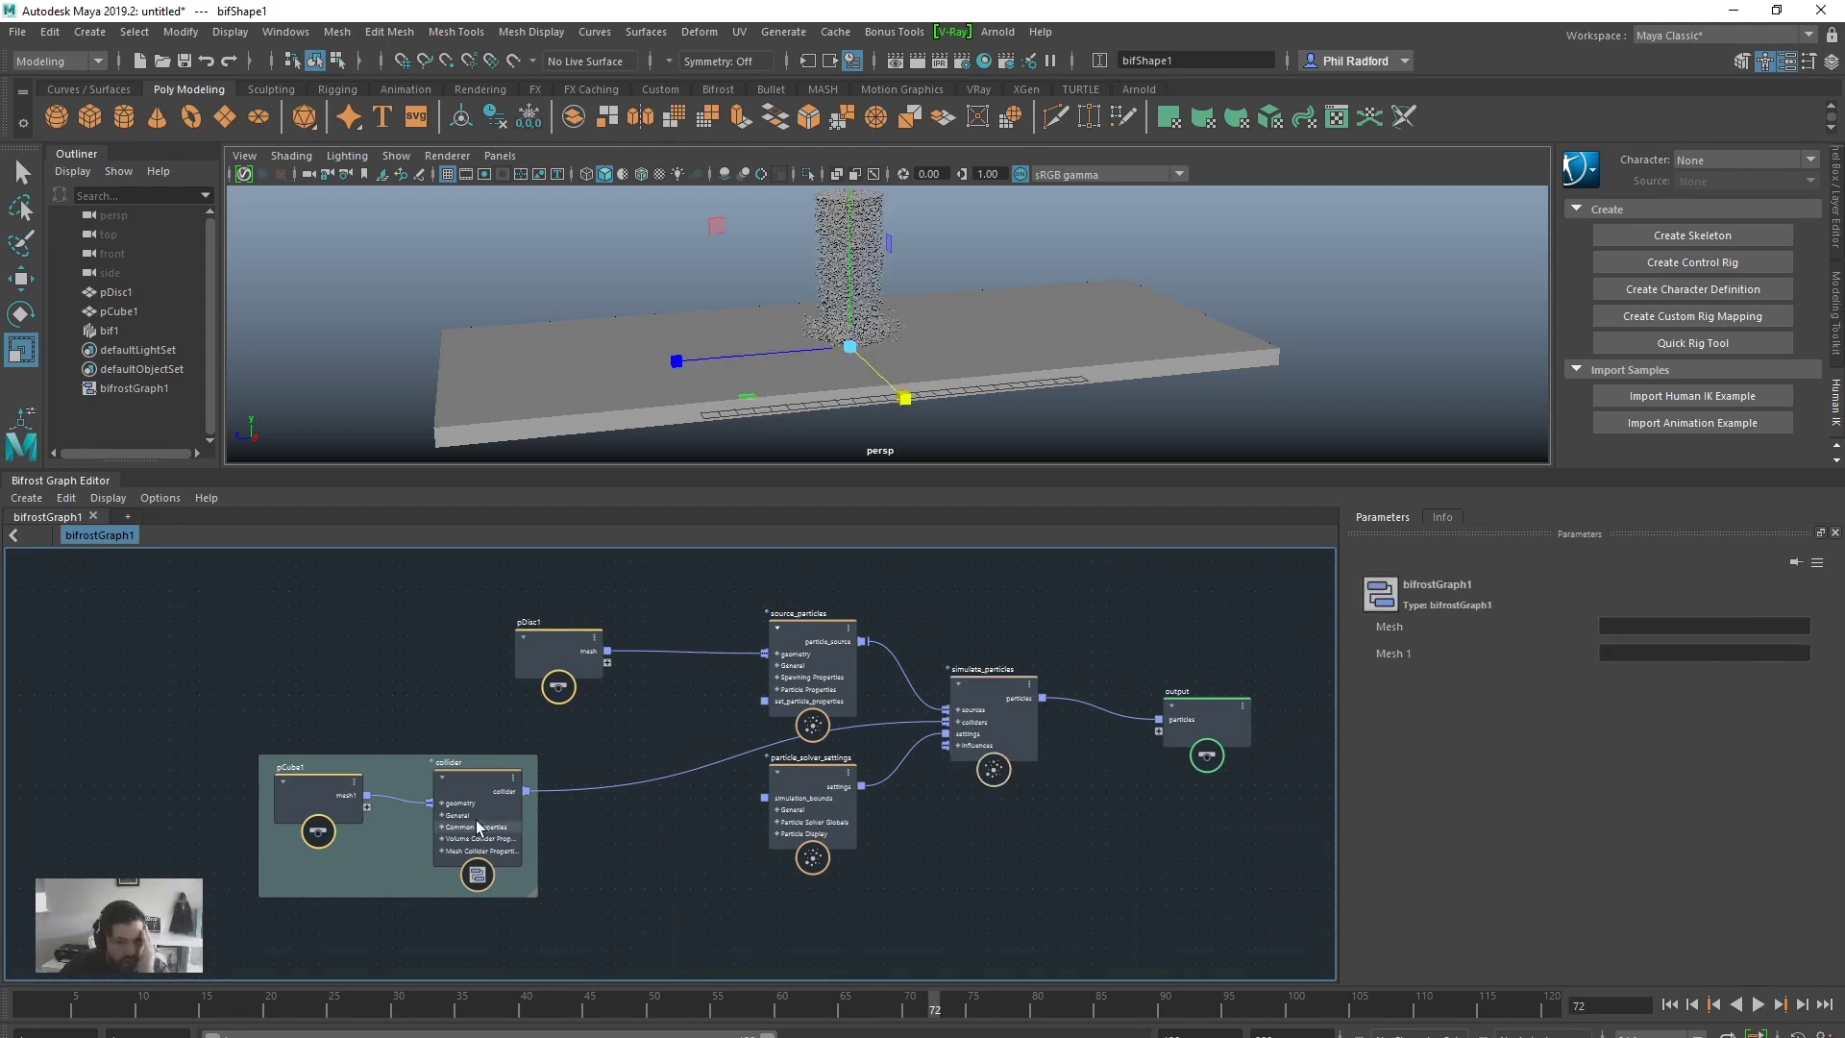
{"action": "left_click", "coordinate": [467, 781]}
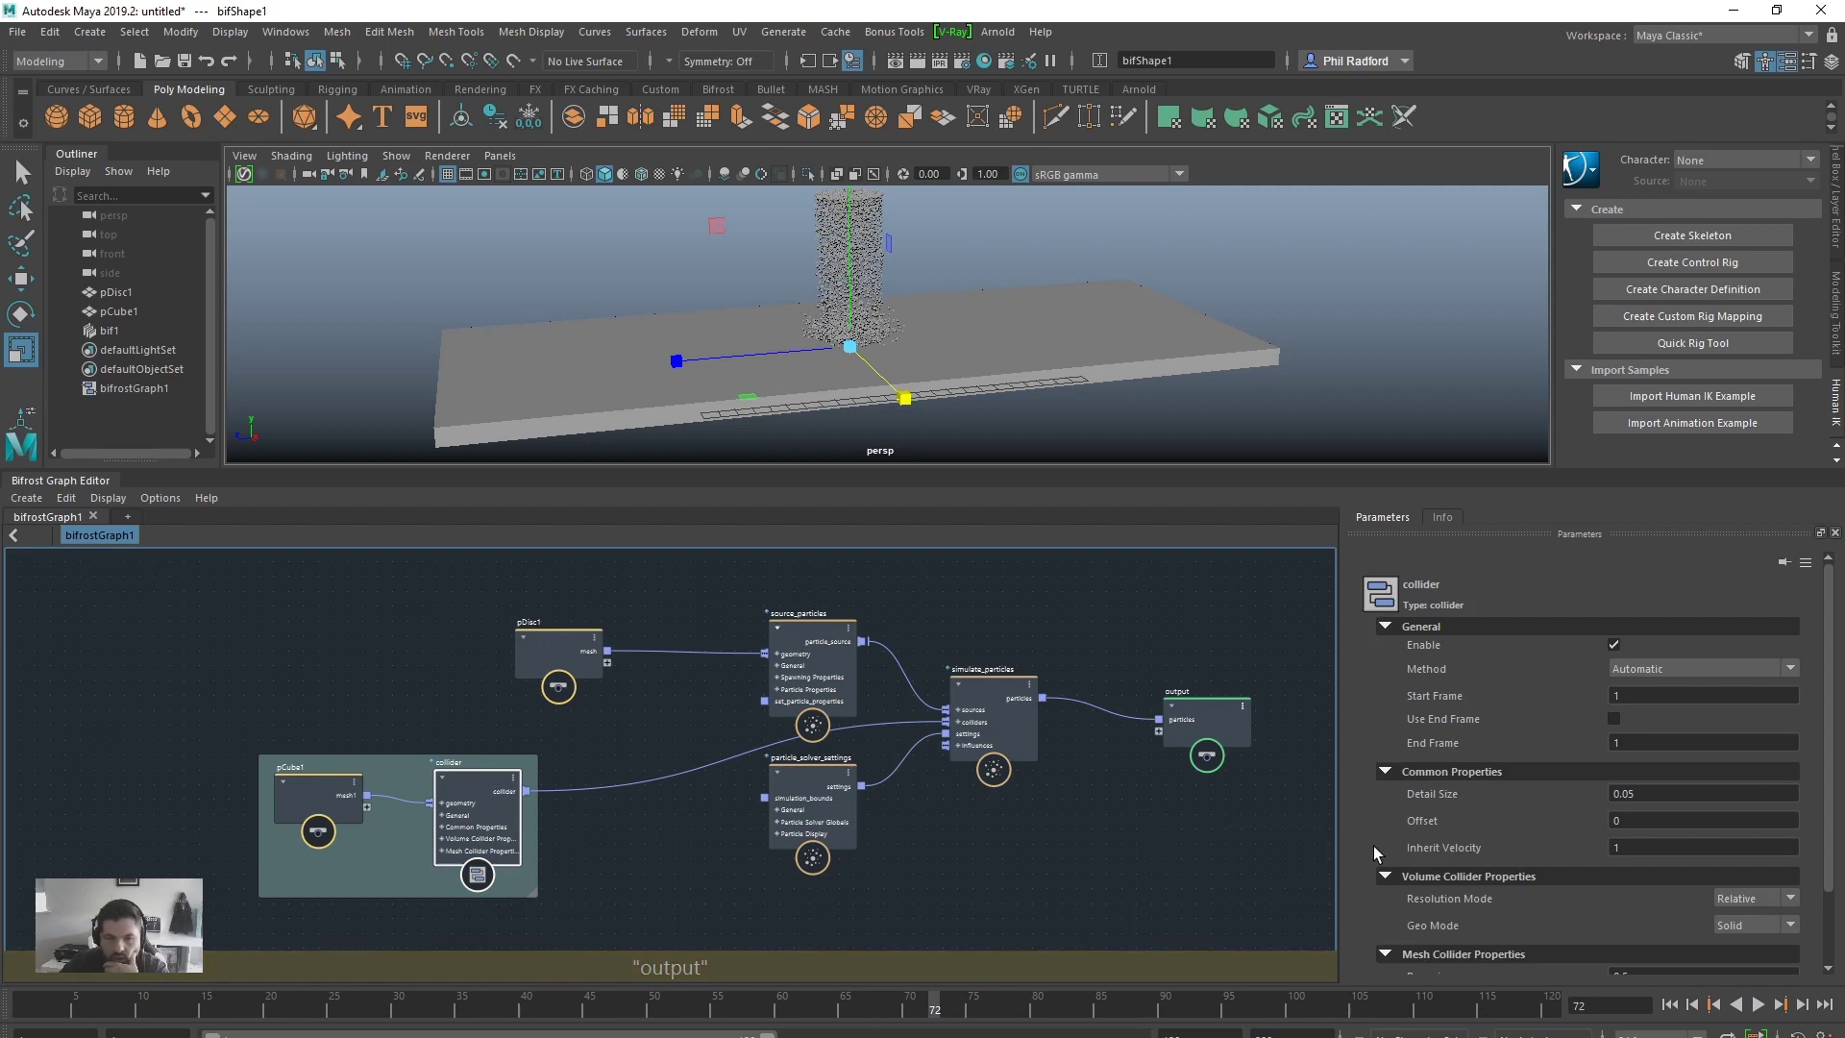
{"action": "scroll", "coordinate": [1525, 741], "scroll_direction": "down", "scroll_amount": 2}
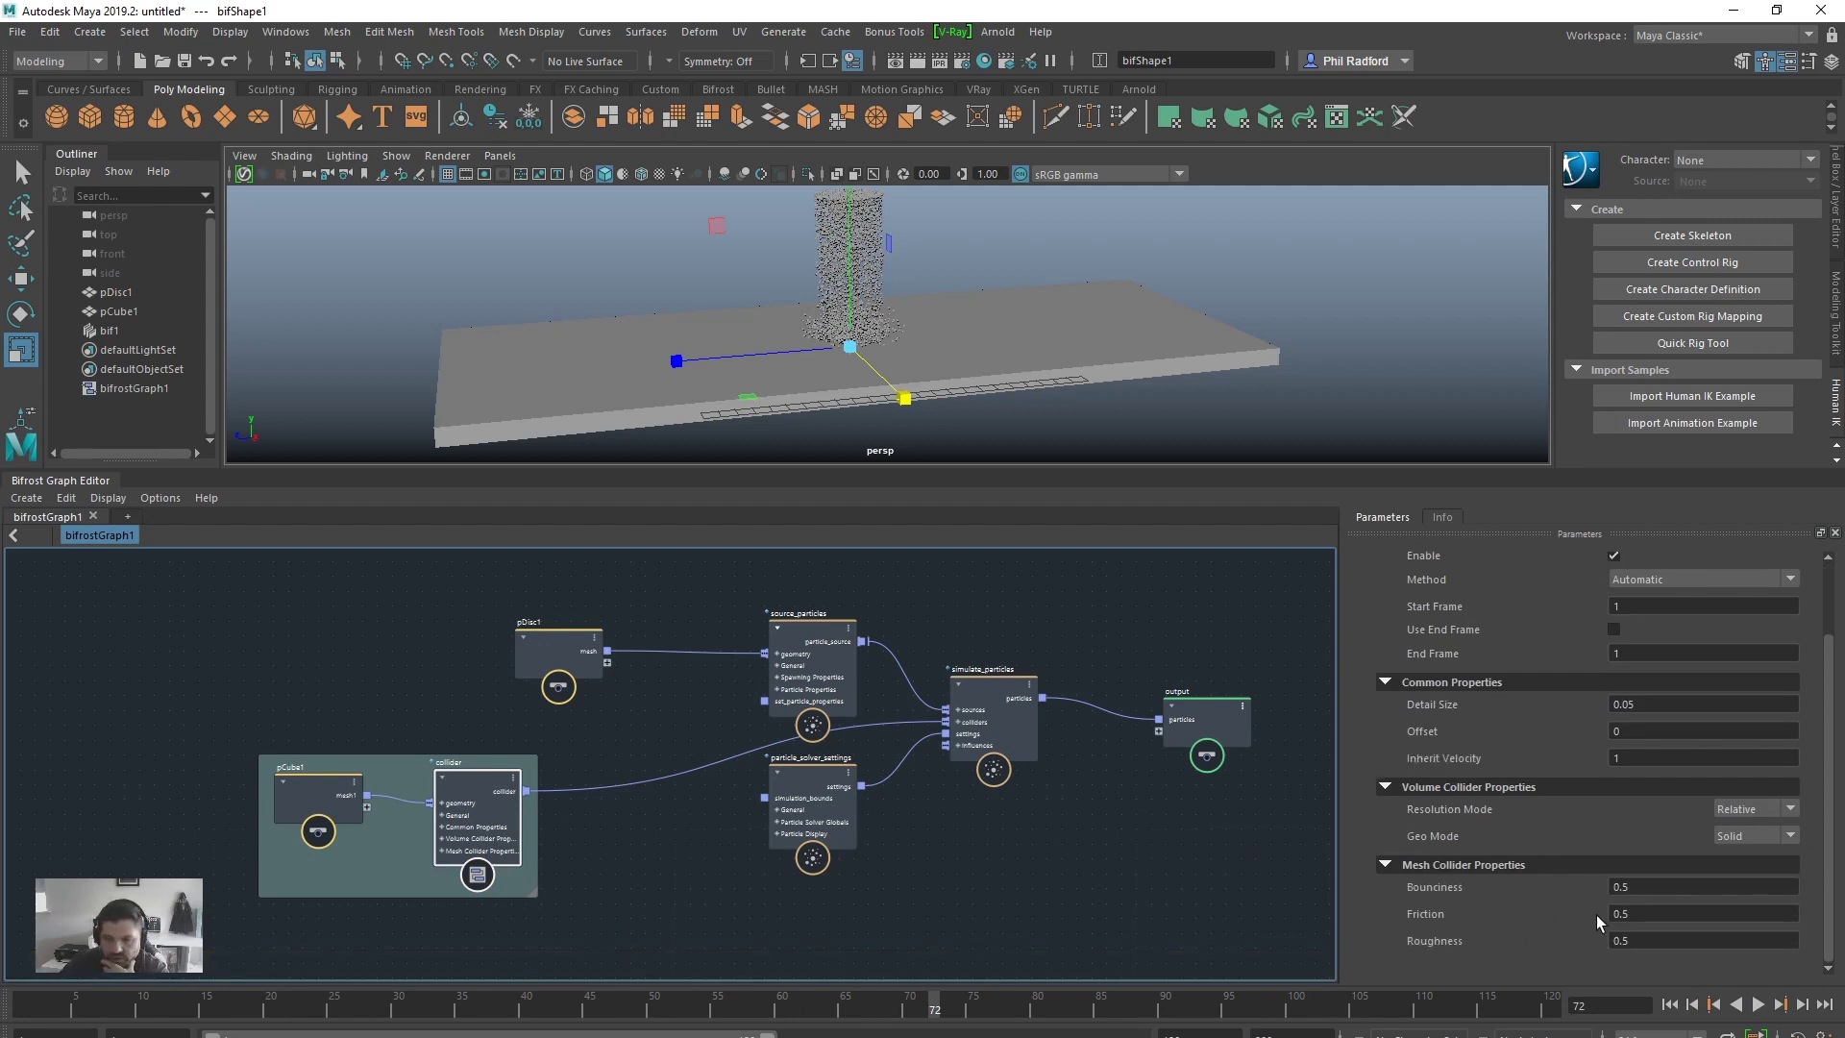
{"action": "scroll", "coordinate": [1600, 918], "scroll_direction": "up", "scroll_amount": 2}
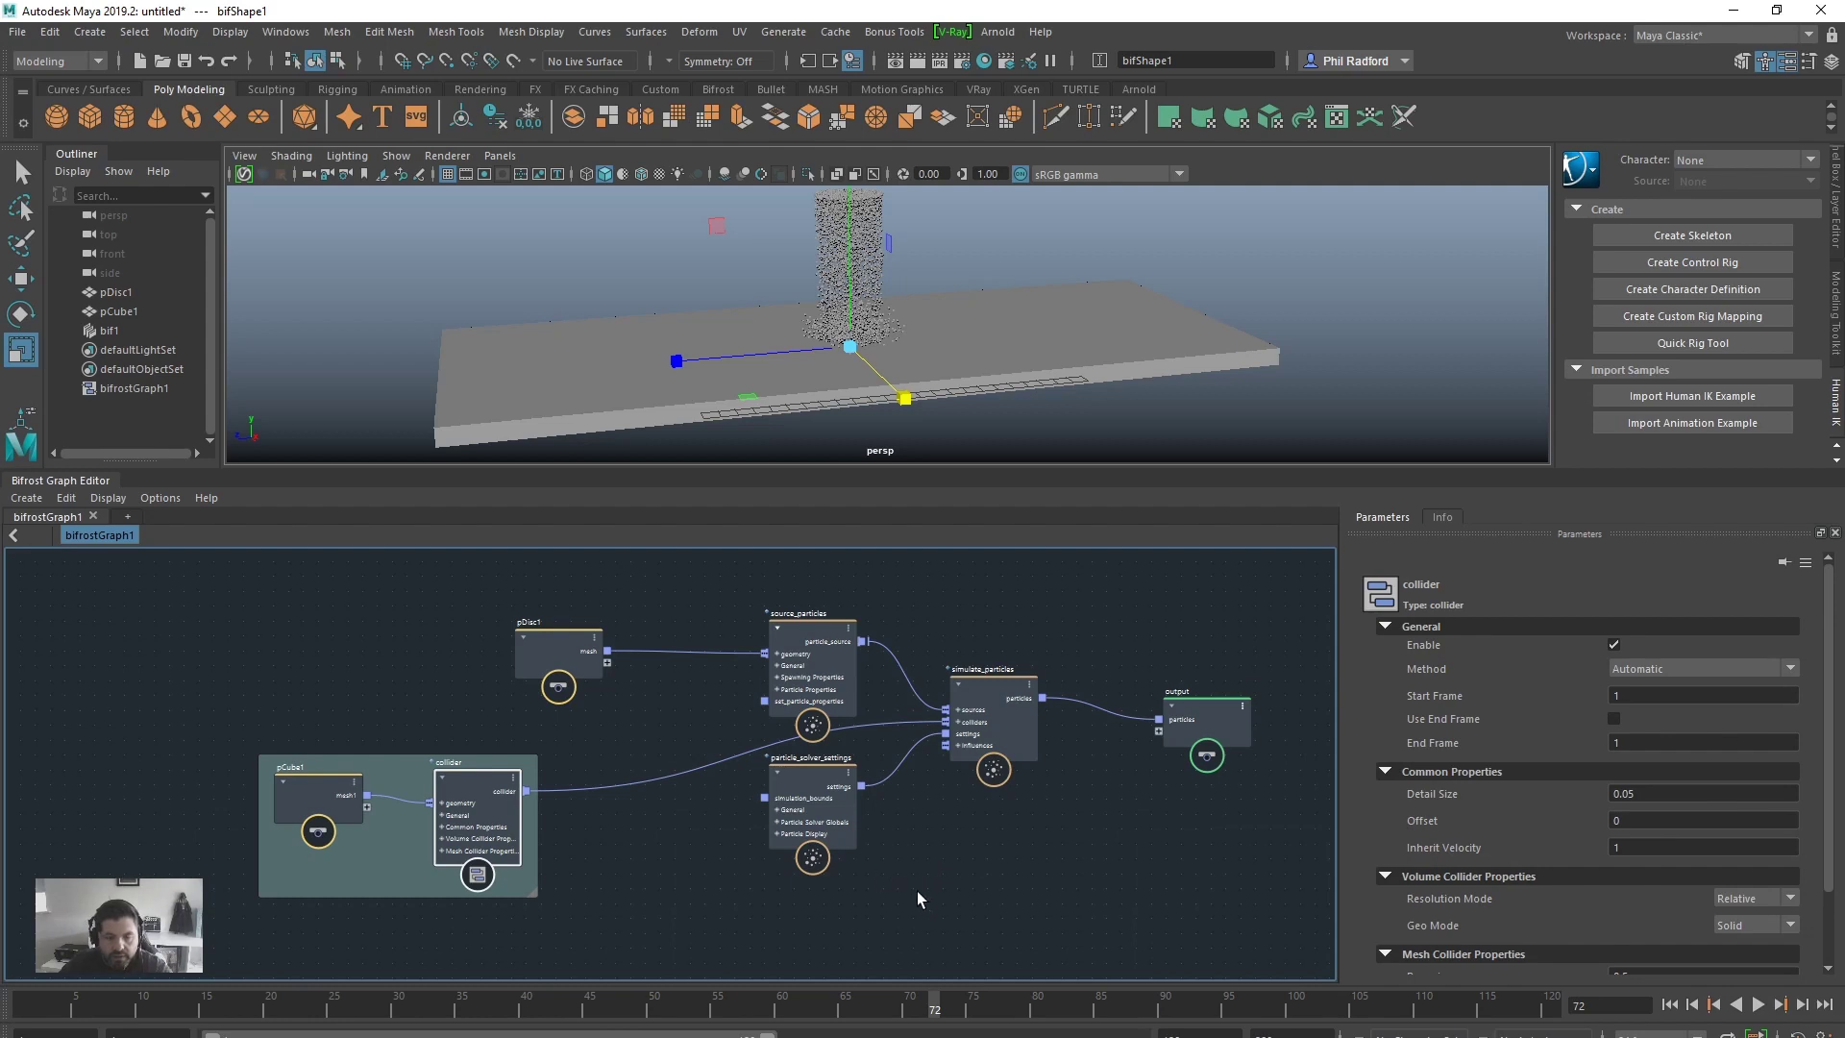
Step: Move the output node farther from simulate_particles to make room for more nodes between them
{"action": "middle_click_drag", "start_coordinate": [962, 876], "coordinate": [804, 867], "text": "alt"}
{"action": "right_click_drag", "start_coordinate": [804, 866], "coordinate": [849, 882], "text": "alt"}
{"action": "middle_click_drag", "start_coordinate": [848, 881], "coordinate": [752, 910], "text": "alt"}
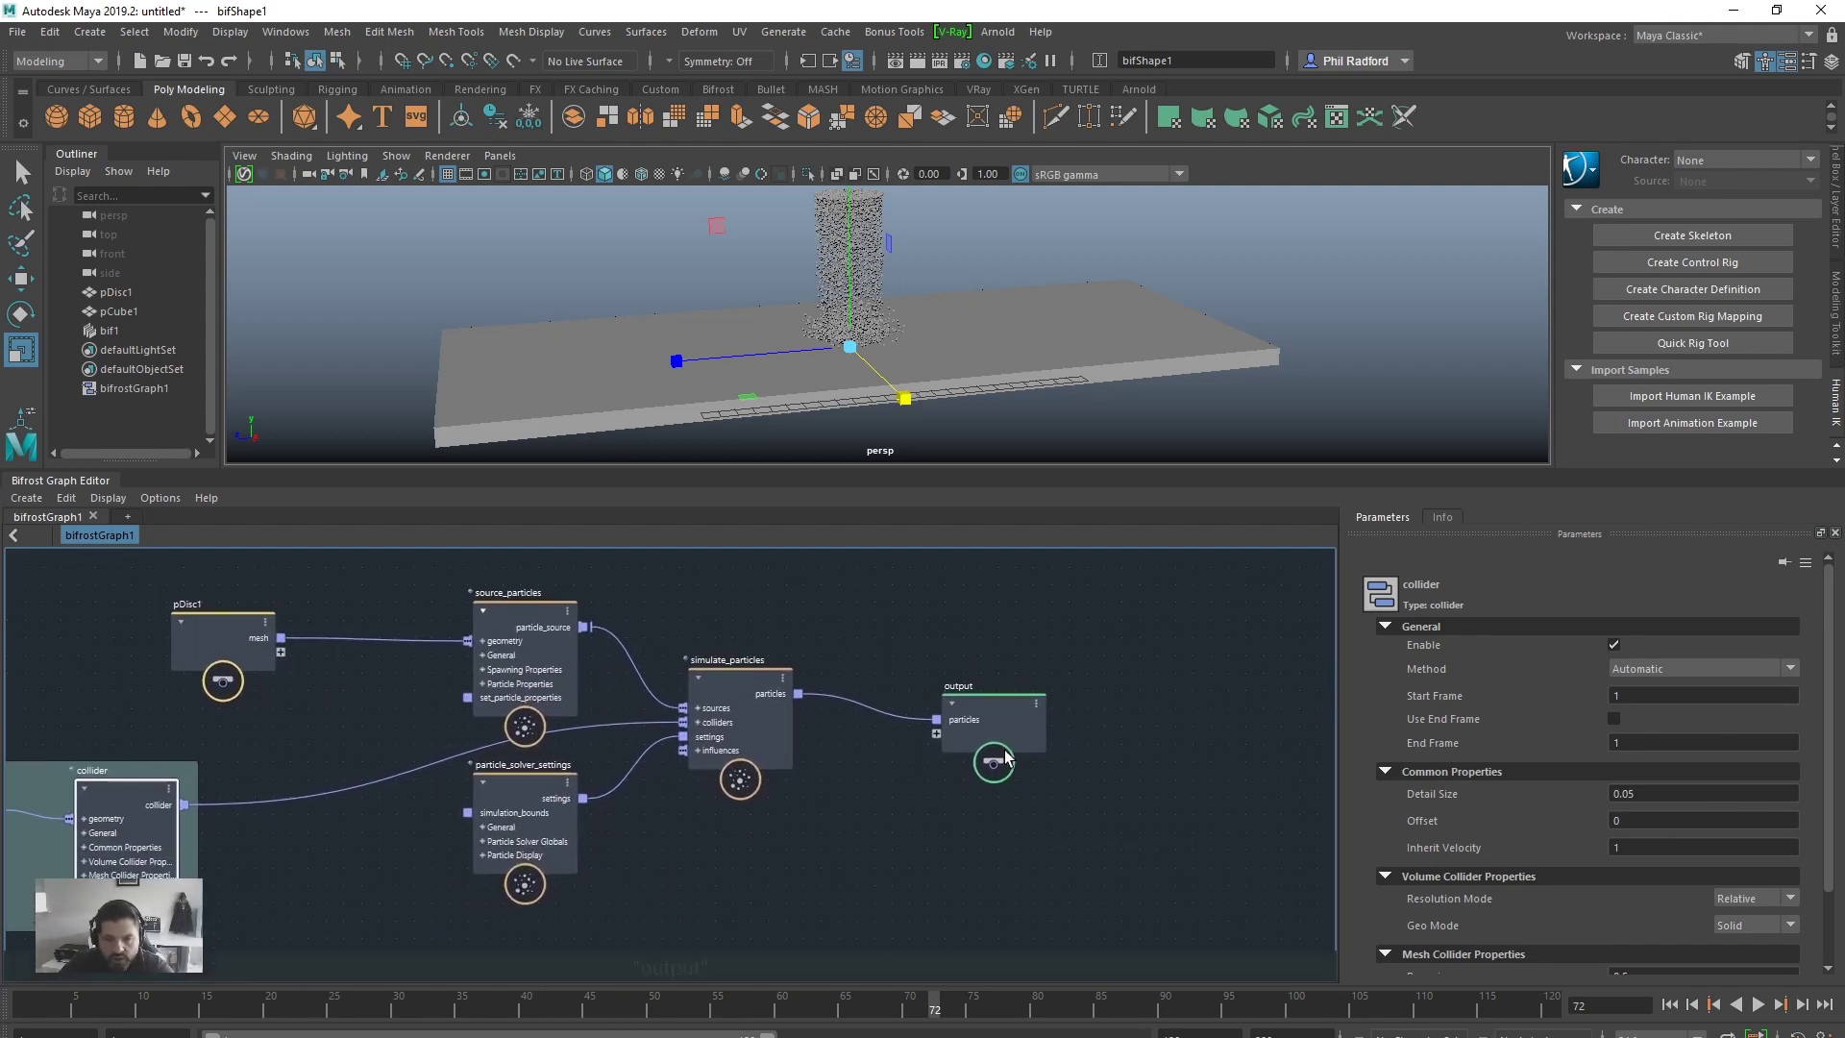
{"action": "left_click_drag", "start_coordinate": [1006, 756], "coordinate": [1216, 734]}
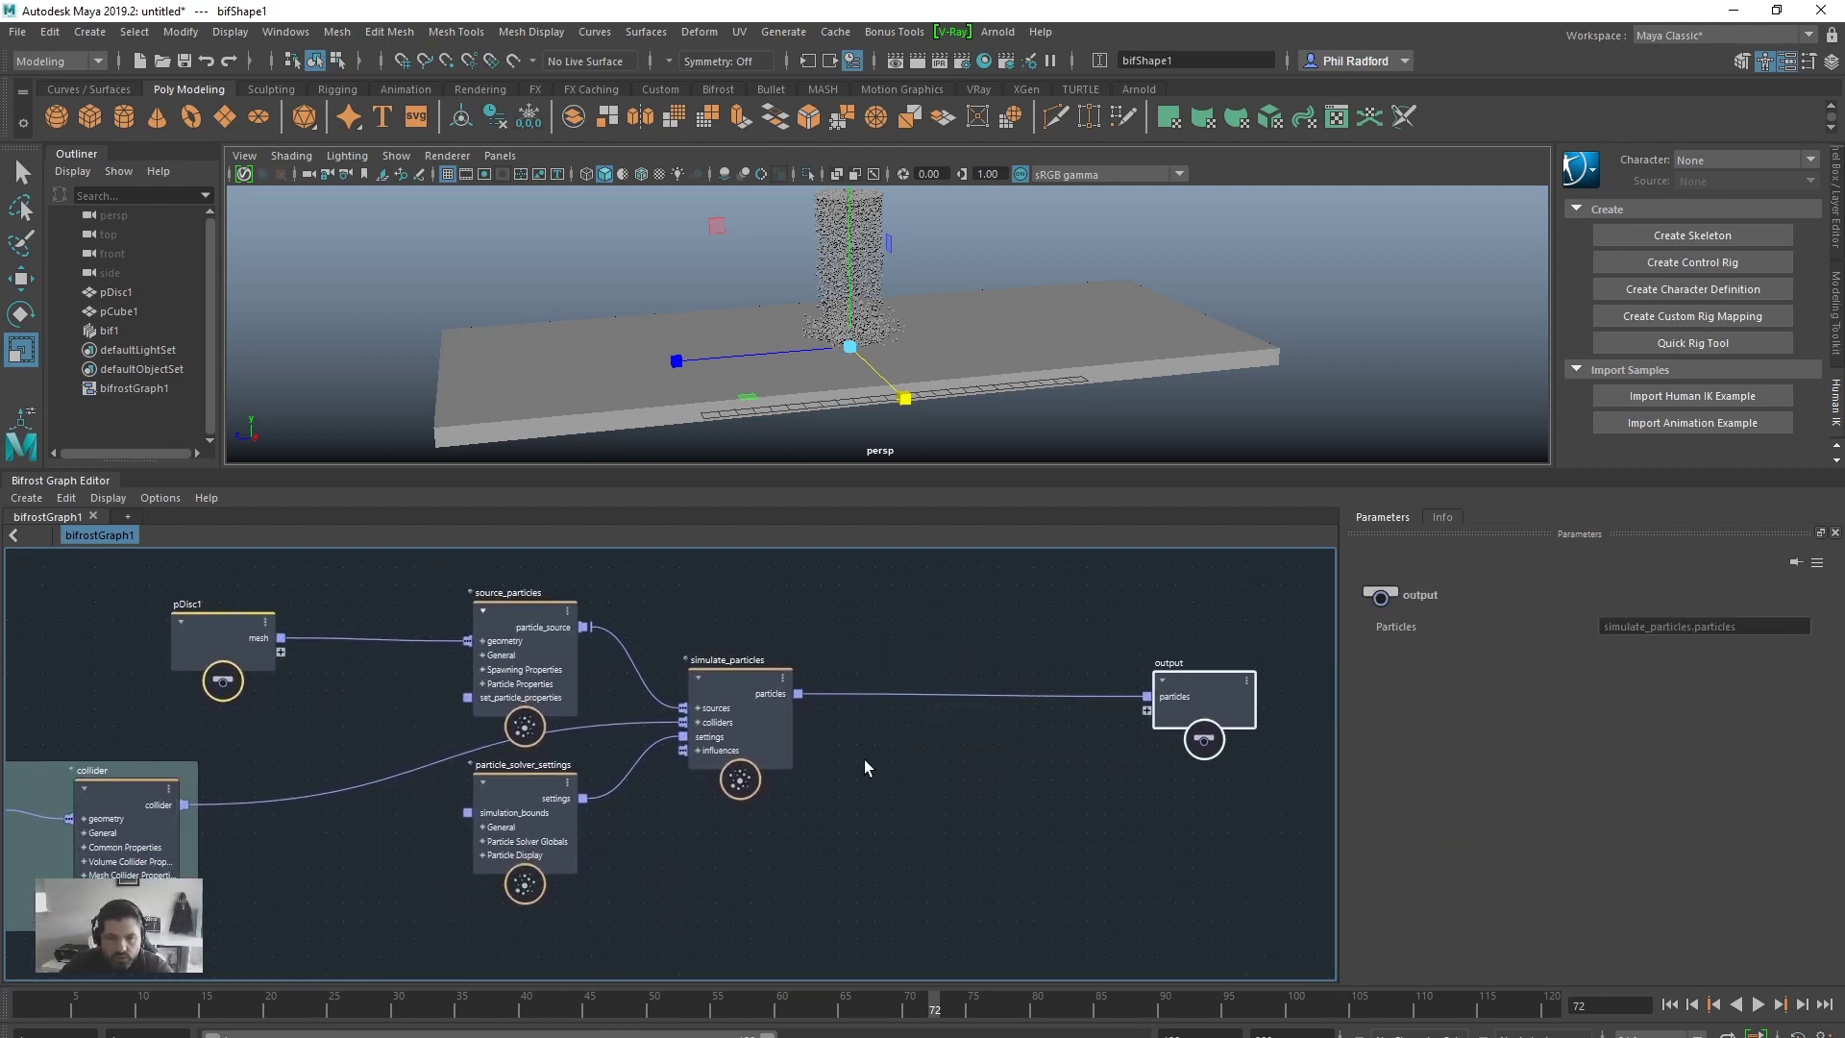
{"action": "left_click_drag", "start_coordinate": [719, 673], "coordinate": [707, 672]}
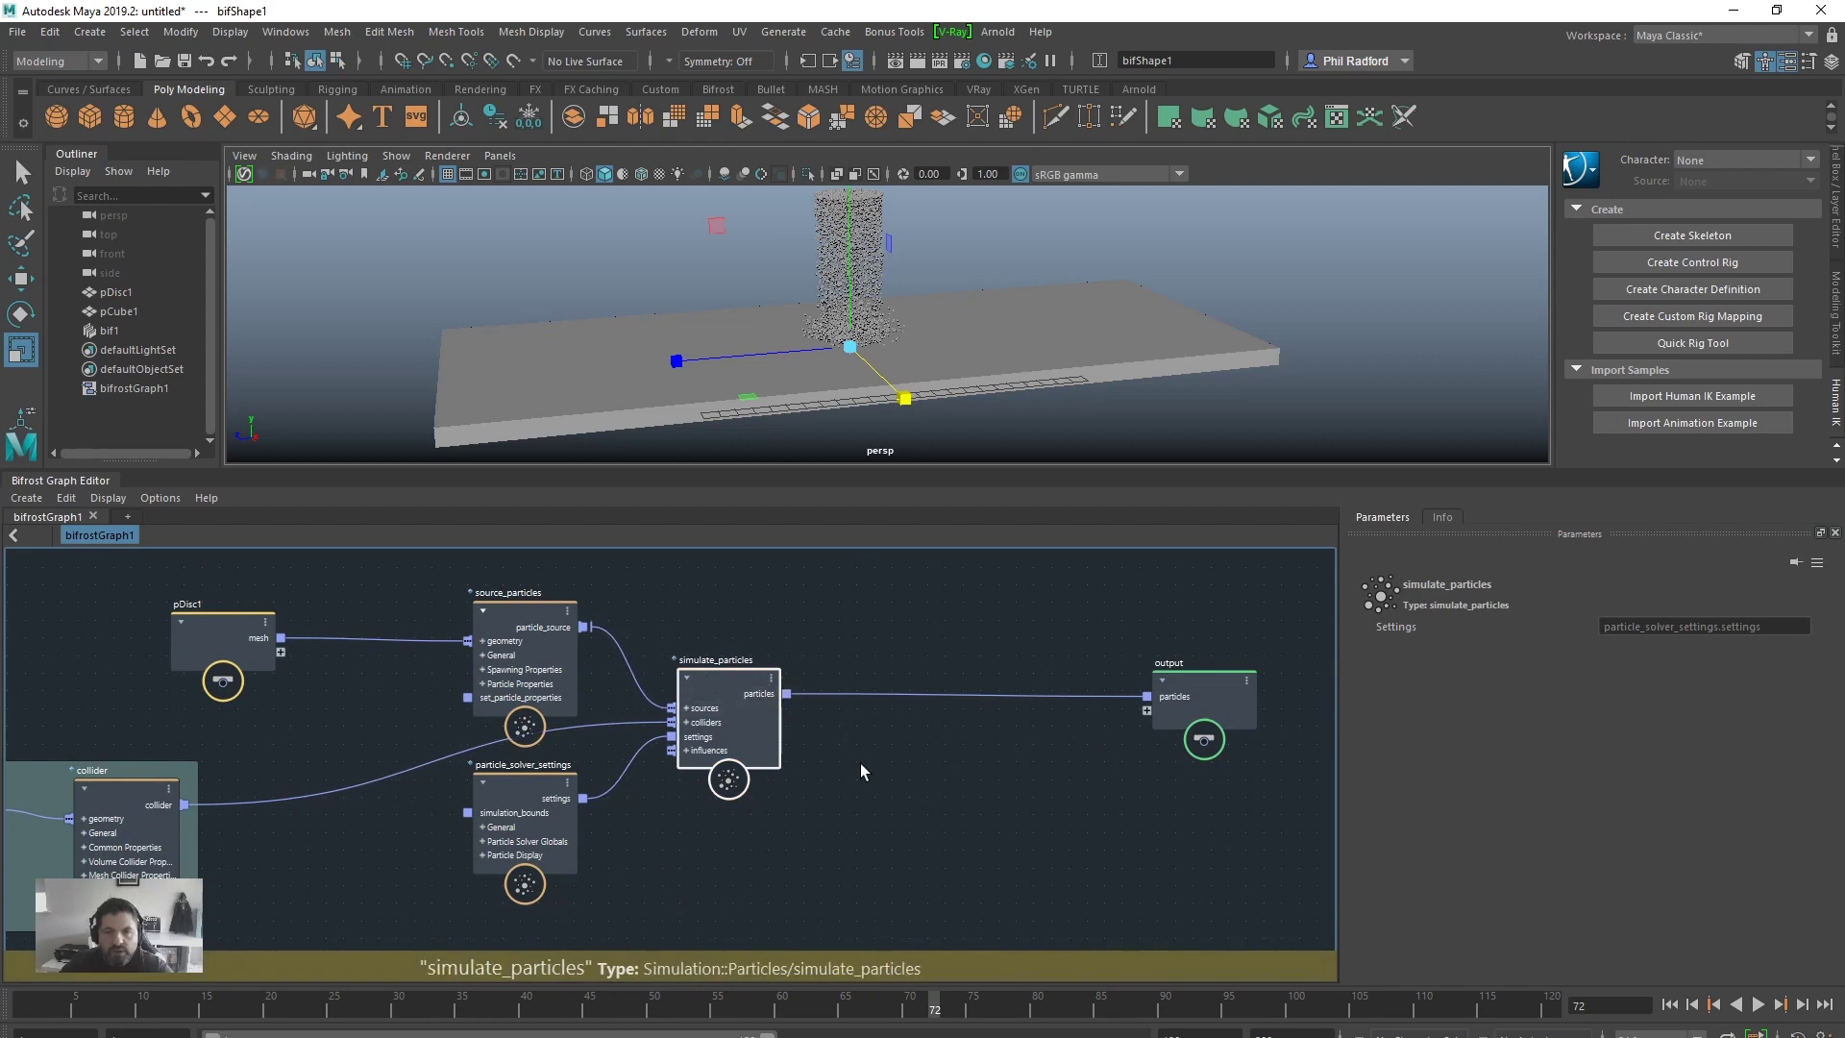
Step: Add a points_to_level_set node and place it between simulate_particles and the output node
{"action": "scroll", "coordinate": [931, 362], "scroll_direction": "up", "scroll_amount": 6}
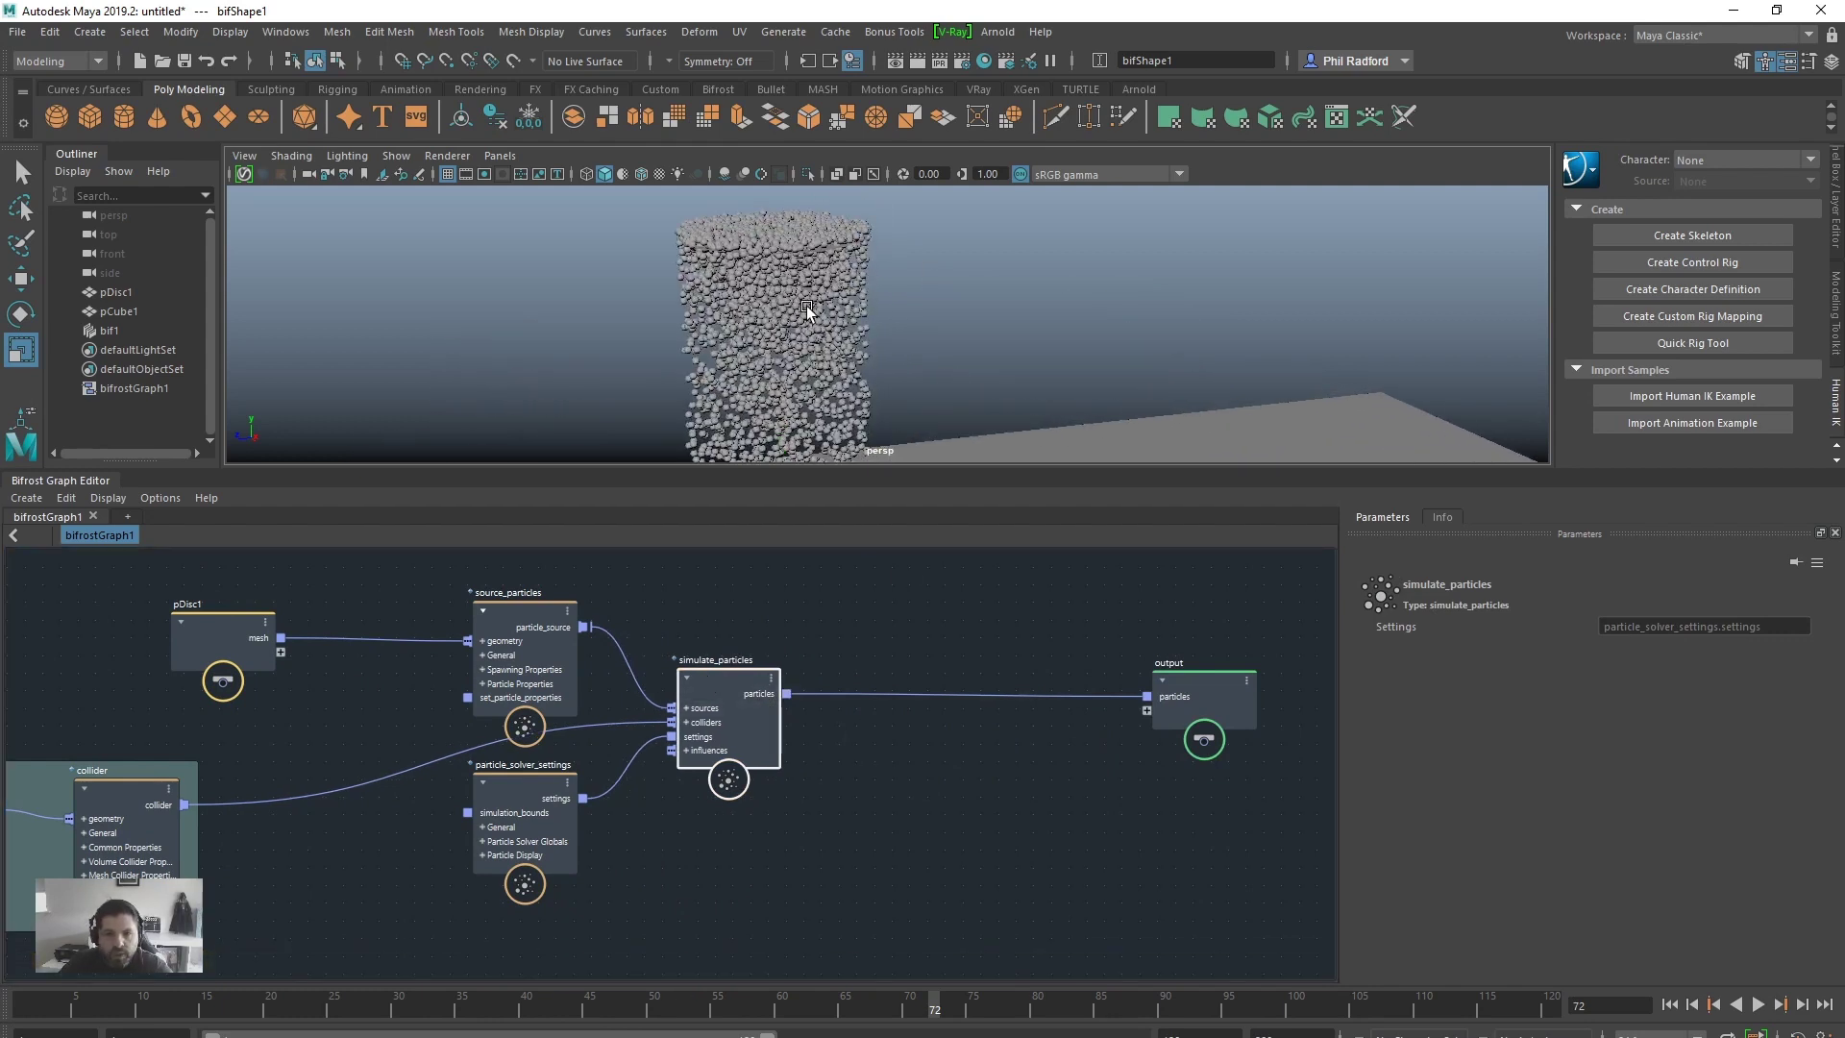
{"action": "scroll", "coordinate": [894, 788], "scroll_direction": "down", "scroll_amount": 3}
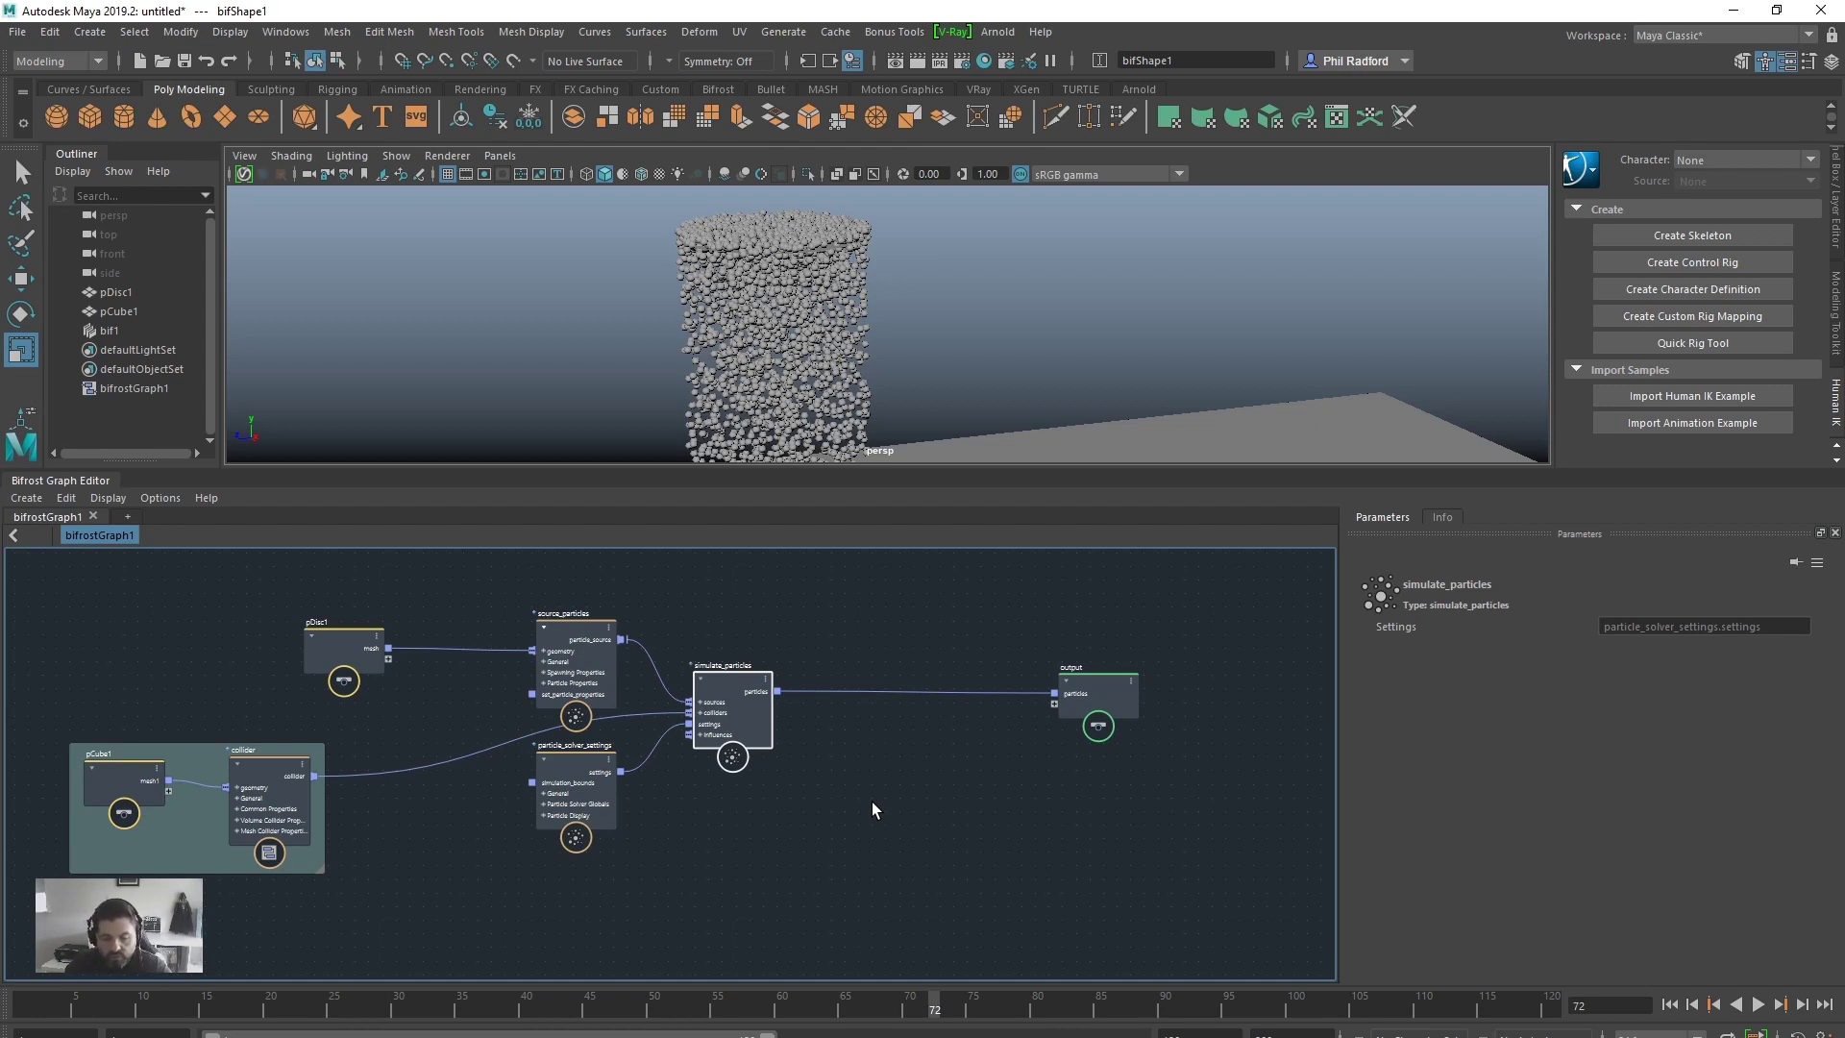
{"action": "key", "text": "Tab"}
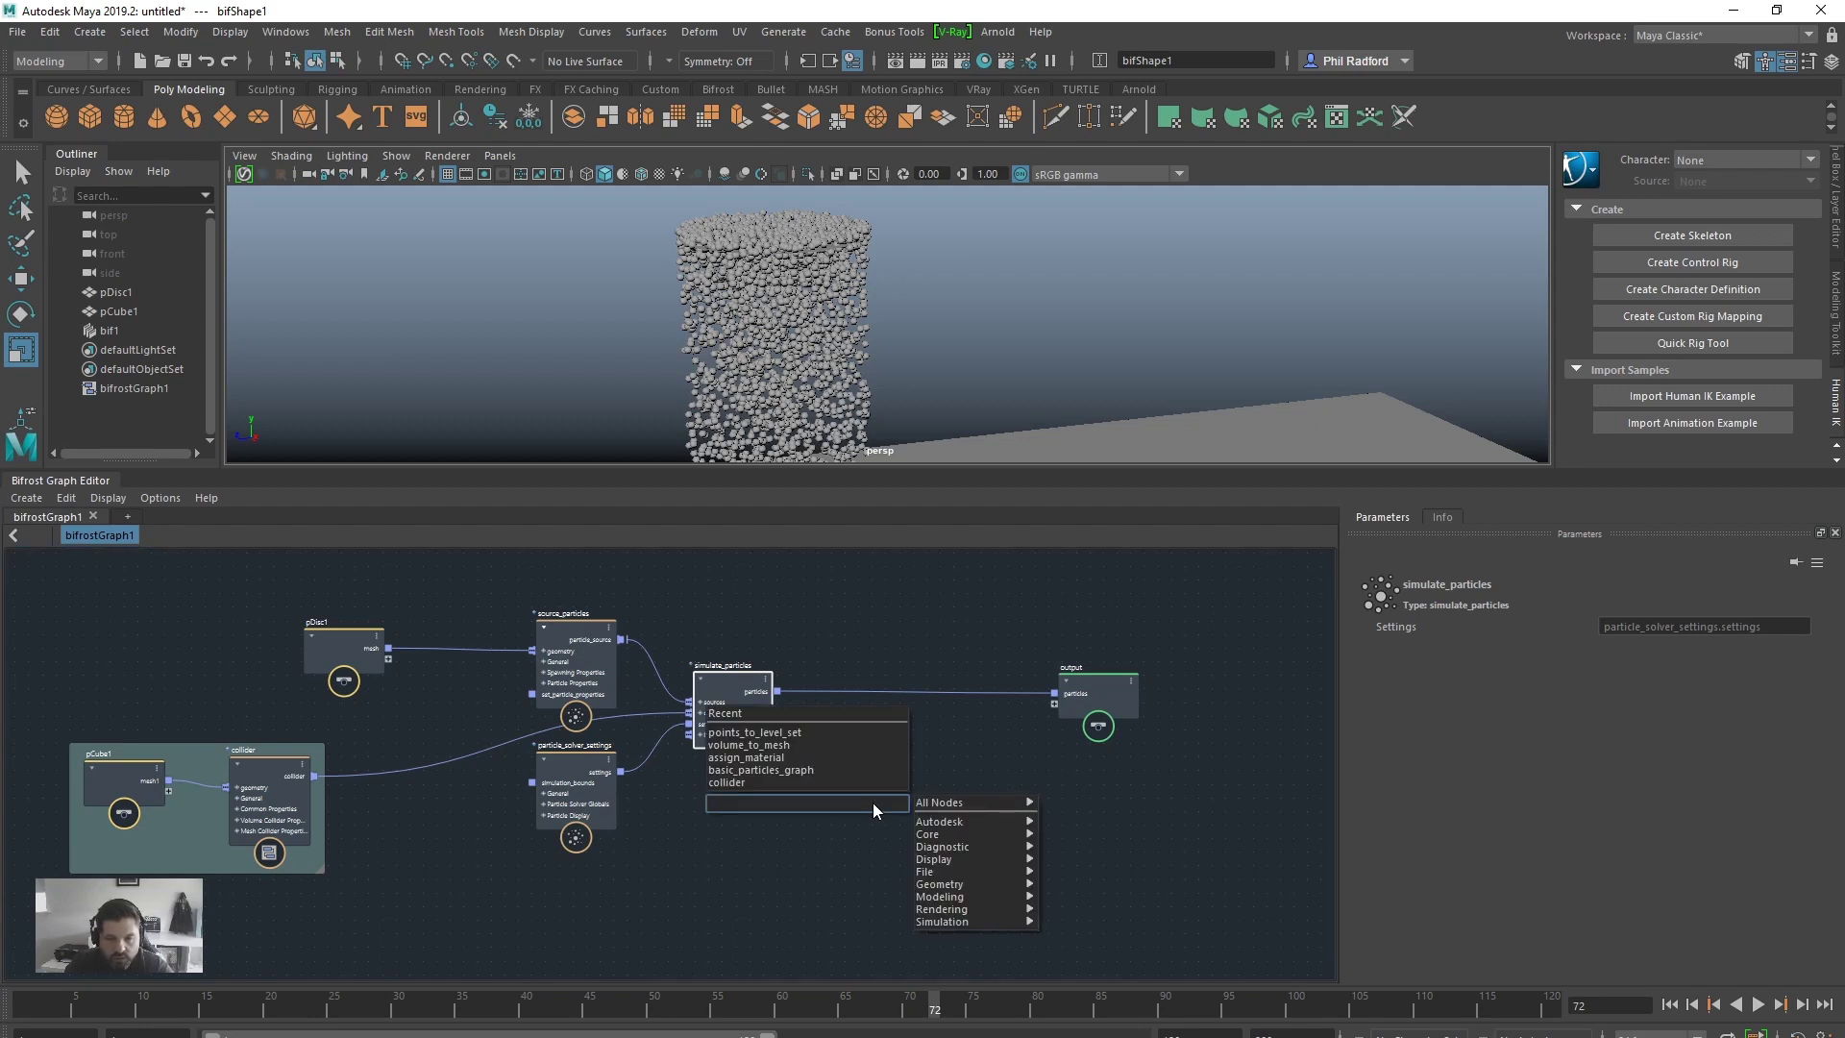
{"action": "type", "text": "points_to_level_set"}
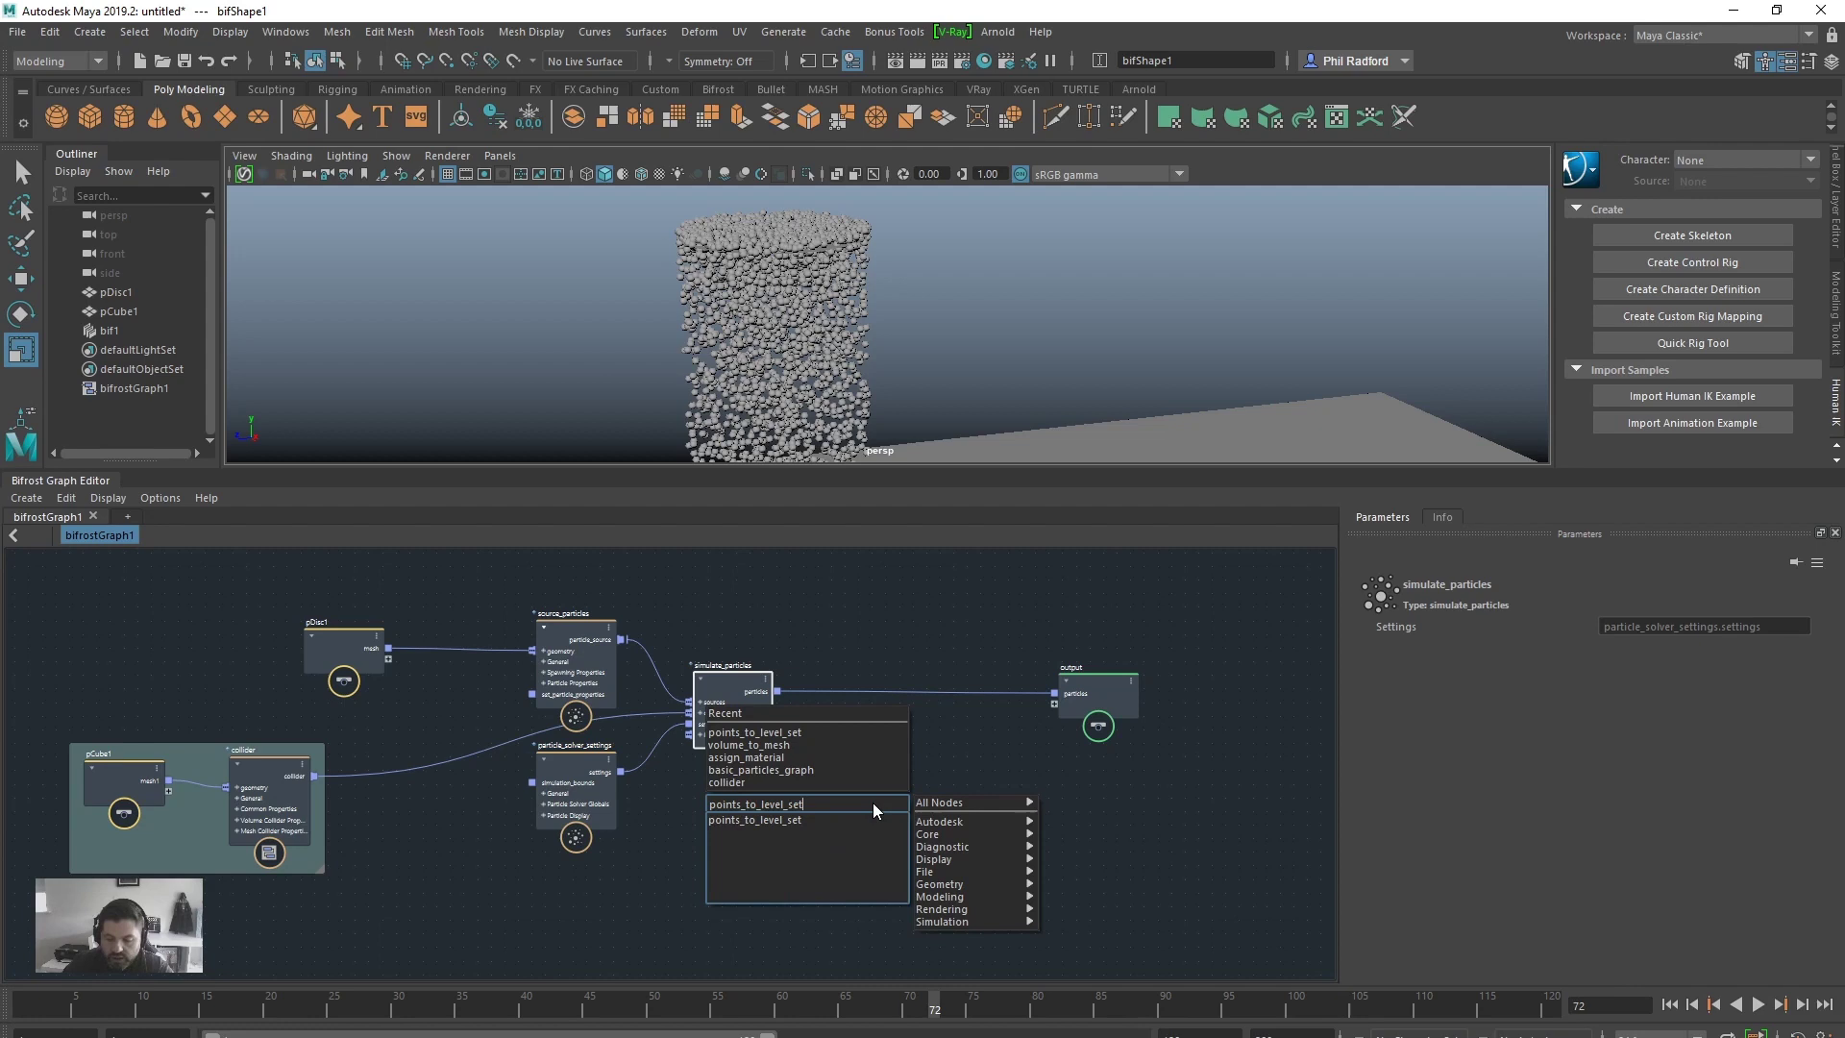
{"action": "key", "text": "Return"}
{"action": "left_click_drag", "start_coordinate": [865, 809], "coordinate": [885, 756]}
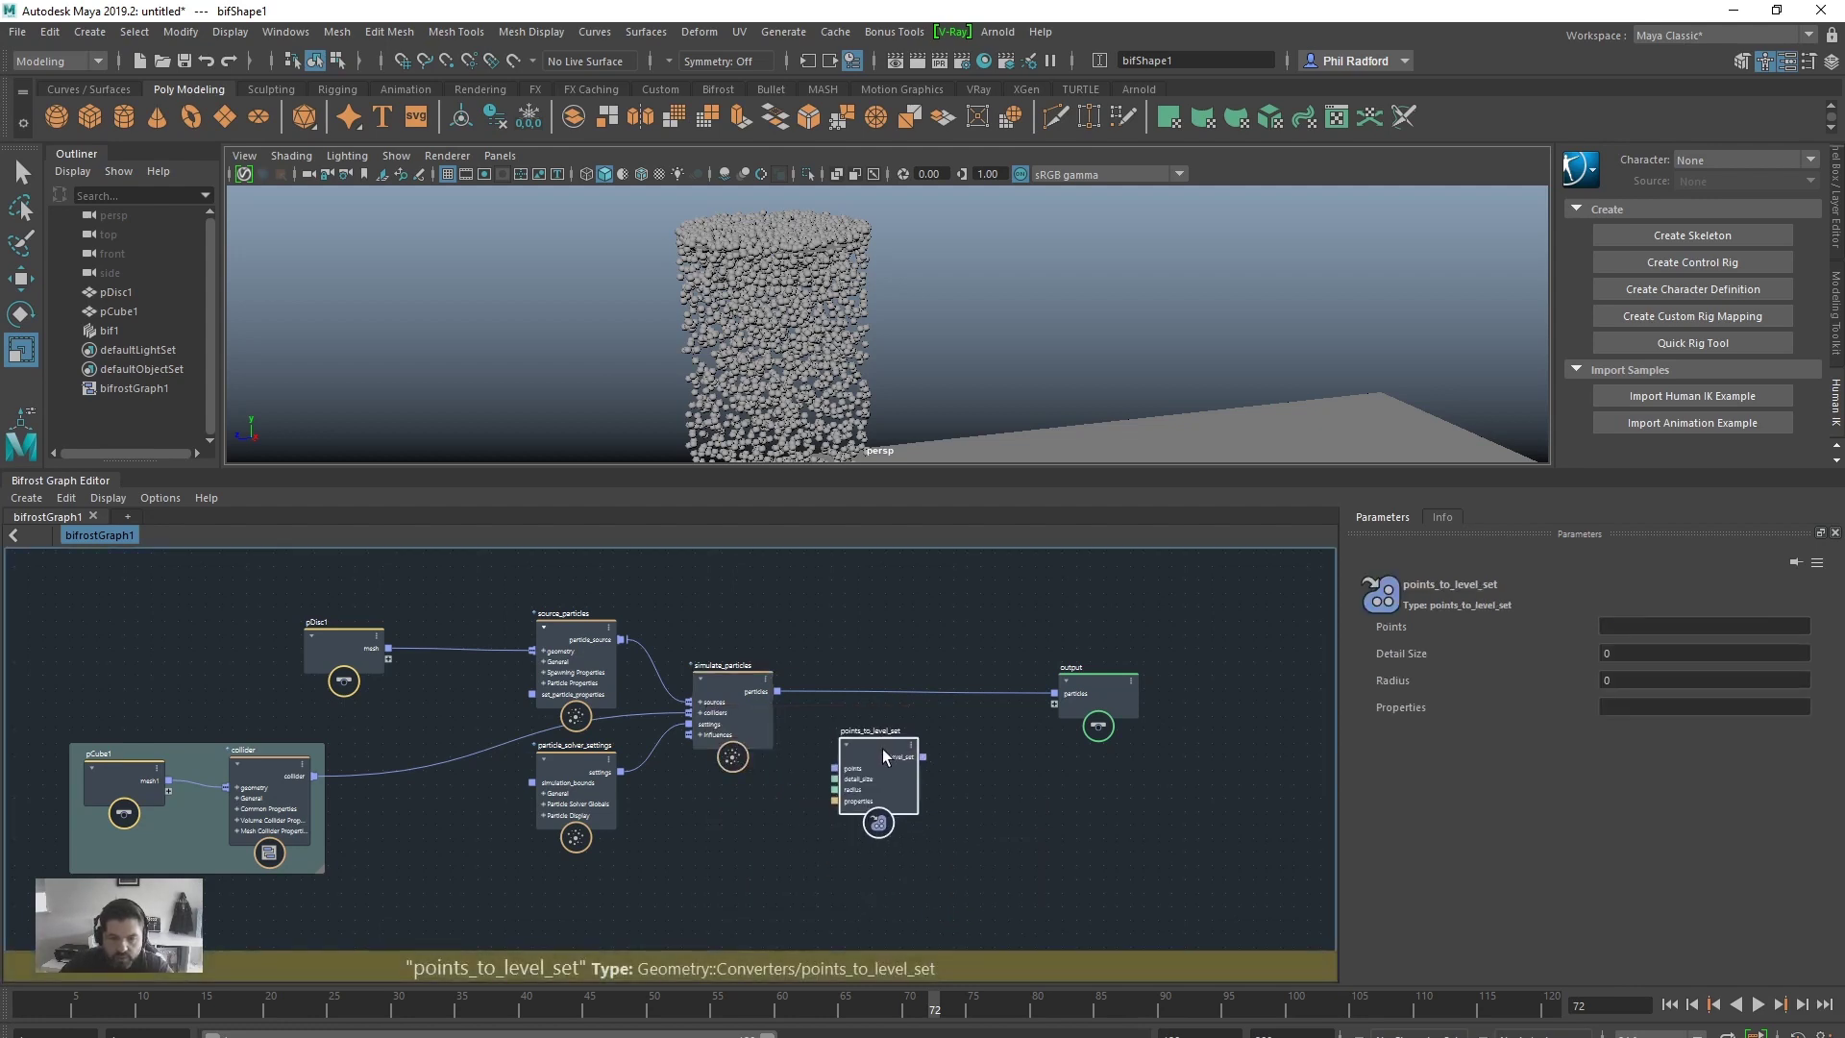
Step: Connect the simulate_particles particles to the points of points_to_level_set, and its level_set to the particles port of the output node
{"action": "scroll", "coordinate": [1009, 764], "scroll_direction": "up", "scroll_amount": 4}
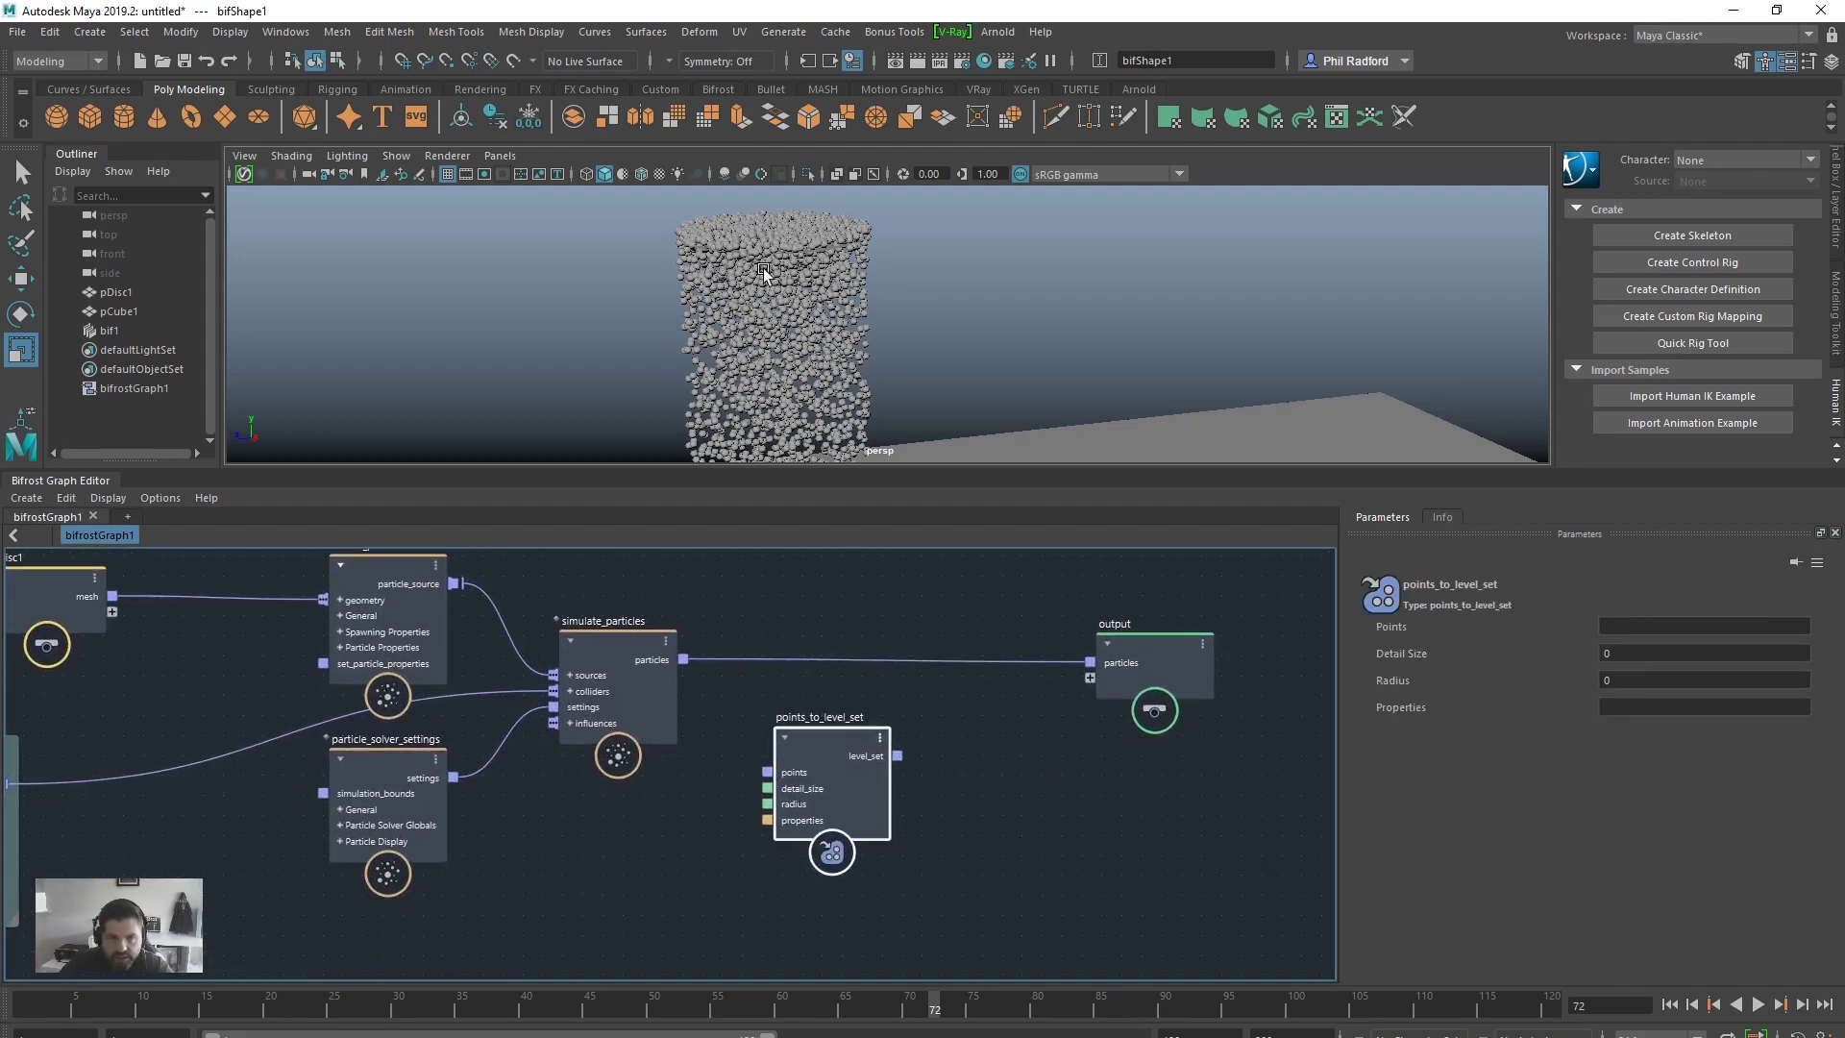
{"action": "left_click_drag", "start_coordinate": [683, 659], "coordinate": [796, 730]}
{"action": "middle_click_drag", "start_coordinate": [980, 795], "coordinate": [955, 806], "text": "alt"}
{"action": "left_click_drag", "start_coordinate": [822, 747], "coordinate": [1069, 674]}
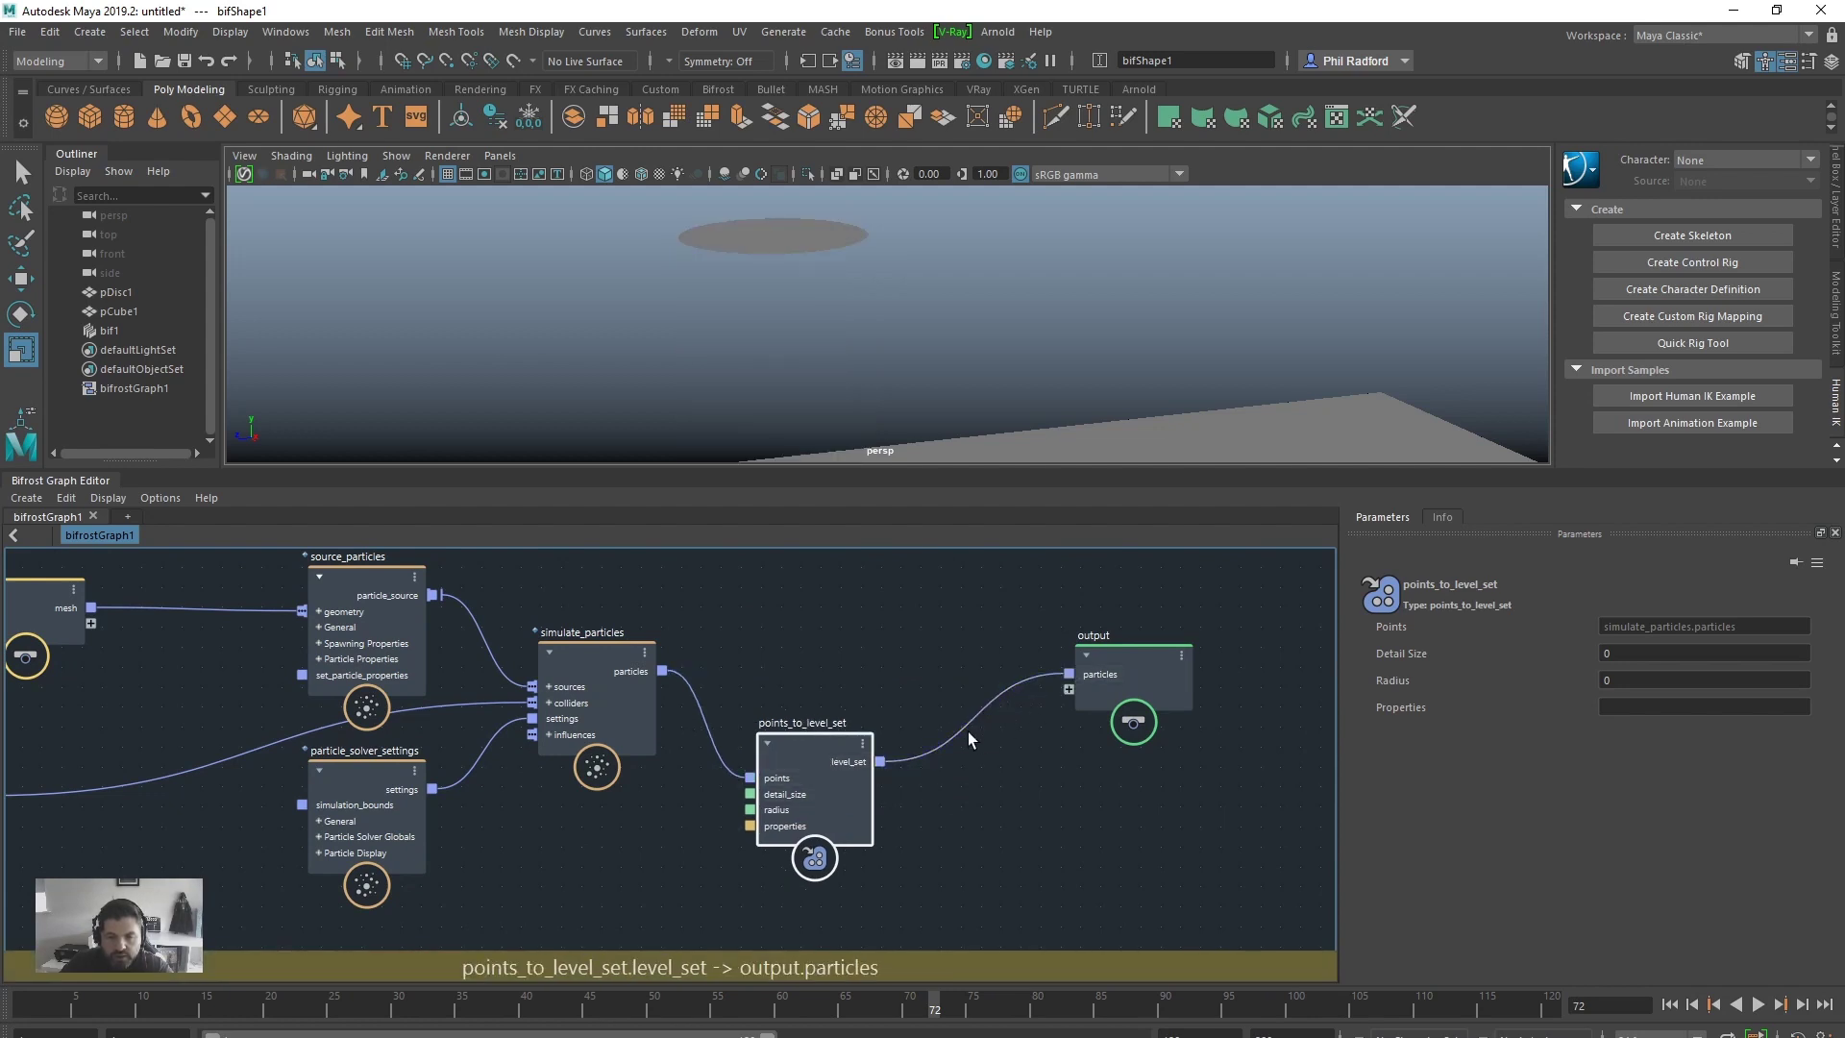
{"action": "middle_click_drag", "start_coordinate": [887, 652], "coordinate": [901, 688], "text": "alt"}
{"action": "right_click_drag", "start_coordinate": [900, 688], "coordinate": [863, 692], "text": "alt"}
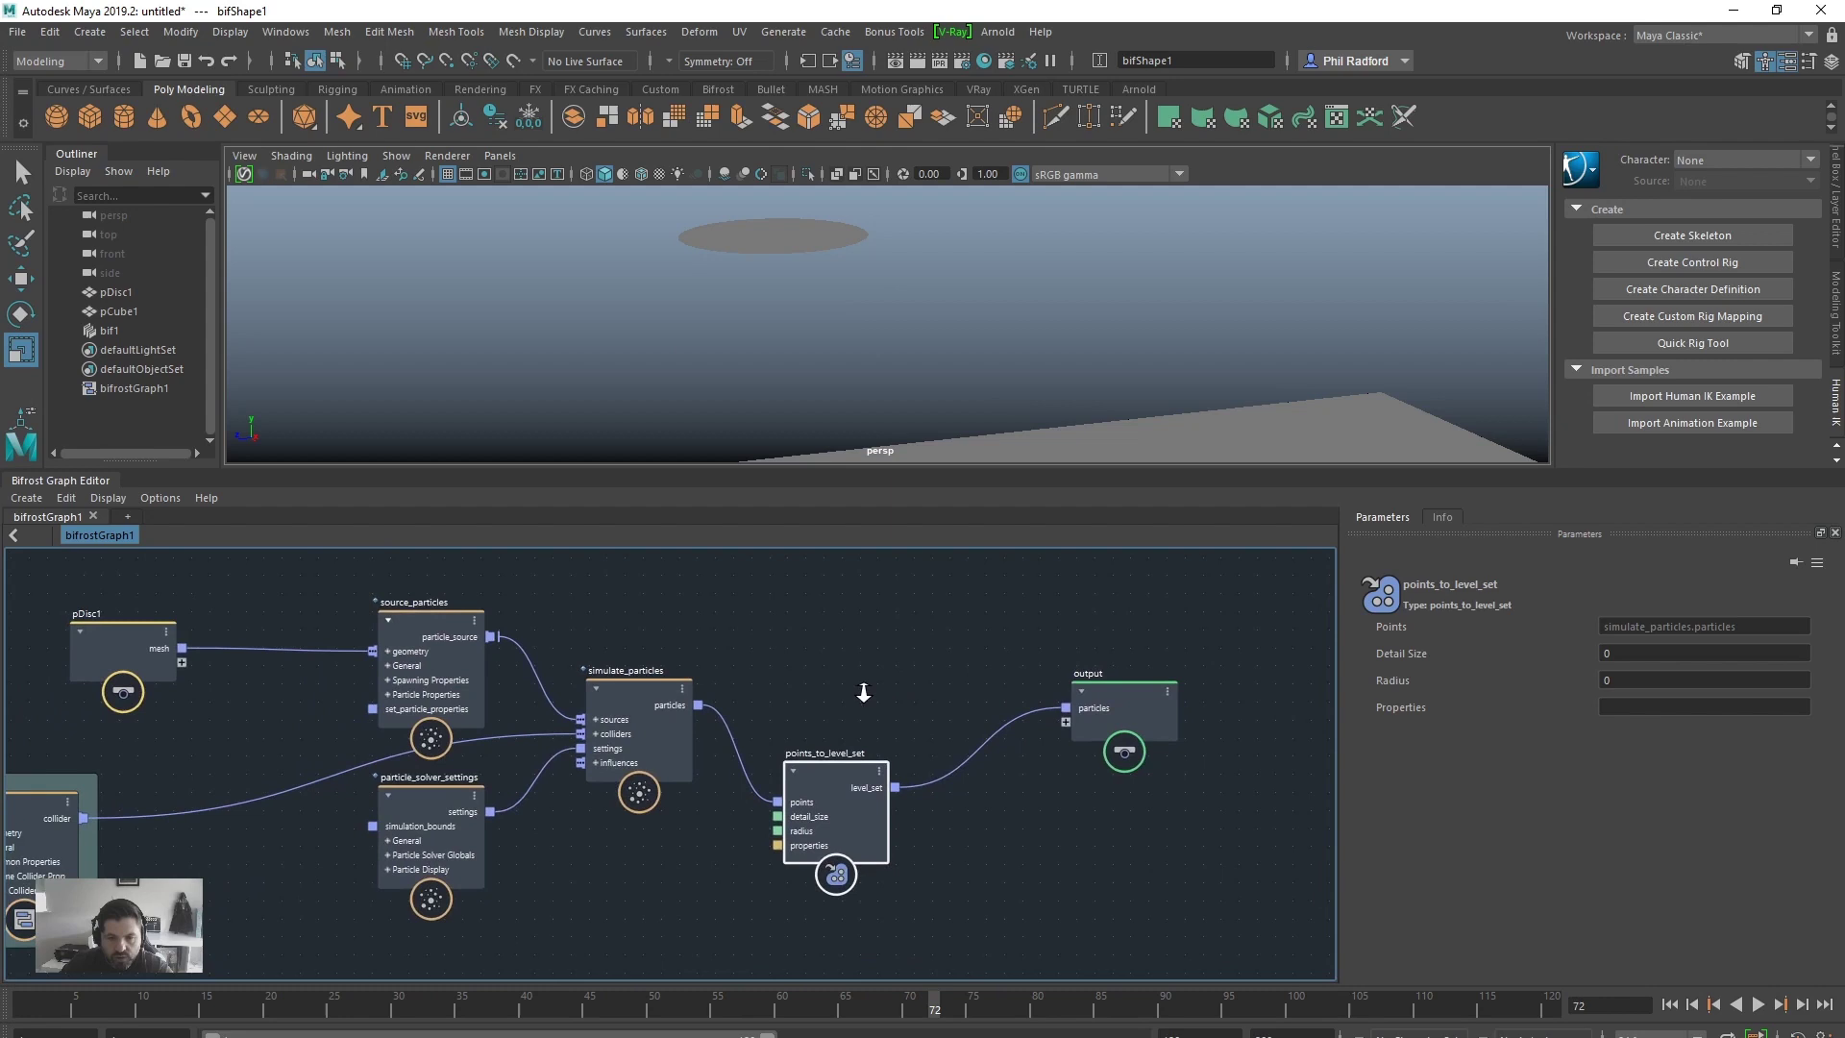
{"action": "left_click_drag", "start_coordinate": [824, 769], "coordinate": [845, 757]}
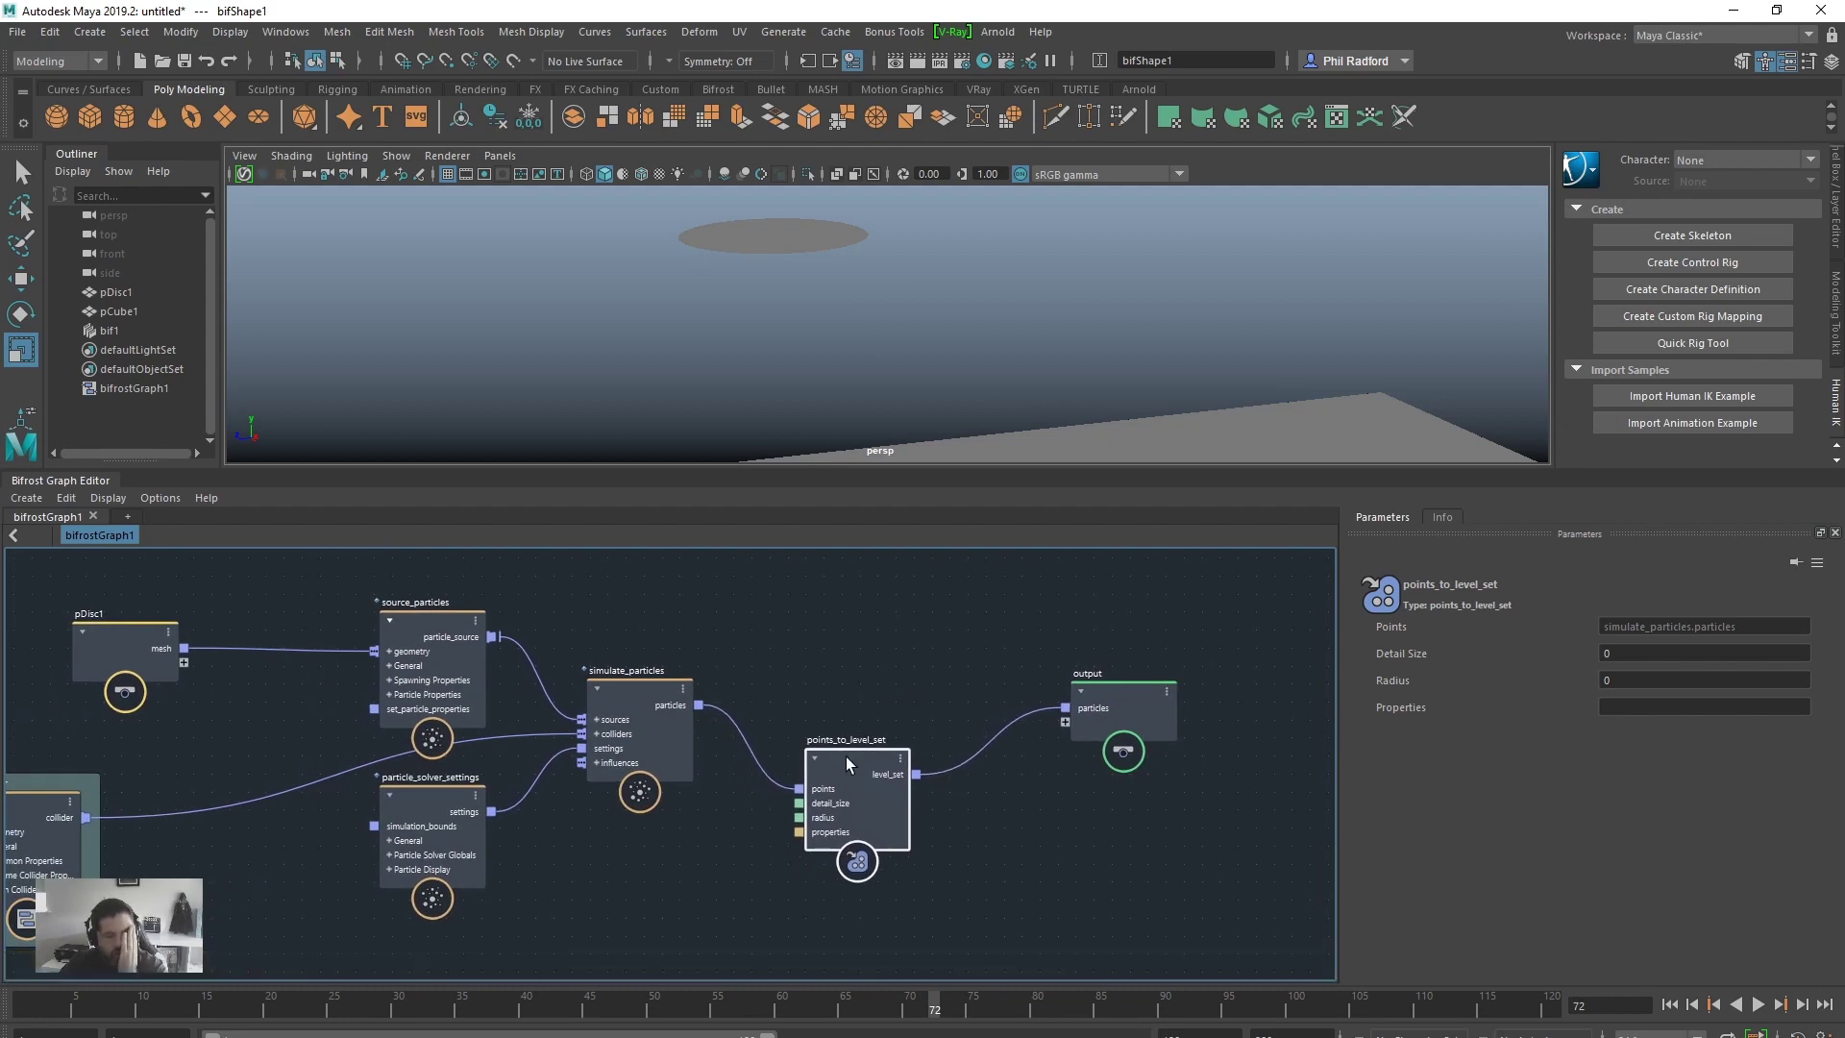
Step: Enlarge the viewport and play the simulation from the first frame to check the level set around the particles
{"action": "right_click_drag", "start_coordinate": [1057, 366], "coordinate": [980, 378], "text": "alt"}
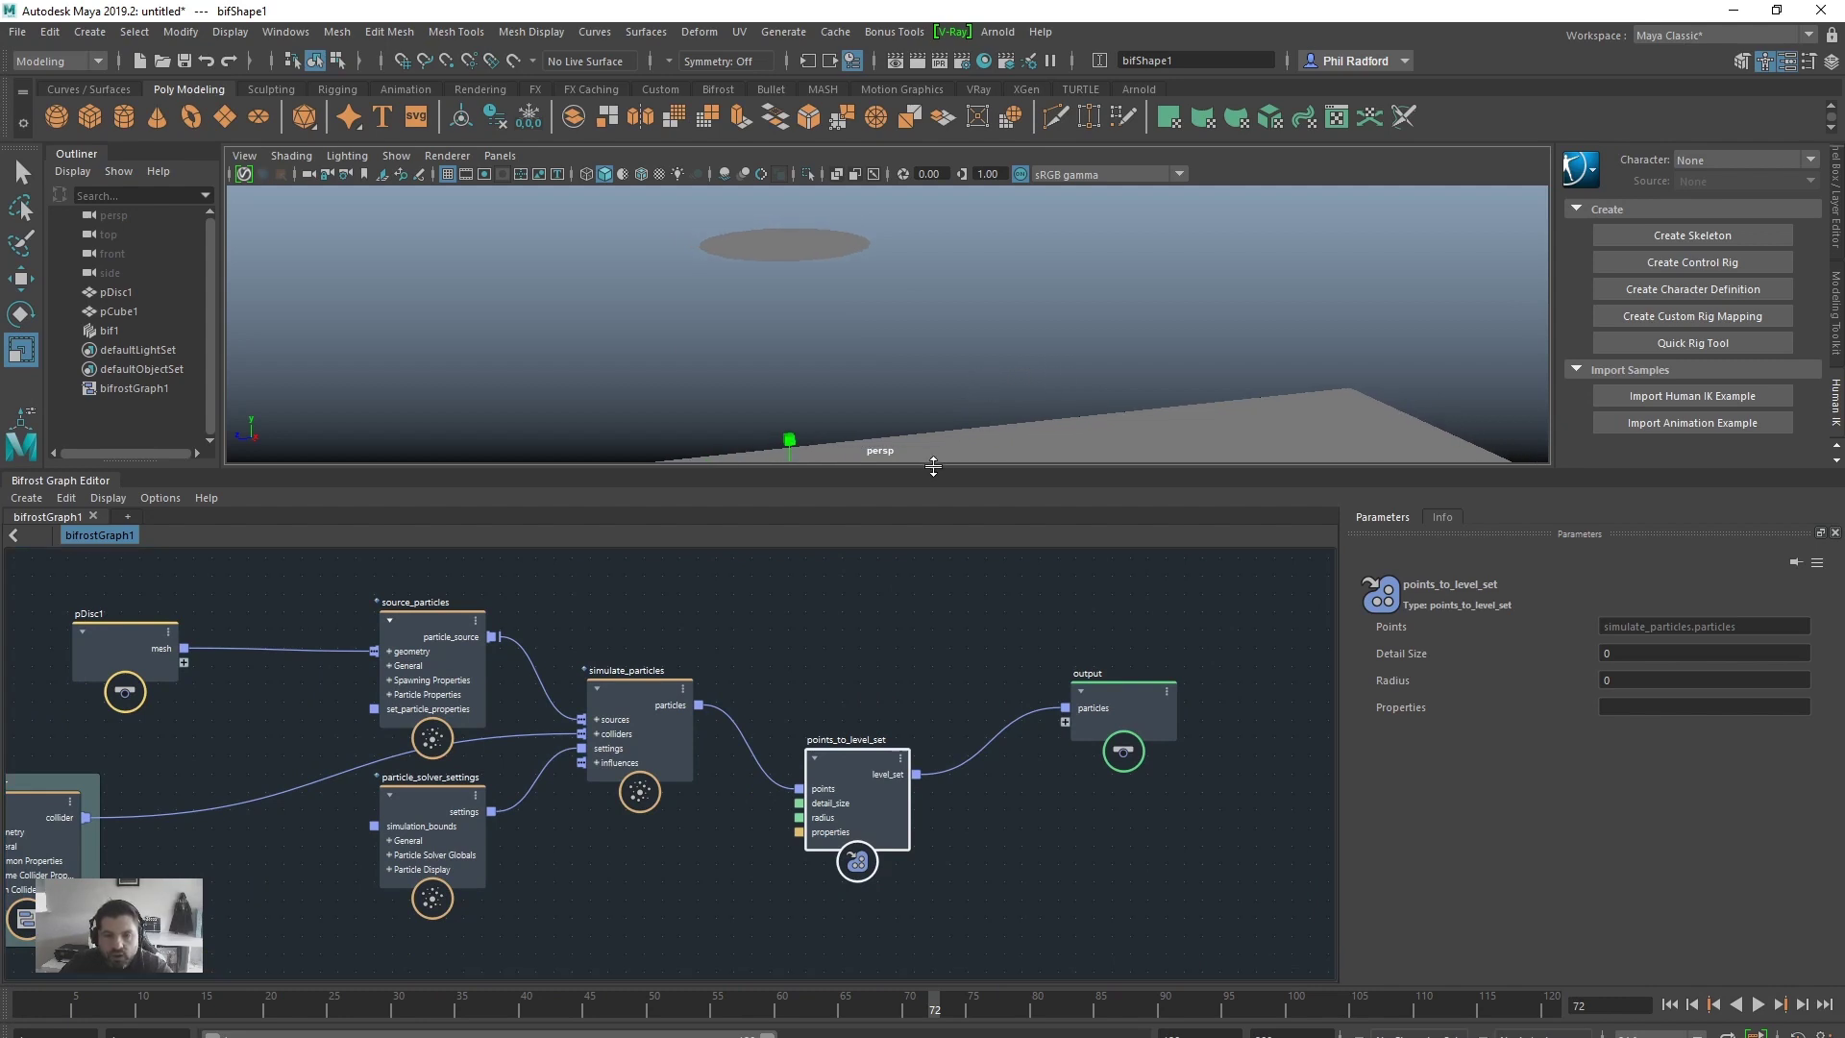
{"action": "left_click_drag", "start_coordinate": [932, 491], "coordinate": [932, 634]}
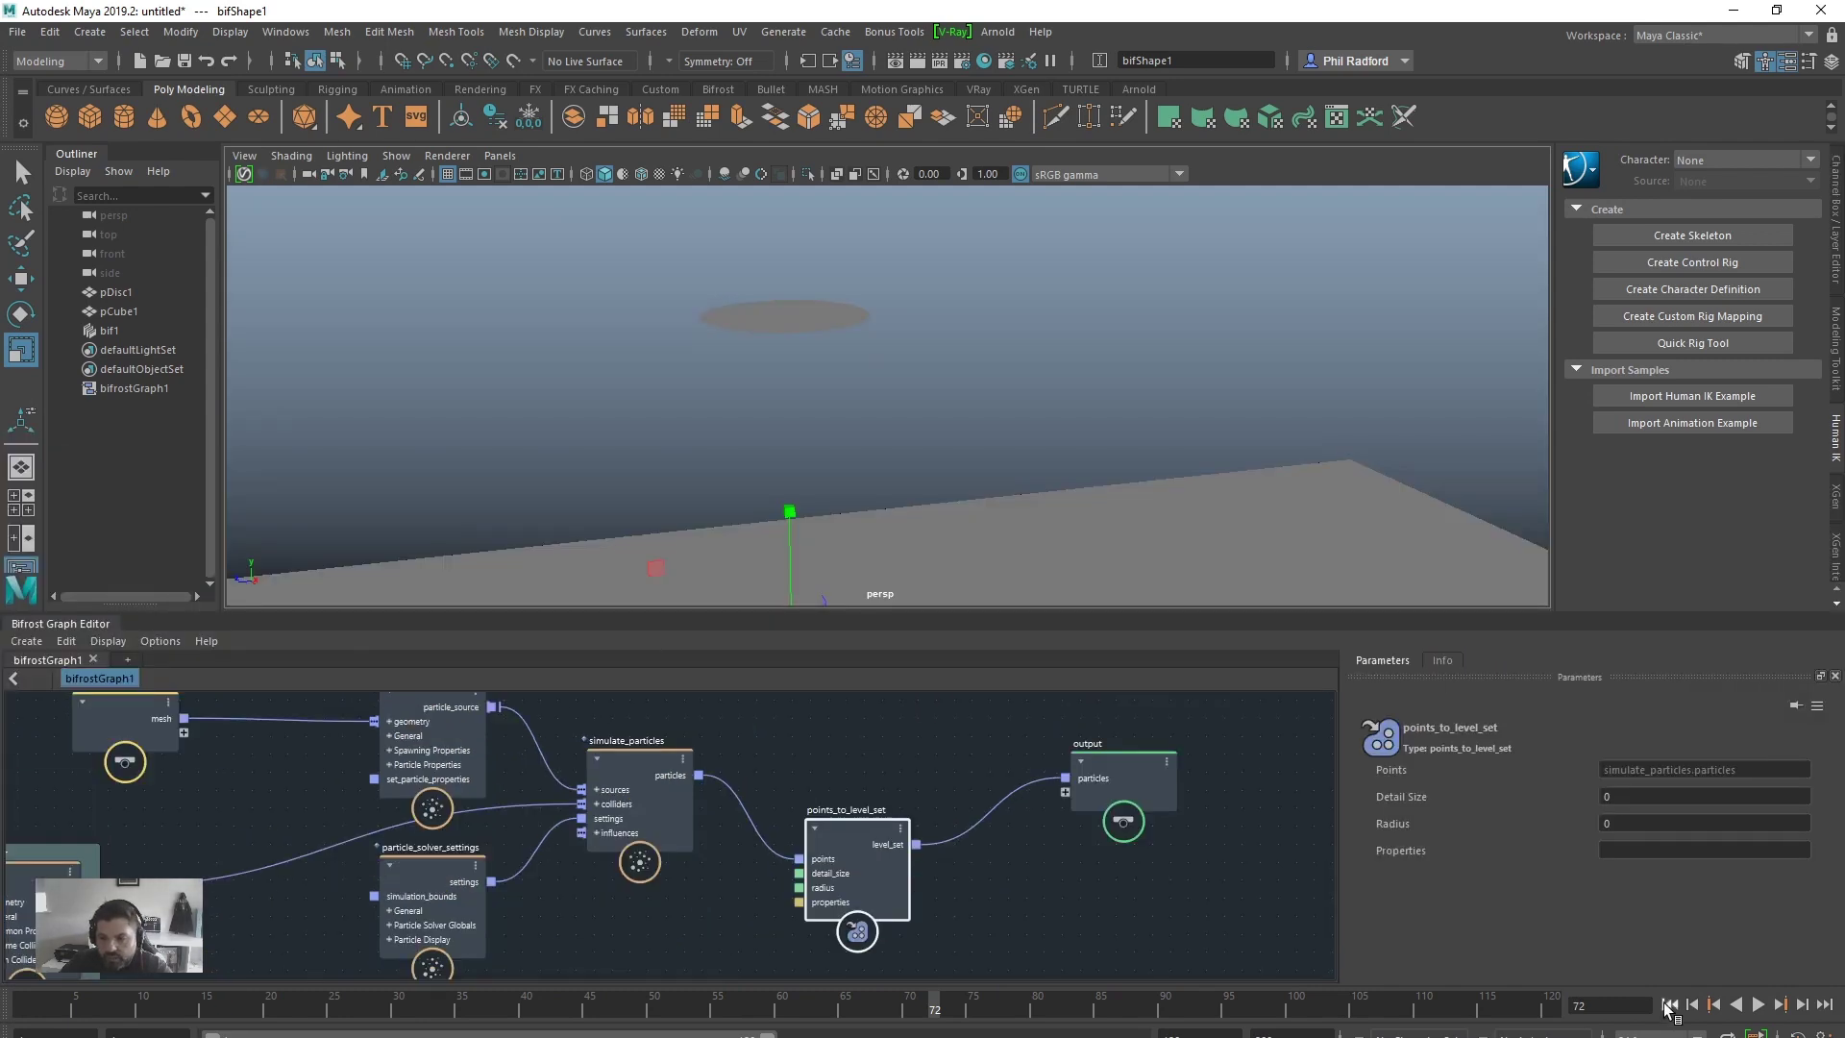
{"action": "left_click", "coordinate": [1669, 1004]}
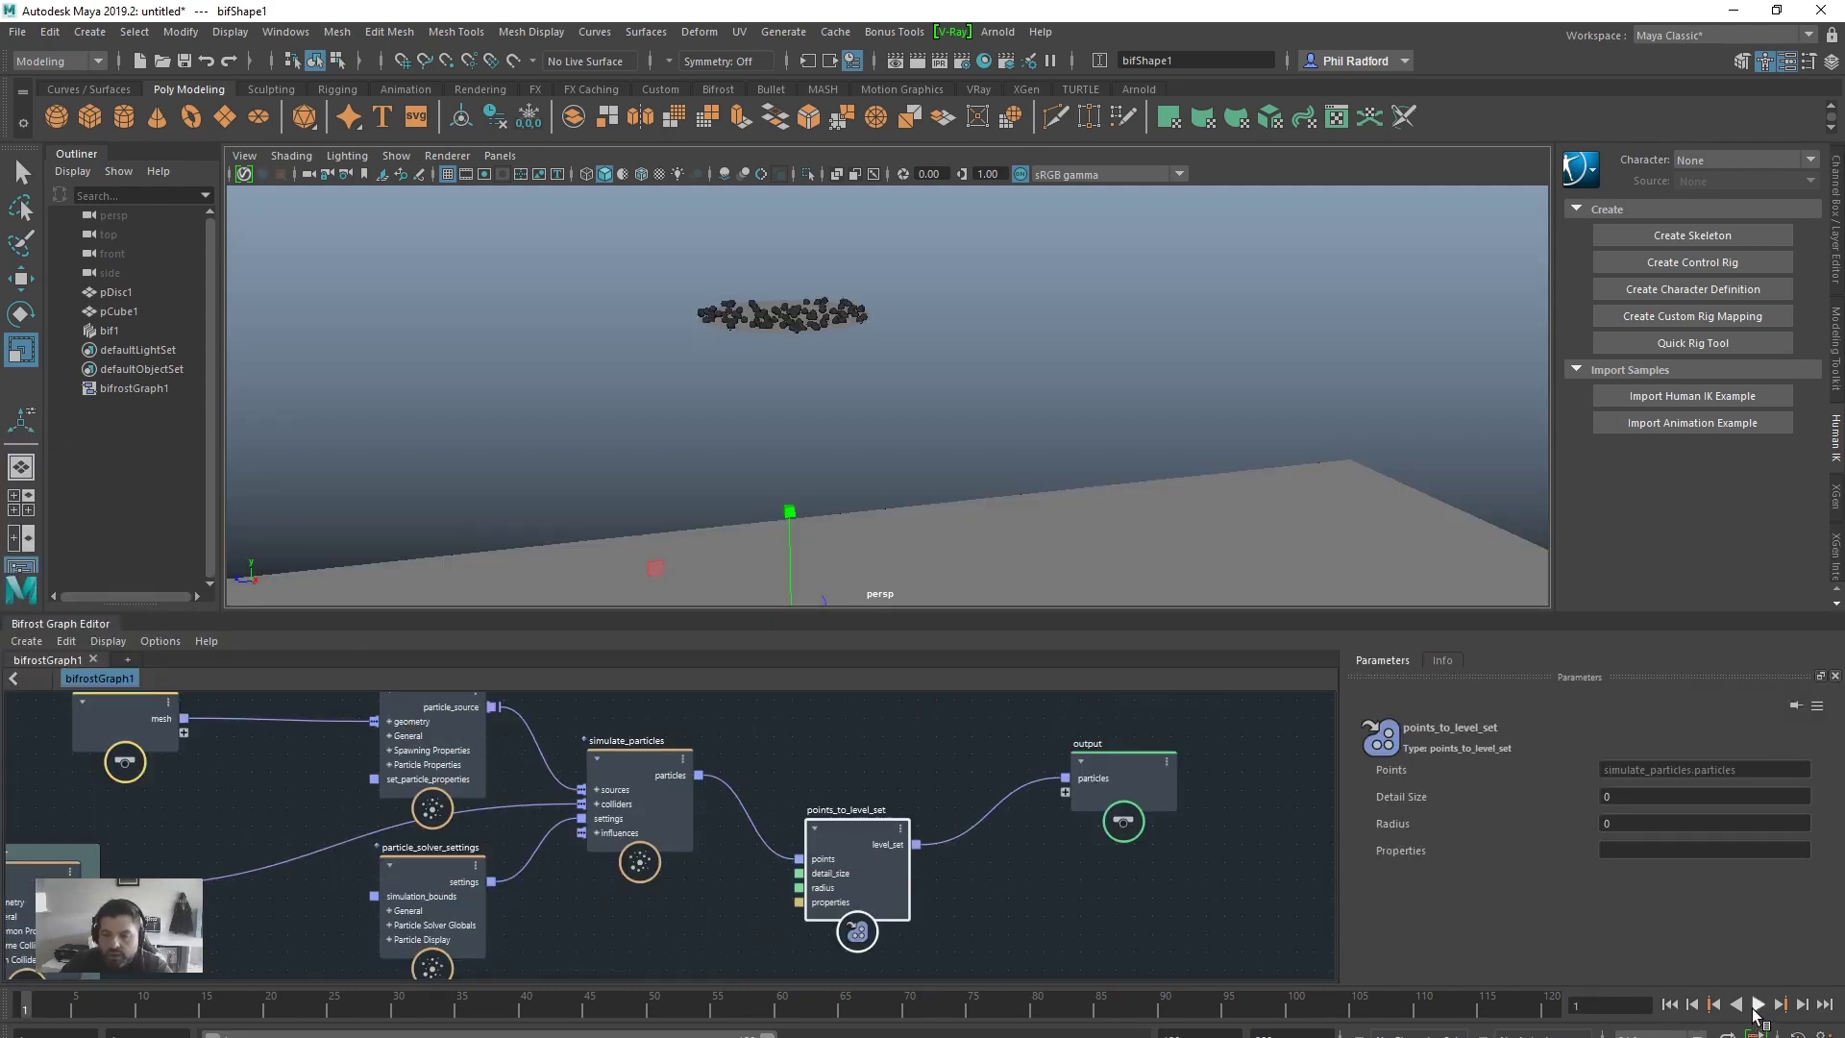
{"action": "left_click", "coordinate": [1754, 1006]}
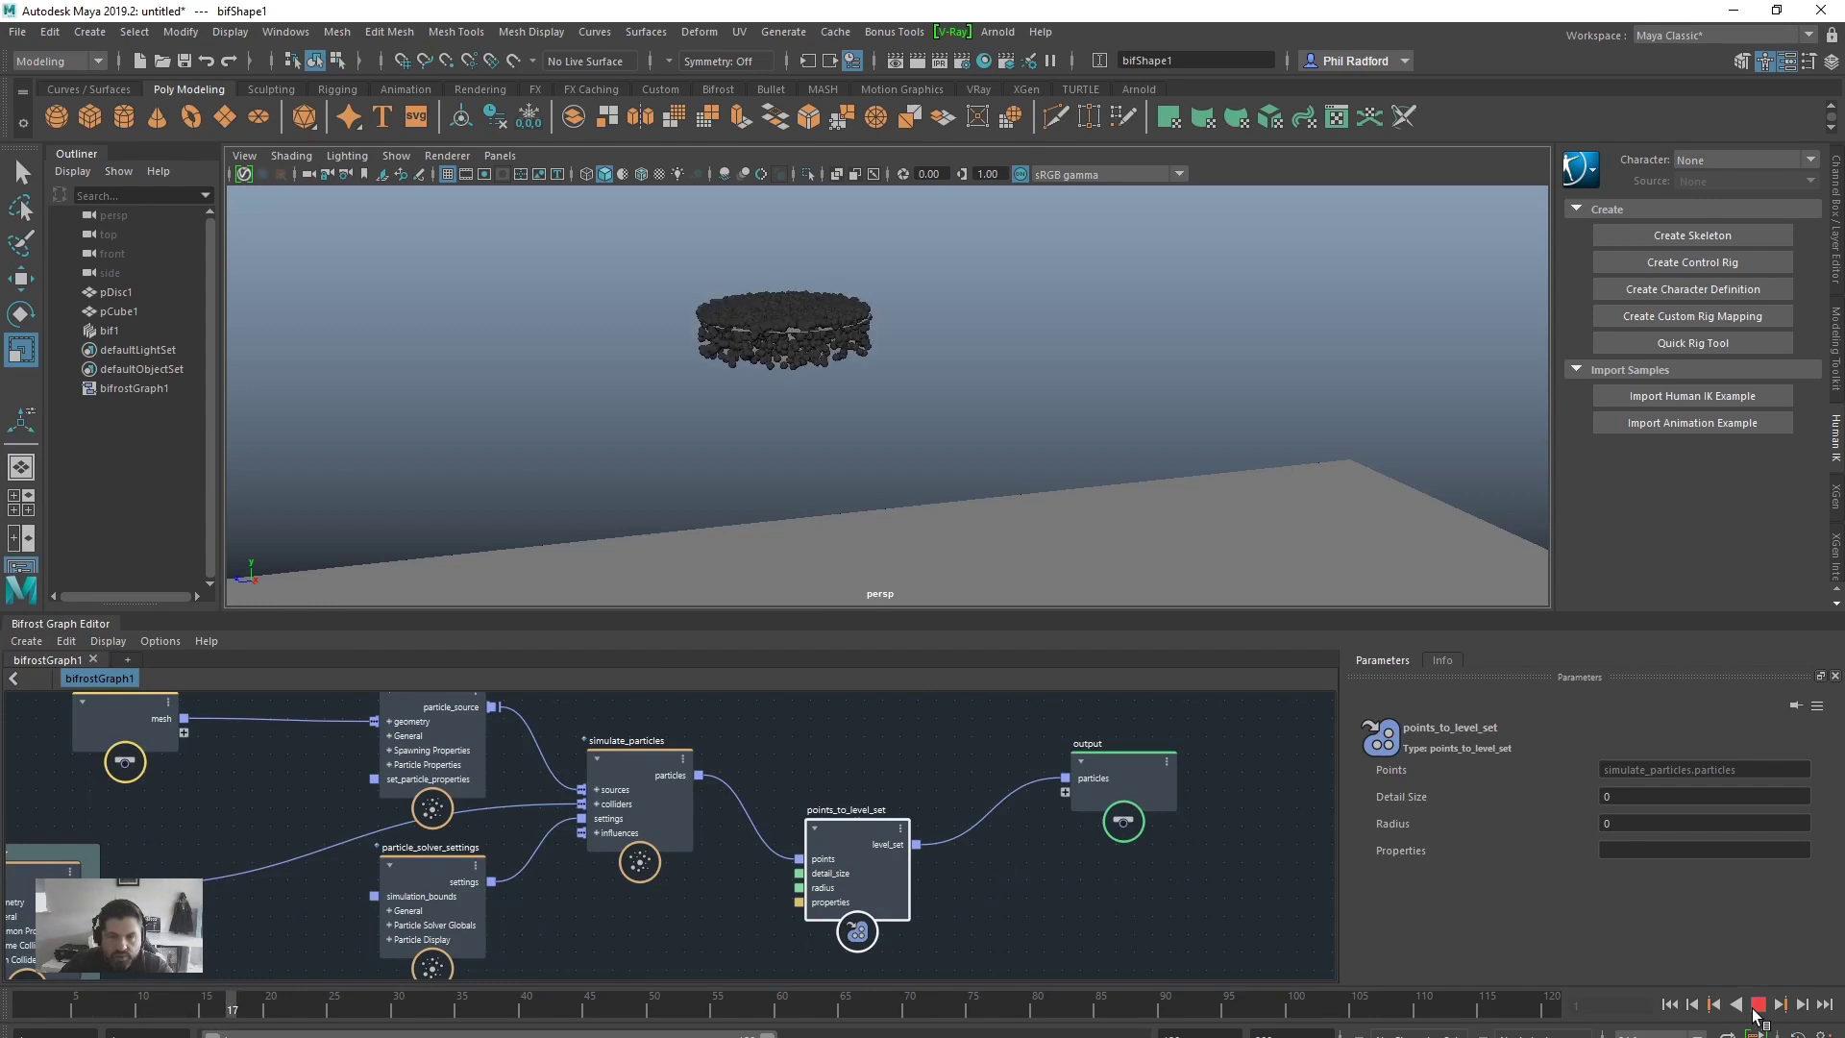
{"action": "left_click", "coordinate": [1756, 1006]}
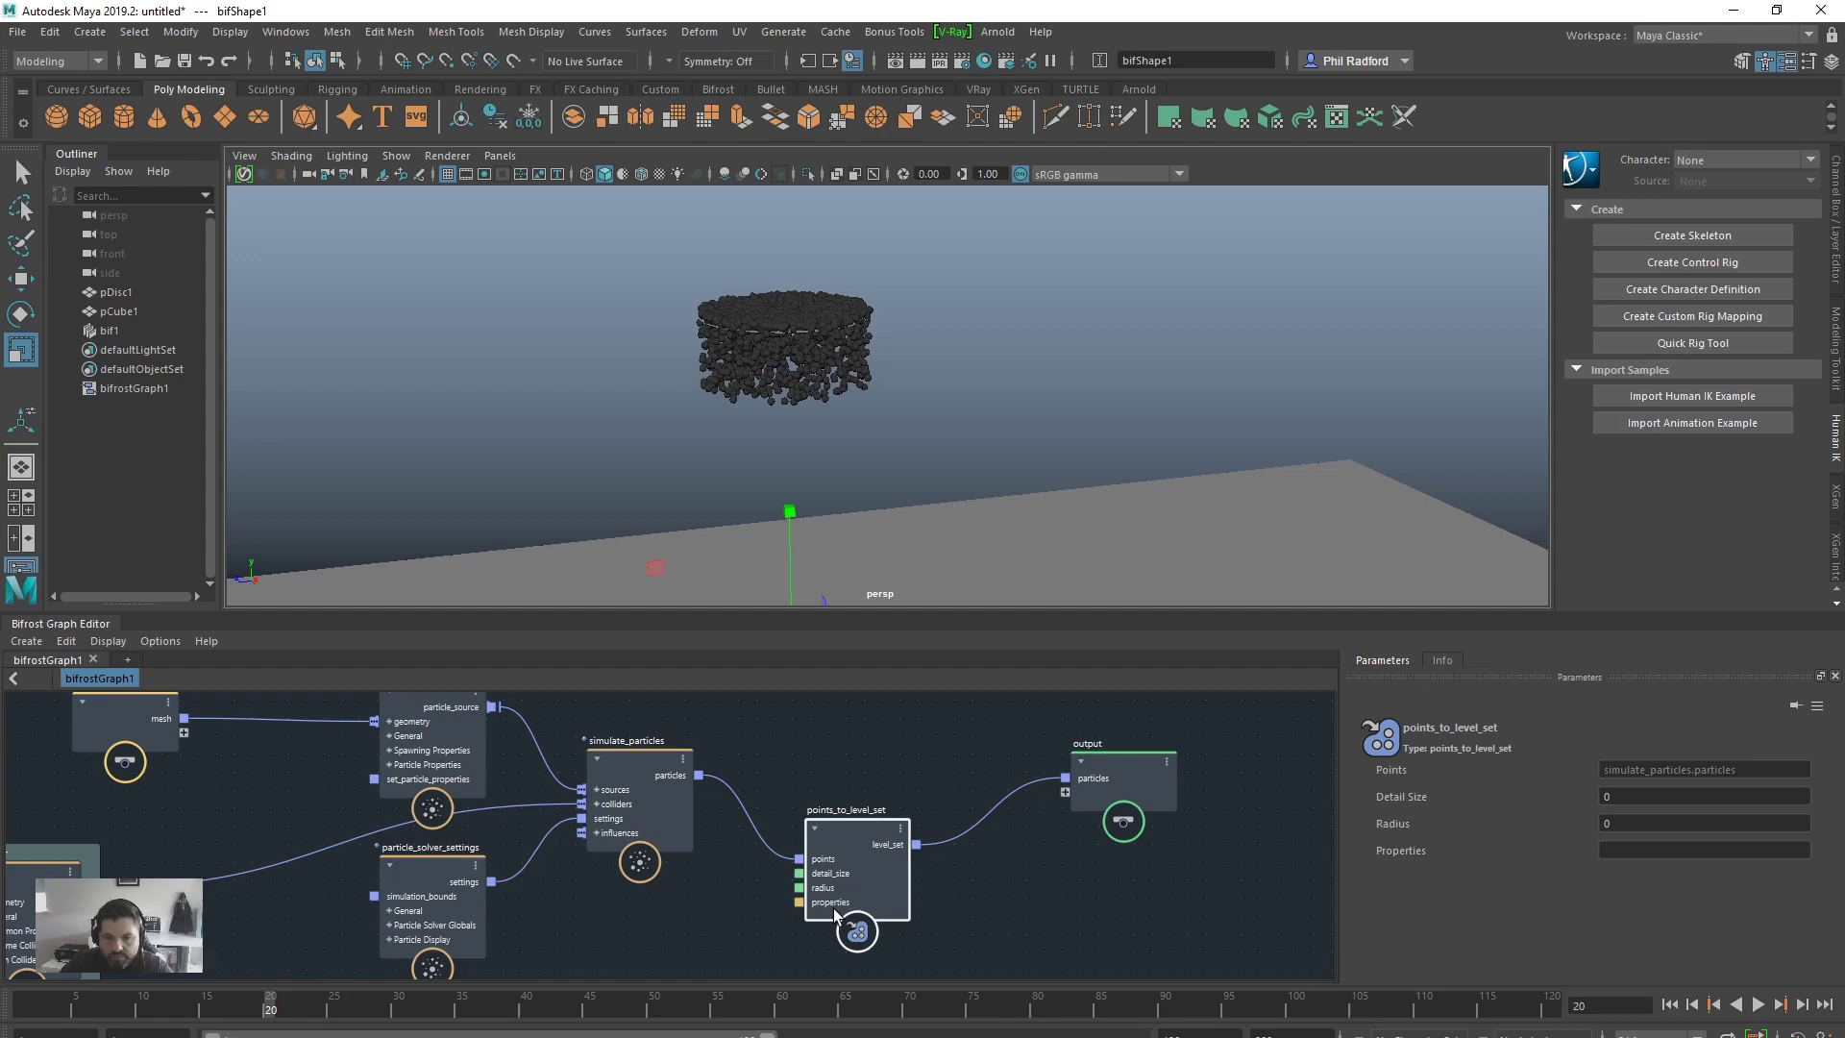
Step: Set the radius of points_to_level_set to 0.2 and replay the simulation from the first frame
{"action": "left_click_drag", "start_coordinate": [834, 820], "coordinate": [842, 819]}
{"action": "left_click", "coordinate": [1618, 823]}
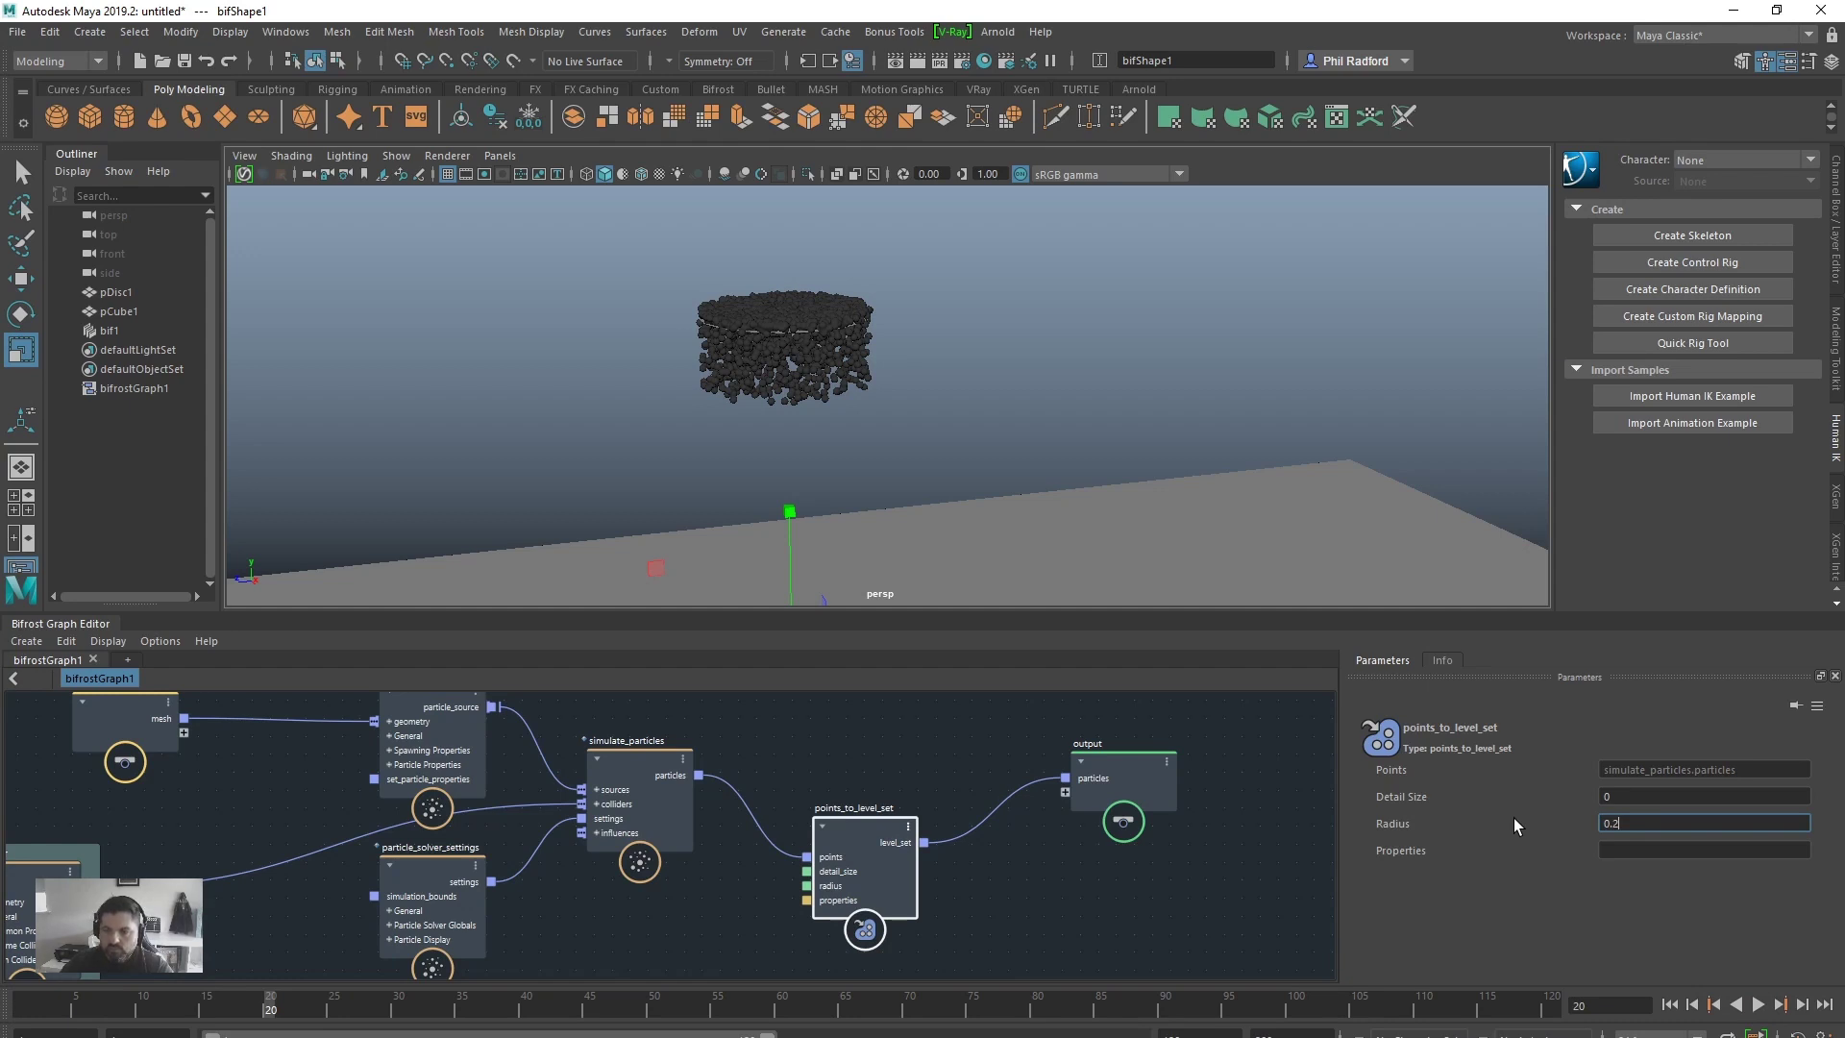
{"action": "left_click", "coordinate": [1669, 1005]}
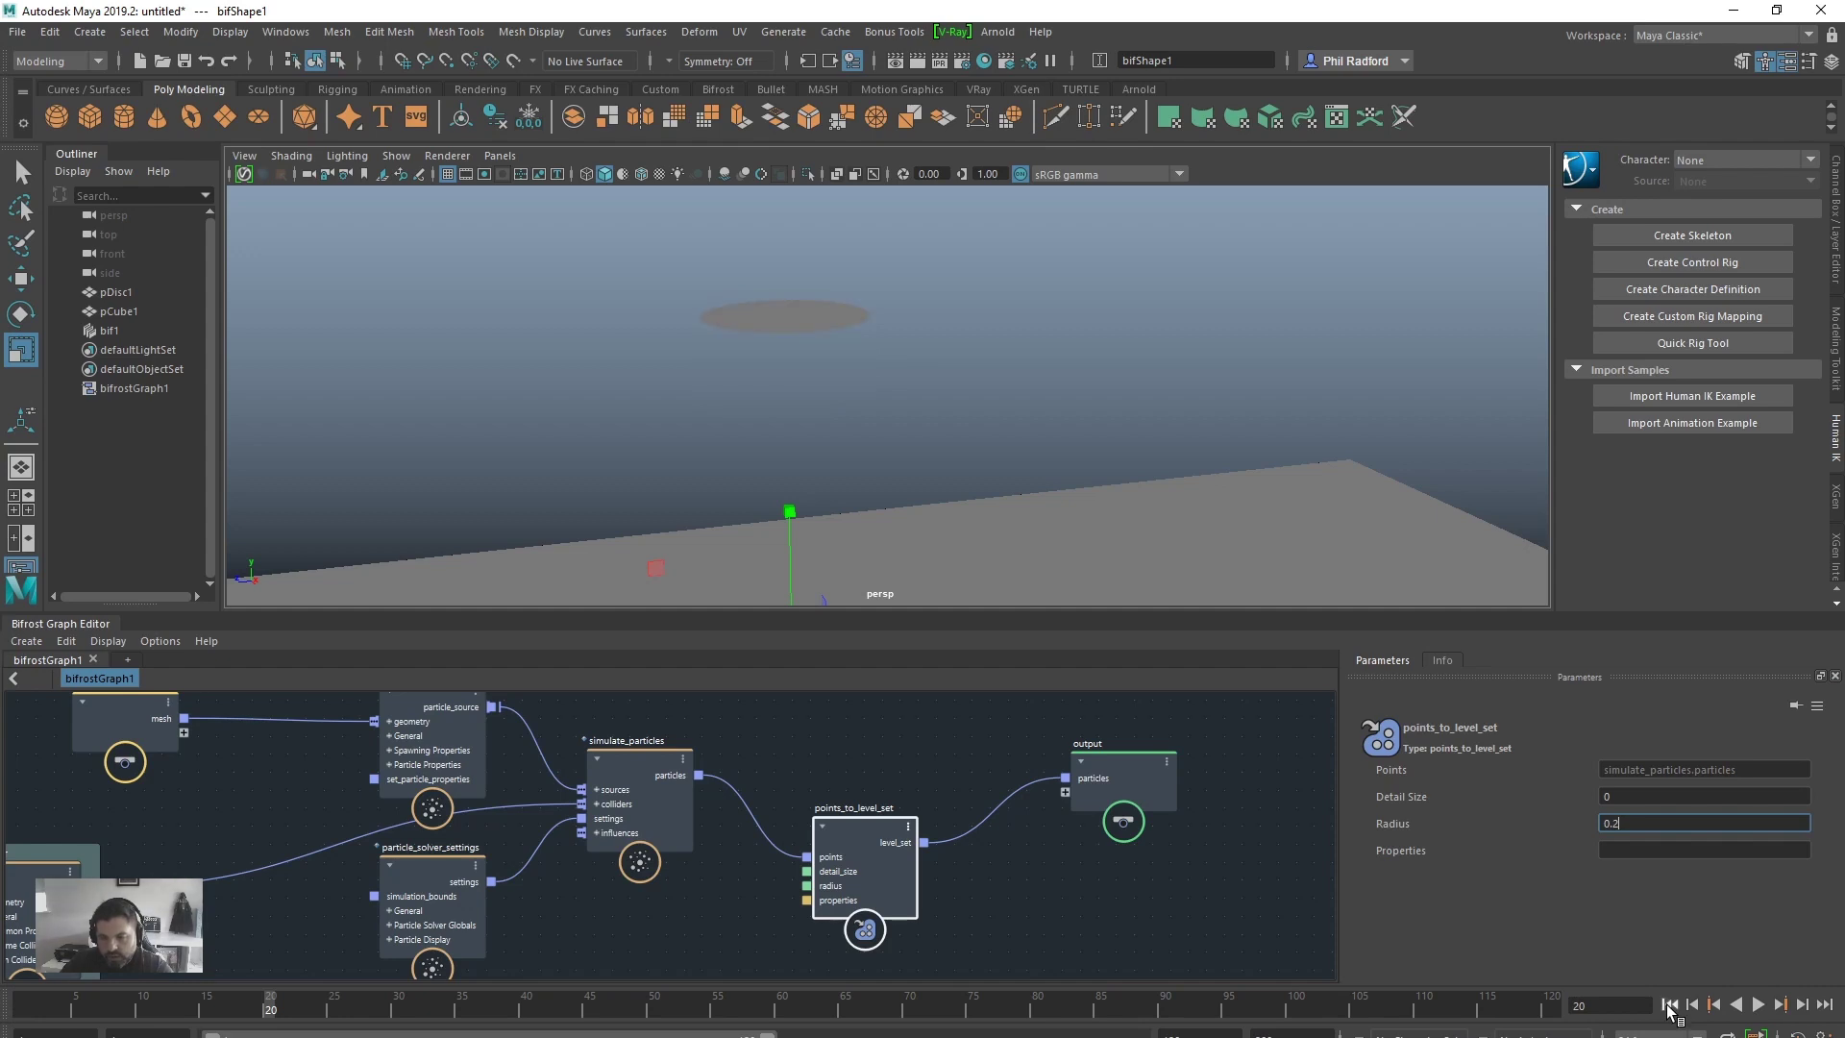
{"action": "left_click", "coordinate": [1758, 1005]}
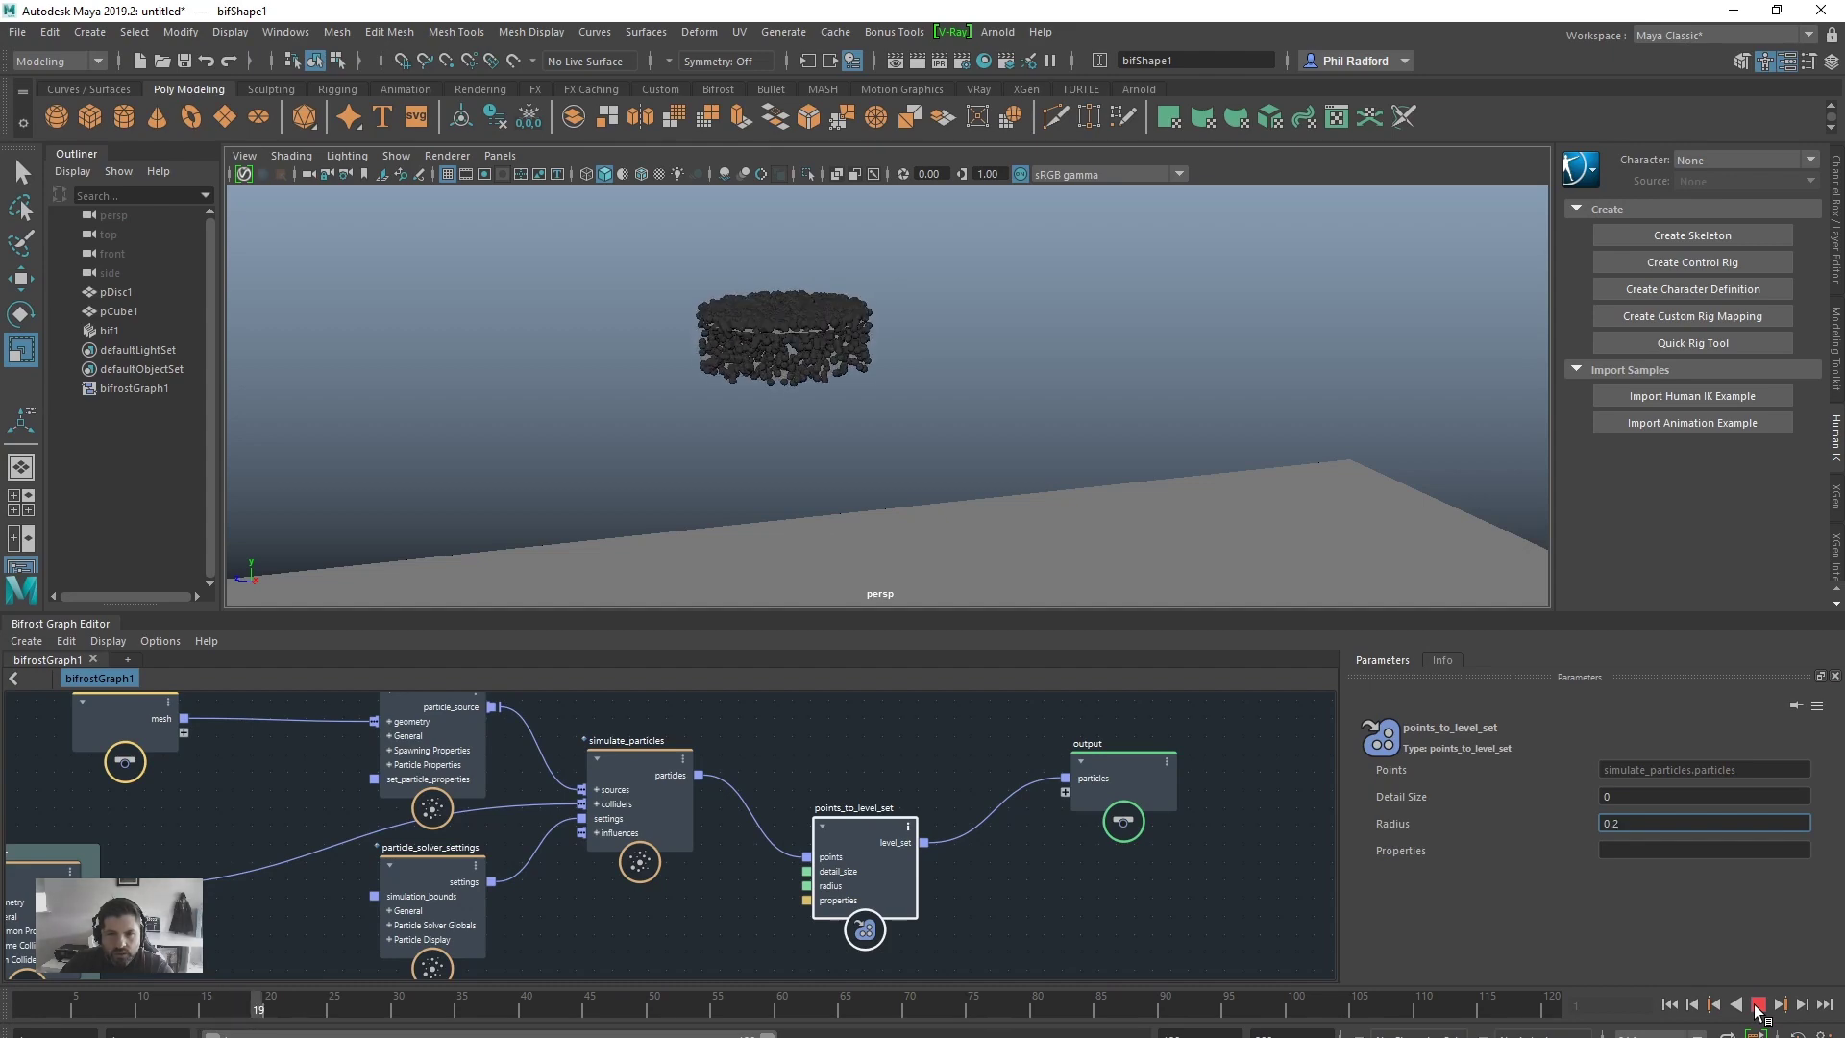
{"action": "left_click", "coordinate": [1757, 1005]}
Step: Examine the level set surface at the disc and the falling particles up close from several angles
{"action": "right_click_drag", "start_coordinate": [708, 378], "coordinate": [1167, 402], "text": "alt"}
{"action": "middle_click_drag", "start_coordinate": [701, 289], "coordinate": [1071, 481], "text": "alt"}
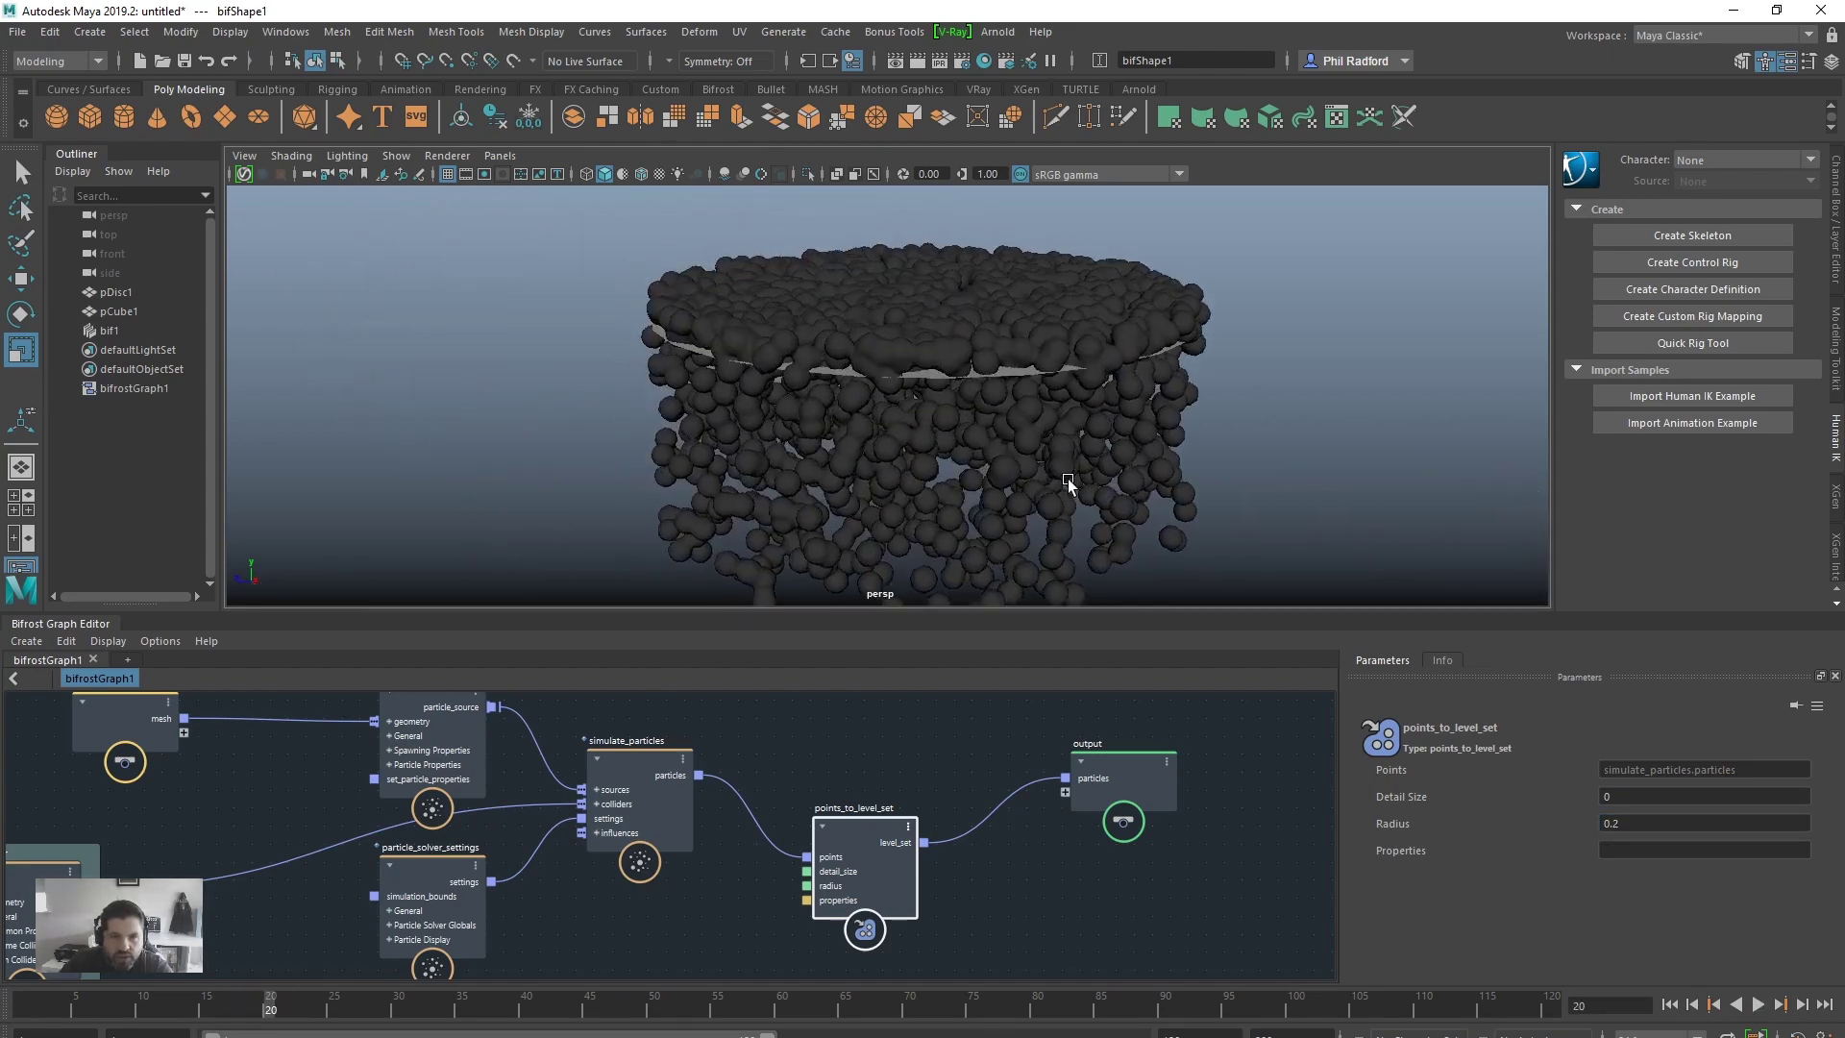
{"action": "right_click_drag", "start_coordinate": [1070, 482], "coordinate": [1272, 481], "text": "alt"}
{"action": "middle_click_drag", "start_coordinate": [935, 365], "coordinate": [951, 425], "text": "alt"}
{"action": "right_click_drag", "start_coordinate": [951, 424], "coordinate": [1100, 433], "text": "alt"}
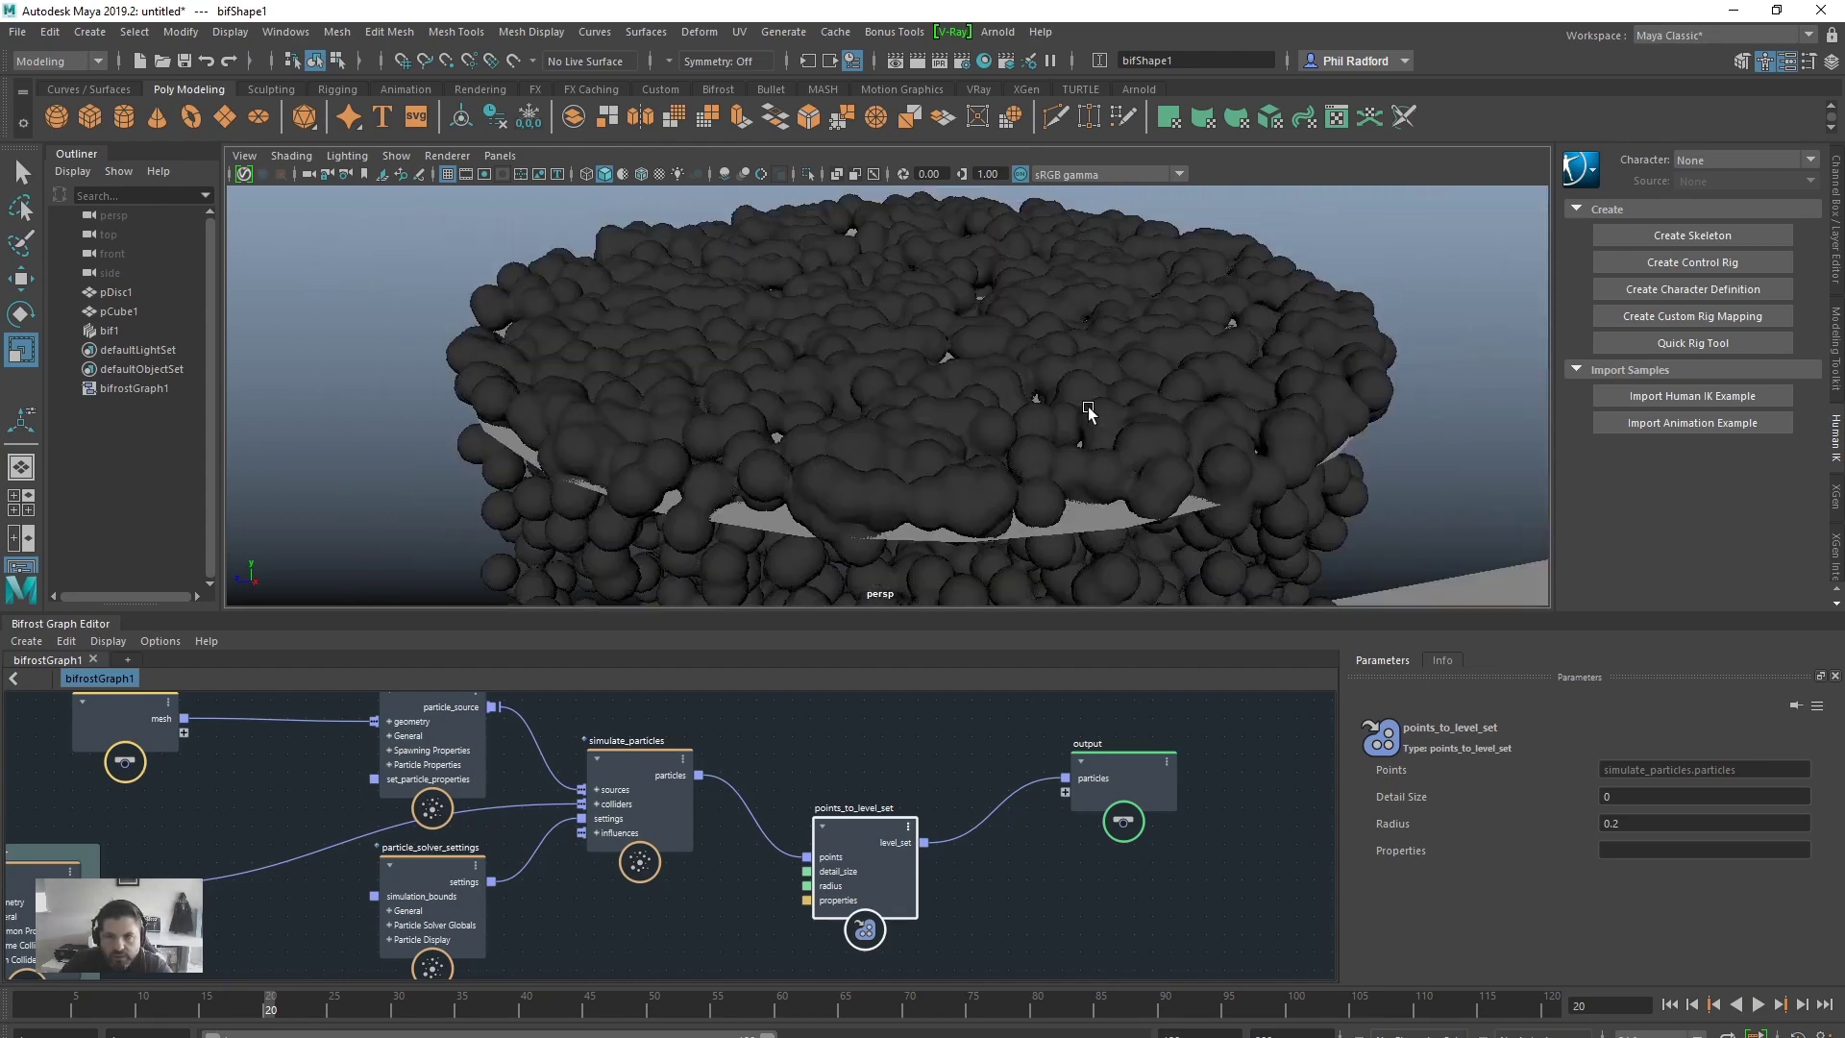
{"action": "left_click_drag", "start_coordinate": [1088, 408], "coordinate": [1086, 336], "text": "alt"}
{"action": "right_click_drag", "start_coordinate": [1086, 336], "coordinate": [586, 317], "text": "alt"}
{"action": "middle_click_drag", "start_coordinate": [902, 423], "coordinate": [903, 358], "text": "alt"}
{"action": "right_click_drag", "start_coordinate": [902, 358], "coordinate": [773, 358], "text": "alt"}
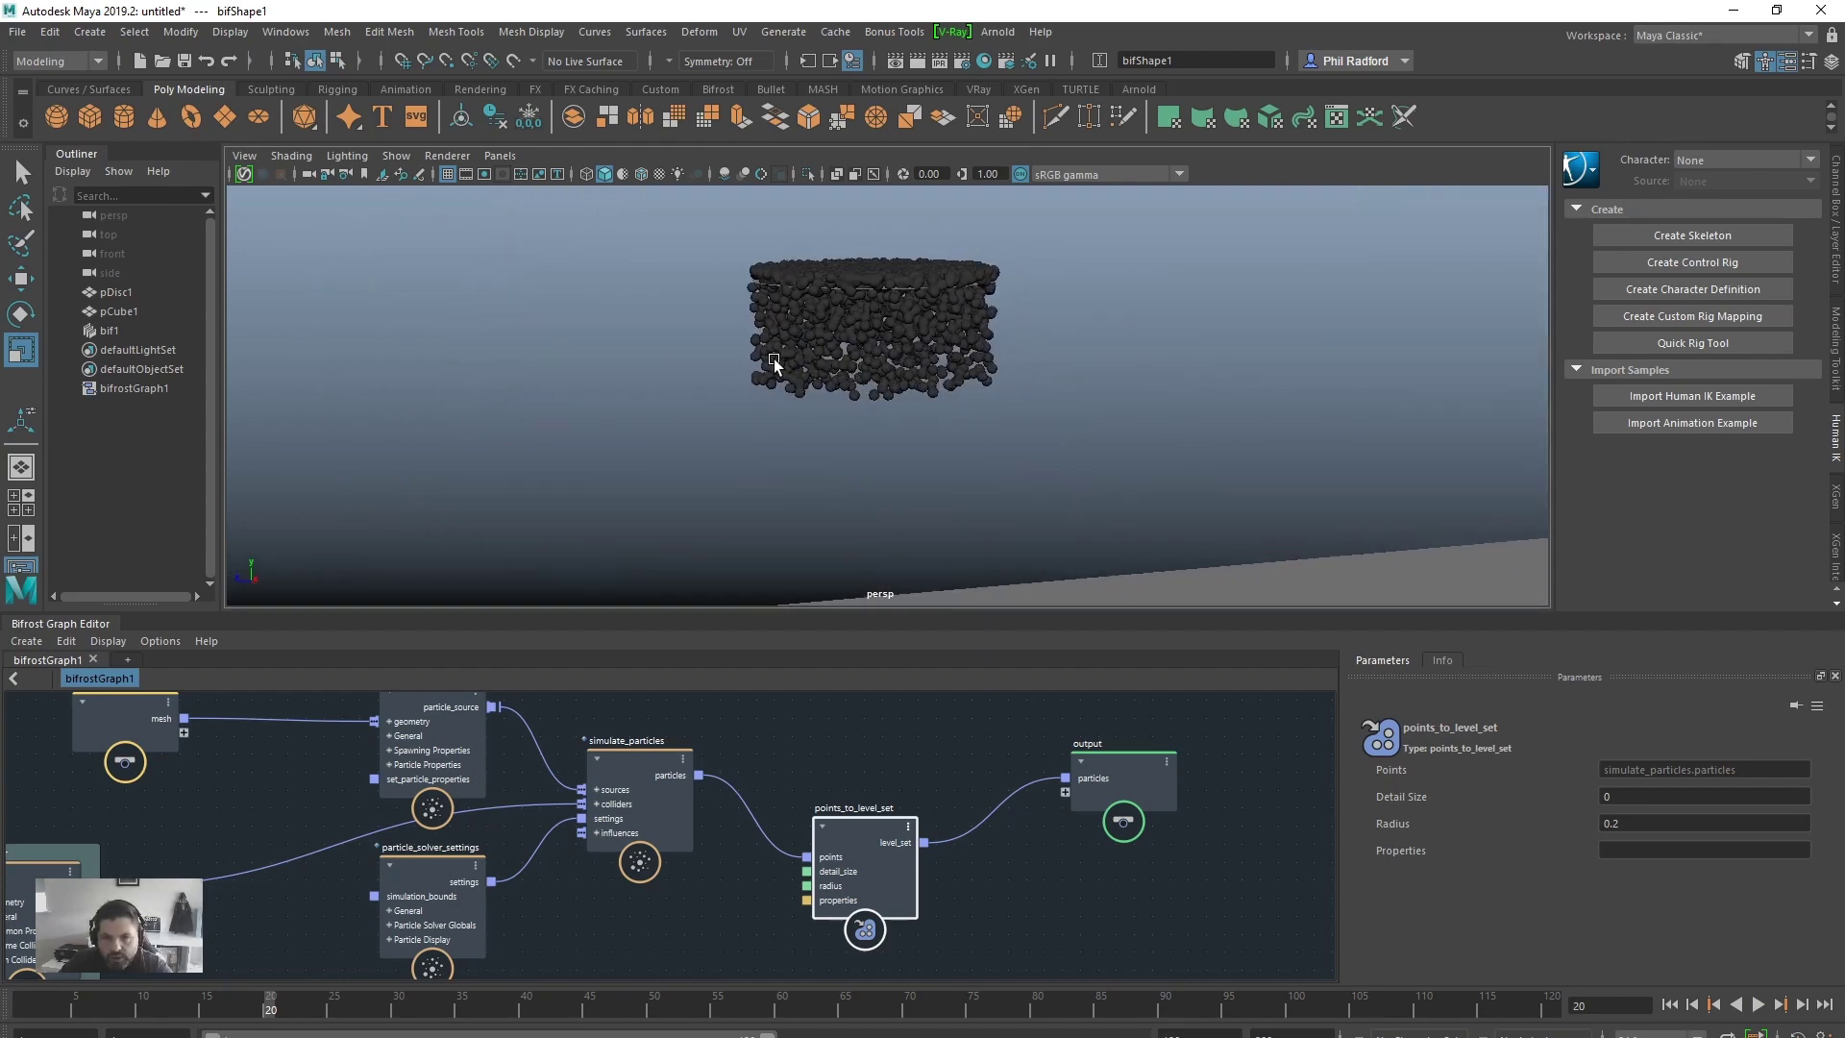
{"action": "middle_click_drag", "start_coordinate": [774, 414], "coordinate": [784, 383], "text": "alt"}
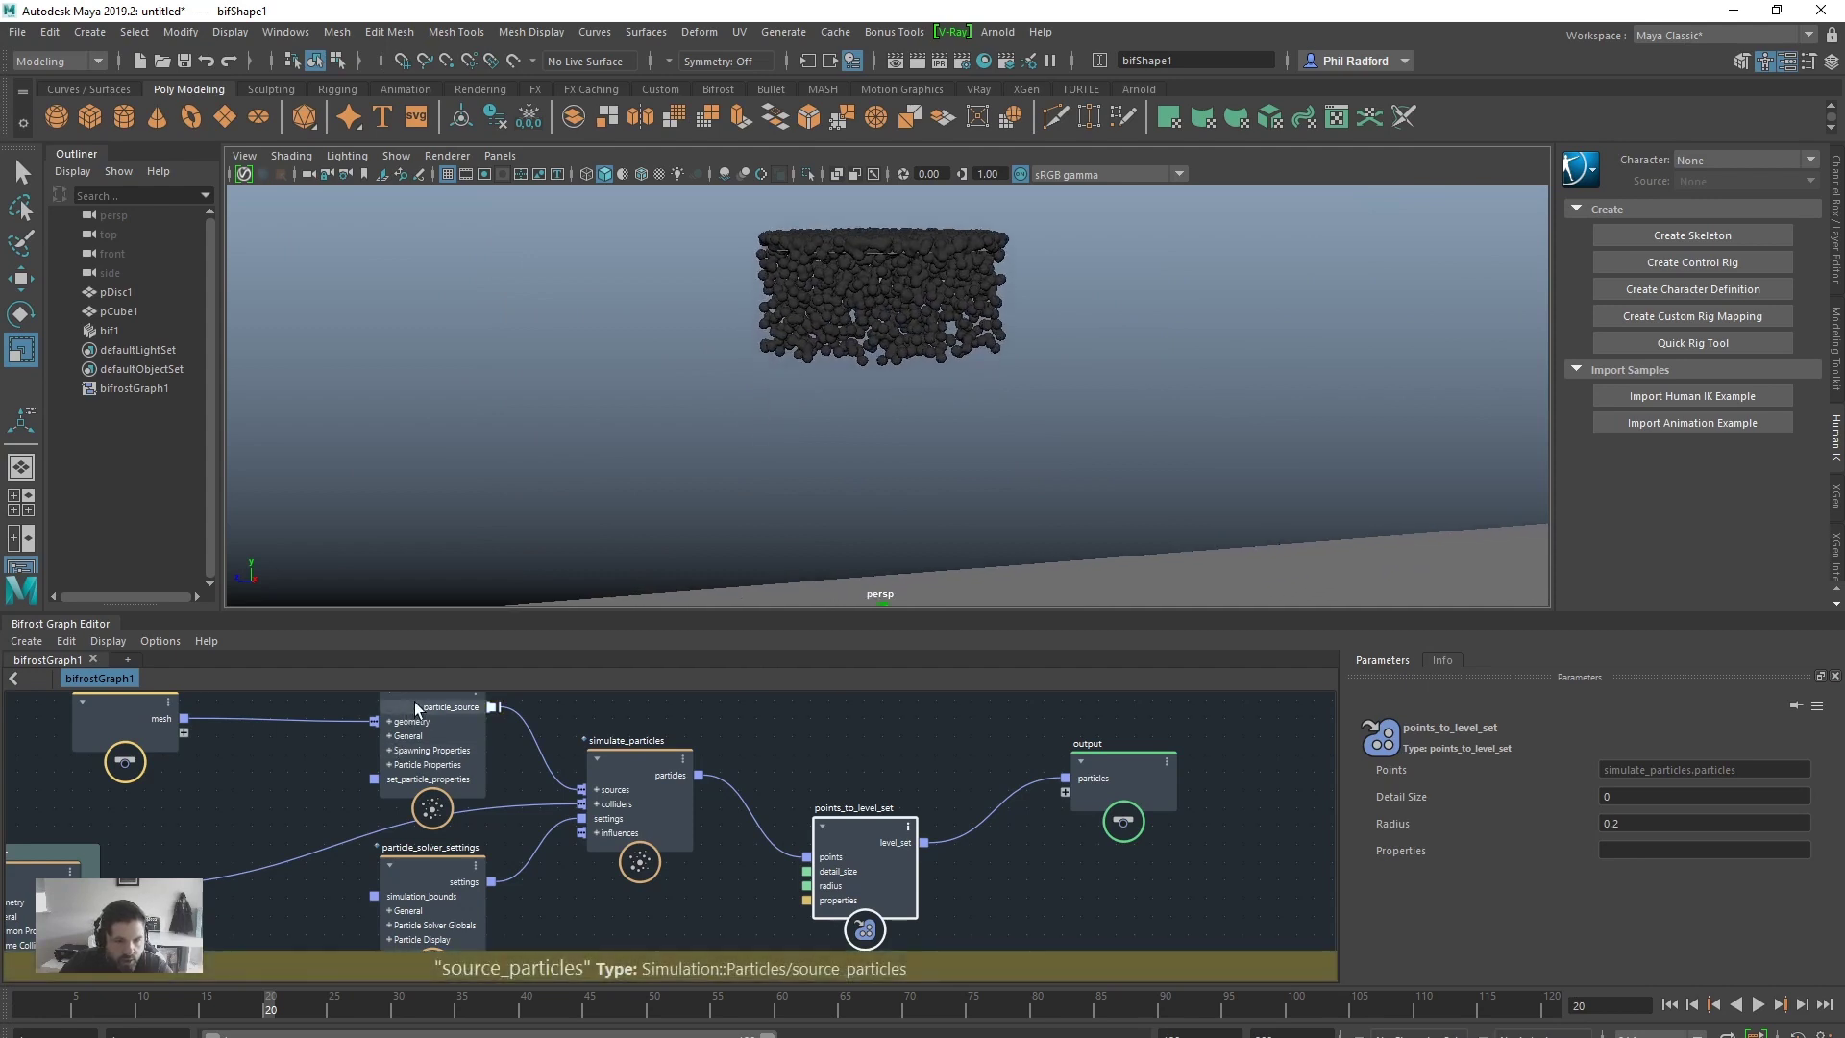
Step: Set the spawning rate of source_particles to 1000 and replay the simulation from the first frame
{"action": "left_click", "coordinate": [415, 708]}
{"action": "middle_click_drag", "start_coordinate": [574, 723], "coordinate": [577, 751]}
{"action": "scroll", "coordinate": [1541, 810], "scroll_direction": "down", "scroll_amount": 3}
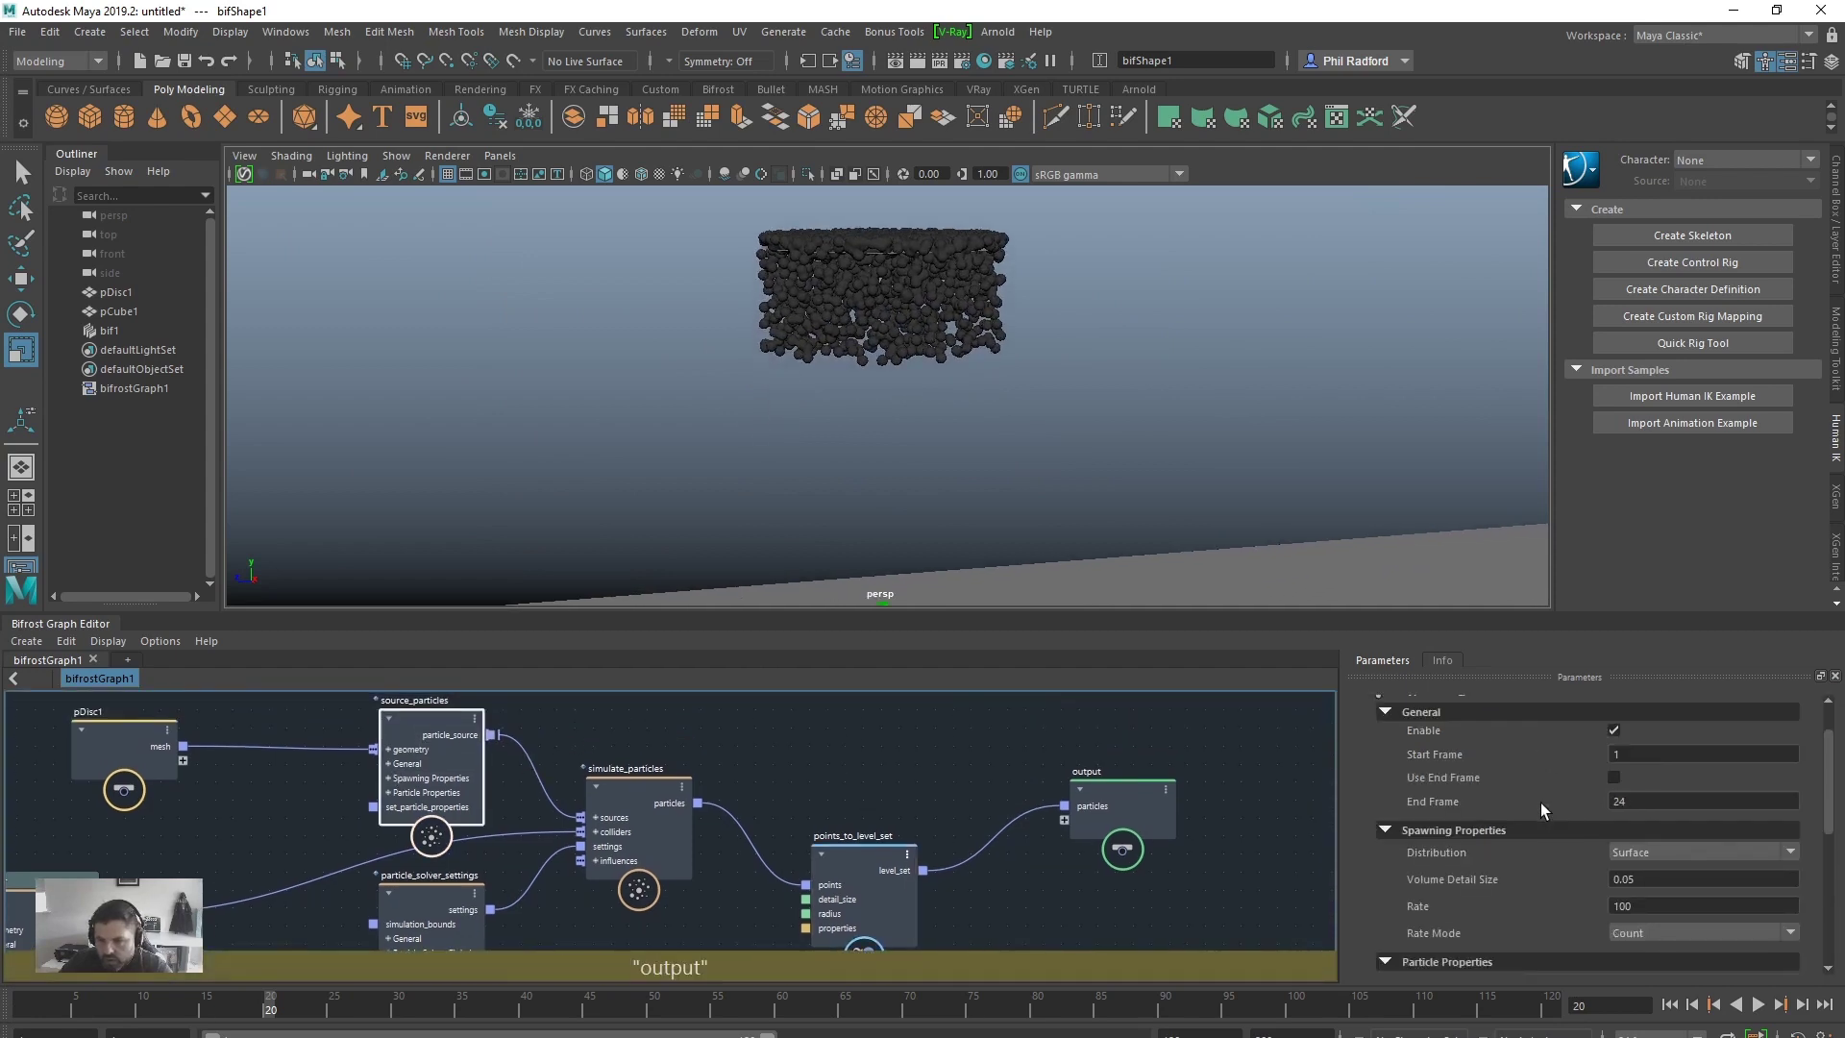
{"action": "scroll", "coordinate": [1541, 807], "scroll_direction": "down", "scroll_amount": 2}
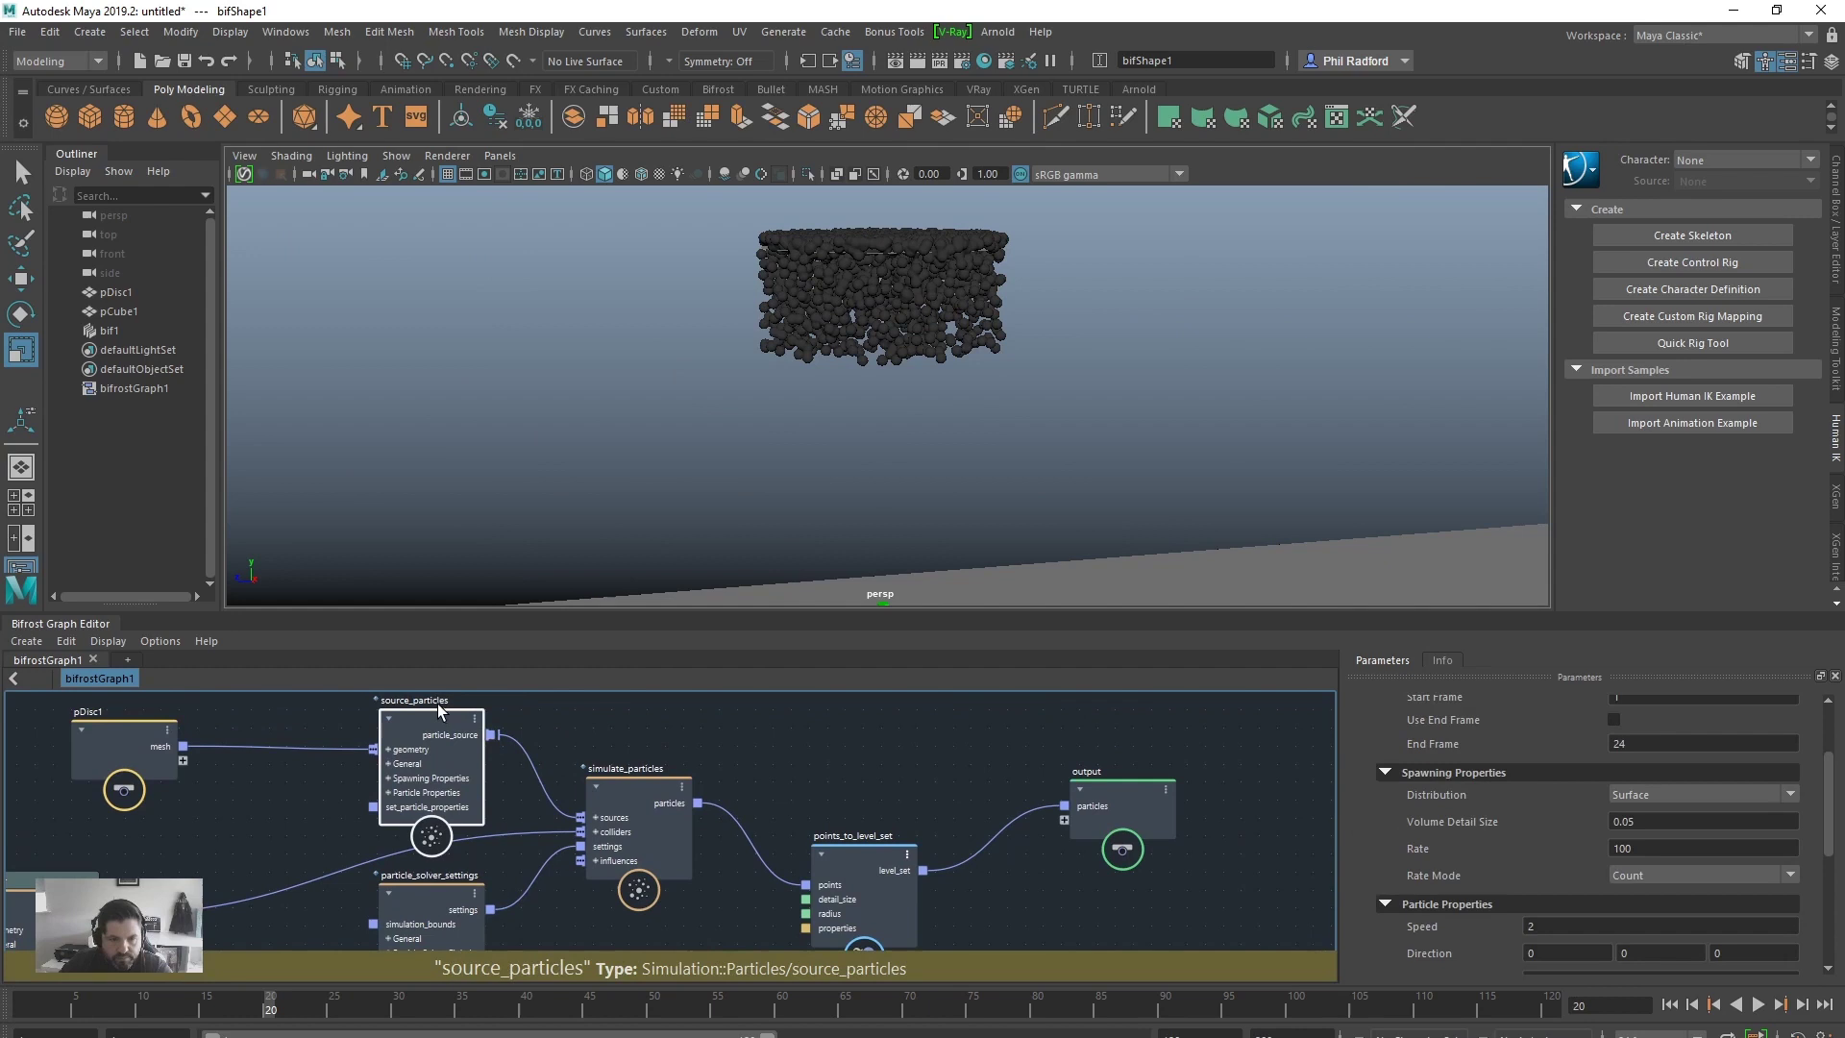
{"action": "left_click", "coordinate": [1657, 846]}
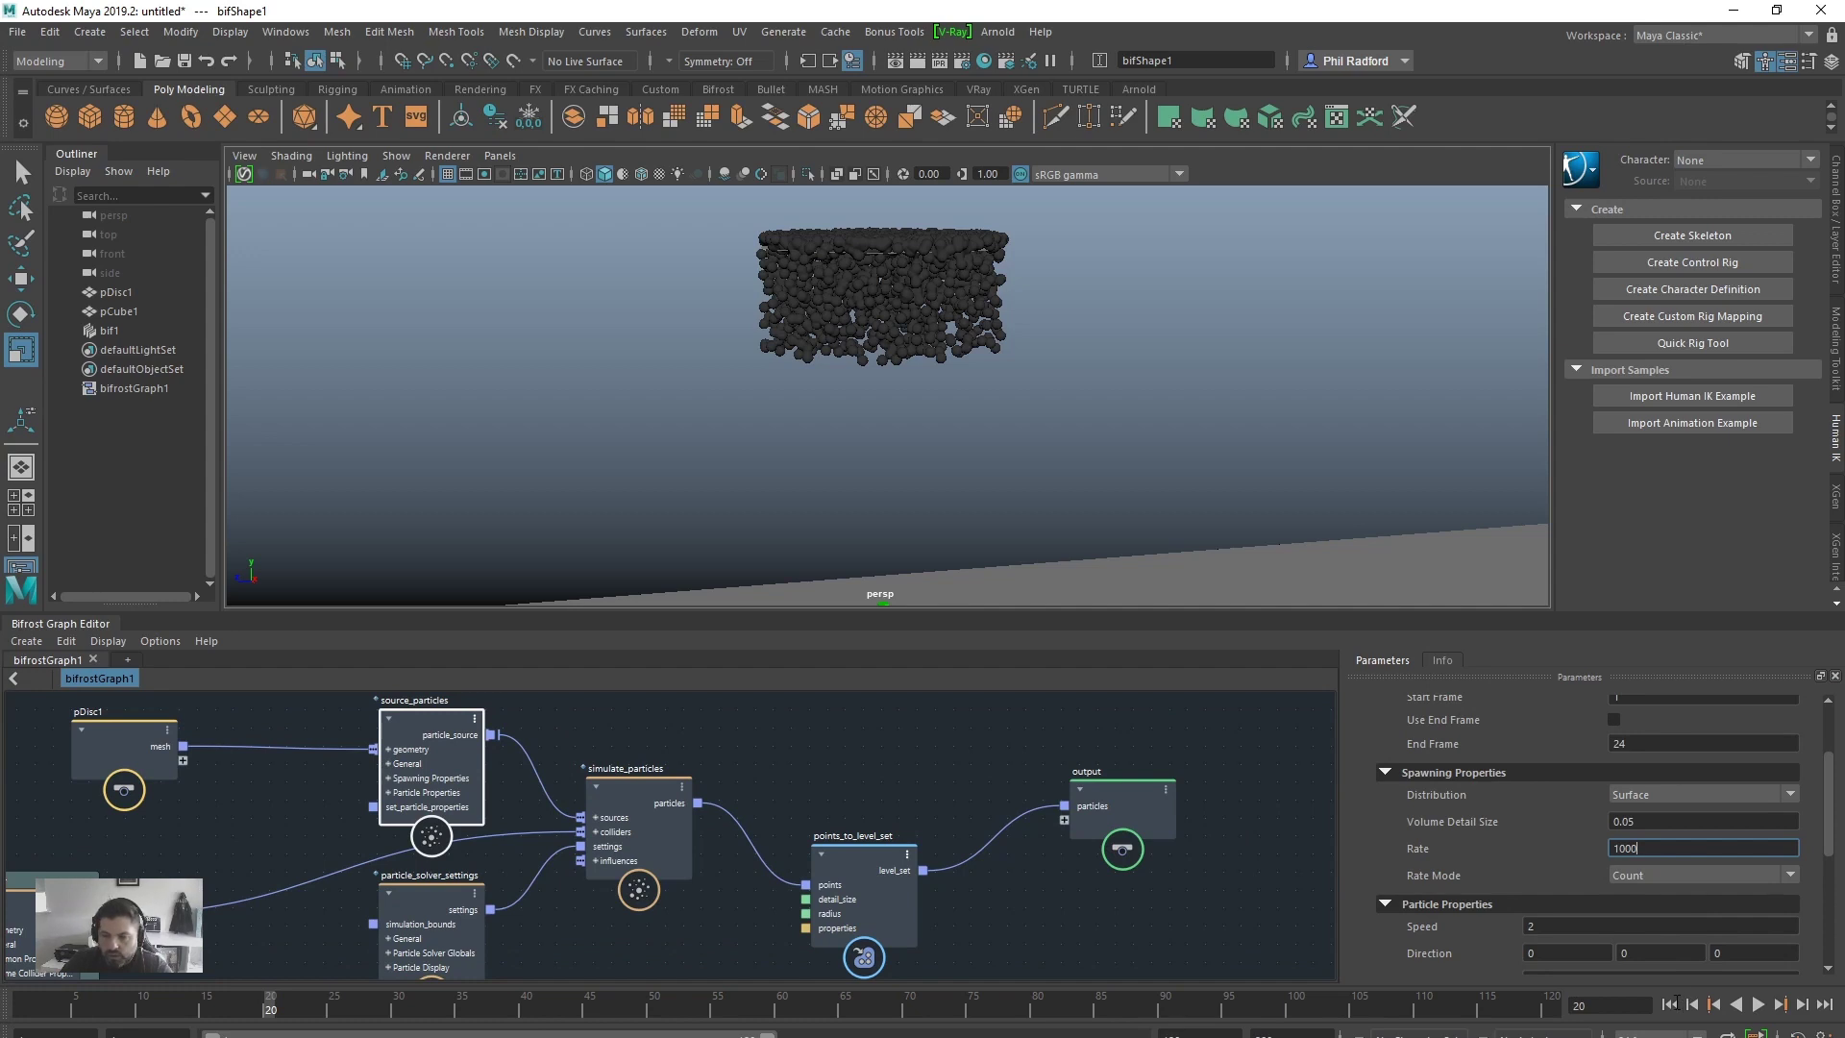
{"action": "left_click", "coordinate": [1669, 1004]}
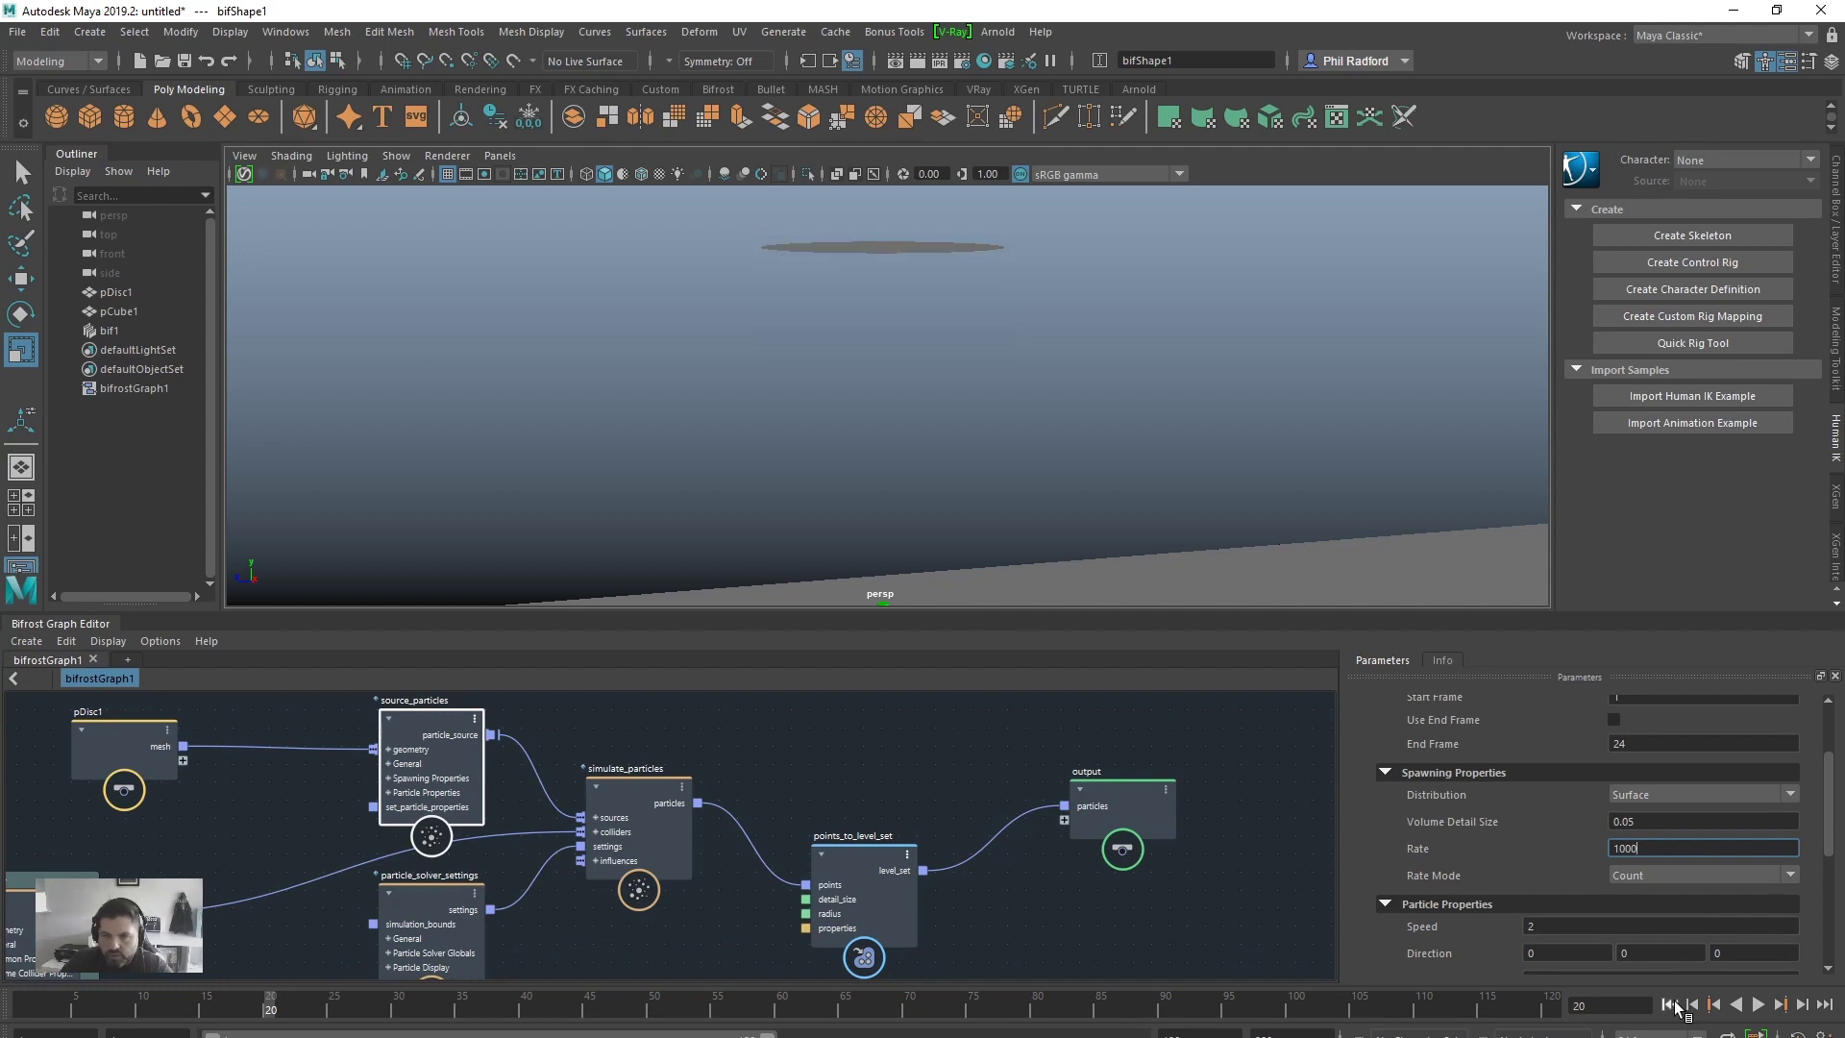
{"action": "left_click", "coordinate": [1761, 1007]}
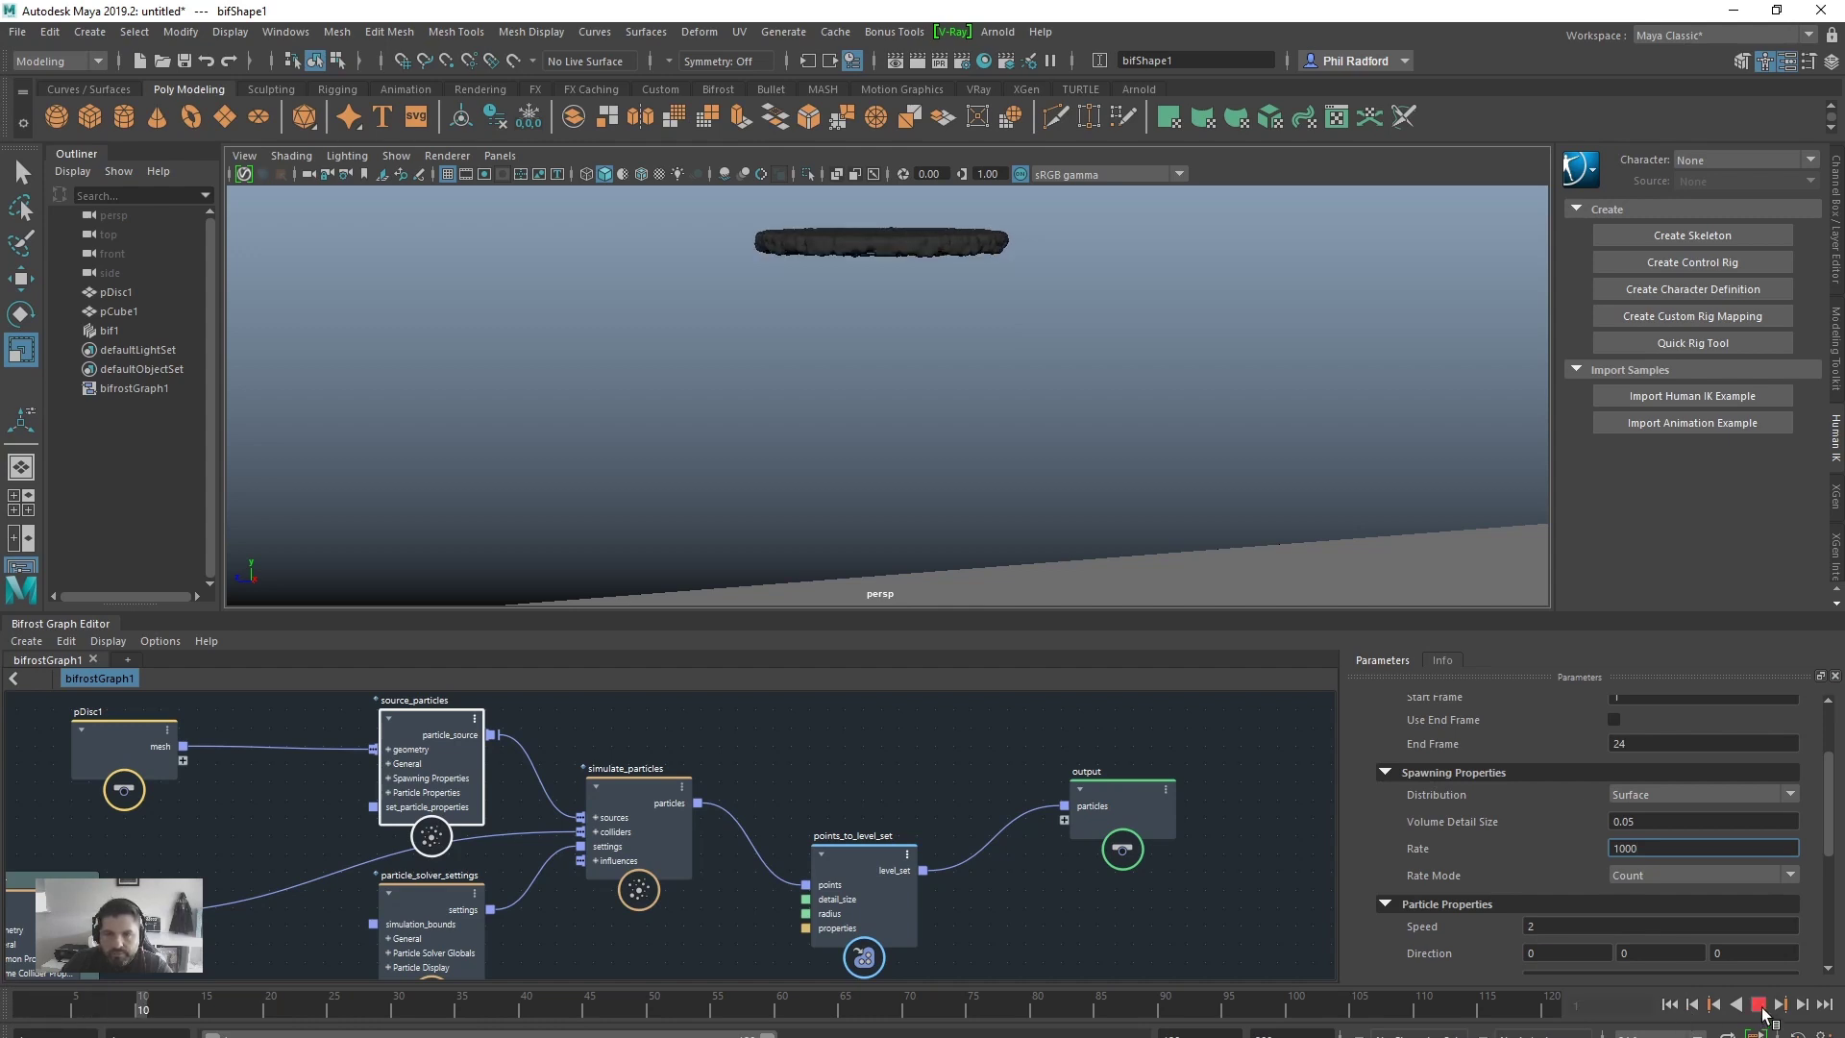
{"action": "left_click", "coordinate": [1759, 1005]}
Step: Examine the denser level set surface at the disc up close, and view it together with the slab
{"action": "scroll", "coordinate": [903, 394], "scroll_direction": "up", "scroll_amount": 2}
{"action": "right_click_drag", "start_coordinate": [903, 395], "coordinate": [931, 370], "text": "alt"}
{"action": "middle_click_drag", "start_coordinate": [930, 370], "coordinate": [955, 581], "text": "alt"}
{"action": "right_click_drag", "start_coordinate": [955, 580], "coordinate": [992, 528], "text": "alt"}
{"action": "left_click_drag", "start_coordinate": [992, 524], "coordinate": [995, 540], "text": "alt"}
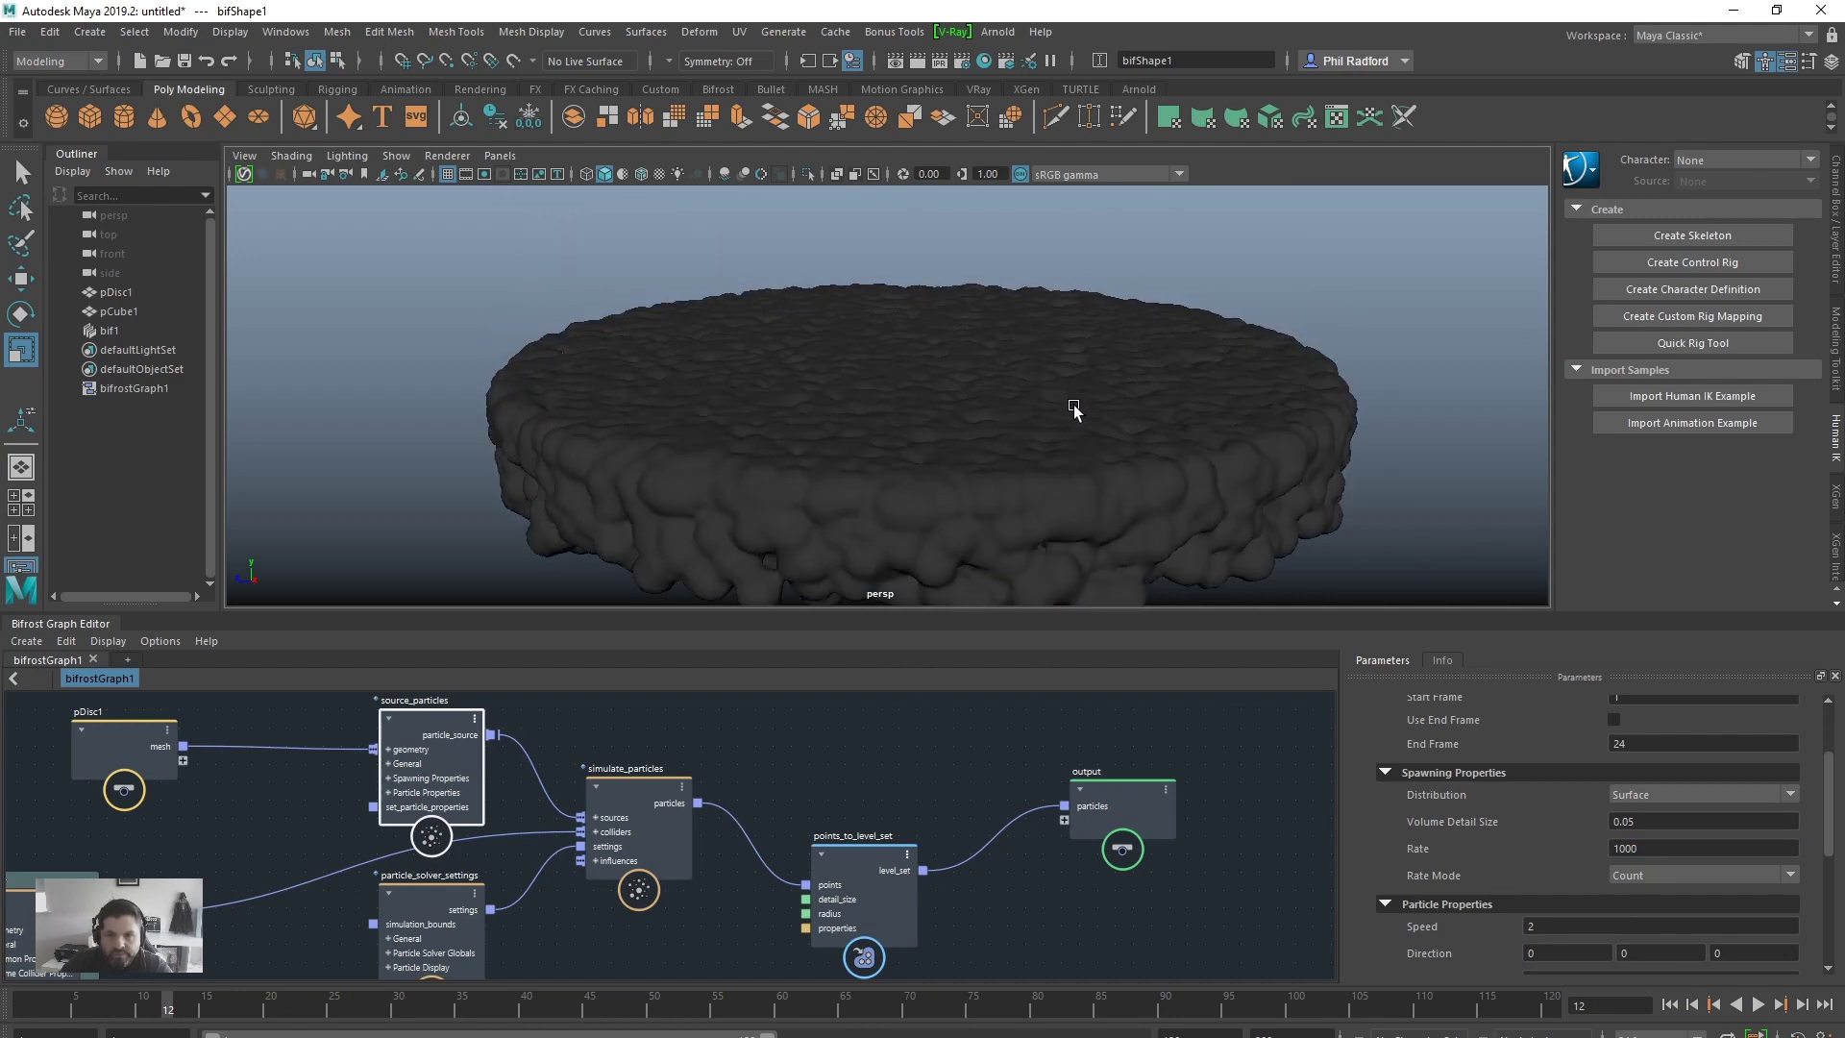
{"action": "scroll", "coordinate": [1074, 408], "scroll_direction": "down", "scroll_amount": 6}
{"action": "middle_click_drag", "start_coordinate": [1075, 490], "coordinate": [1032, 386], "text": "alt"}
{"action": "right_click_drag", "start_coordinate": [1032, 386], "coordinate": [712, 305], "text": "alt"}
{"action": "left_click_drag", "start_coordinate": [759, 409], "coordinate": [764, 361], "text": "alt"}
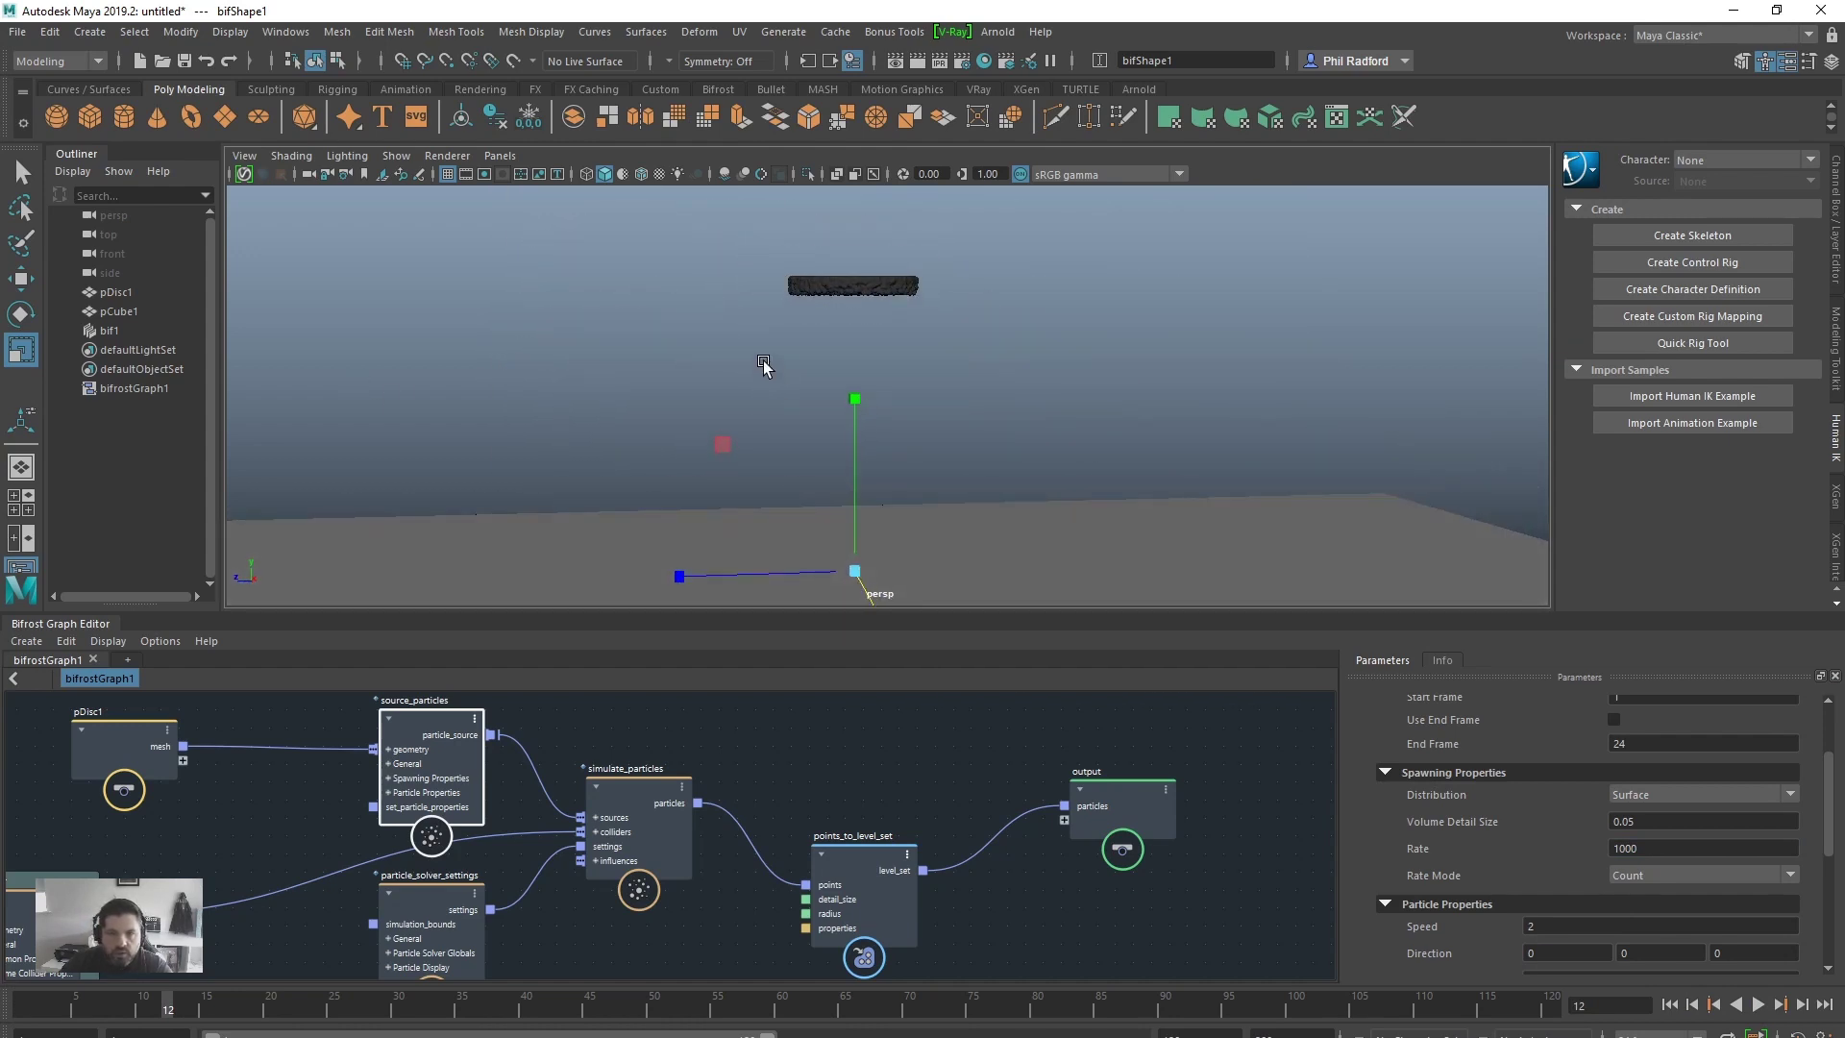
Step: Make room between points_to_level_set and output, and add a volume_to_mesh node there
{"action": "left_click_drag", "start_coordinate": [863, 865], "coordinate": [820, 817]}
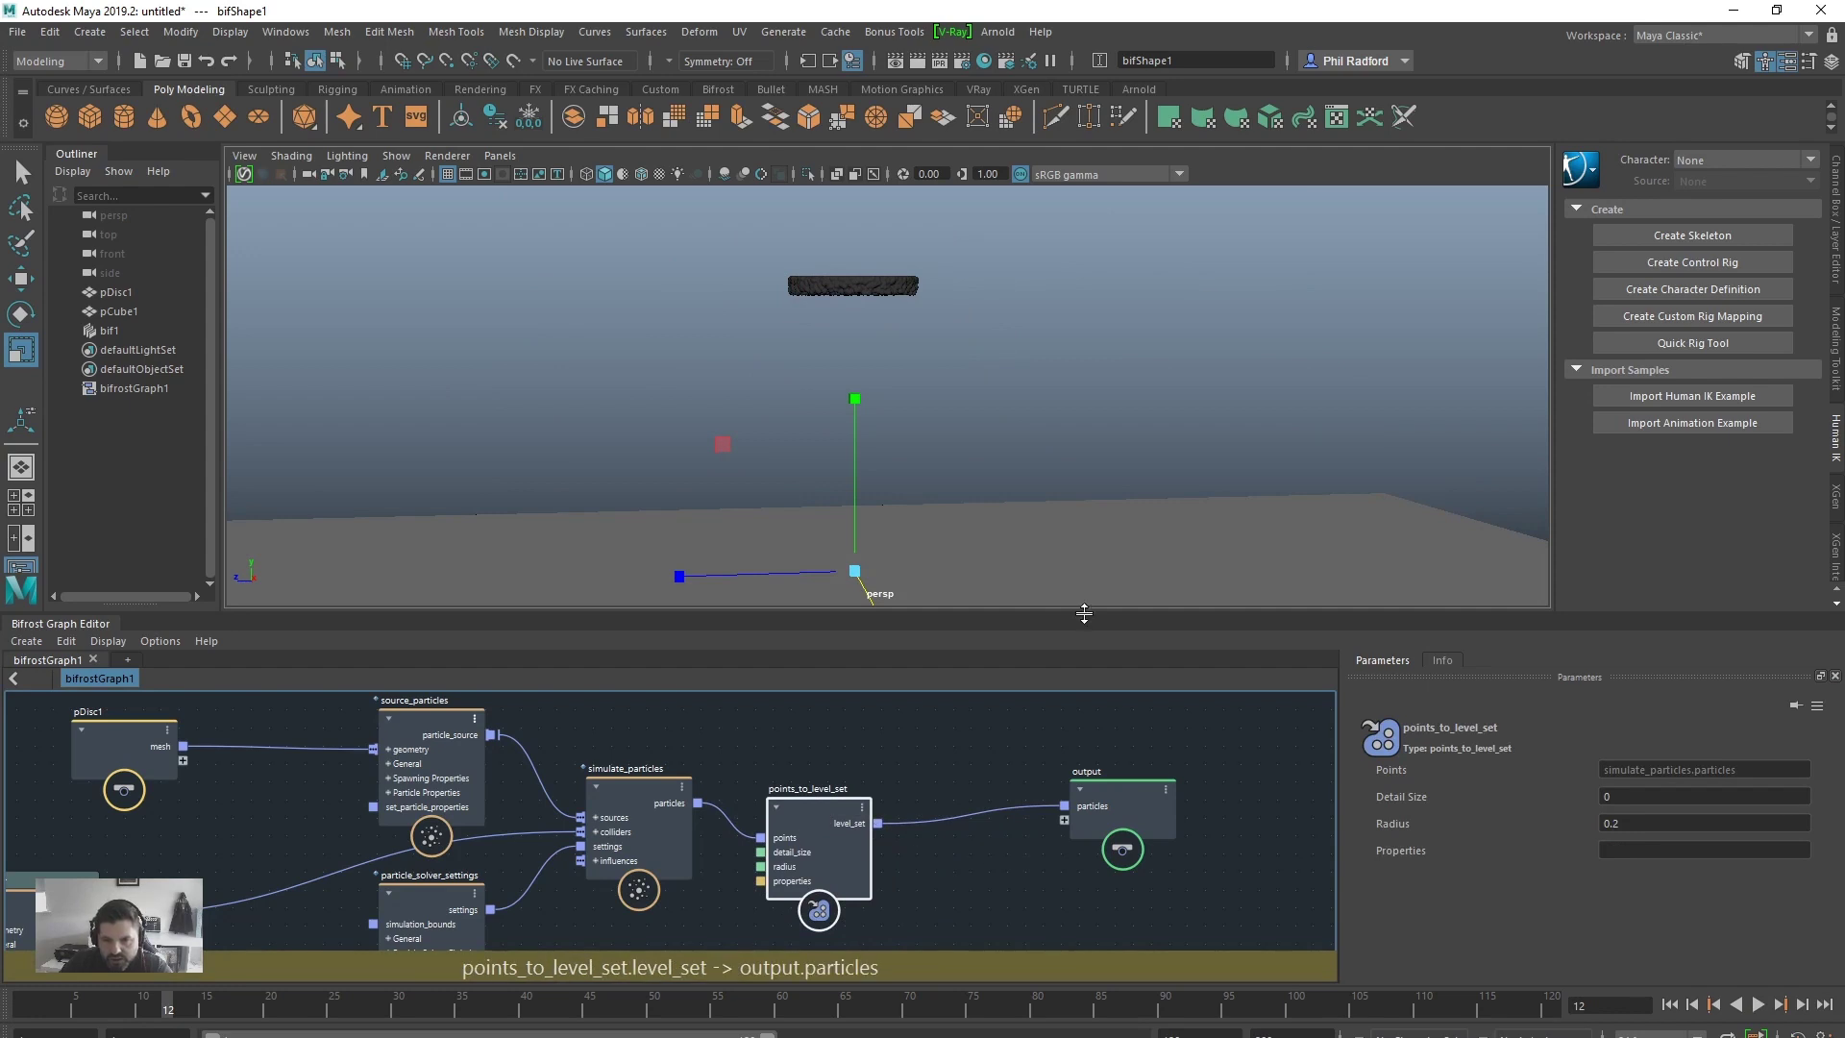
{"action": "left_click_drag", "start_coordinate": [1083, 613], "coordinate": [1110, 478]}
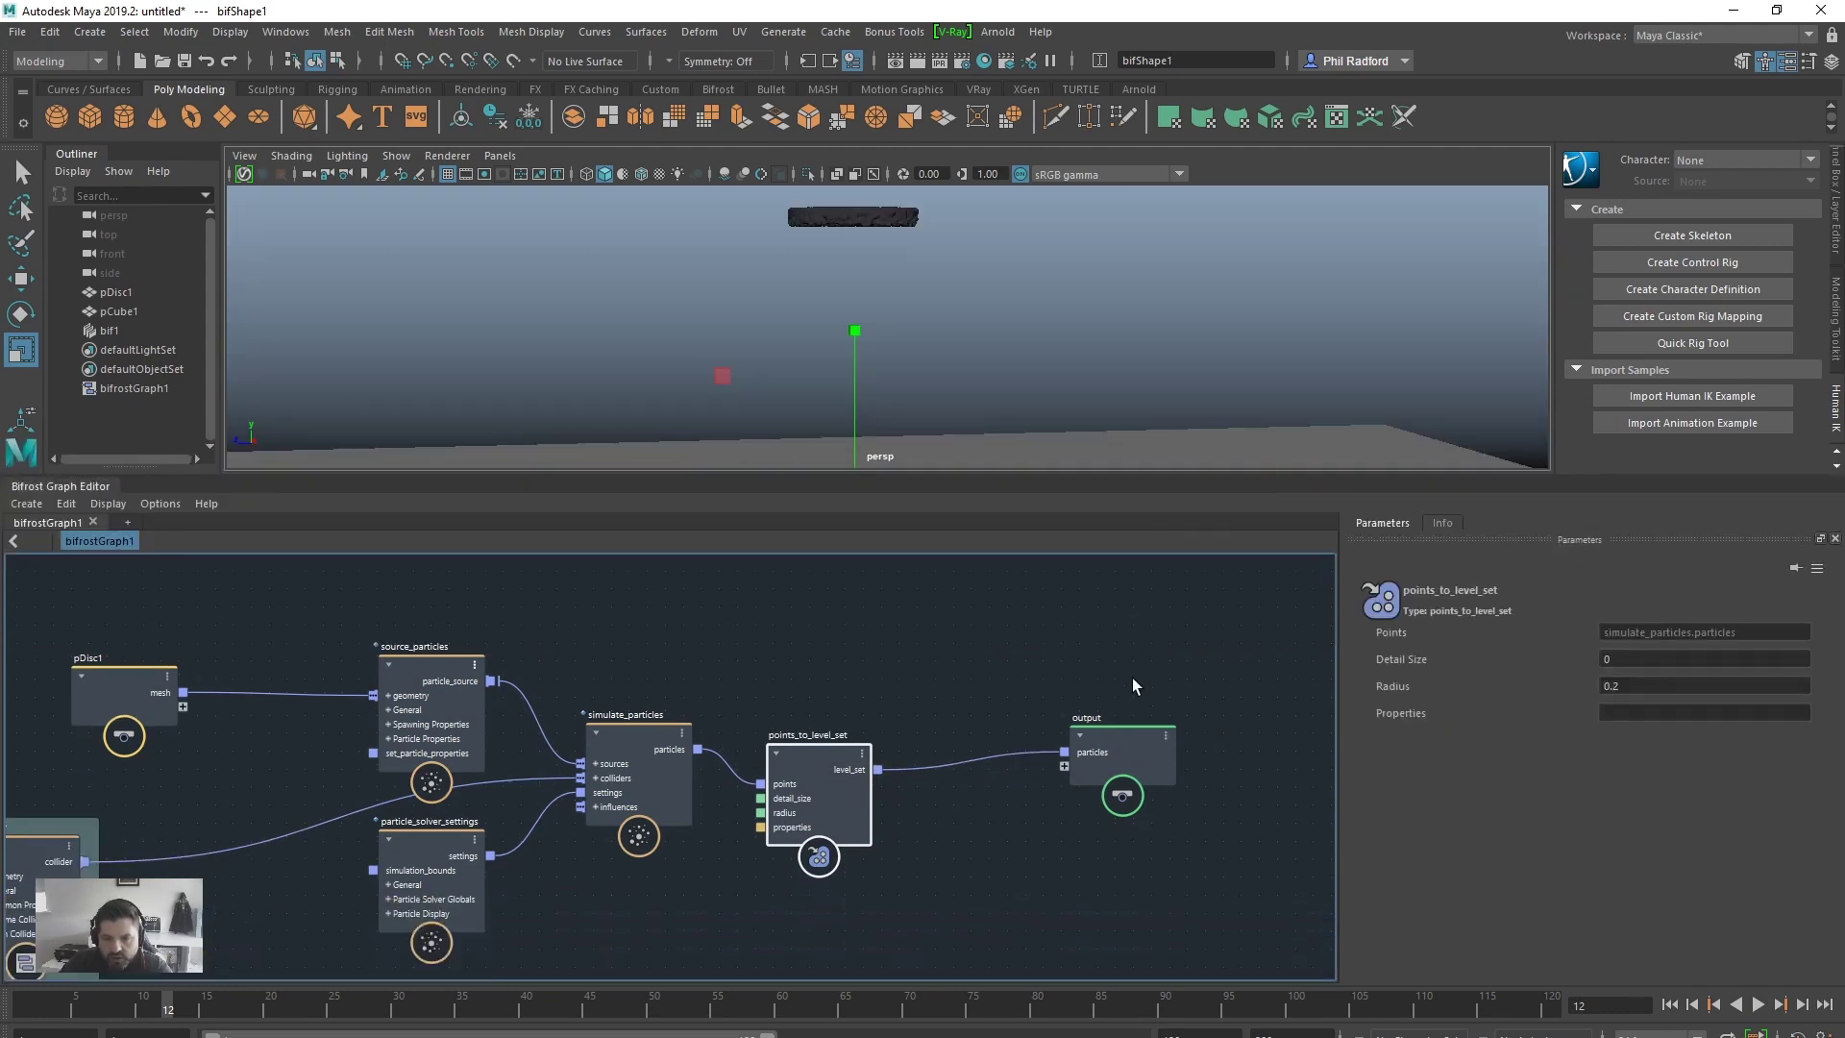
{"action": "left_click_drag", "start_coordinate": [1115, 728], "coordinate": [1207, 712]}
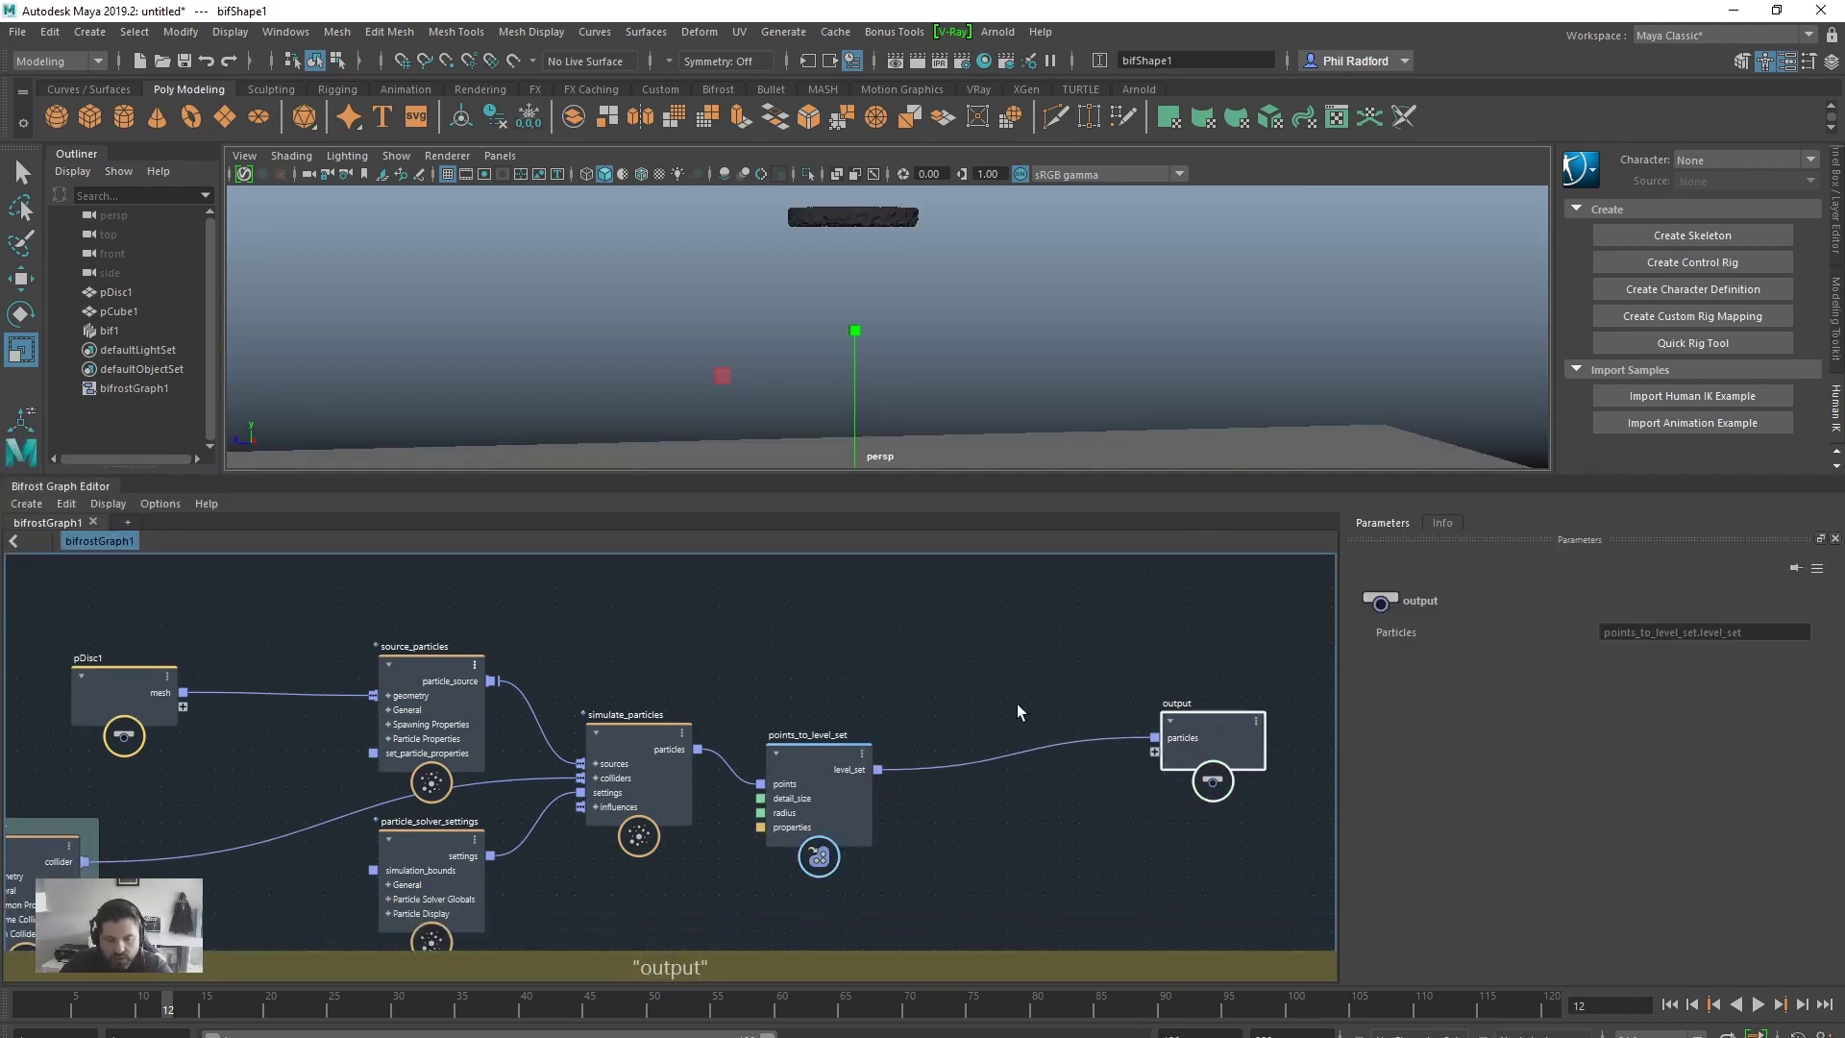
{"action": "key", "text": "Tab"}
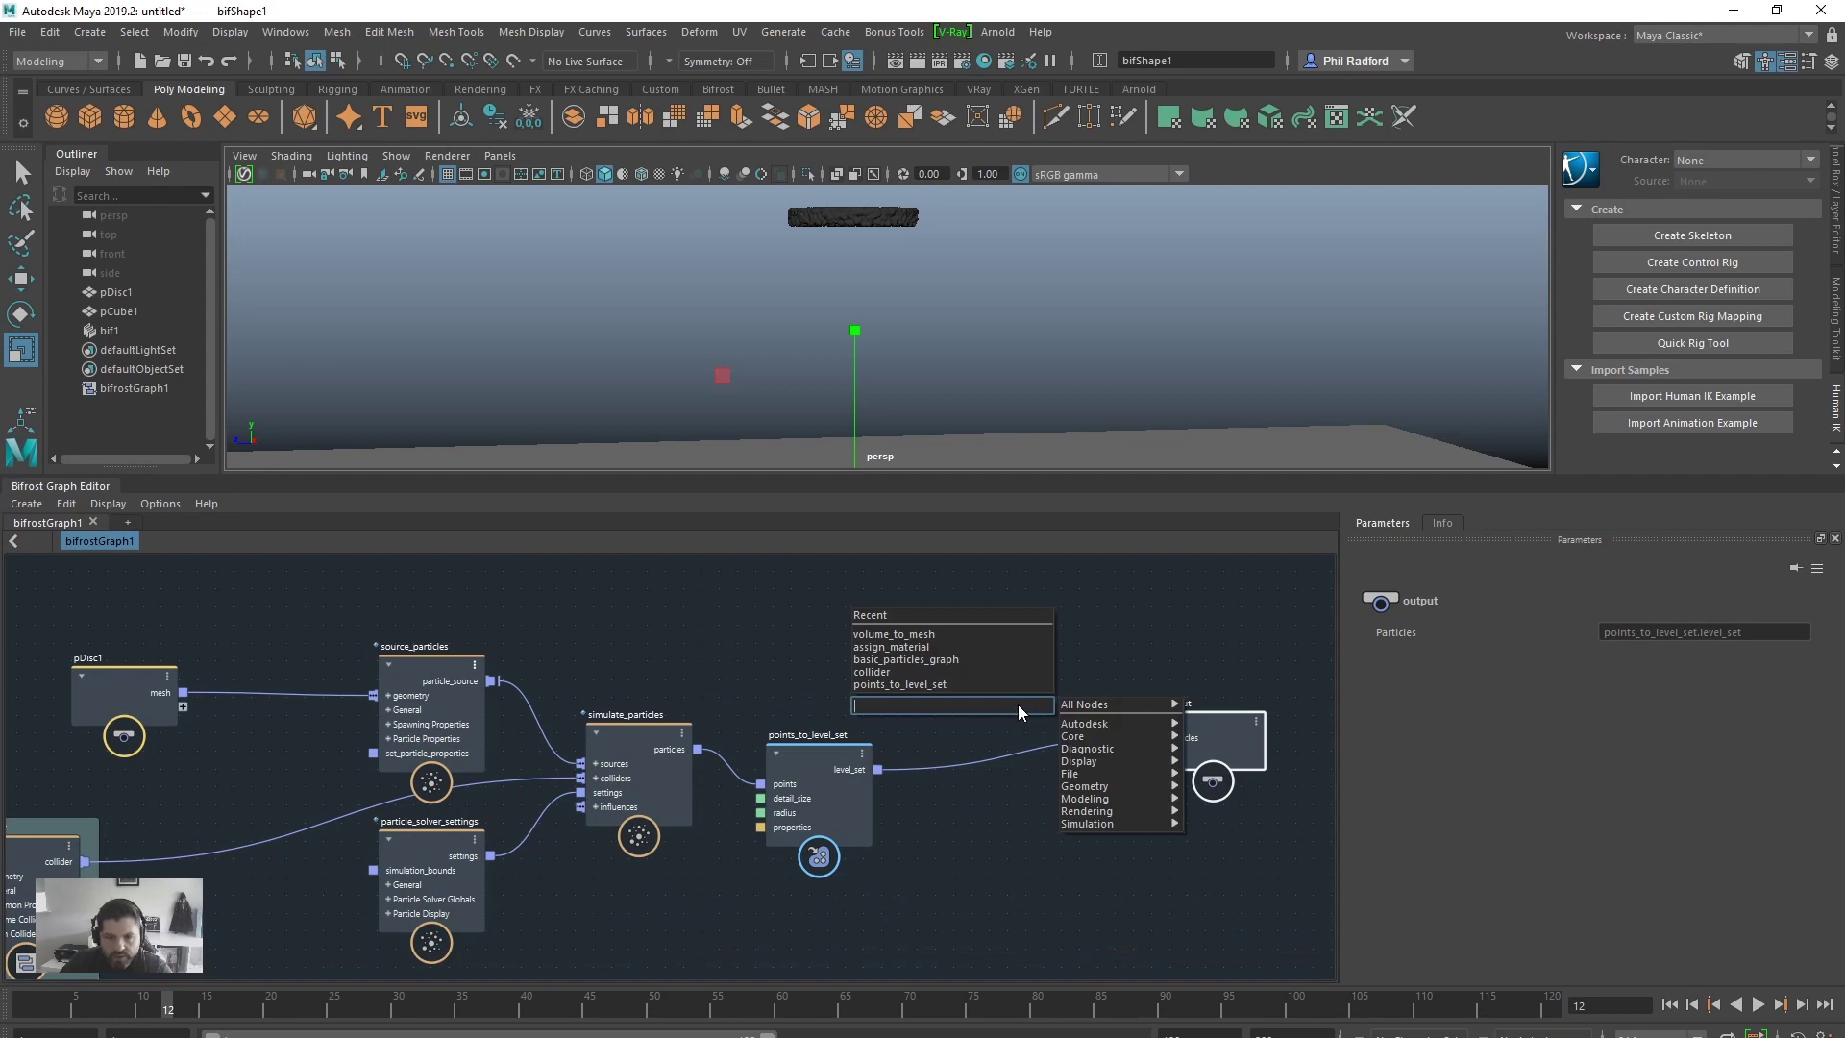
{"action": "type", "text": "volume"}
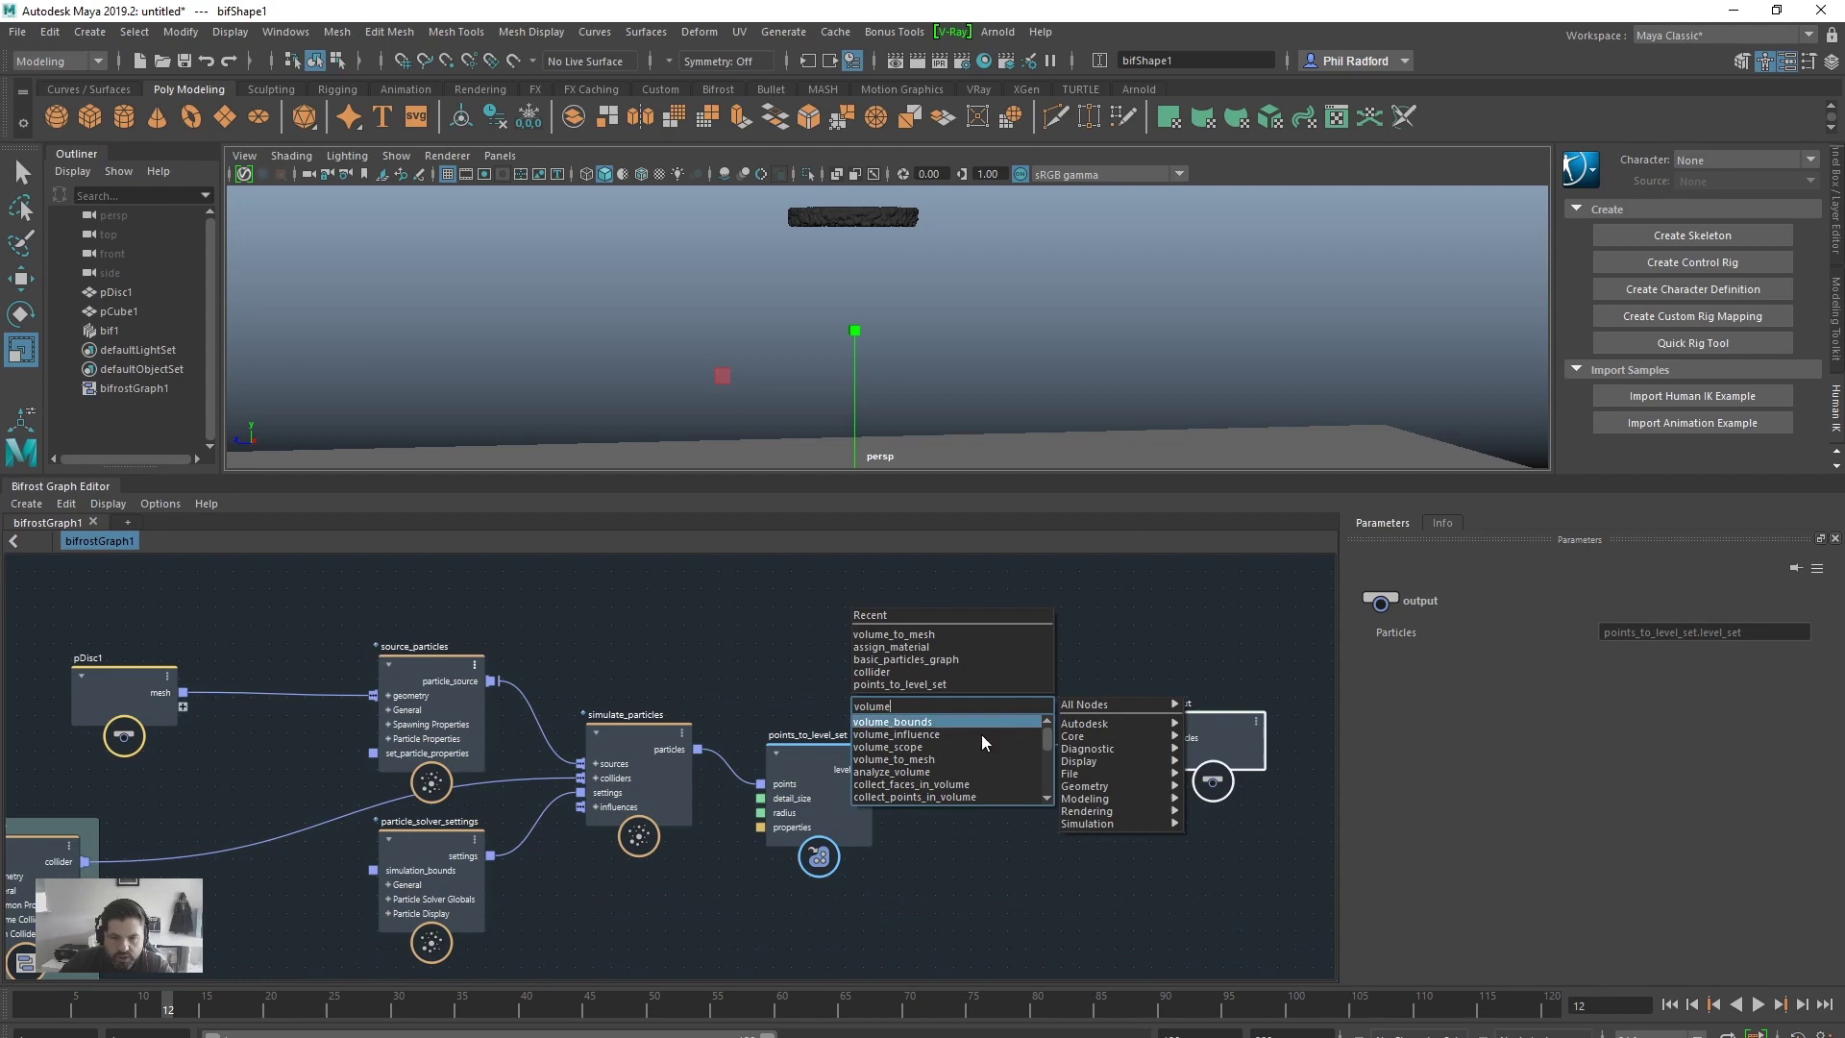
{"action": "left_click", "coordinate": [964, 757]}
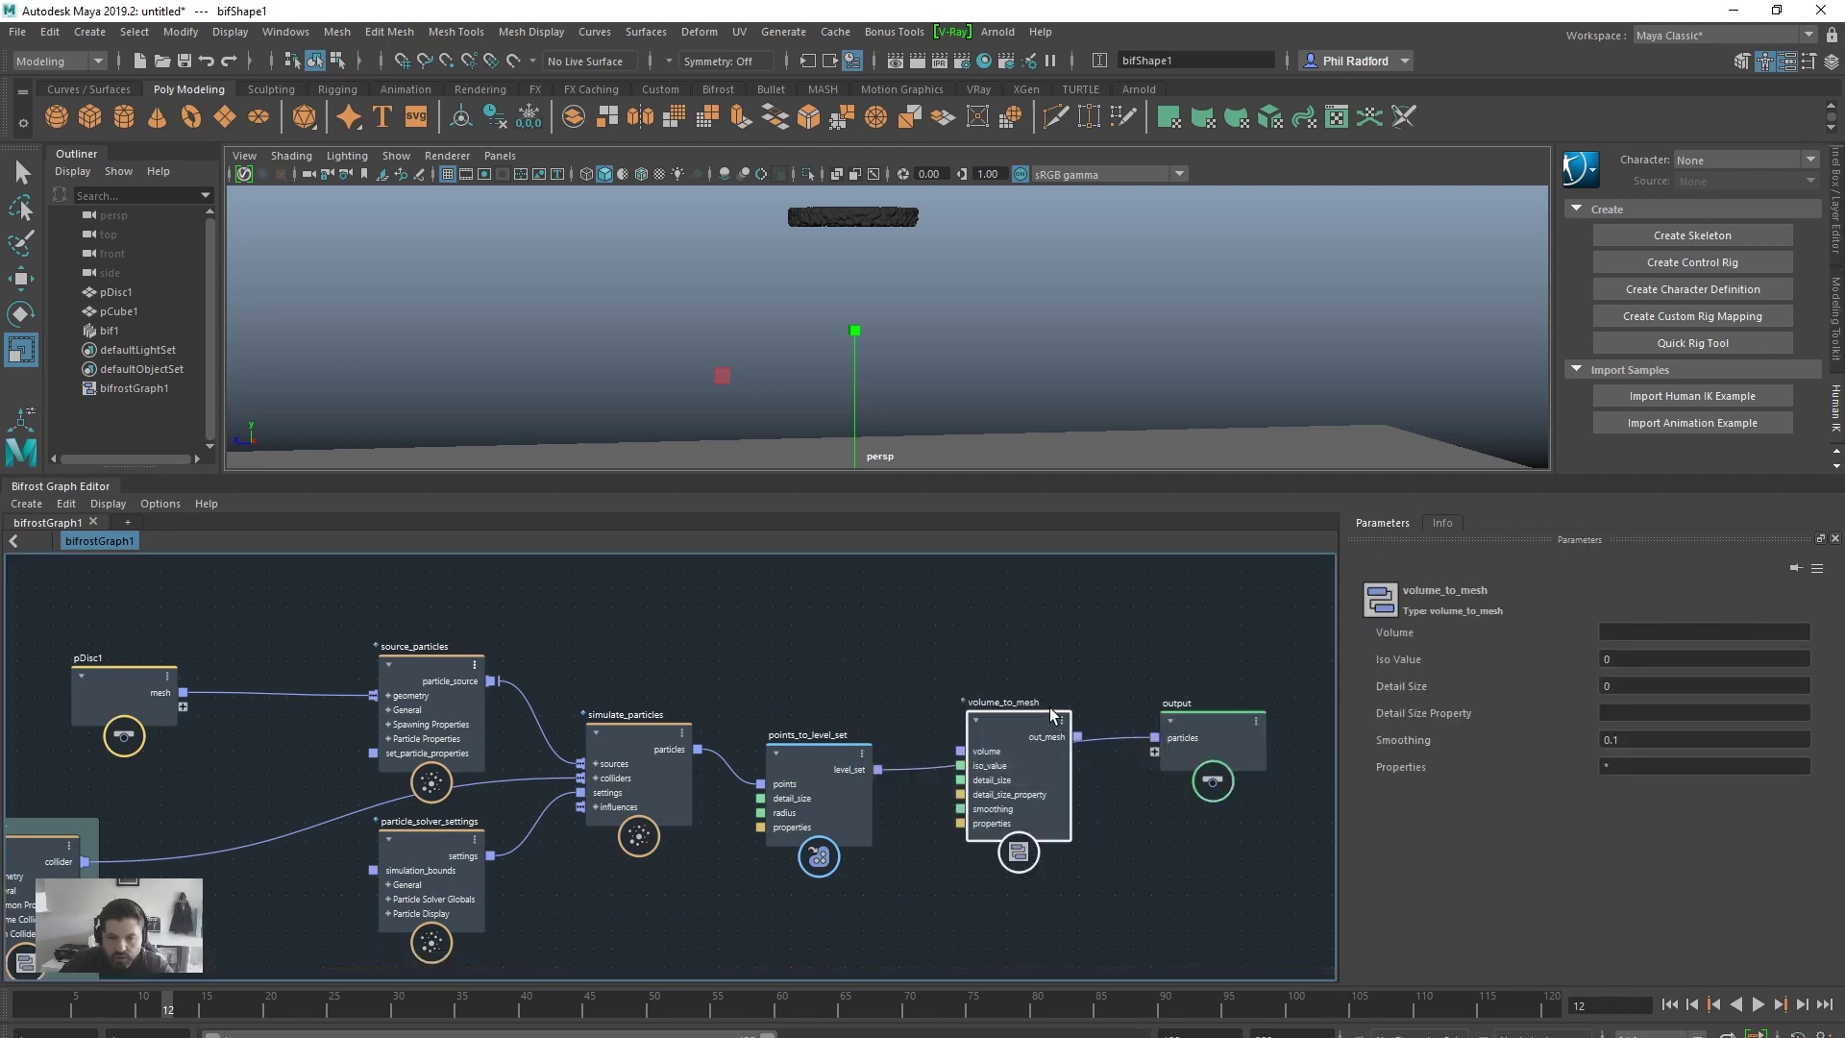
{"action": "left_click_drag", "start_coordinate": [1025, 723], "coordinate": [1032, 812]}
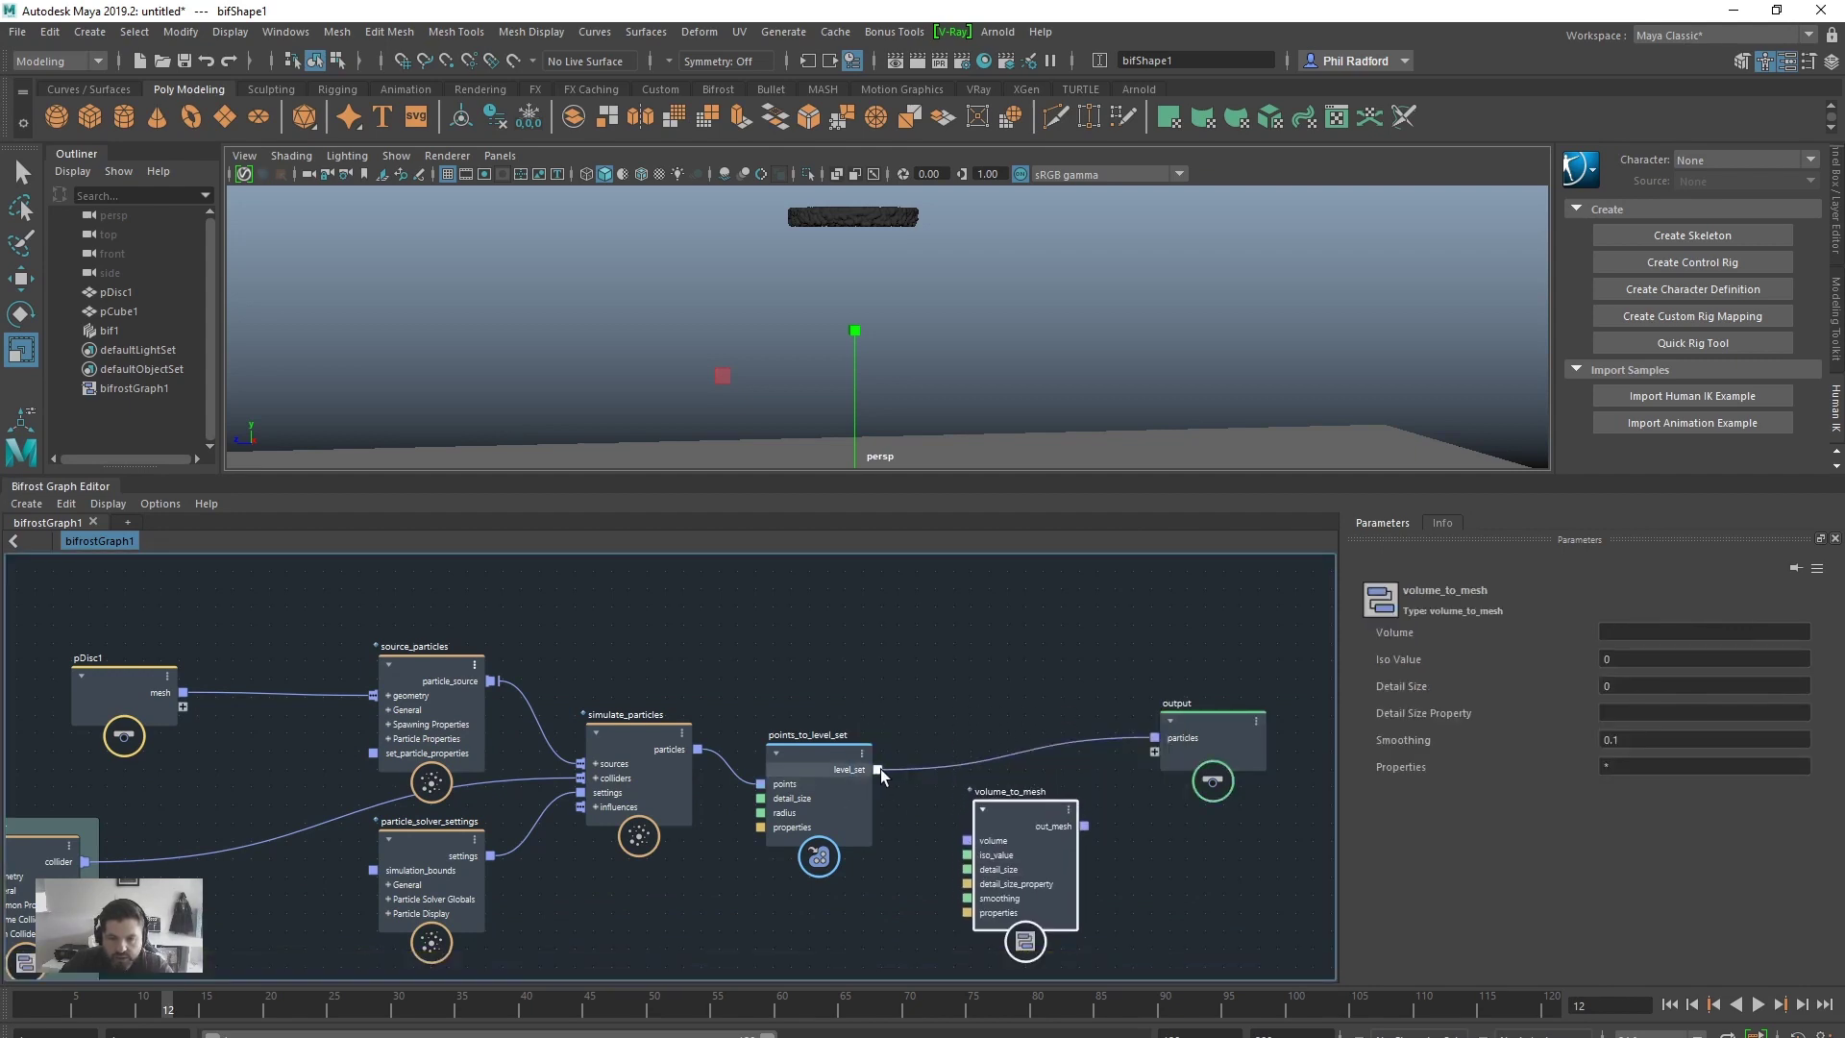
Step: Connect the level_set of points_to_level_set to the volume of volume_to_mesh, and its out_mesh to the particles port of output
{"action": "left_click_drag", "start_coordinate": [876, 770], "coordinate": [966, 839]}
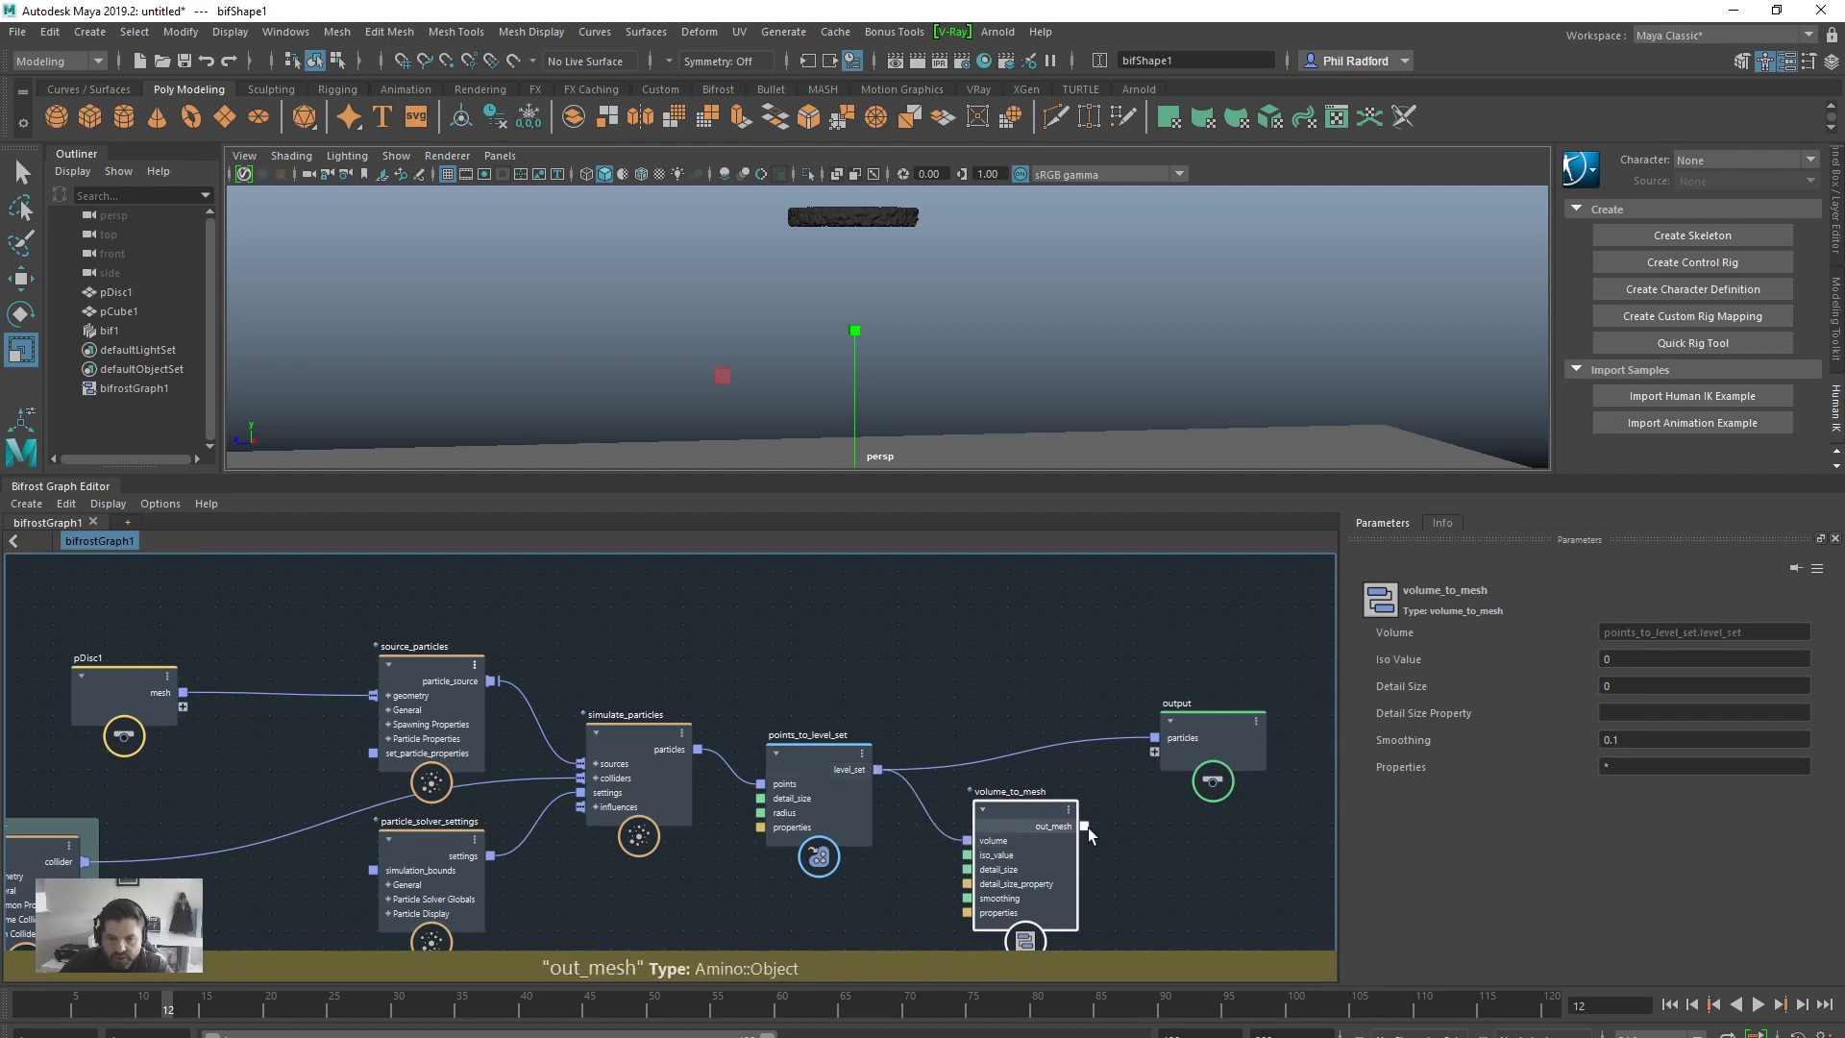
{"action": "left_click_drag", "start_coordinate": [1126, 754], "coordinate": [1153, 736]}
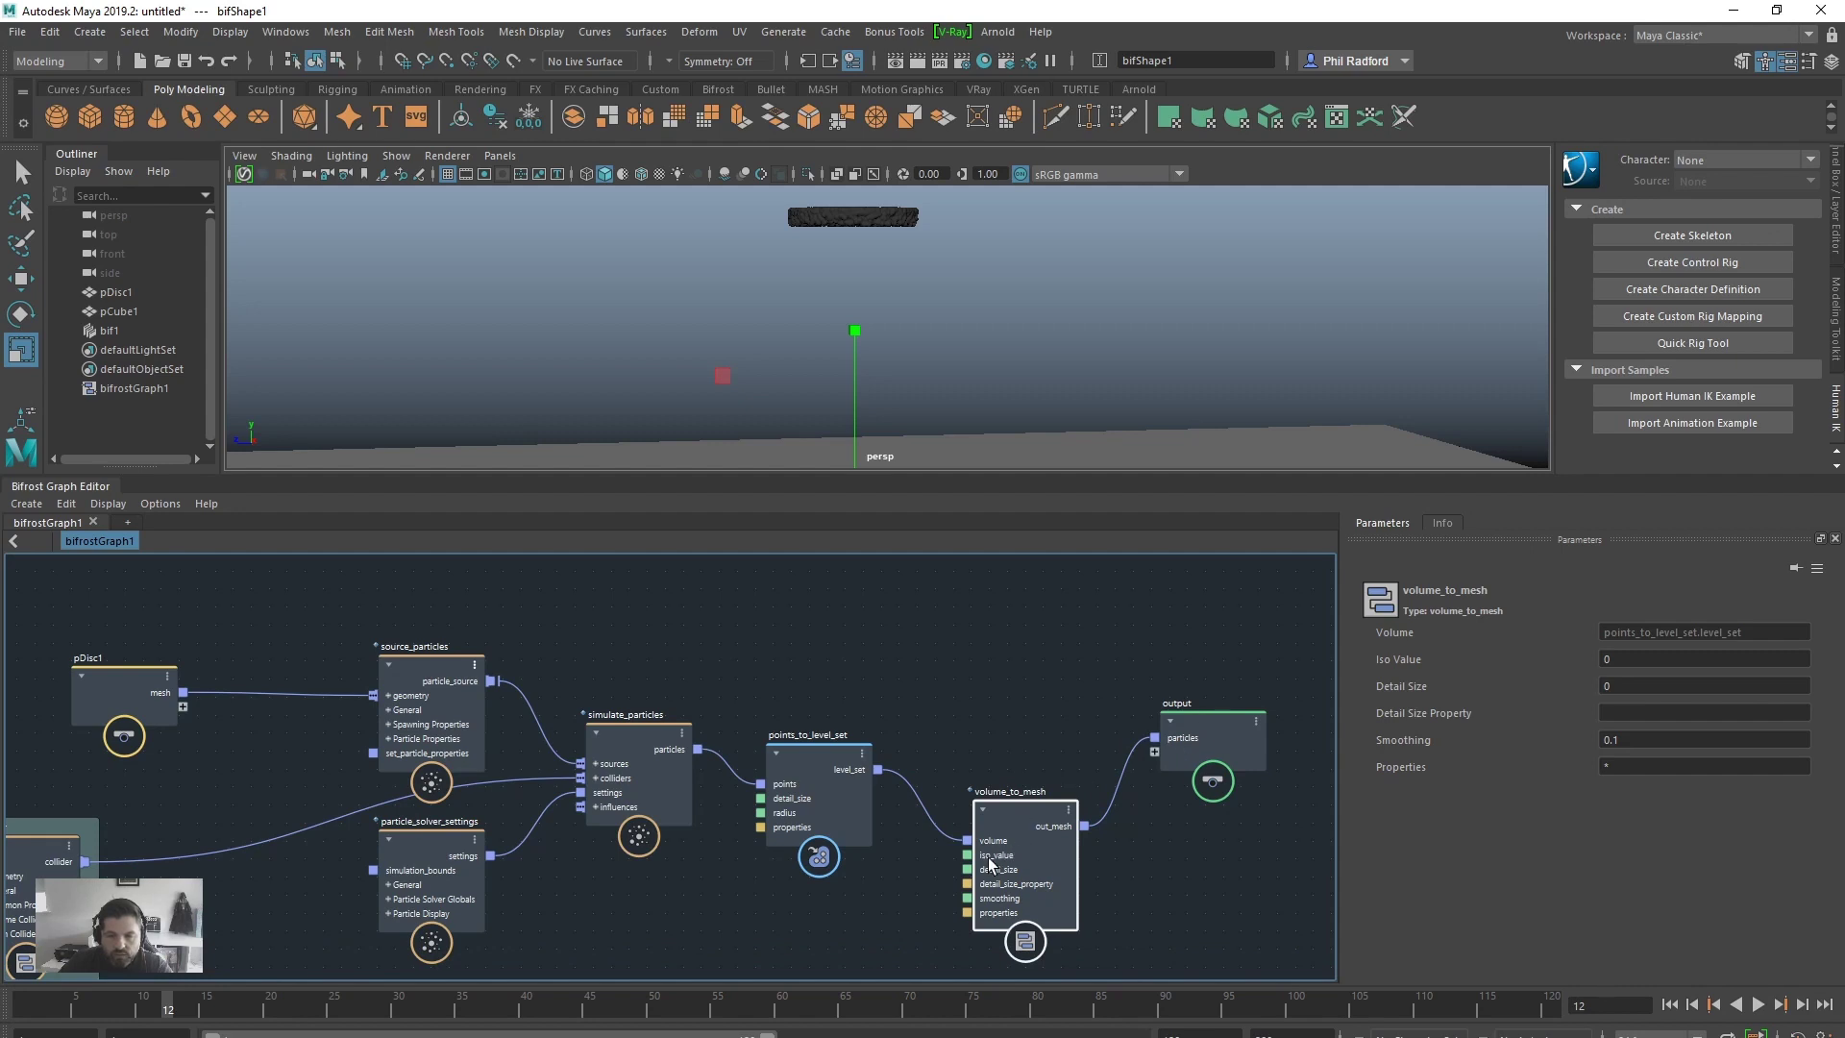
{"action": "key", "text": "ctrl+z"}
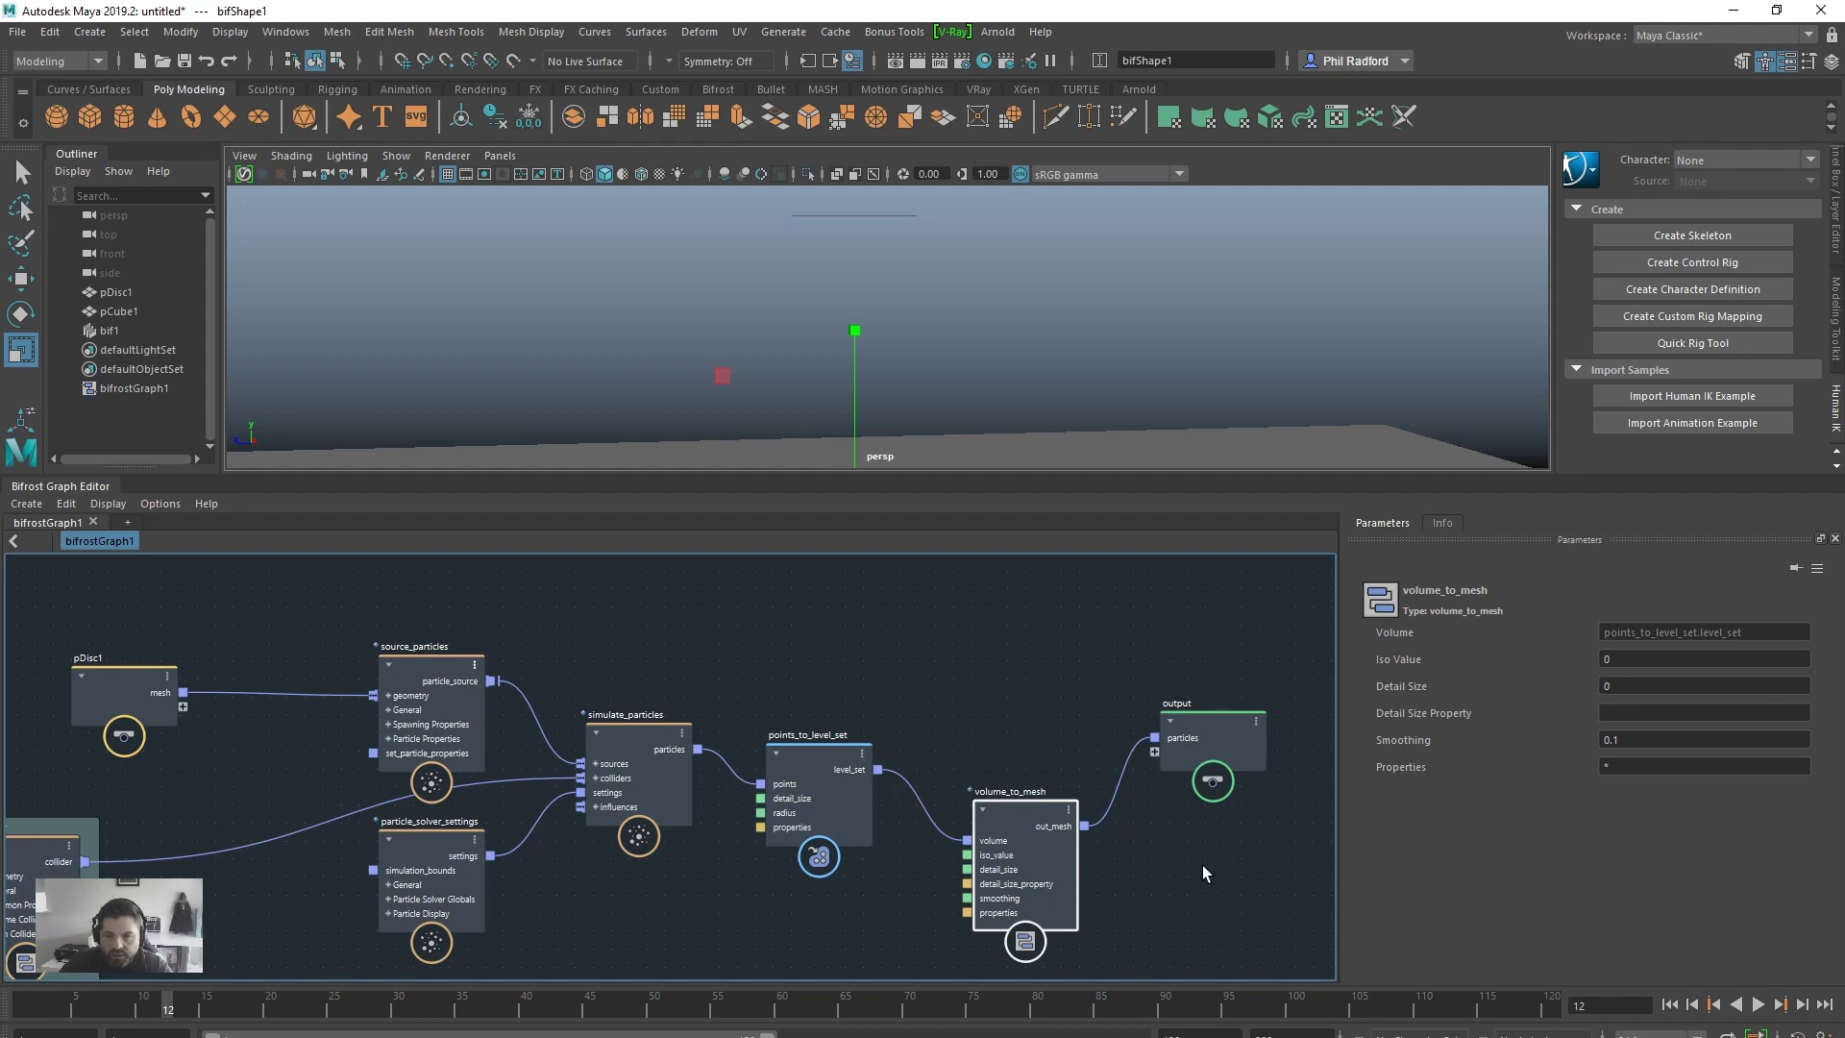
Step: Replay the simulation from the first frame to generate the mesh, stopping at frame 14
{"action": "left_click", "coordinate": [1670, 1004]}
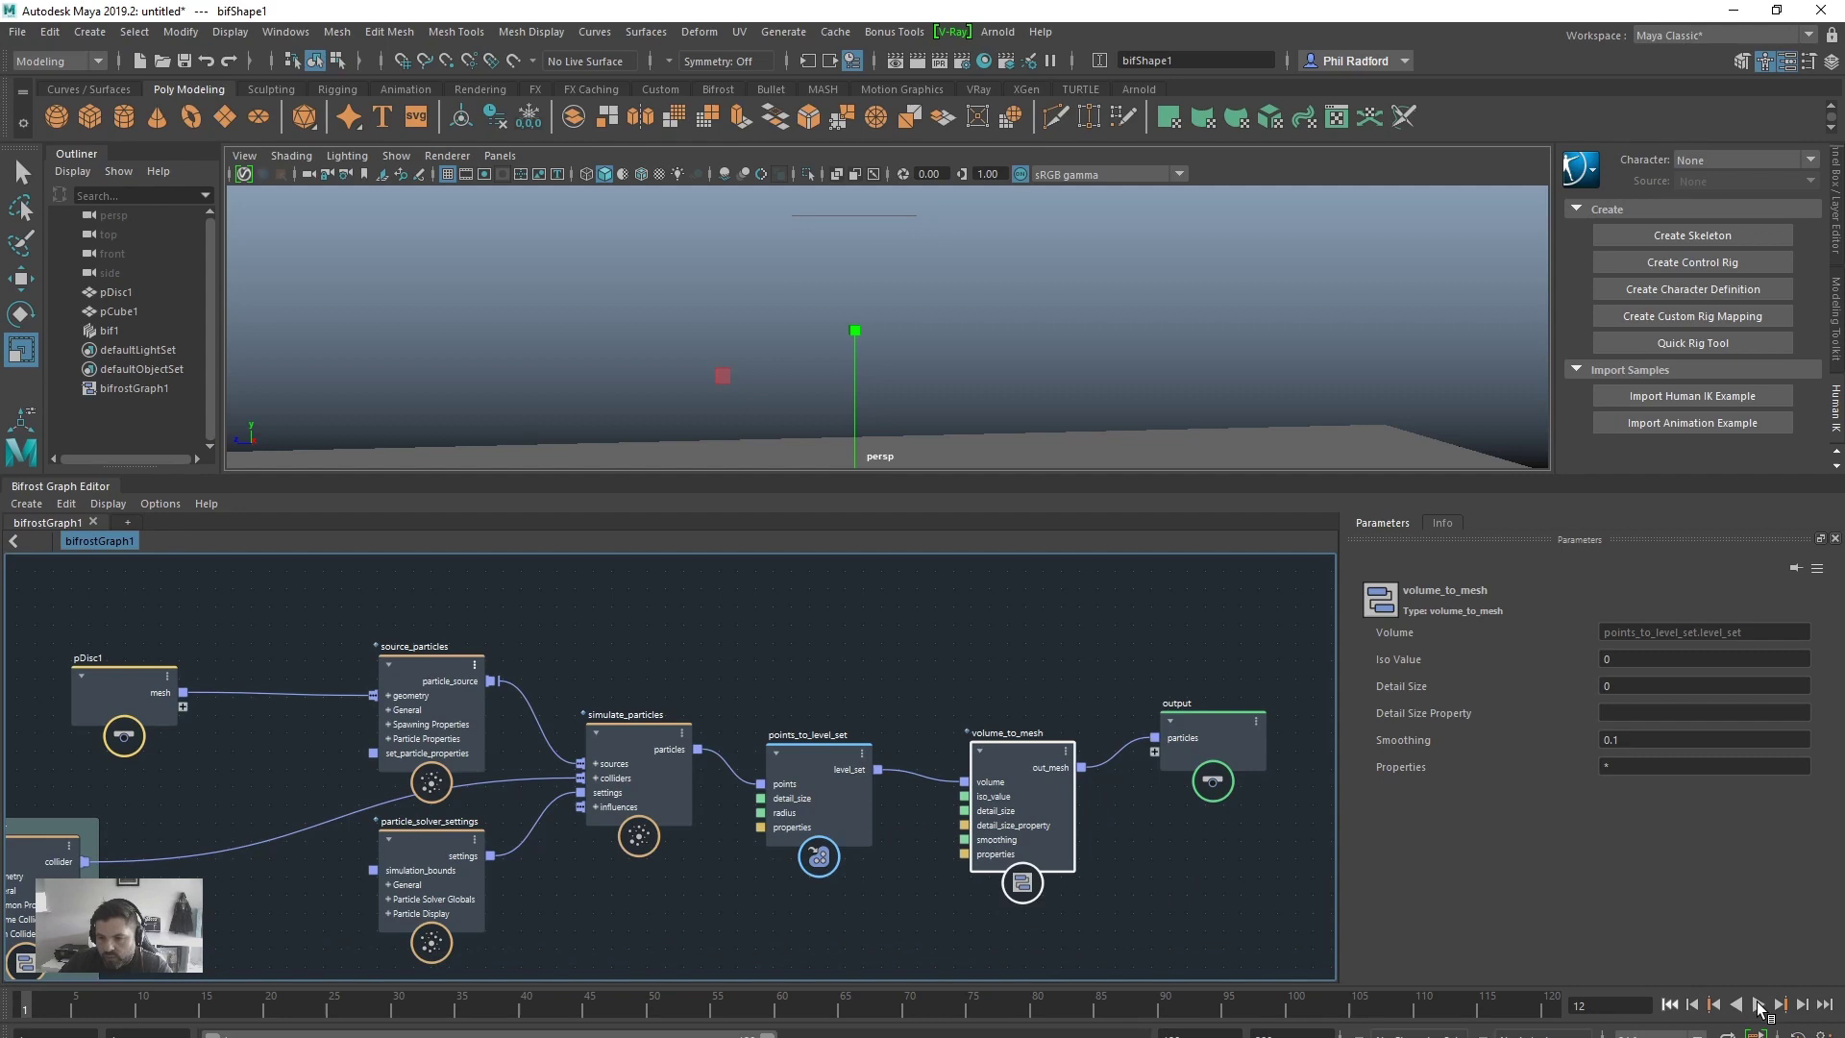
{"action": "left_click", "coordinate": [1759, 1005]}
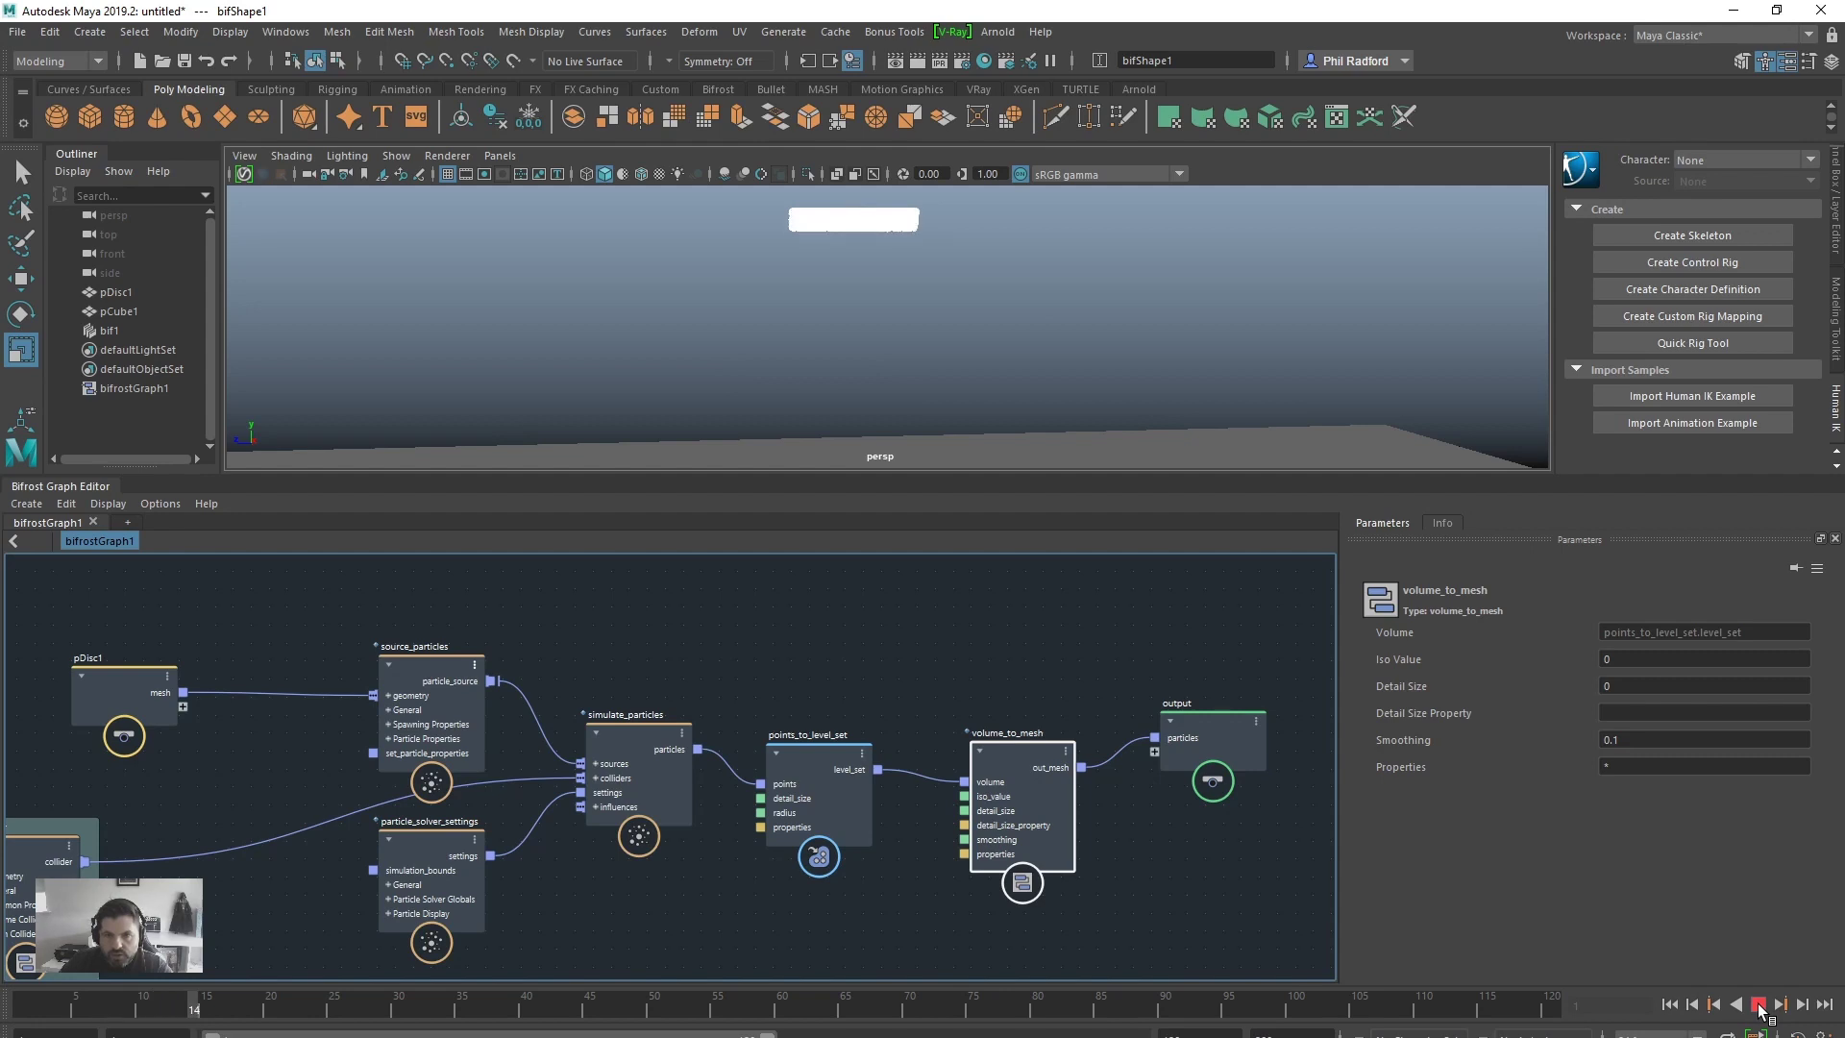
{"action": "left_click", "coordinate": [1758, 1005]}
Step: Deselect the Bifrost shape and examine the generated mesh up close and from several angles
{"action": "left_click", "coordinate": [1168, 291]}
{"action": "middle_click_drag", "start_coordinate": [937, 367], "coordinate": [947, 483], "text": "alt"}
{"action": "right_click_drag", "start_coordinate": [947, 462], "coordinate": [1501, 464], "text": "alt"}
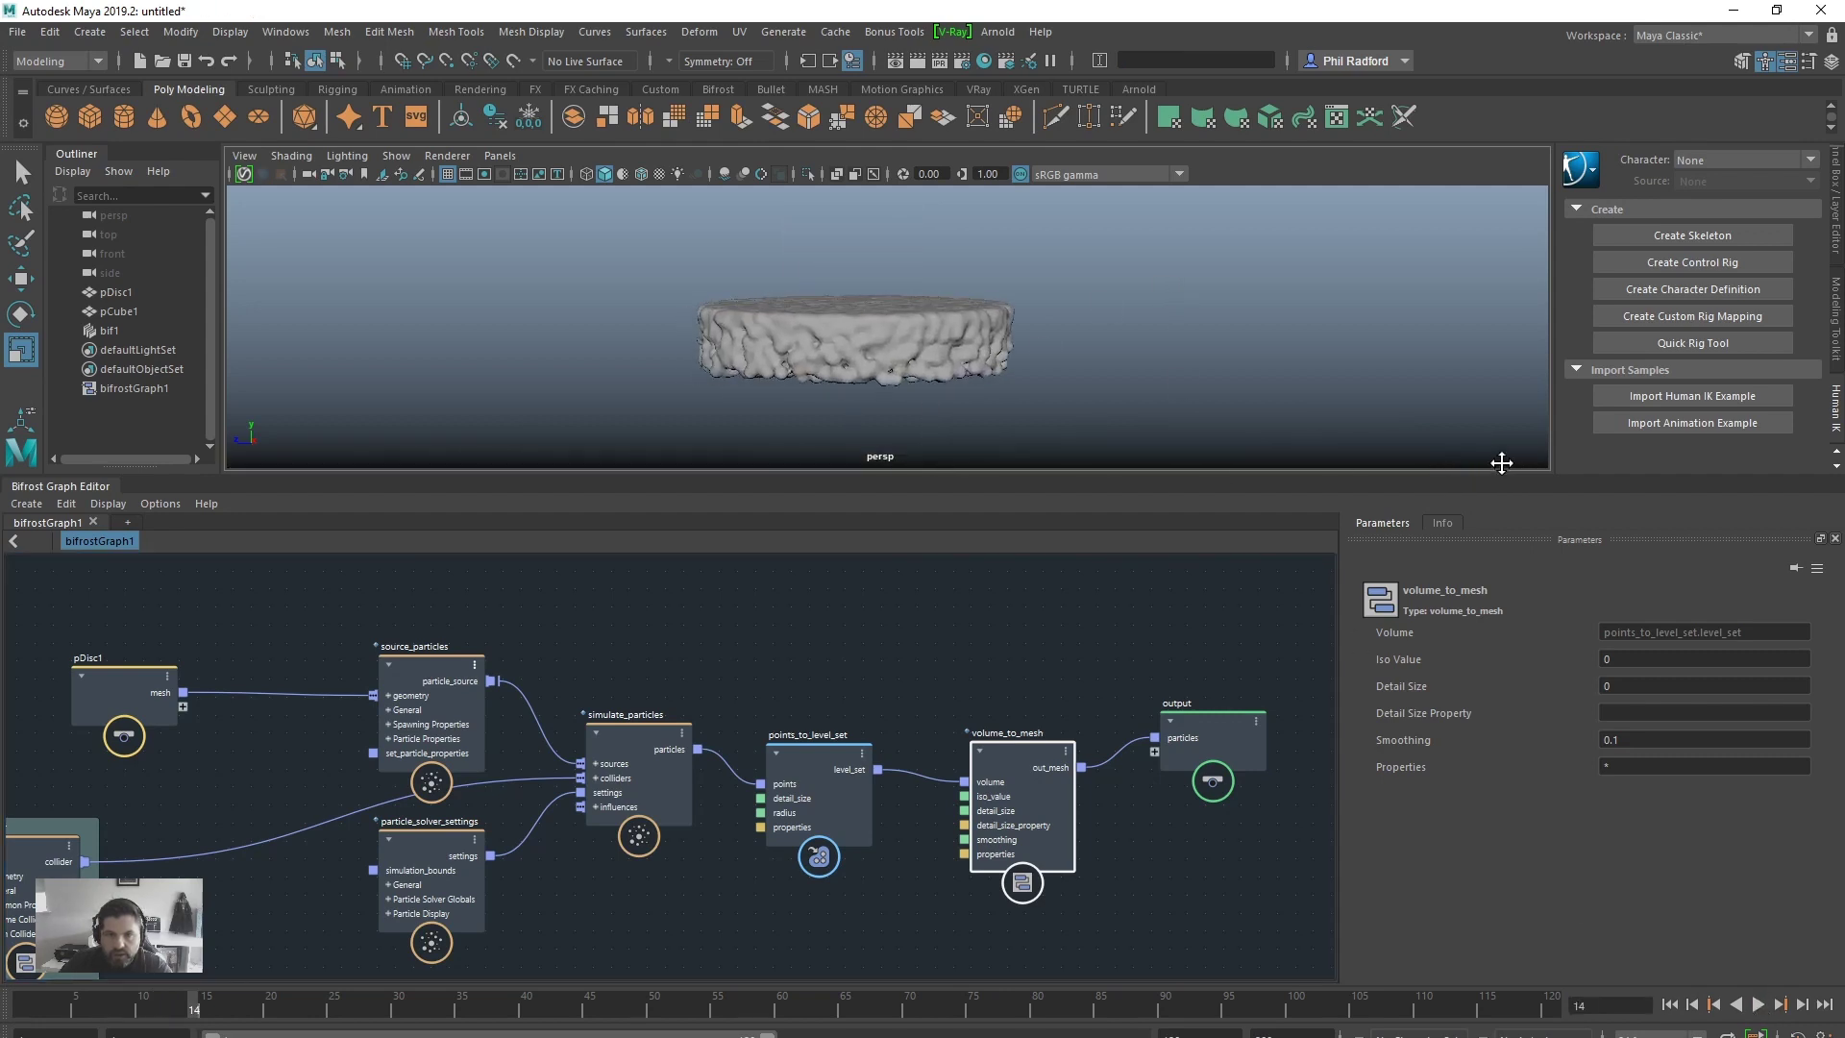
{"action": "left_click_drag", "start_coordinate": [937, 260], "coordinate": [973, 308], "text": "alt"}
{"action": "middle_click_drag", "start_coordinate": [923, 347], "coordinate": [865, 267], "text": "alt"}
{"action": "right_click_drag", "start_coordinate": [866, 267], "coordinate": [978, 304], "text": "alt"}
{"action": "mouse_move", "coordinate": [978, 304]}
{"action": "left_mouse_down", "text": "alt"}
{"action": "mouse_move", "coordinate": [921, 245]}
{"action": "mouse_move", "coordinate": [964, 272]}
{"action": "mouse_move", "coordinate": [955, 309]}
{"action": "left_mouse_up", "text": "alt"}
{"action": "right_click_drag", "start_coordinate": [1441, 422], "coordinate": [1198, 387], "text": "alt"}
{"action": "left_click_drag", "start_coordinate": [1199, 387], "coordinate": [1105, 351], "text": "alt"}
{"action": "right_click_drag", "start_coordinate": [1105, 350], "coordinate": [986, 346], "text": "alt"}
{"action": "left_click_drag", "start_coordinate": [986, 345], "coordinate": [1008, 315], "text": "alt"}
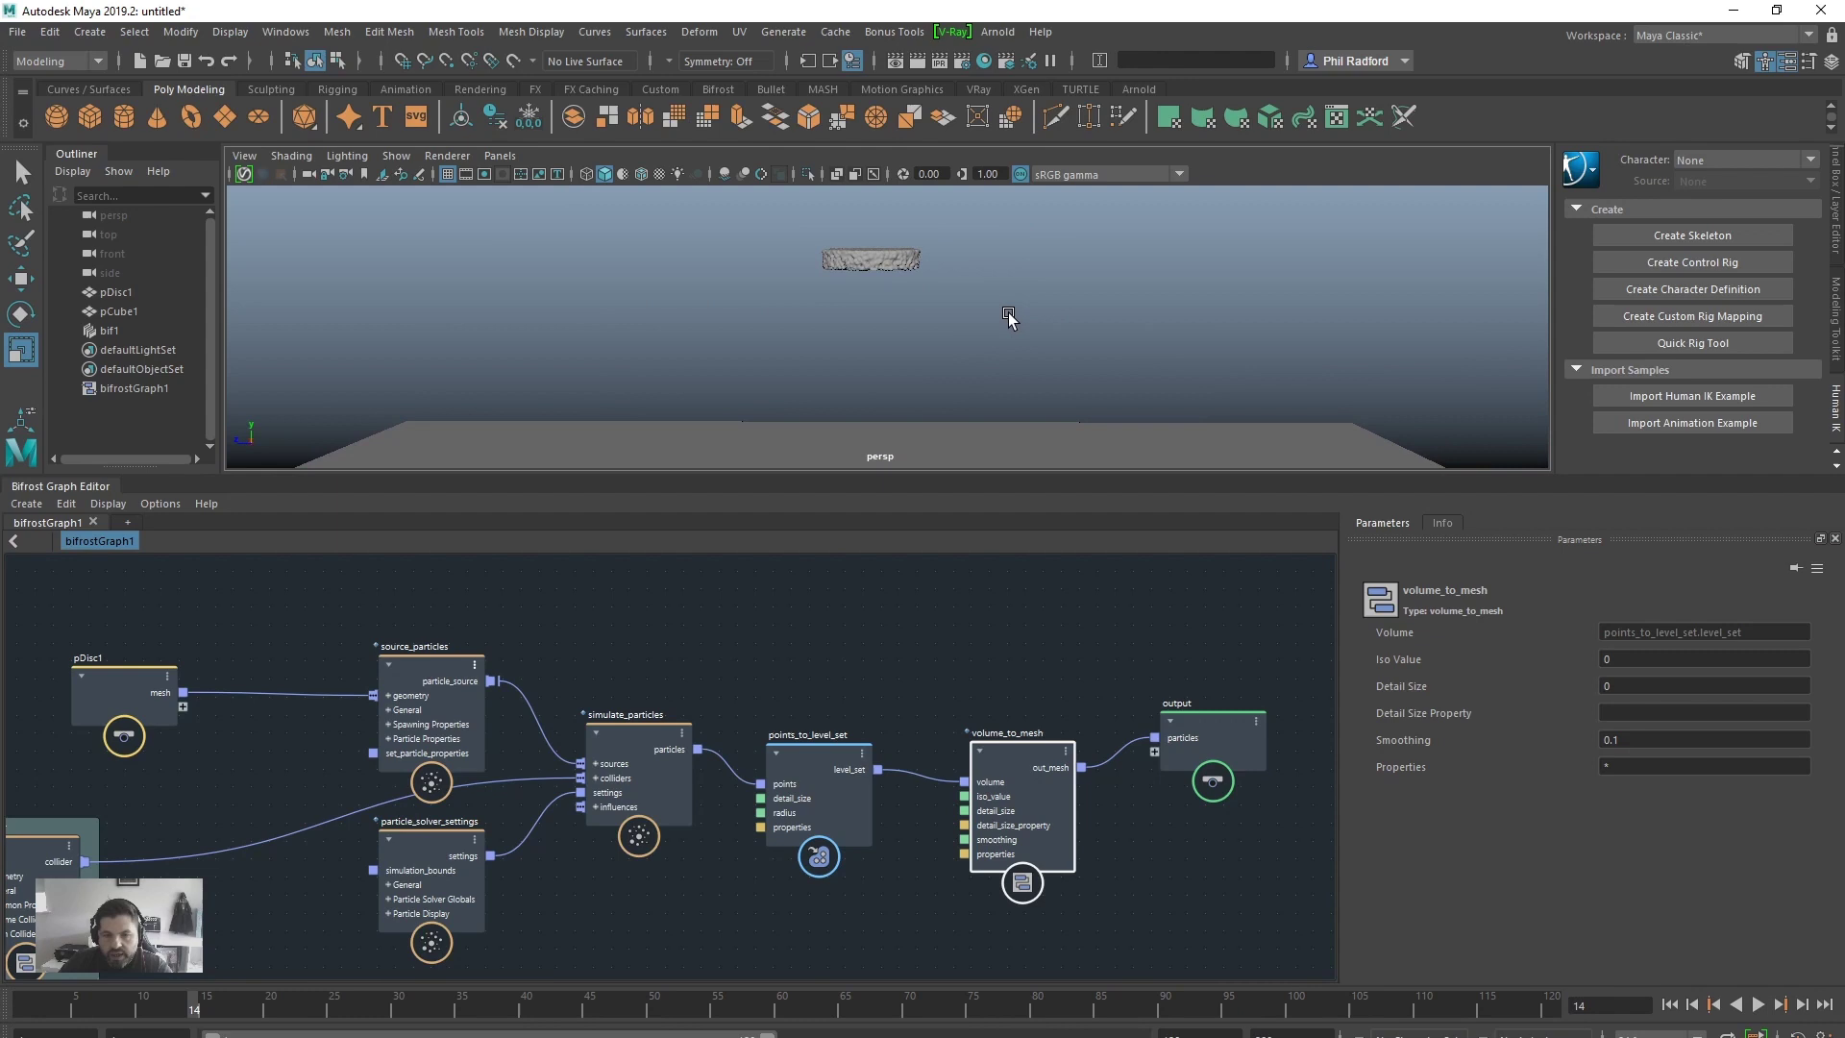
Step: Rearrange the graph with simulate_particles beside source_particles, points_to_level_set below it, and volume_to_mesh closer to them
{"action": "middle_click_drag", "start_coordinate": [912, 653], "coordinate": [999, 568], "text": "alt"}
{"action": "right_click_drag", "start_coordinate": [1000, 568], "coordinate": [878, 576], "text": "alt"}
{"action": "middle_click_drag", "start_coordinate": [879, 577], "coordinate": [836, 664], "text": "alt"}
{"action": "right_click_drag", "start_coordinate": [836, 664], "coordinate": [908, 647], "text": "alt"}
{"action": "left_click_drag", "start_coordinate": [742, 689], "coordinate": [689, 637]}
{"action": "left_click_drag", "start_coordinate": [892, 711], "coordinate": [722, 798]}
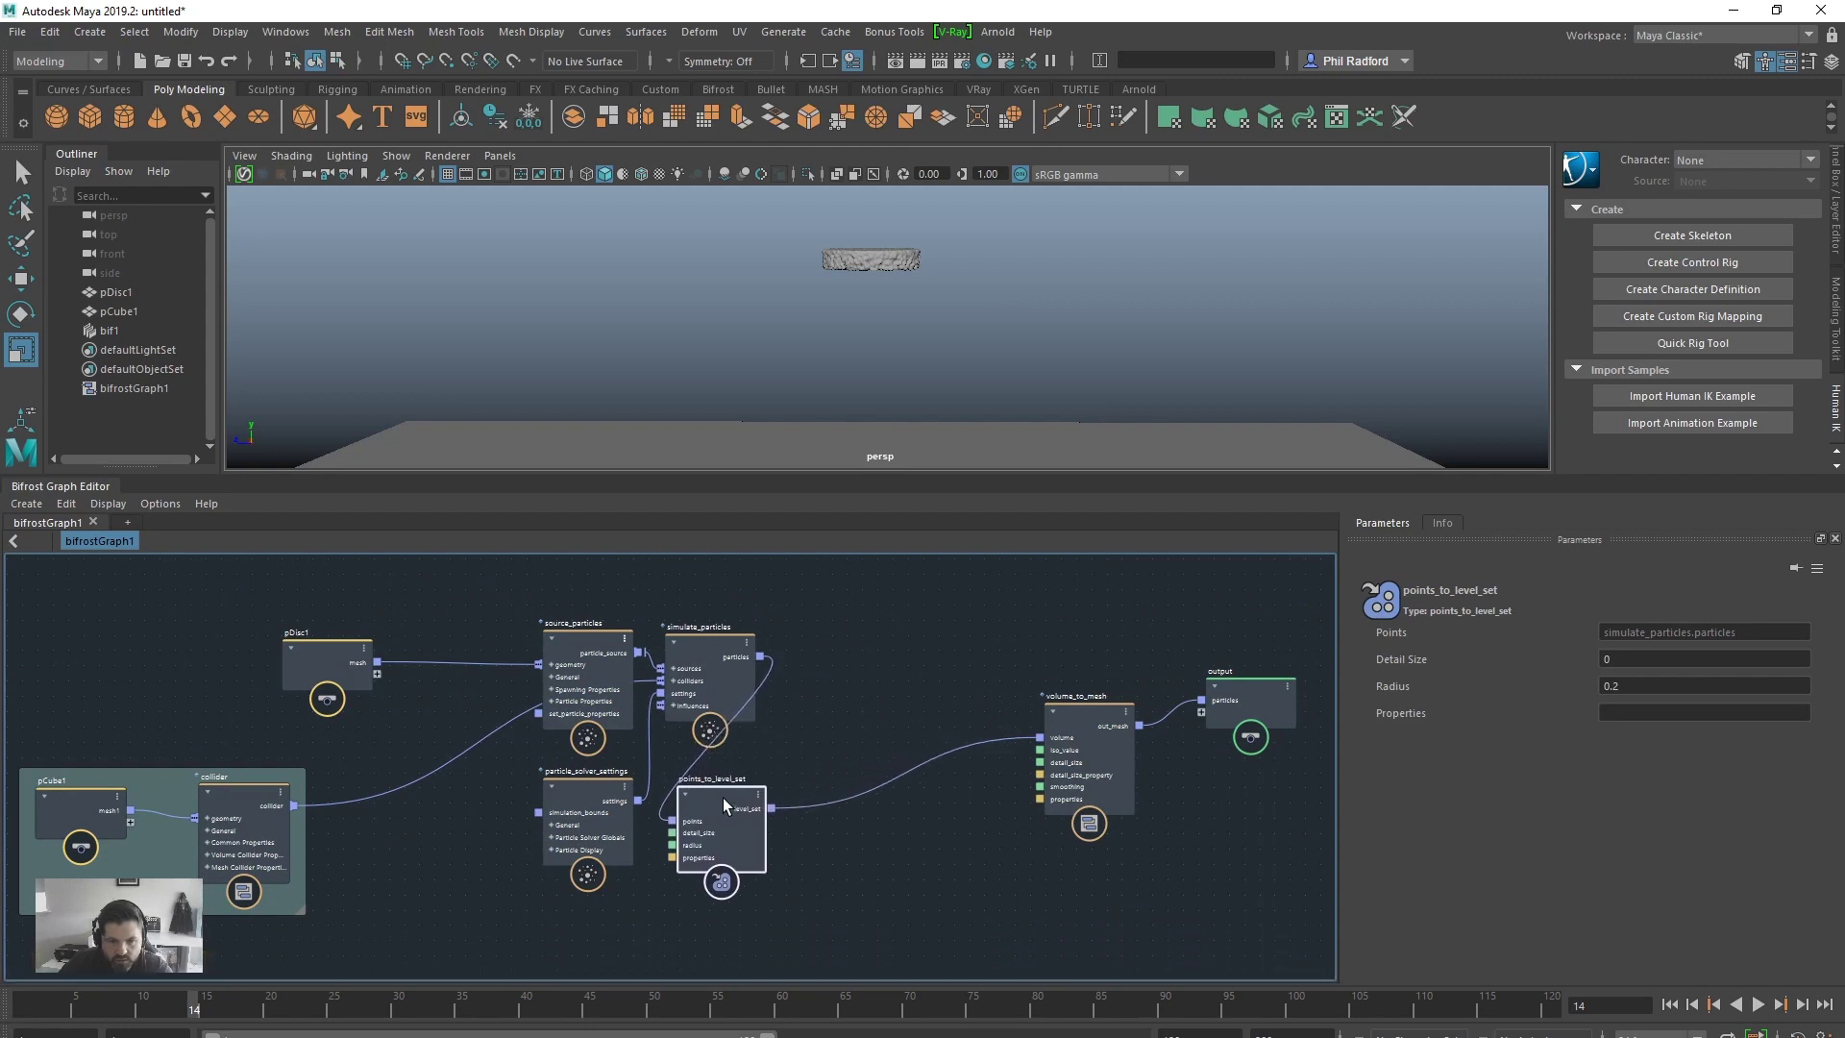
{"action": "left_click_drag", "start_coordinate": [1082, 712], "coordinate": [1018, 693]}
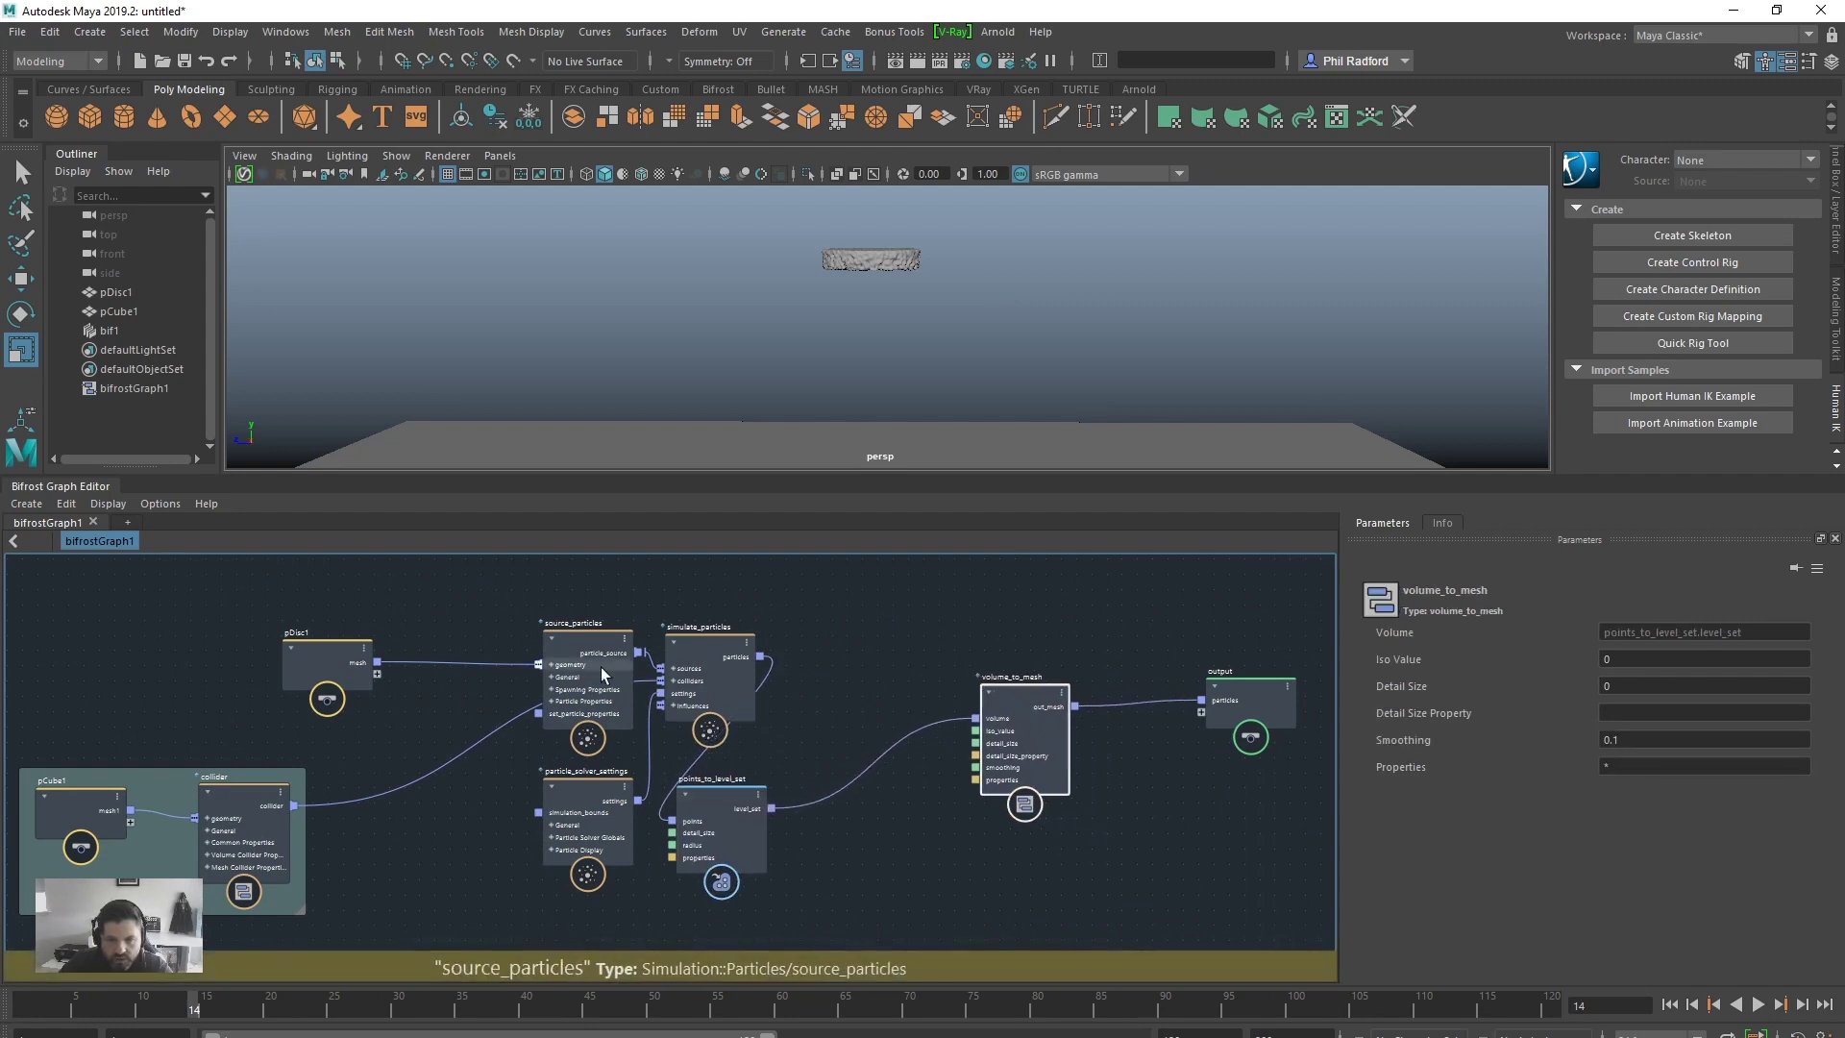
{"action": "left_click_drag", "start_coordinate": [717, 649], "coordinate": [723, 642]}
Step: Create a backdrop around source_particles, particle_solver_settings, simulate_particles and points_to_level_set
{"action": "left_click_drag", "start_coordinate": [495, 597], "coordinate": [820, 903]}
{"action": "right_click", "coordinate": [821, 903]}
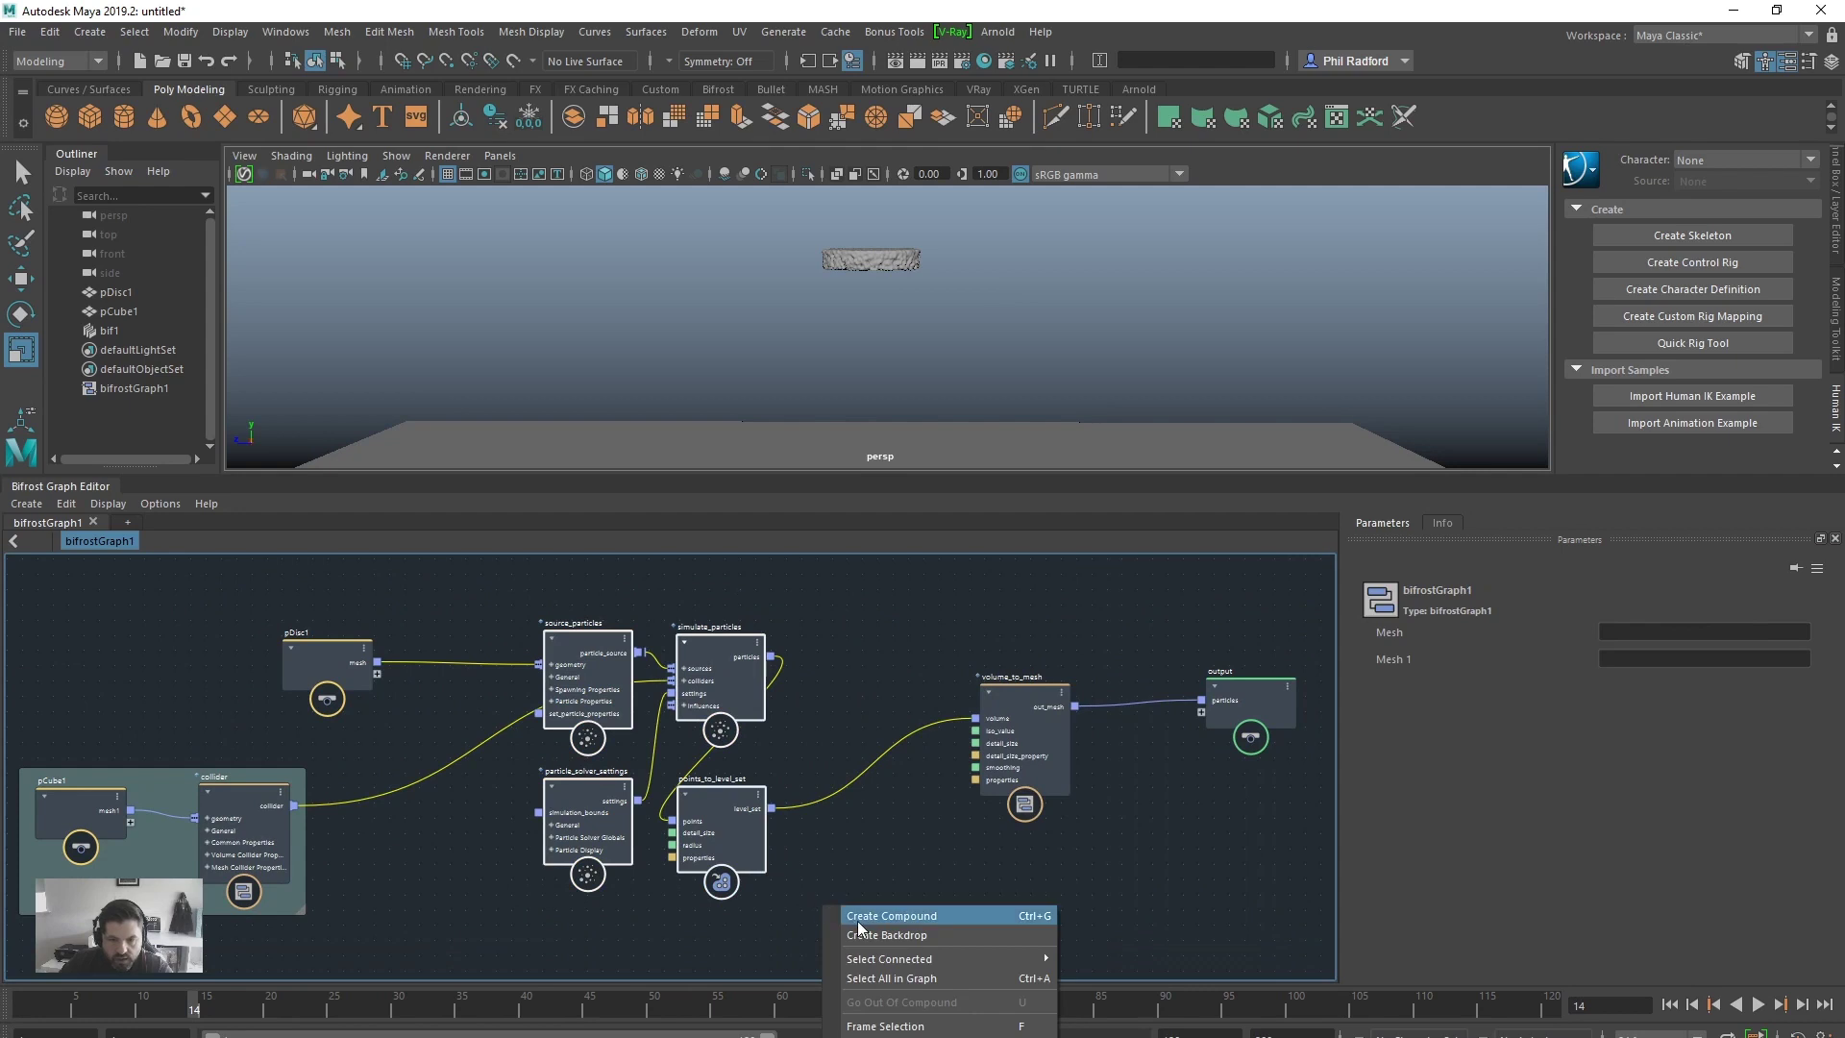
{"action": "left_click", "coordinate": [860, 935]}
{"action": "middle_click_drag", "start_coordinate": [835, 827], "coordinate": [1037, 856]}
Step: Move pDisc1 above the collider backdrop and volume_to_mesh closer to the particle backdrop
{"action": "left_click_drag", "start_coordinate": [487, 642], "coordinate": [239, 644]}
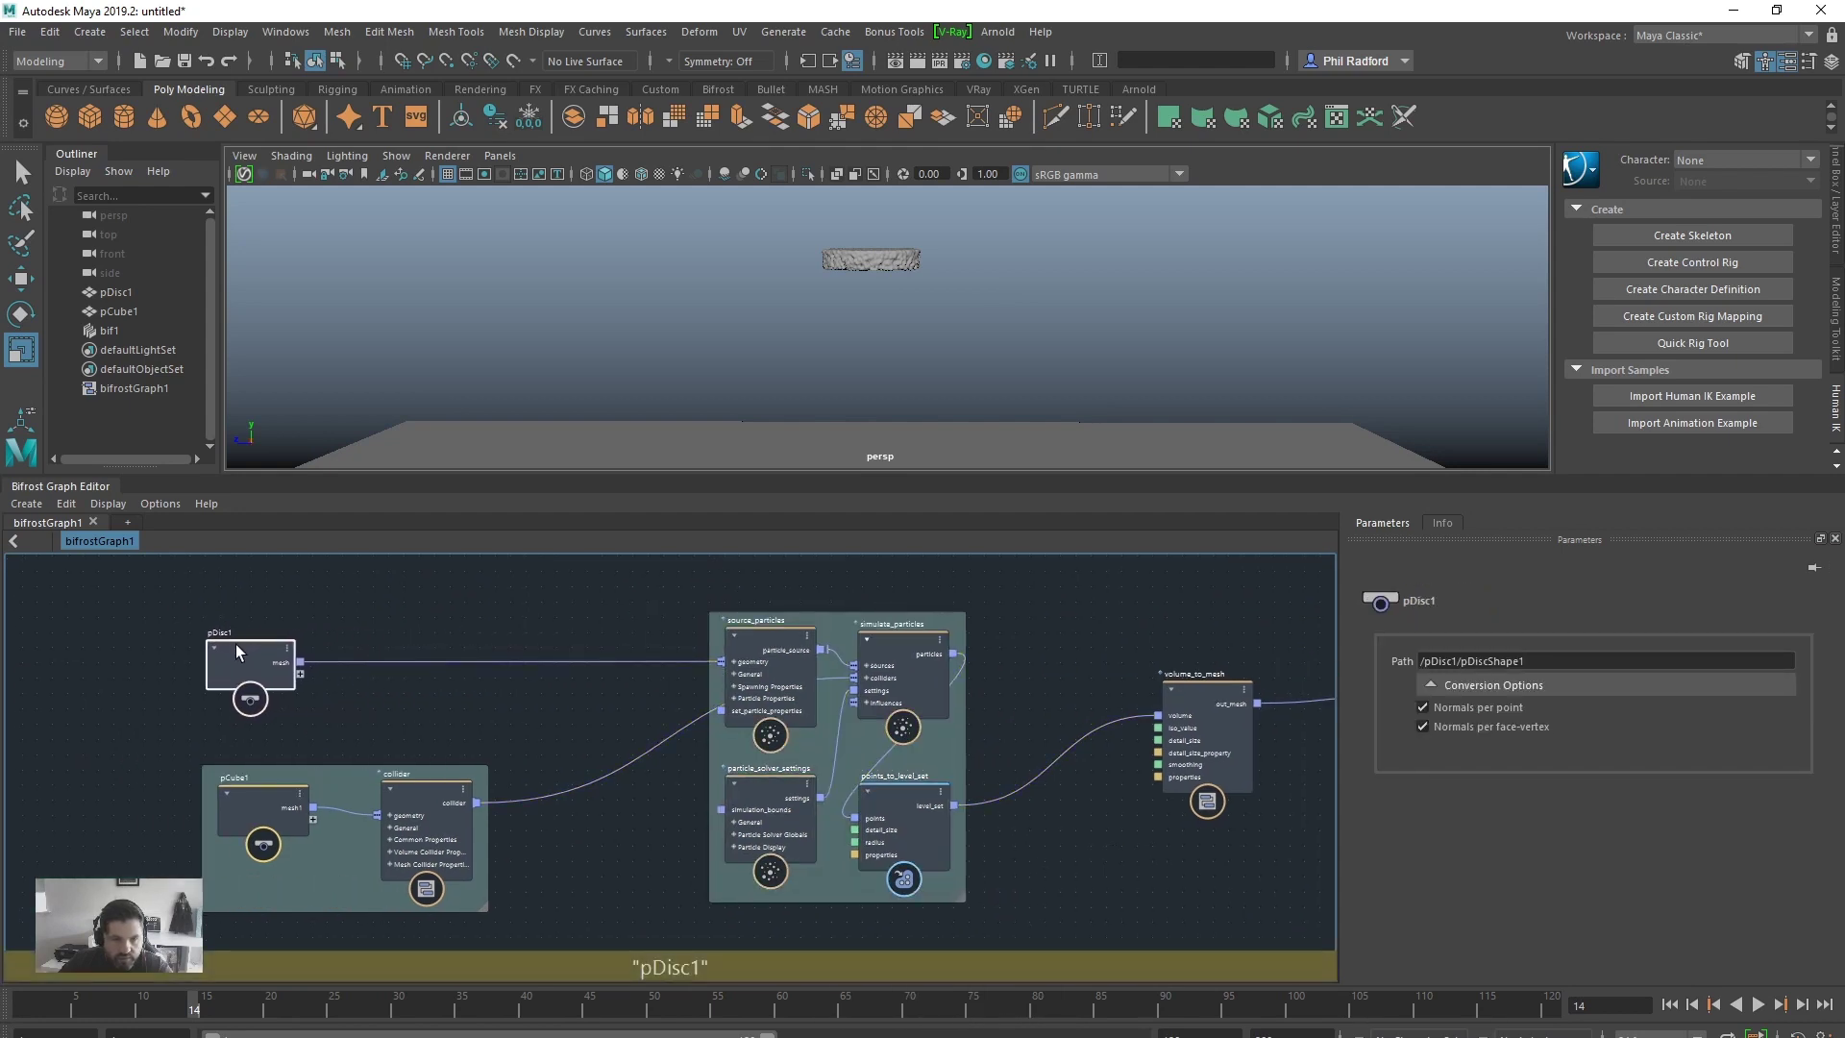
{"action": "middle_click_drag", "start_coordinate": [1171, 814], "coordinate": [948, 788]}
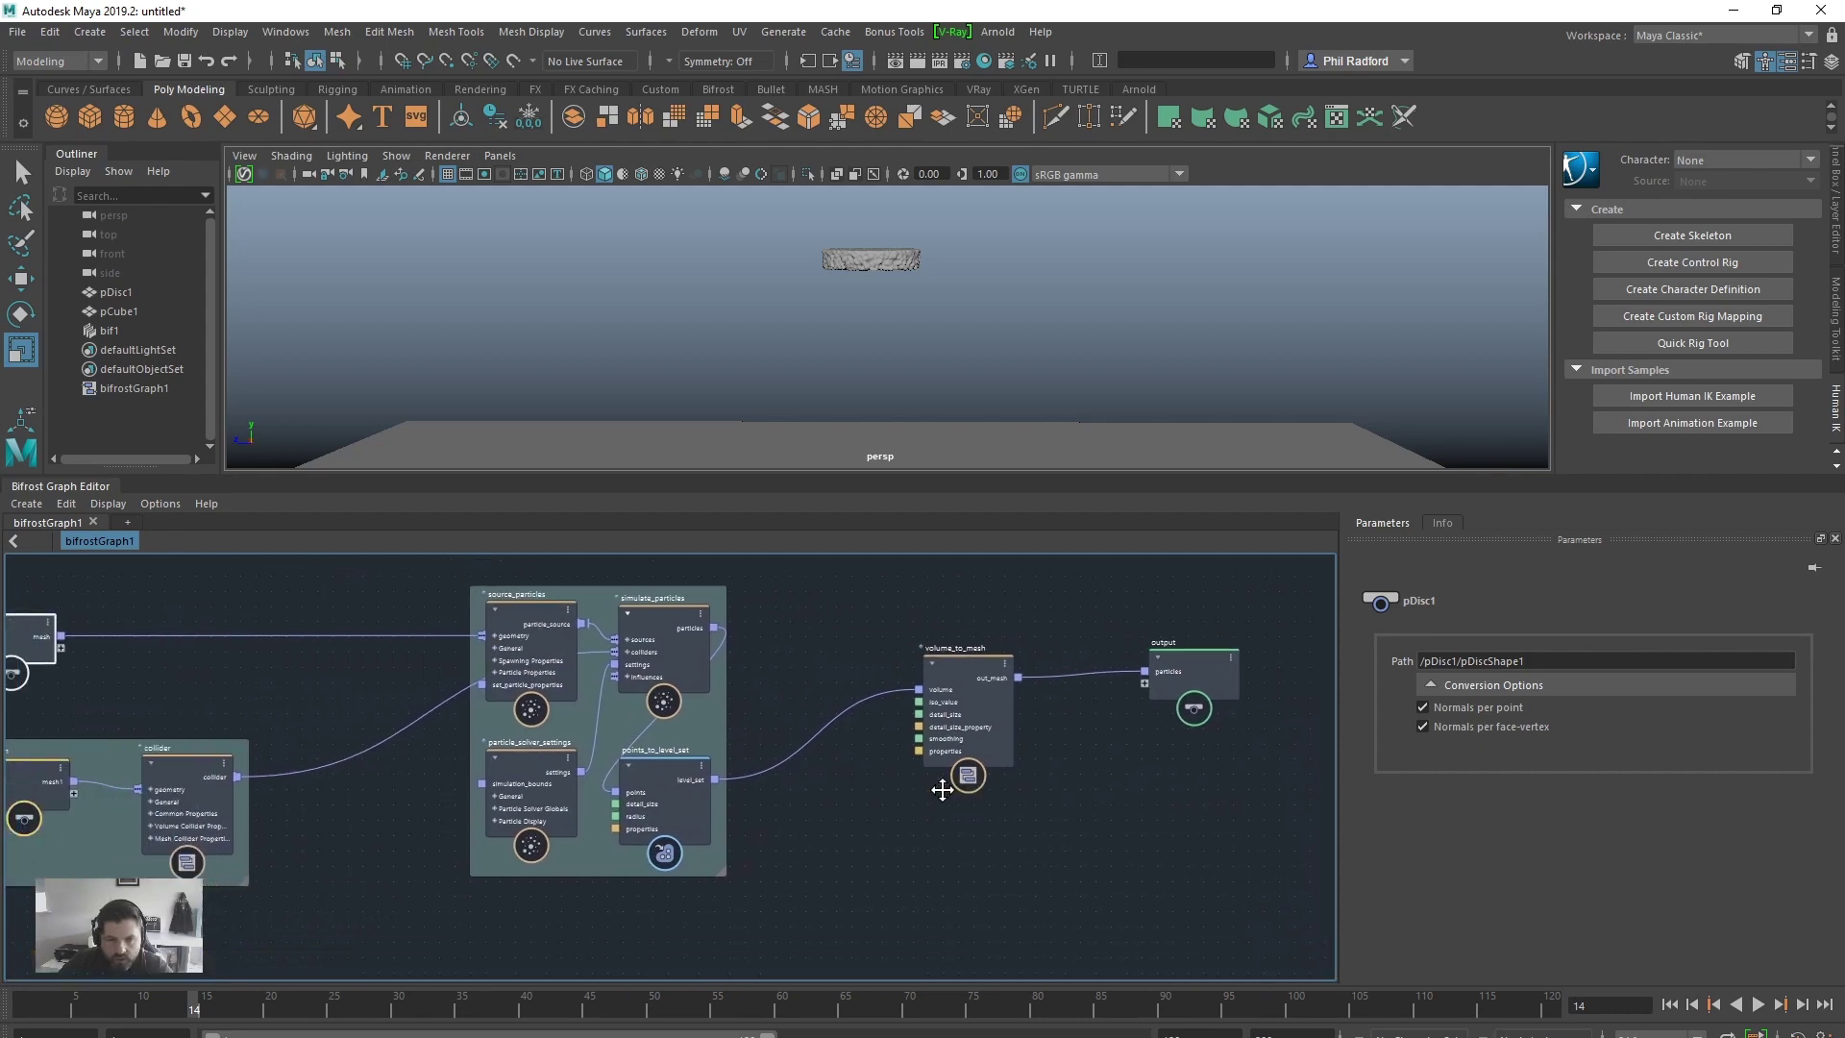
{"action": "left_click_drag", "start_coordinate": [961, 658], "coordinate": [874, 643]}
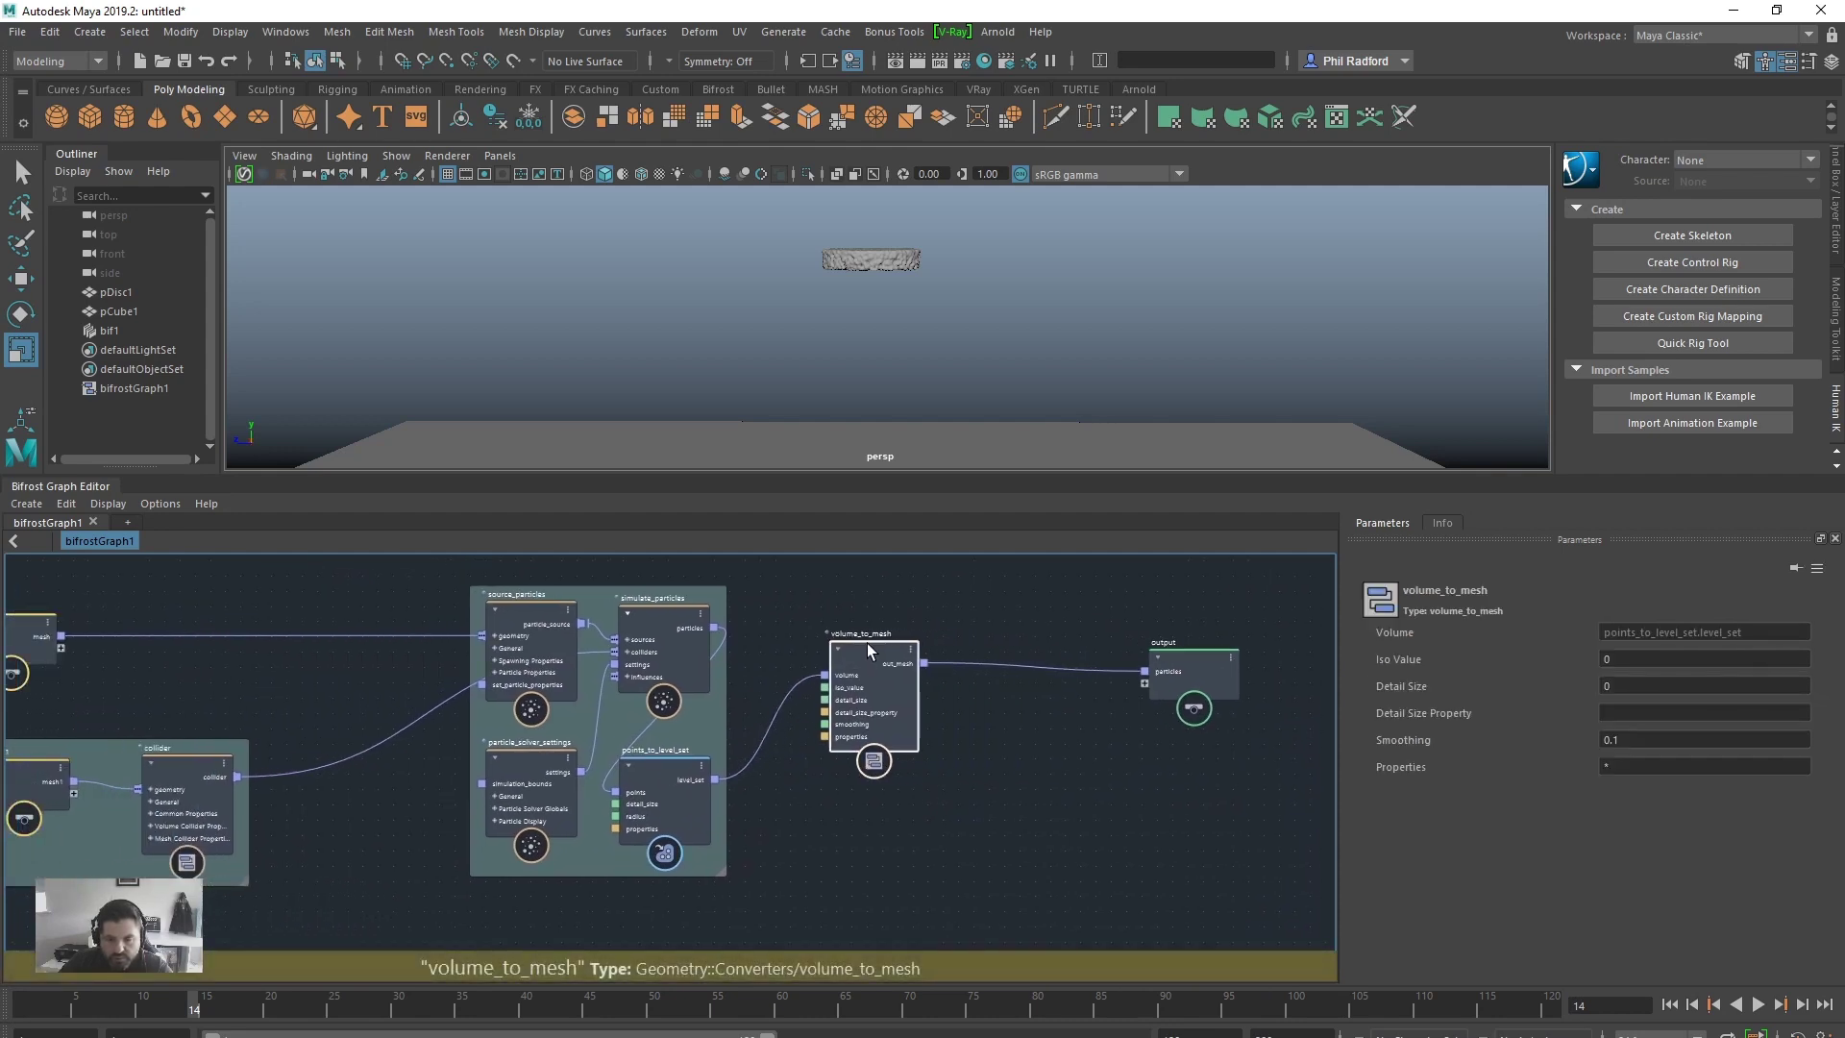
Step: Add an assign_material node and place it below the link between volume_to_mesh and output
{"action": "middle_click_drag", "start_coordinate": [1026, 812], "coordinate": [957, 775]}
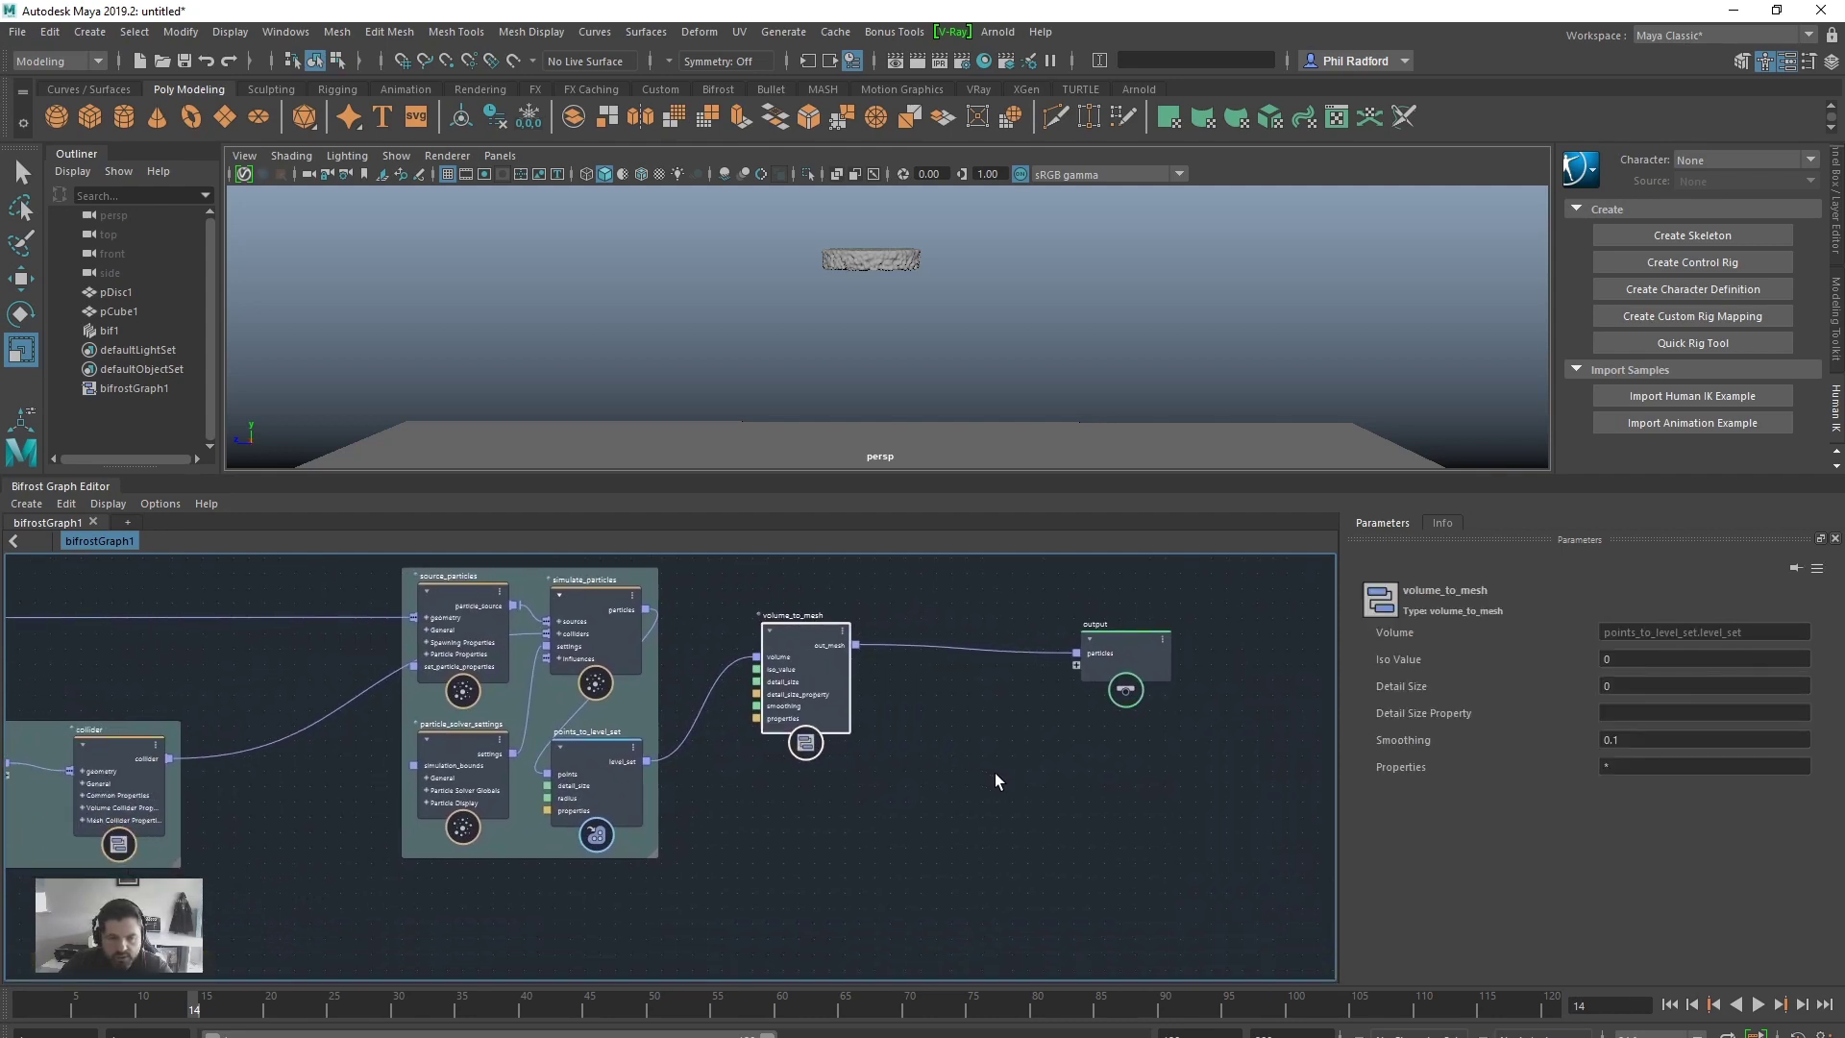
{"action": "key", "text": "Tab"}
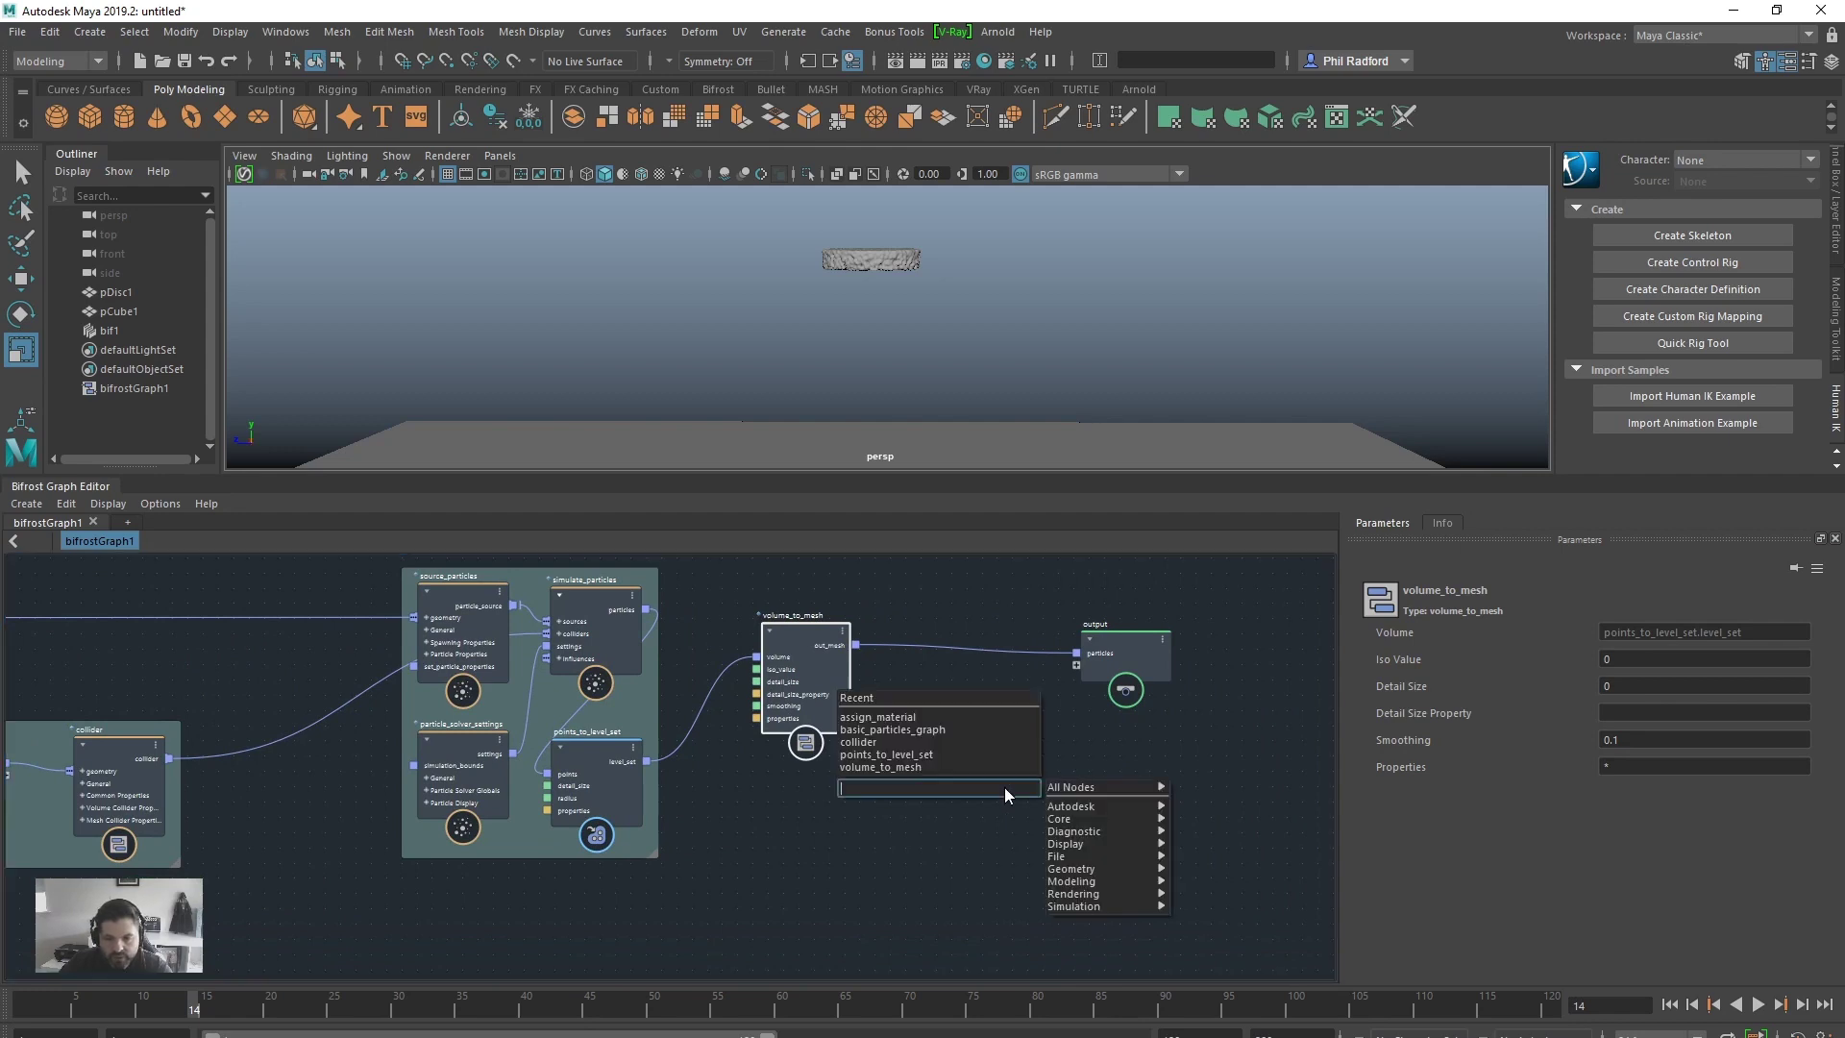
{"action": "type", "text": "assig"}
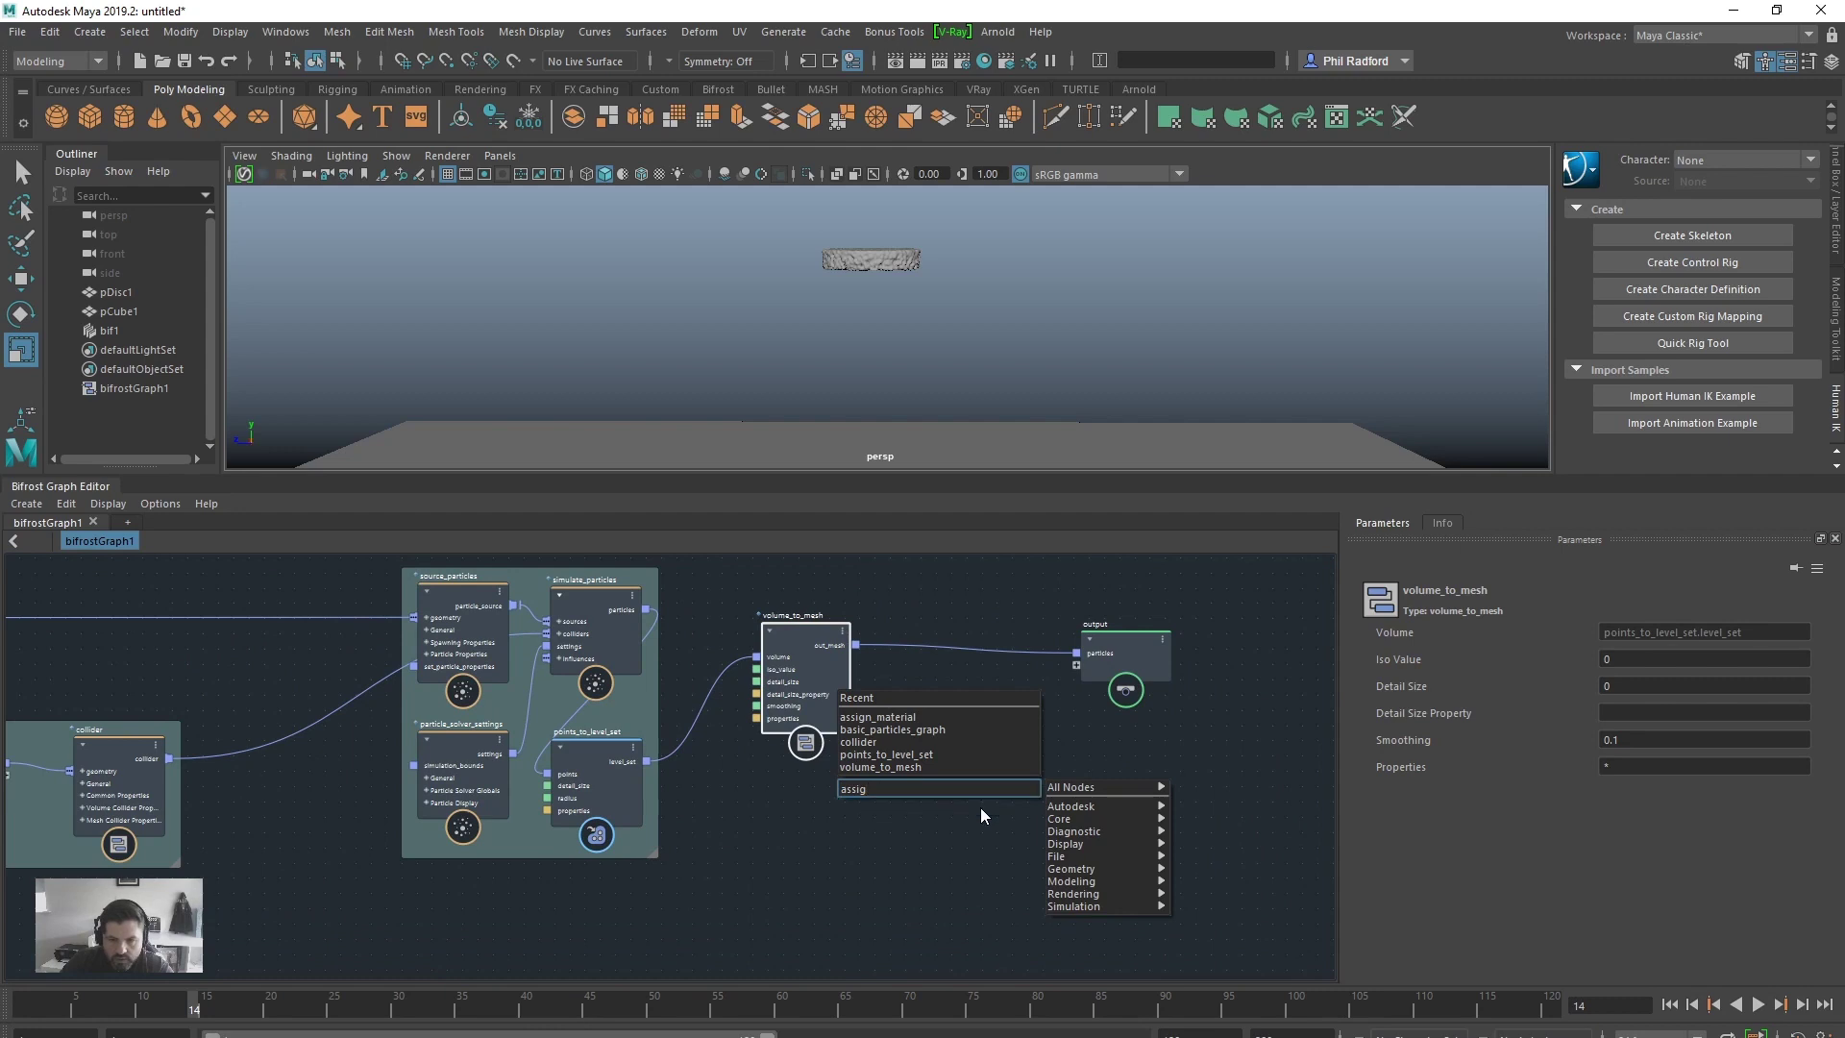
{"action": "left_click", "coordinate": [979, 806]}
{"action": "left_click_drag", "start_coordinate": [997, 798], "coordinate": [1014, 740]}
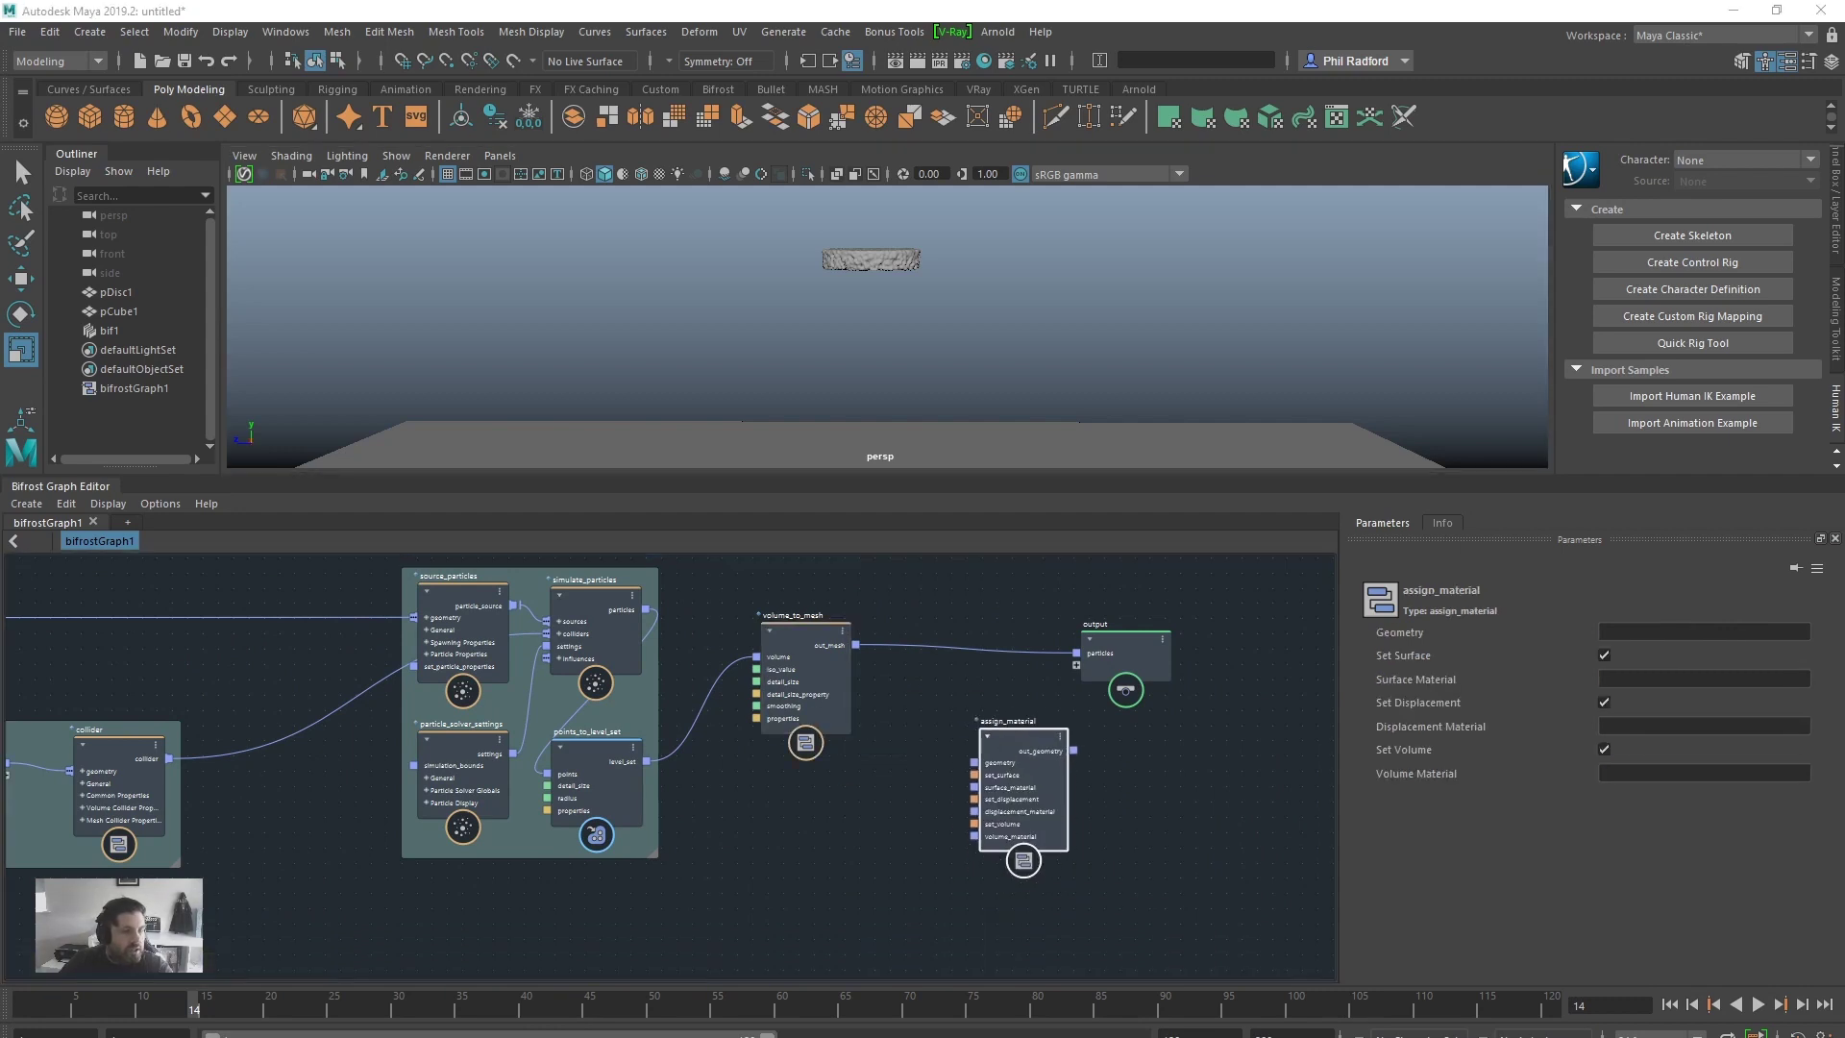
Step: Create an aiStandardSurface material in Hypershade and bring it into the Bifrost graph as a node near assign_material
{"action": "left_click_drag", "start_coordinate": [0, 246], "coordinate": [1259, 6]}
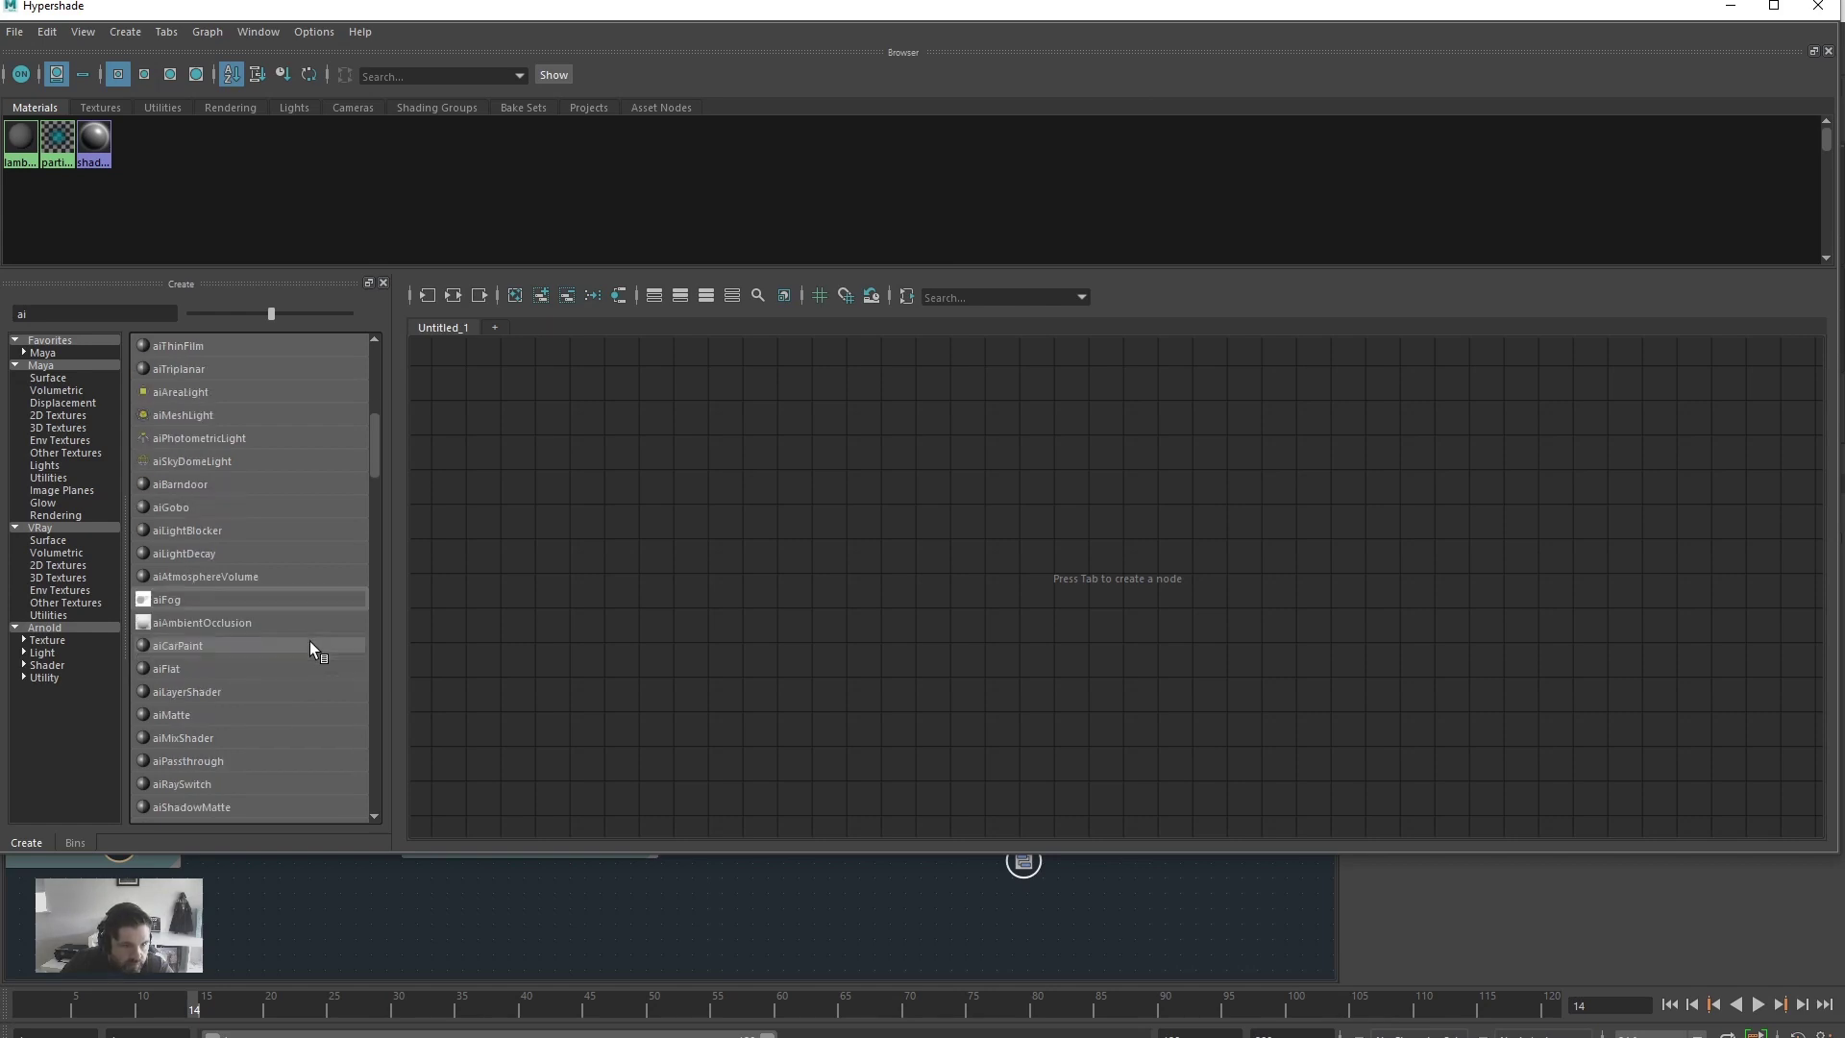
{"action": "scroll", "coordinate": [309, 642], "scroll_direction": "down", "scroll_amount": 2}
{"action": "left_click", "coordinate": [212, 714]}
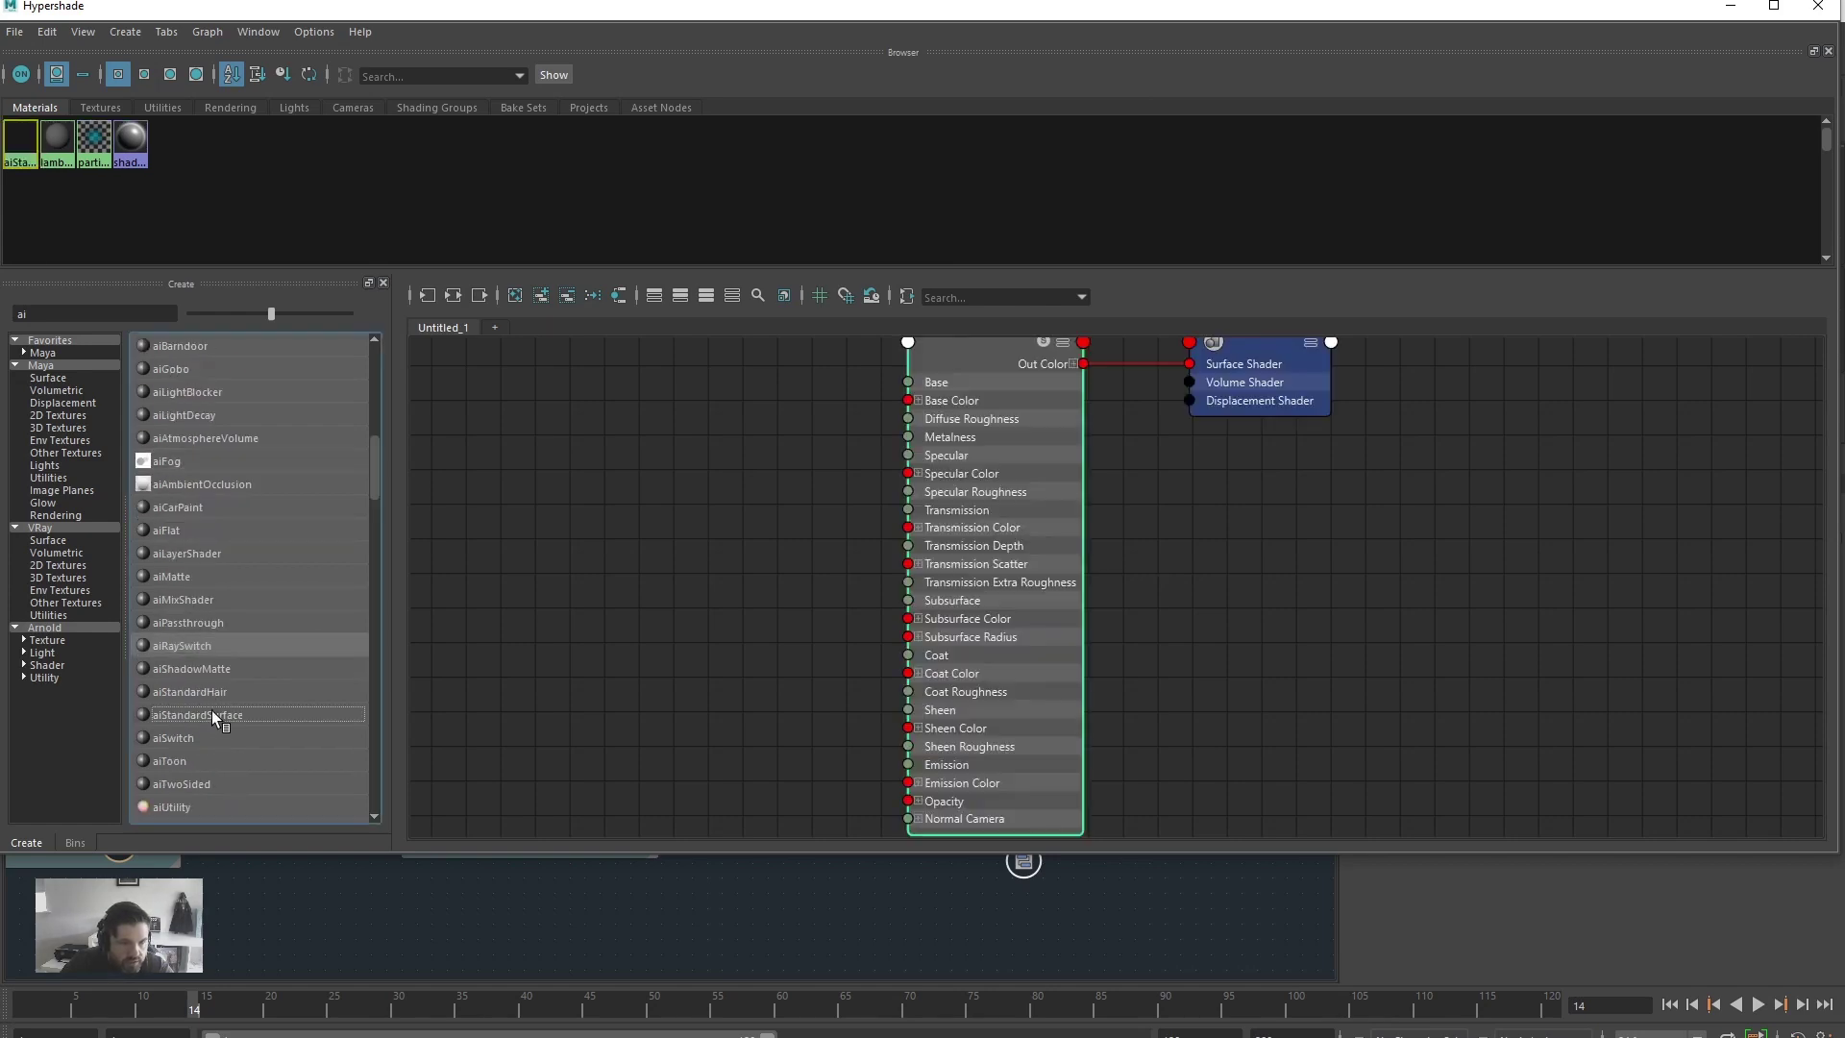
{"action": "double_click", "coordinate": [1249, 16]}
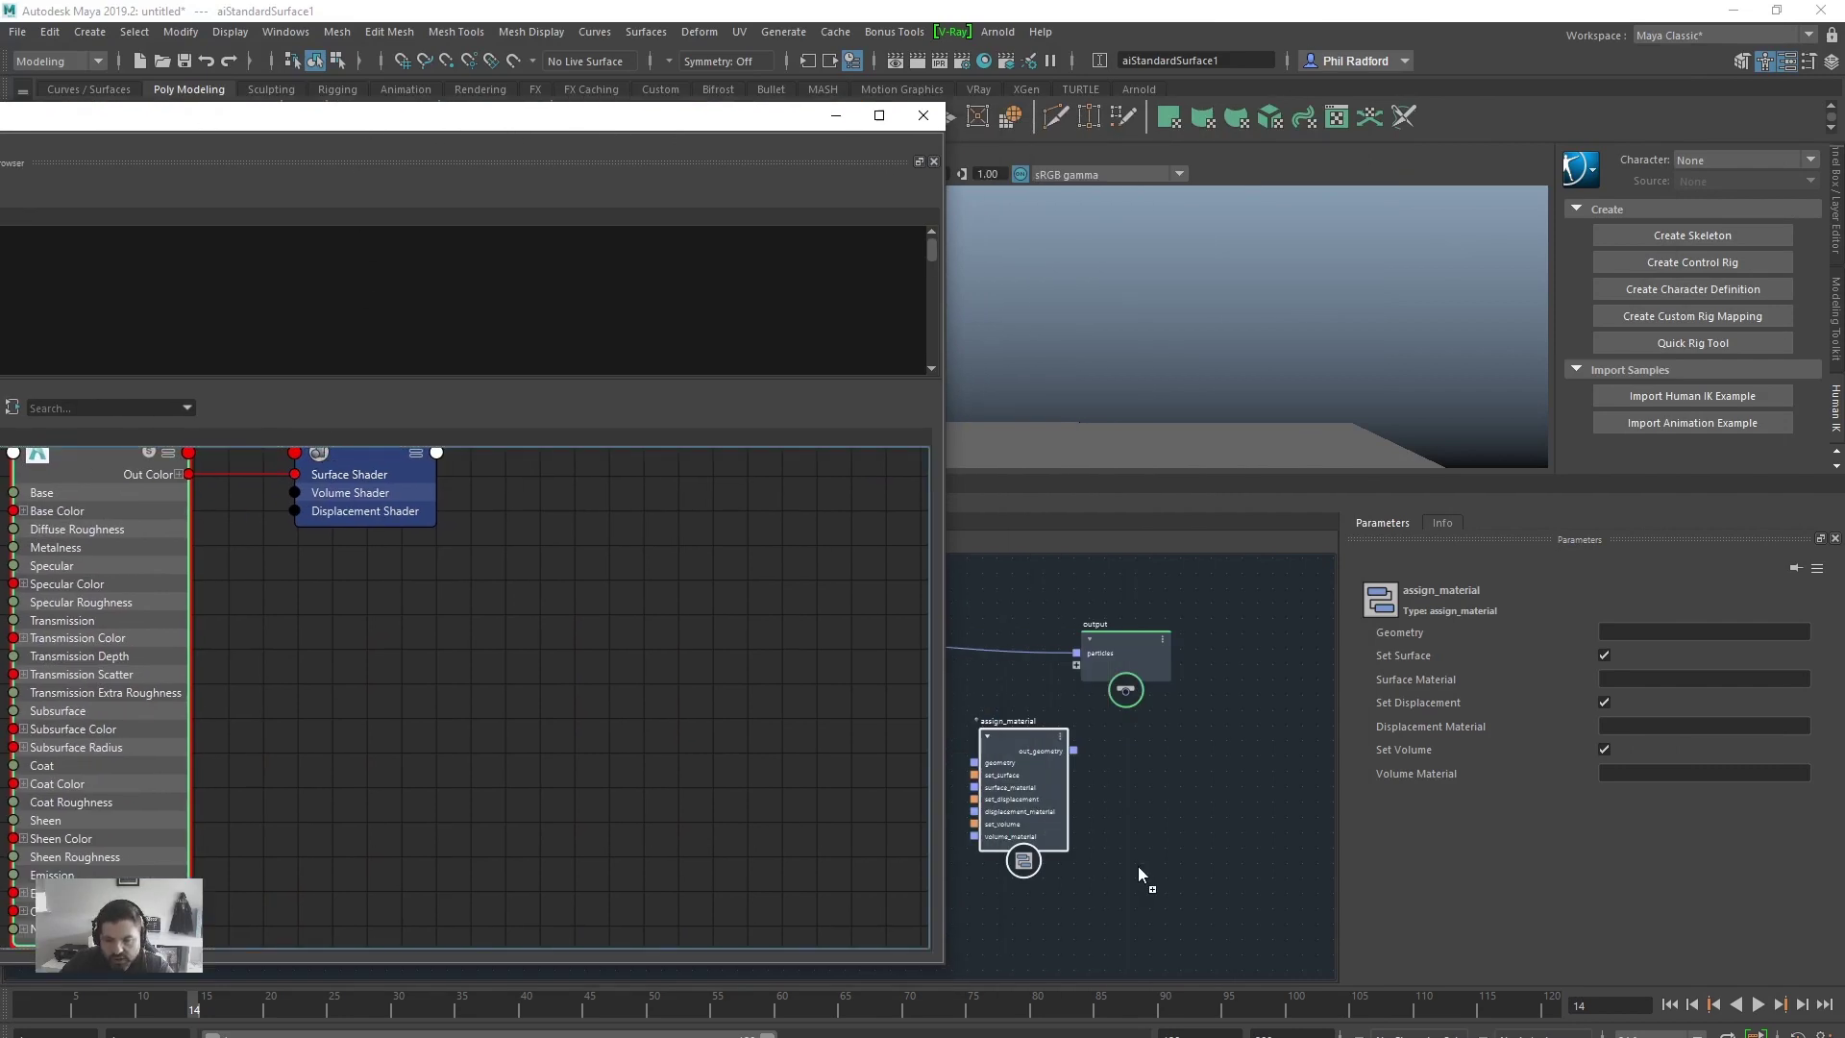
{"action": "left_click_drag", "start_coordinate": [1138, 866], "coordinate": [1137, 865]}
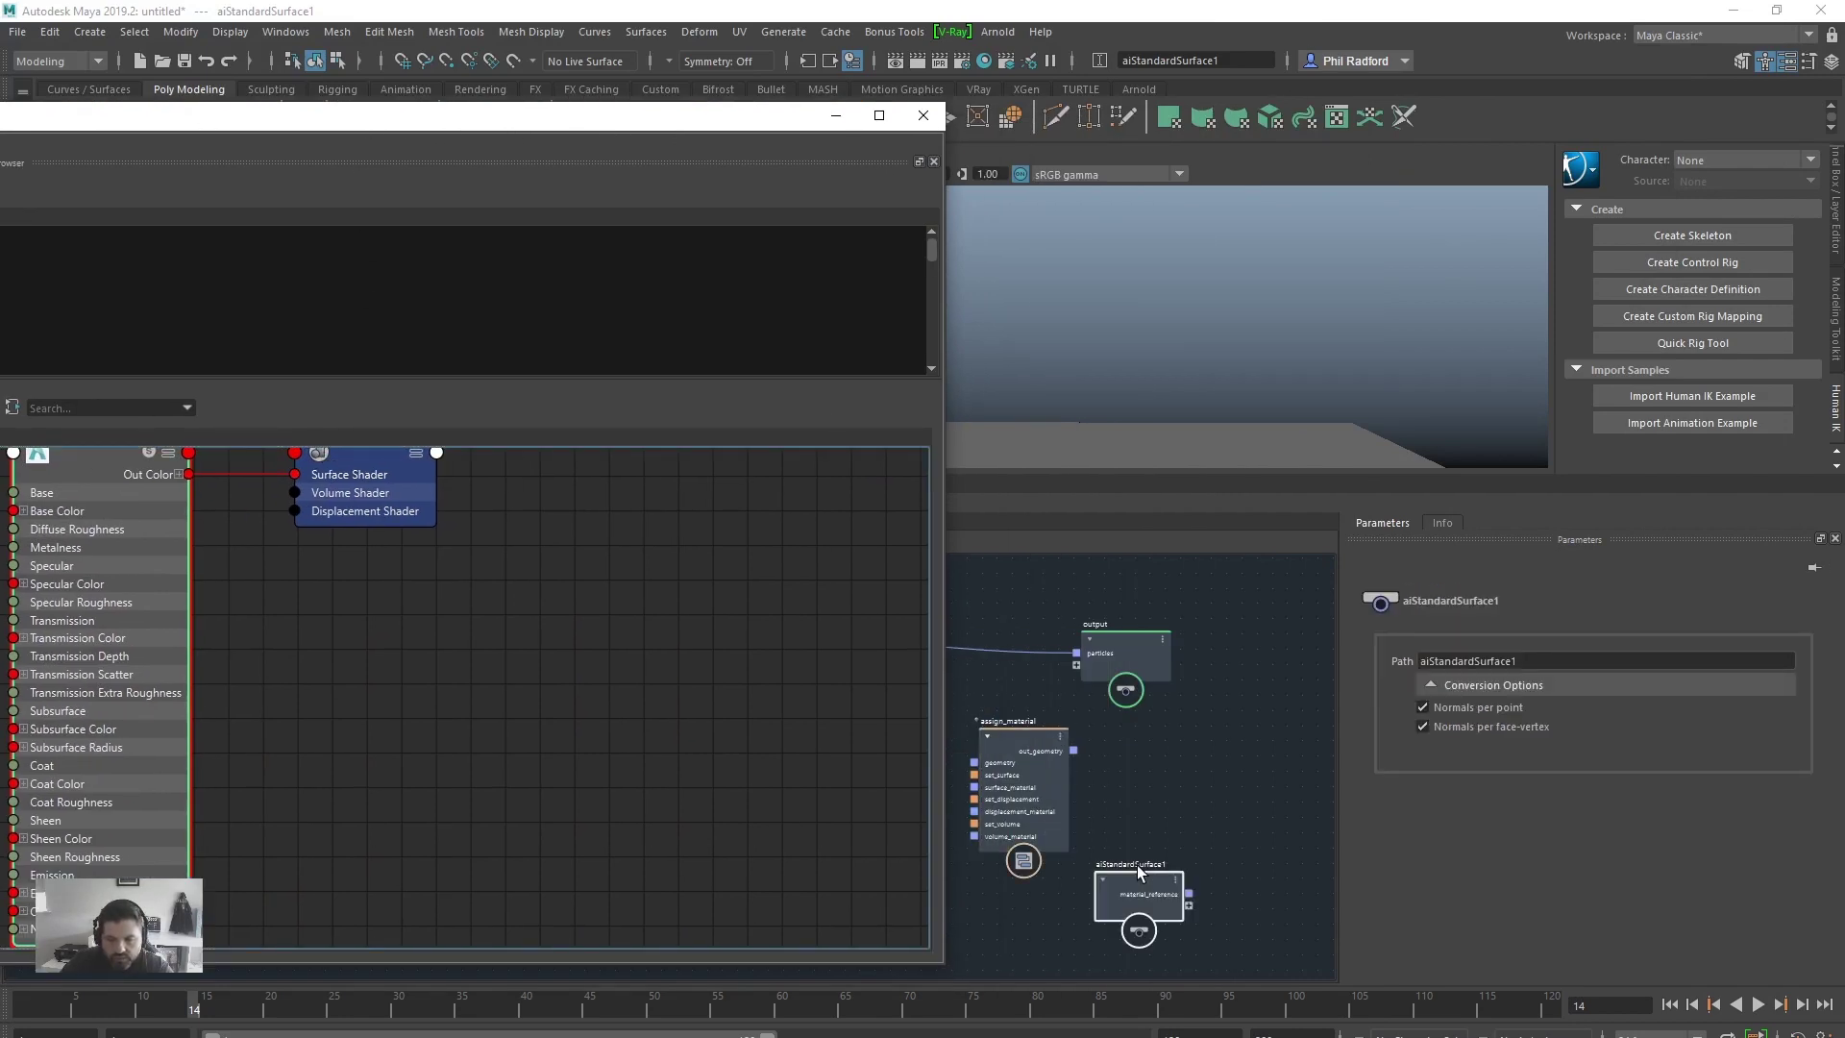
Step: Place aiStandardSurface1 beside the inputs of assign_material and connect its material_reference to surface_material
{"action": "left_click", "coordinate": [834, 117]}
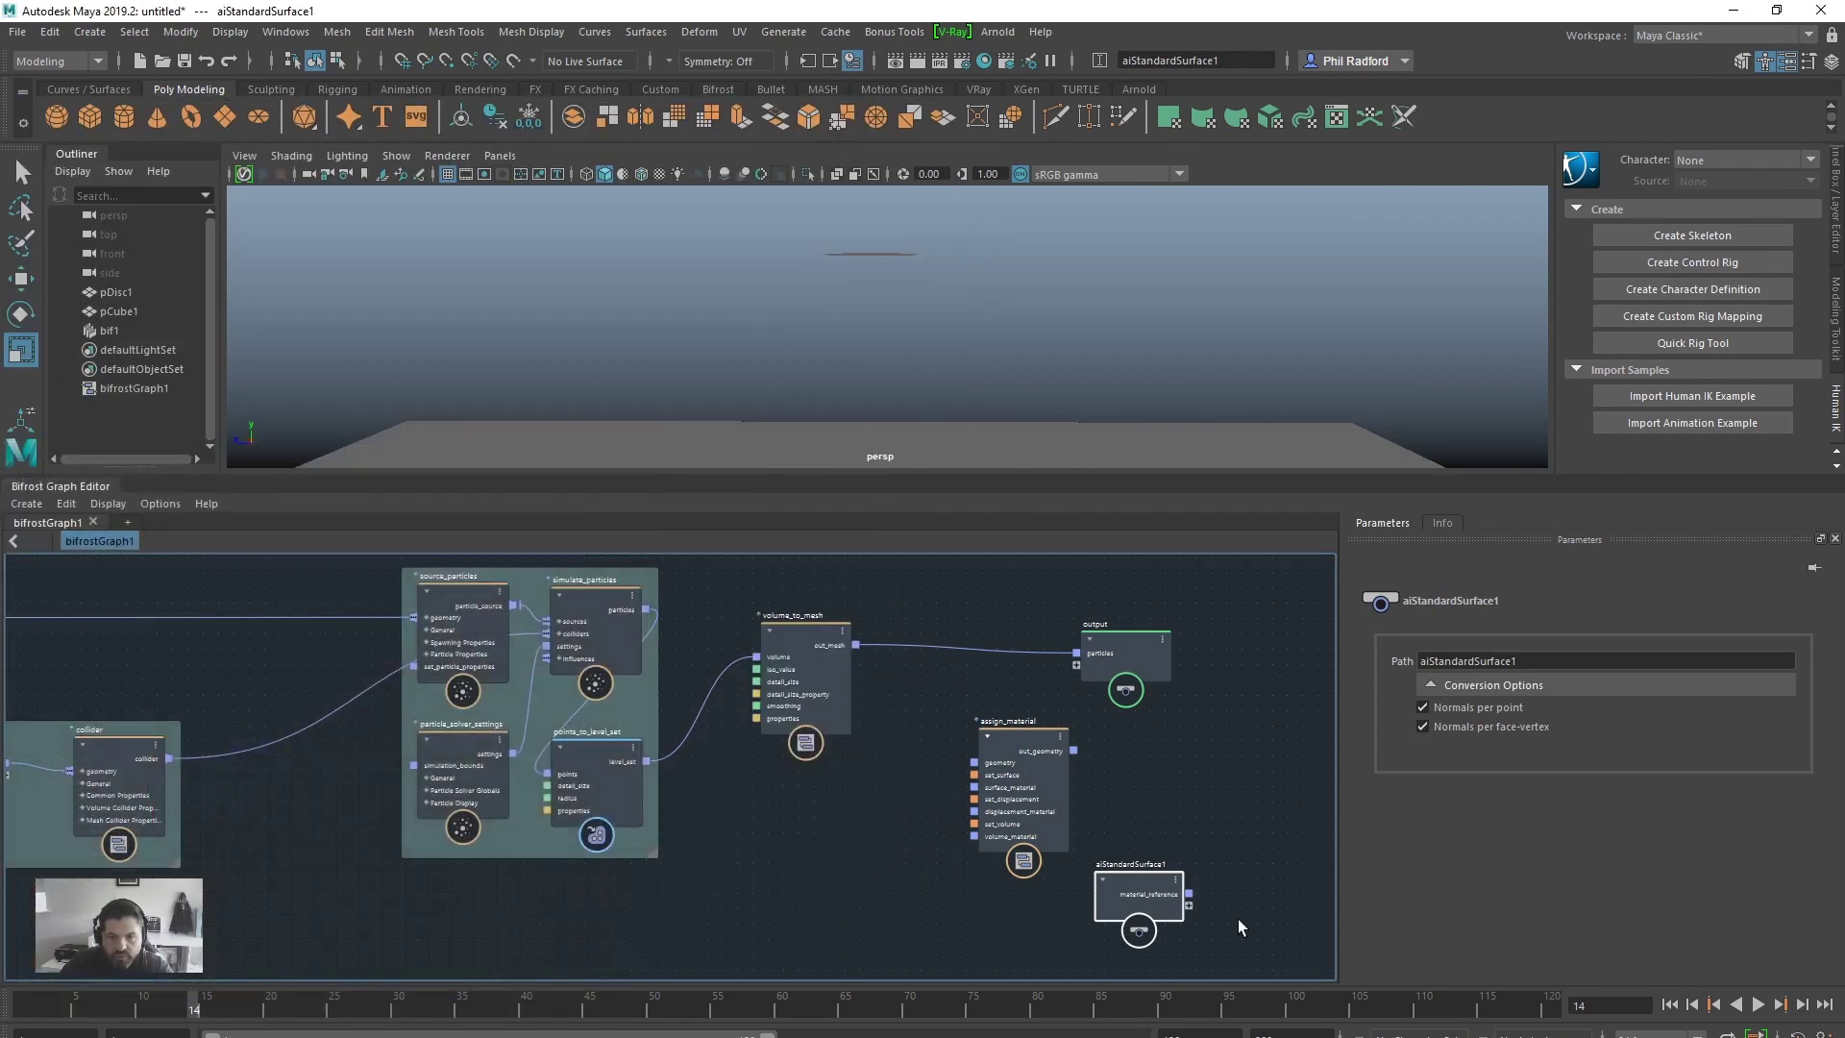
{"action": "left_click_drag", "start_coordinate": [1152, 878], "coordinate": [893, 838]}
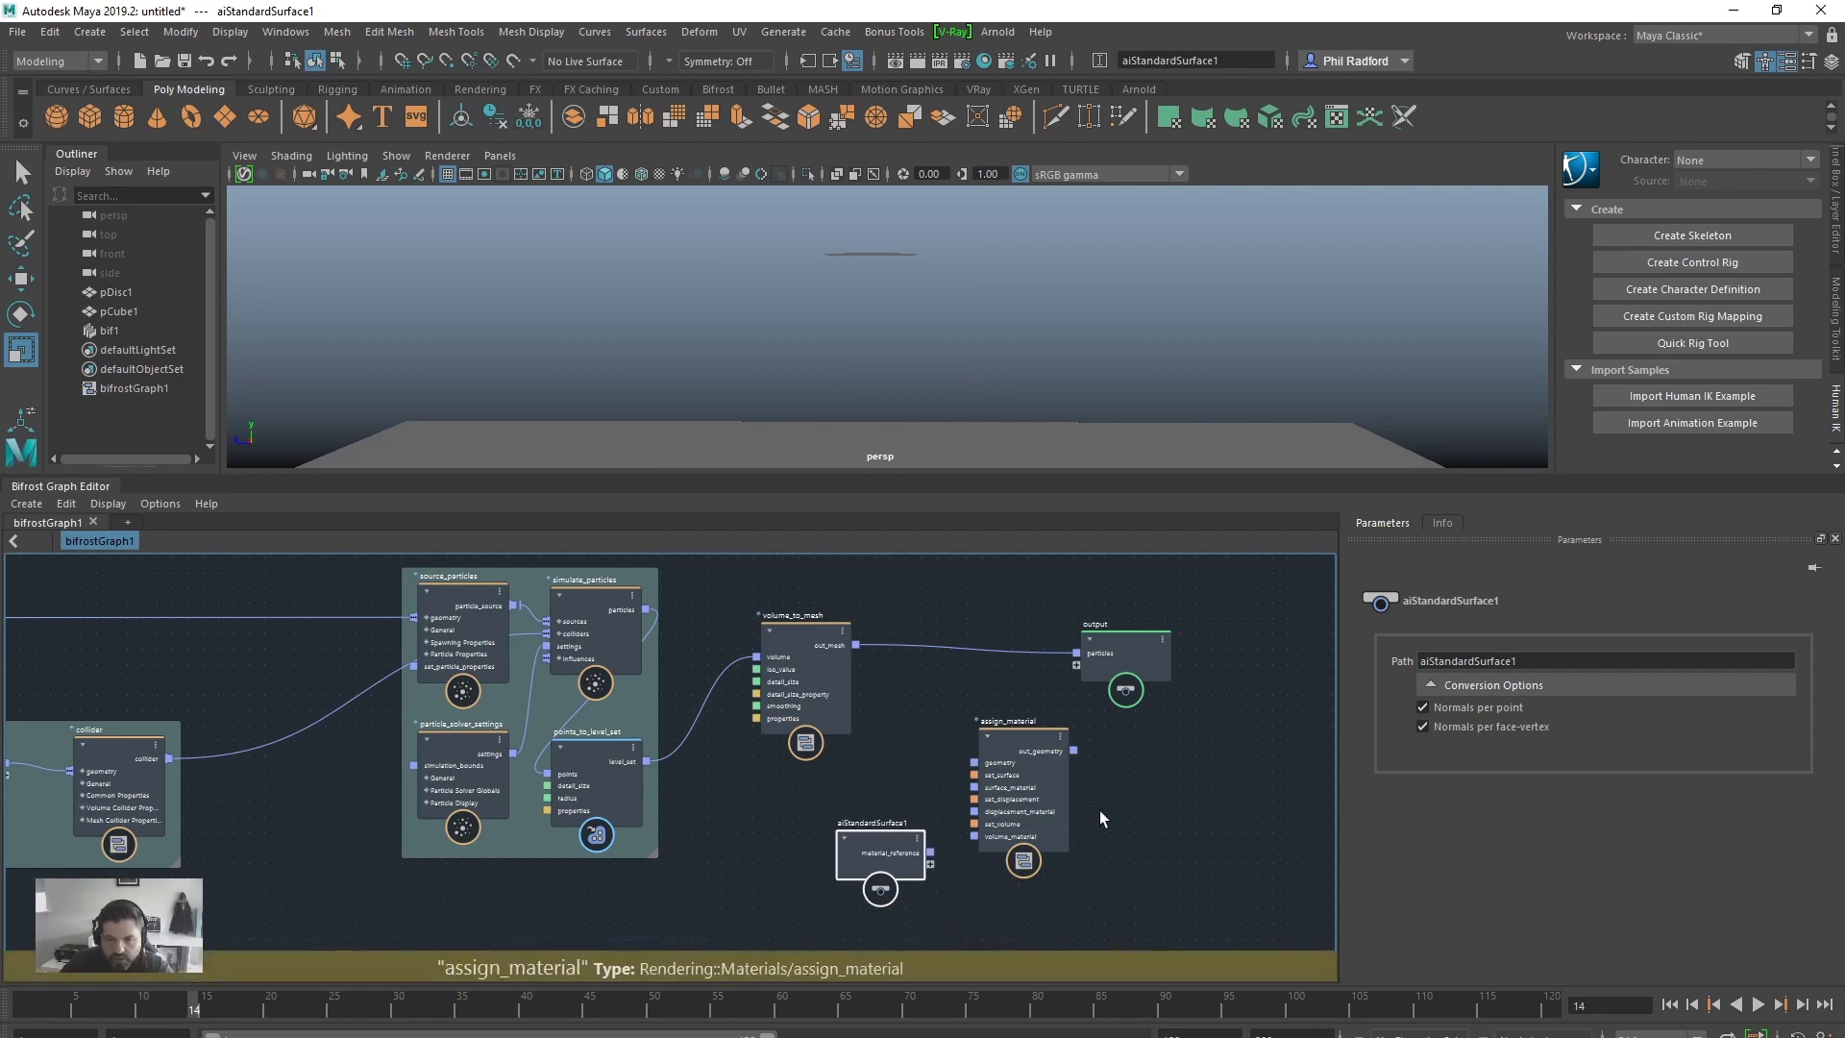
{"action": "scroll", "coordinate": [1042, 762], "scroll_direction": "up", "scroll_amount": 4}
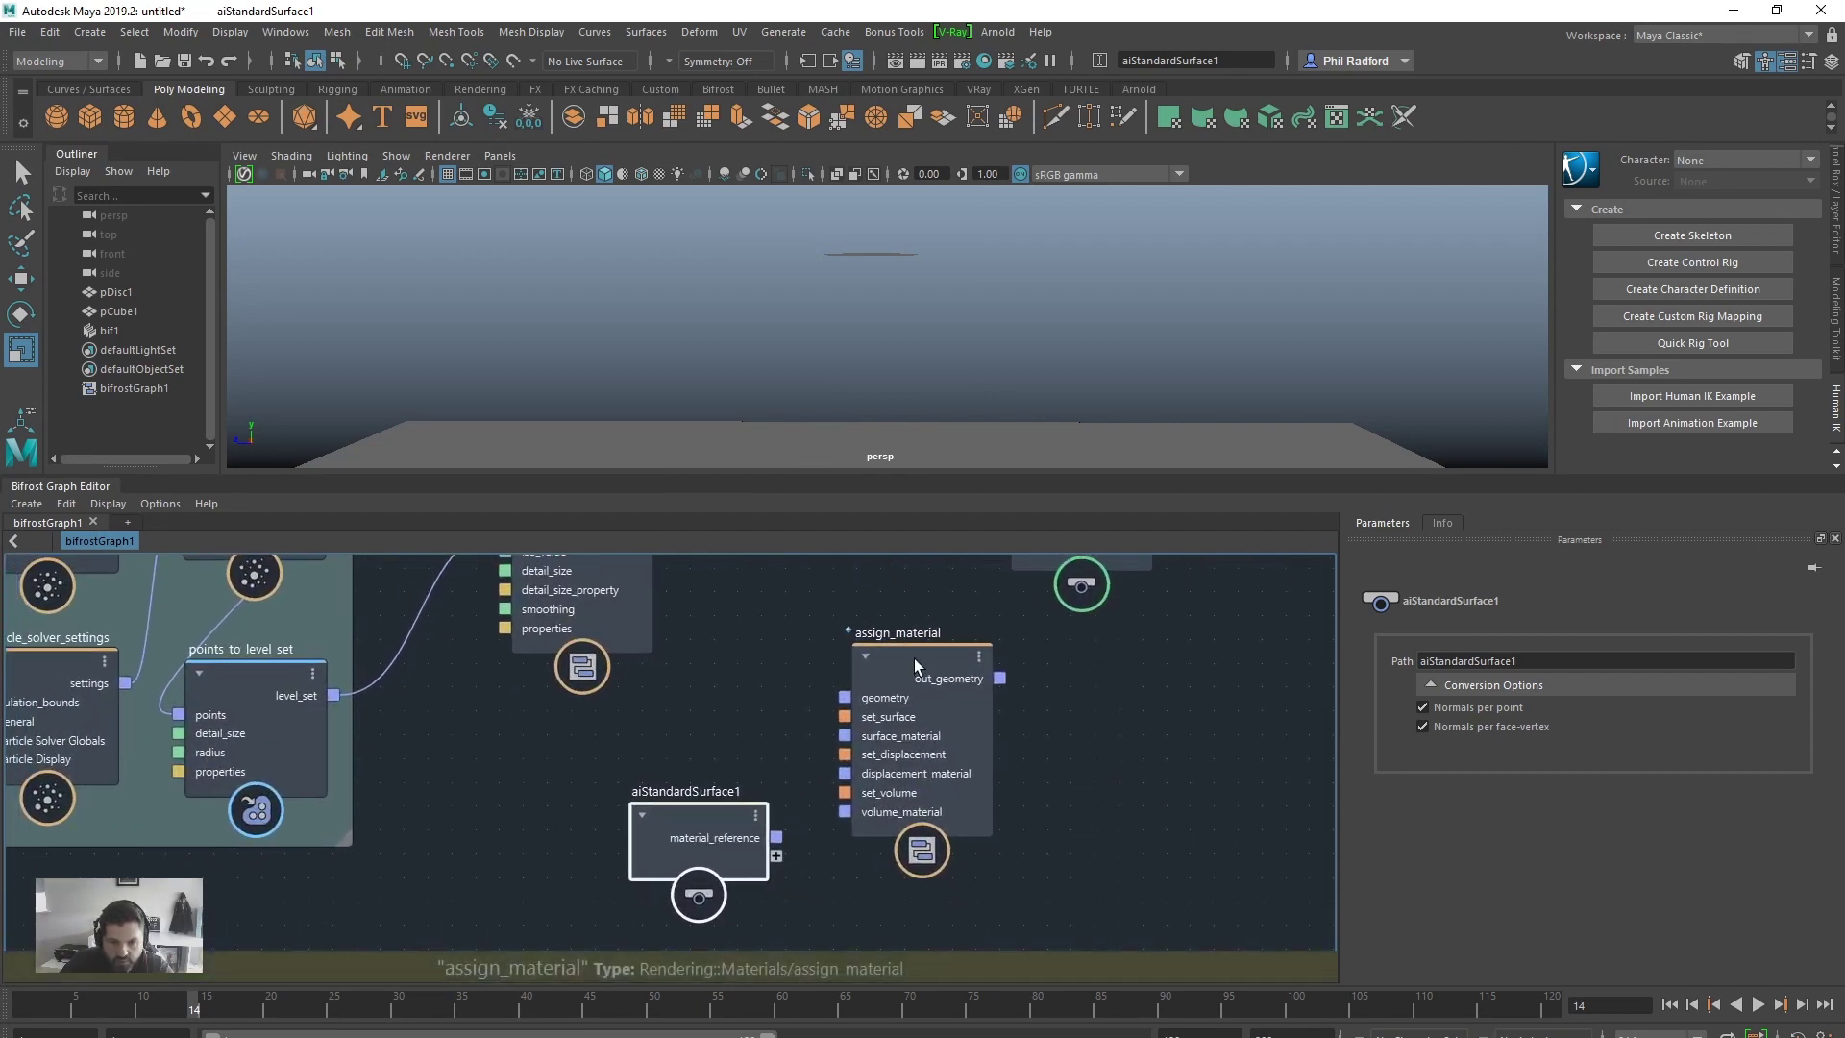
{"action": "left_click_drag", "start_coordinate": [914, 661], "coordinate": [1021, 702]}
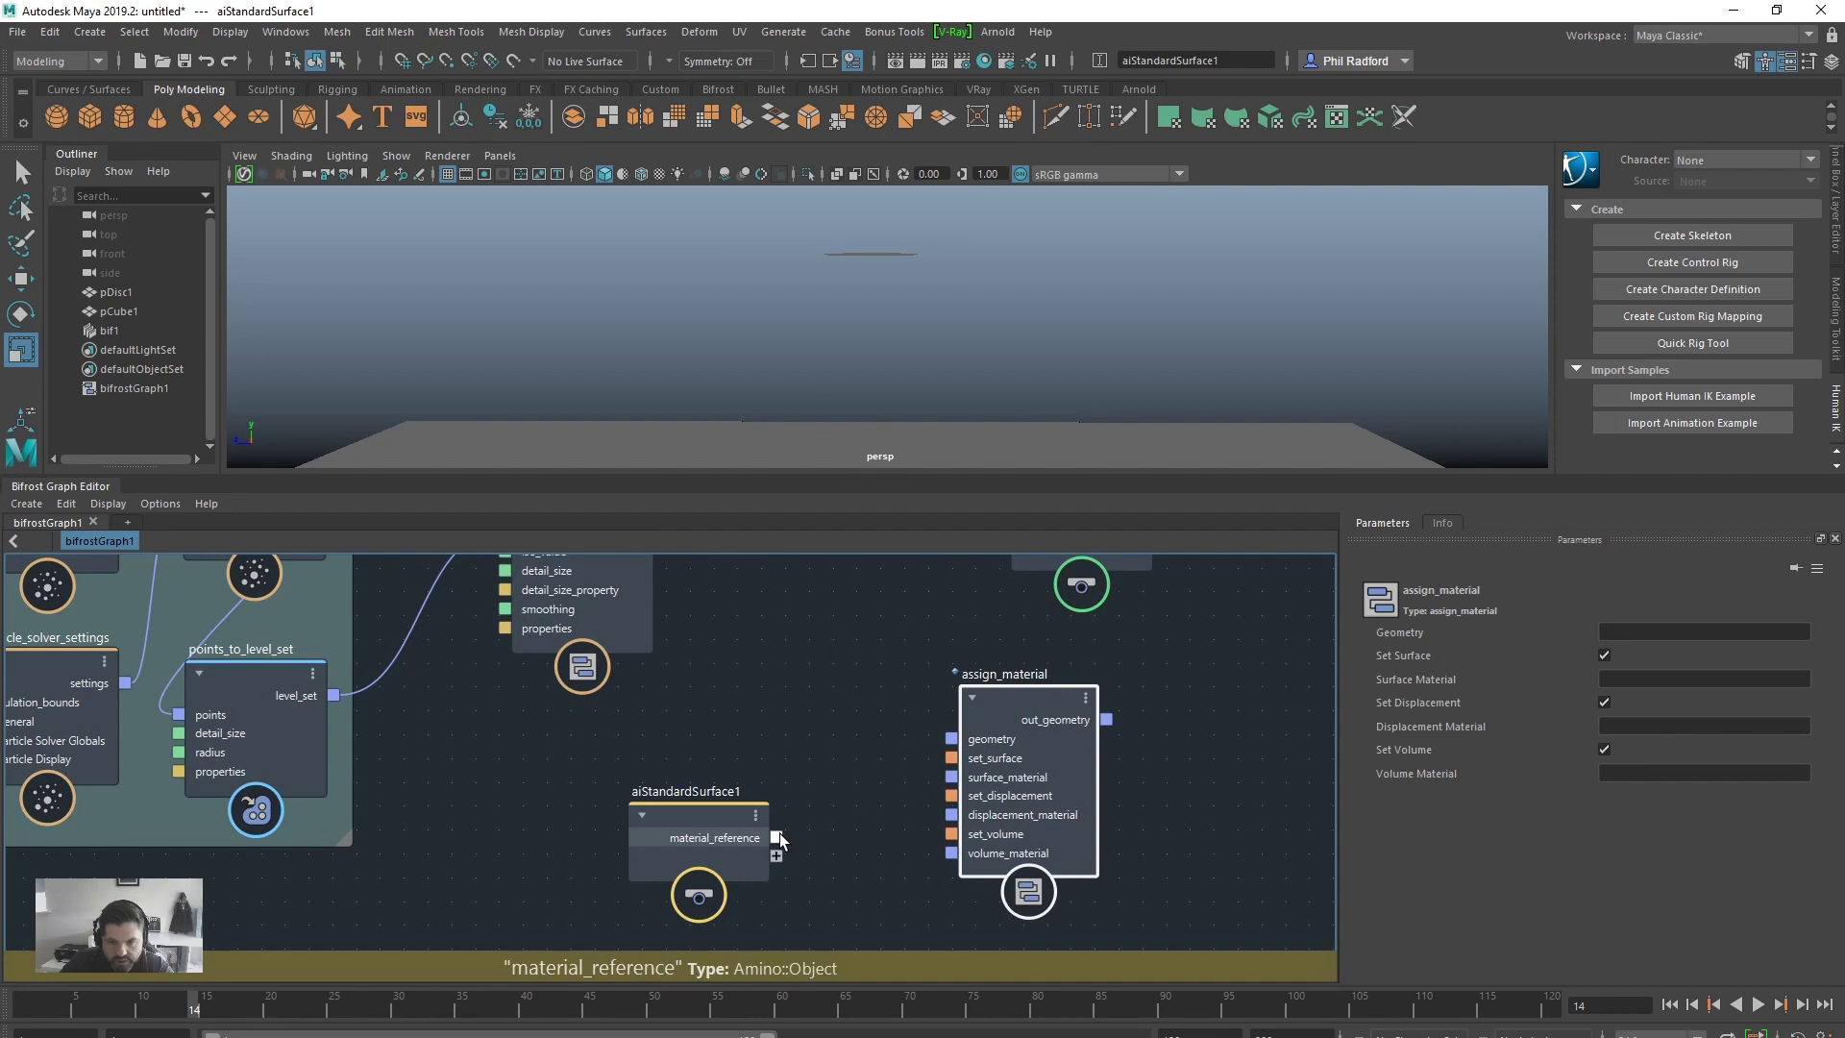
{"action": "left_click_drag", "start_coordinate": [777, 837], "coordinate": [953, 778]}
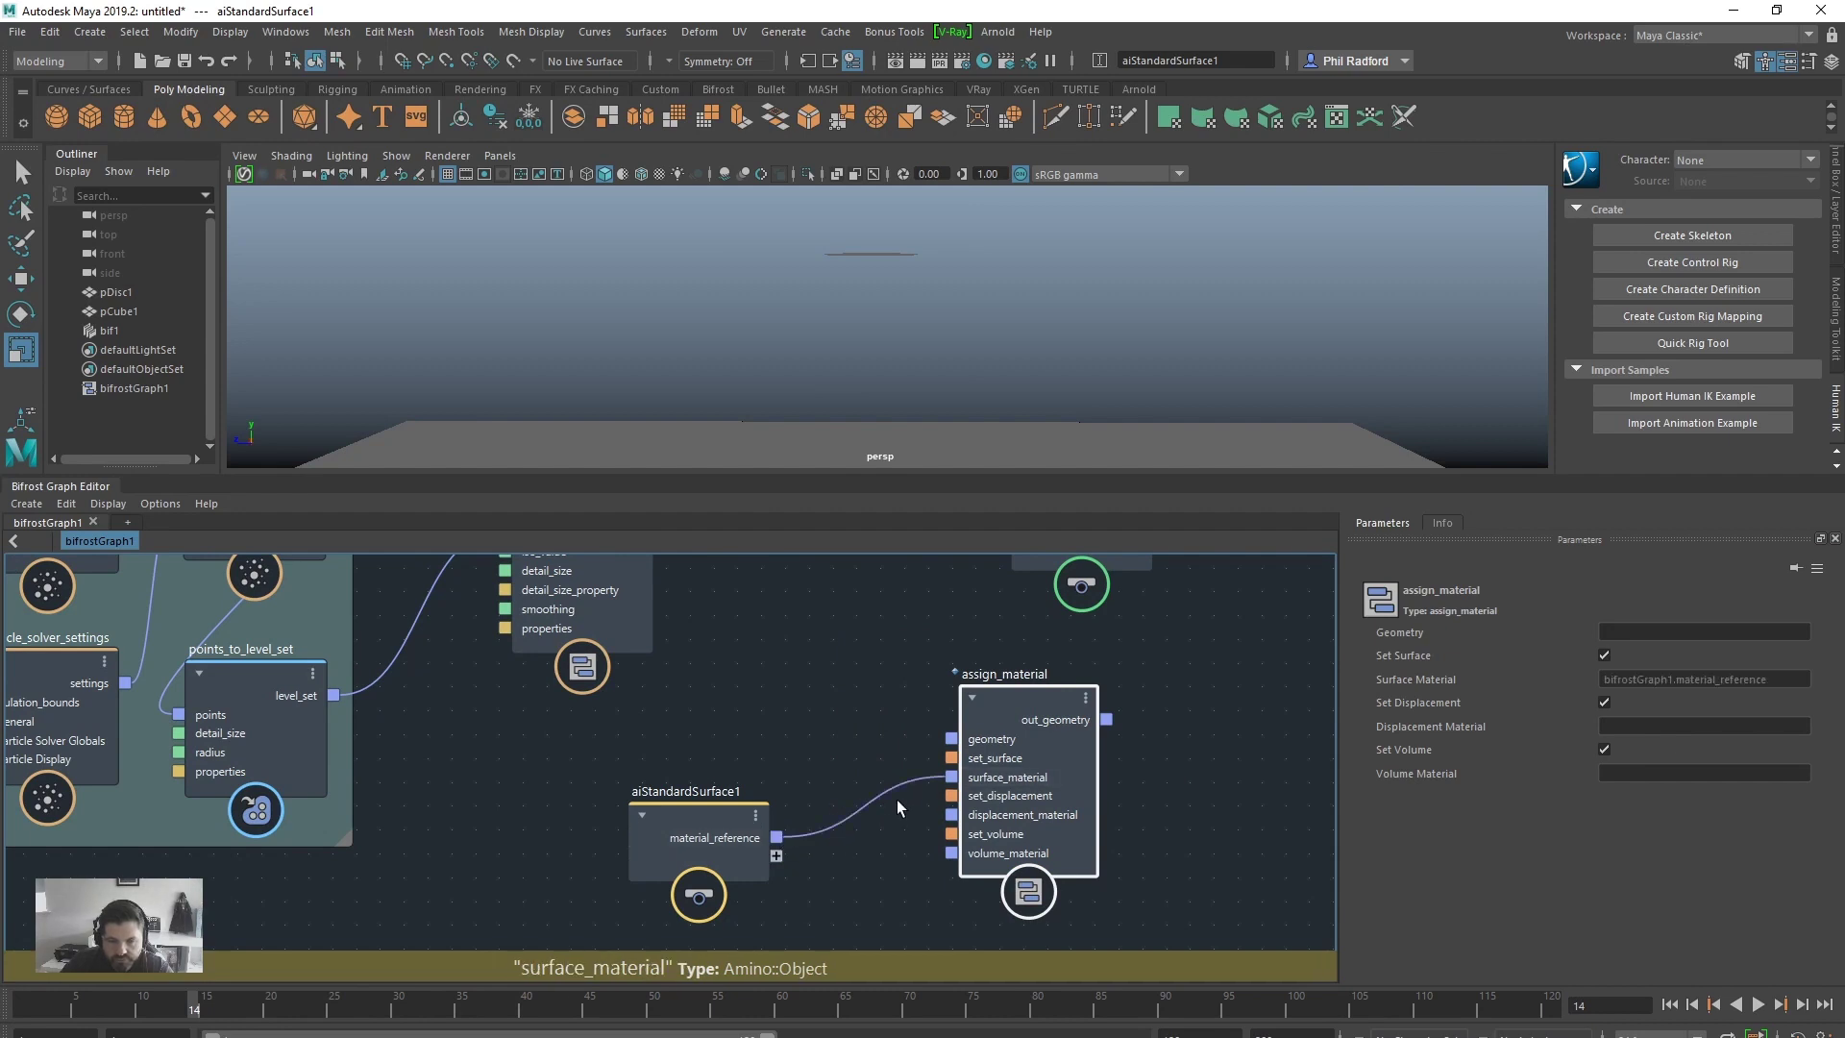
Step: Route volume_to_mesh's out_mesh through assign_material's geometry to the output node's particles, and move output farther from assign_material
{"action": "scroll", "coordinate": [823, 733], "scroll_direction": "down", "scroll_amount": 3}
{"action": "middle_click_drag", "start_coordinate": [770, 782], "coordinate": [751, 703]}
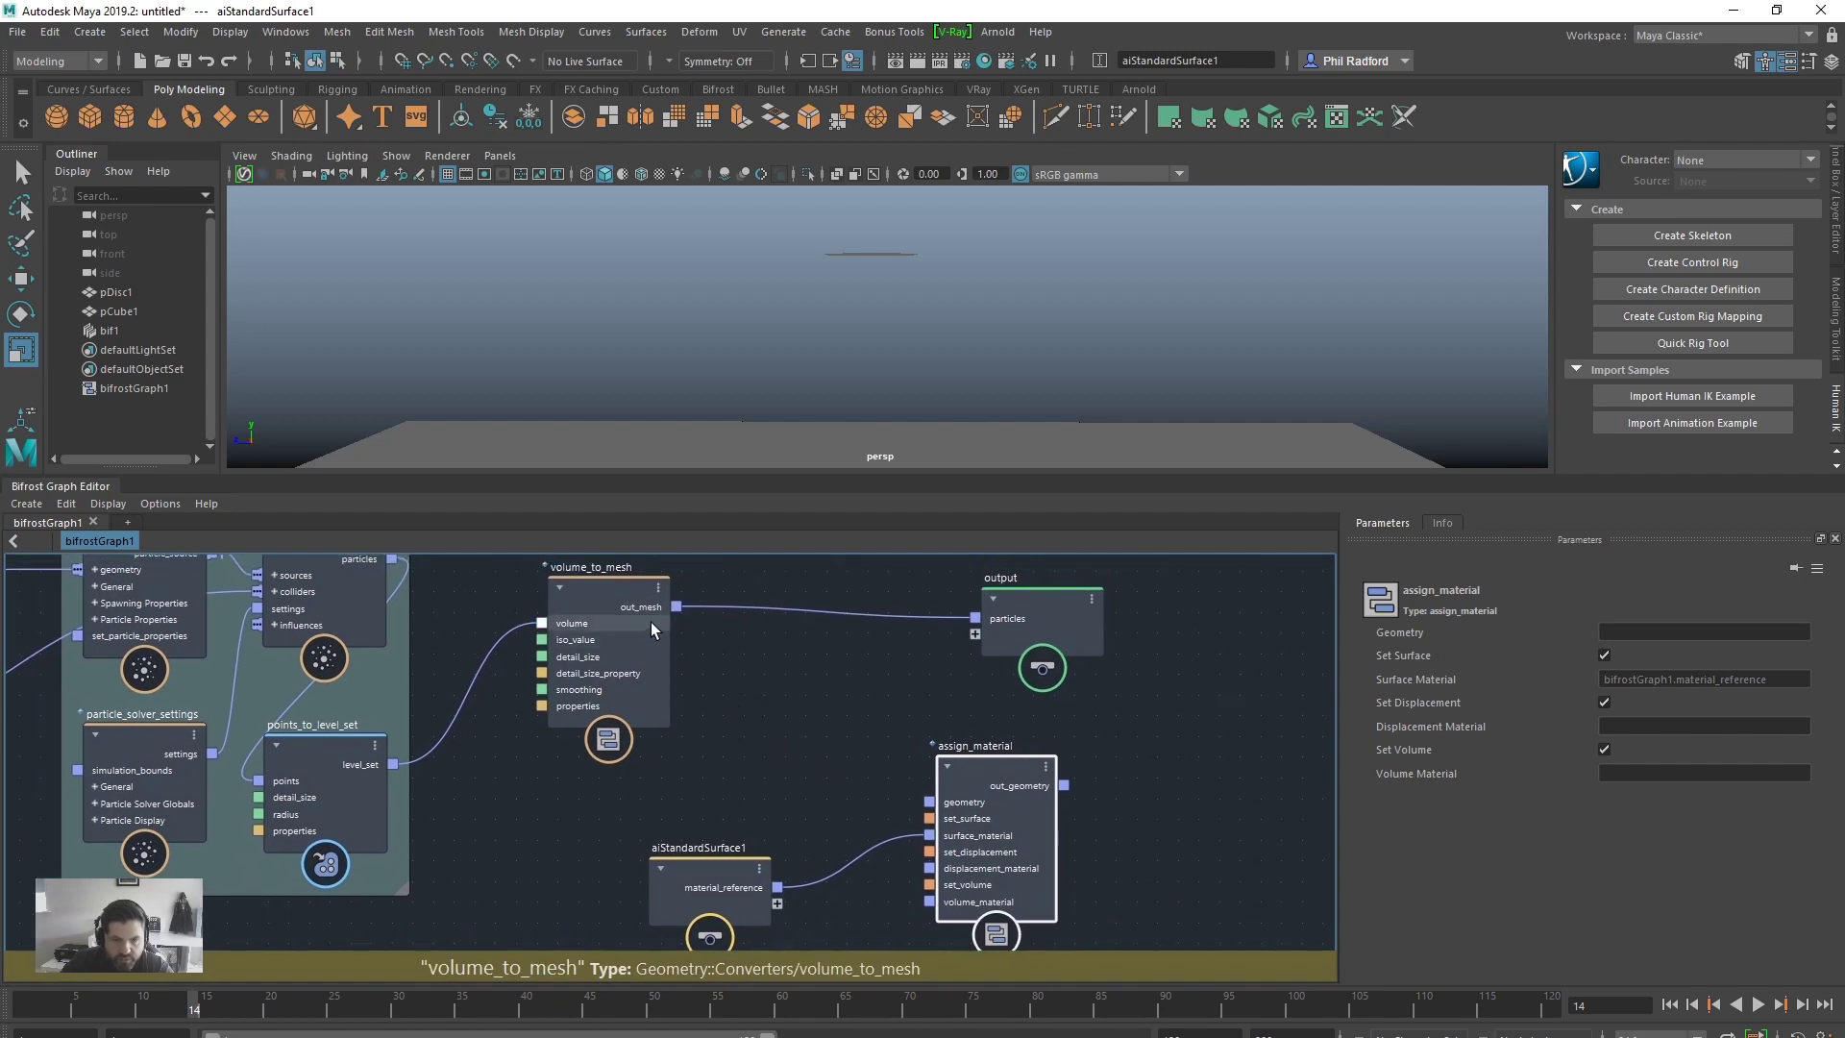
{"action": "left_click_drag", "start_coordinate": [675, 606], "coordinate": [928, 802]}
{"action": "left_click_drag", "start_coordinate": [1064, 785], "coordinate": [974, 616]}
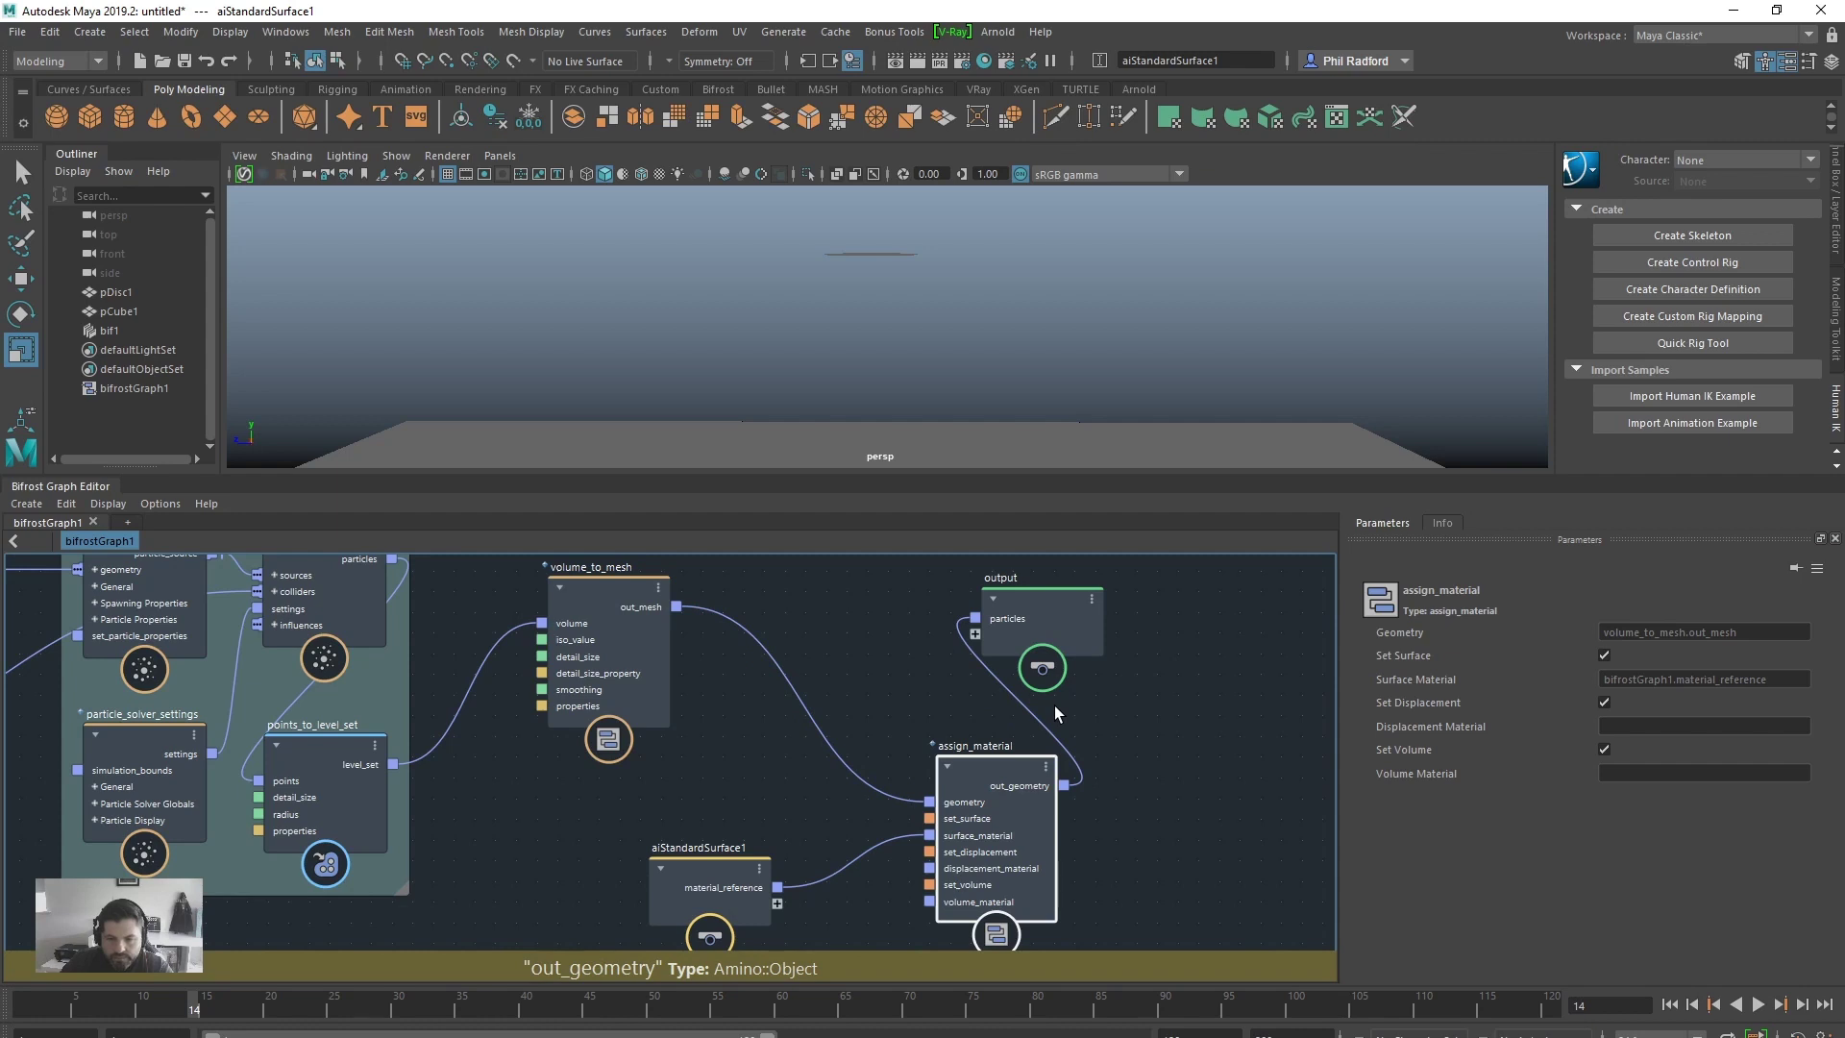
{"action": "left_click_drag", "start_coordinate": [1028, 585], "coordinate": [1187, 599]}
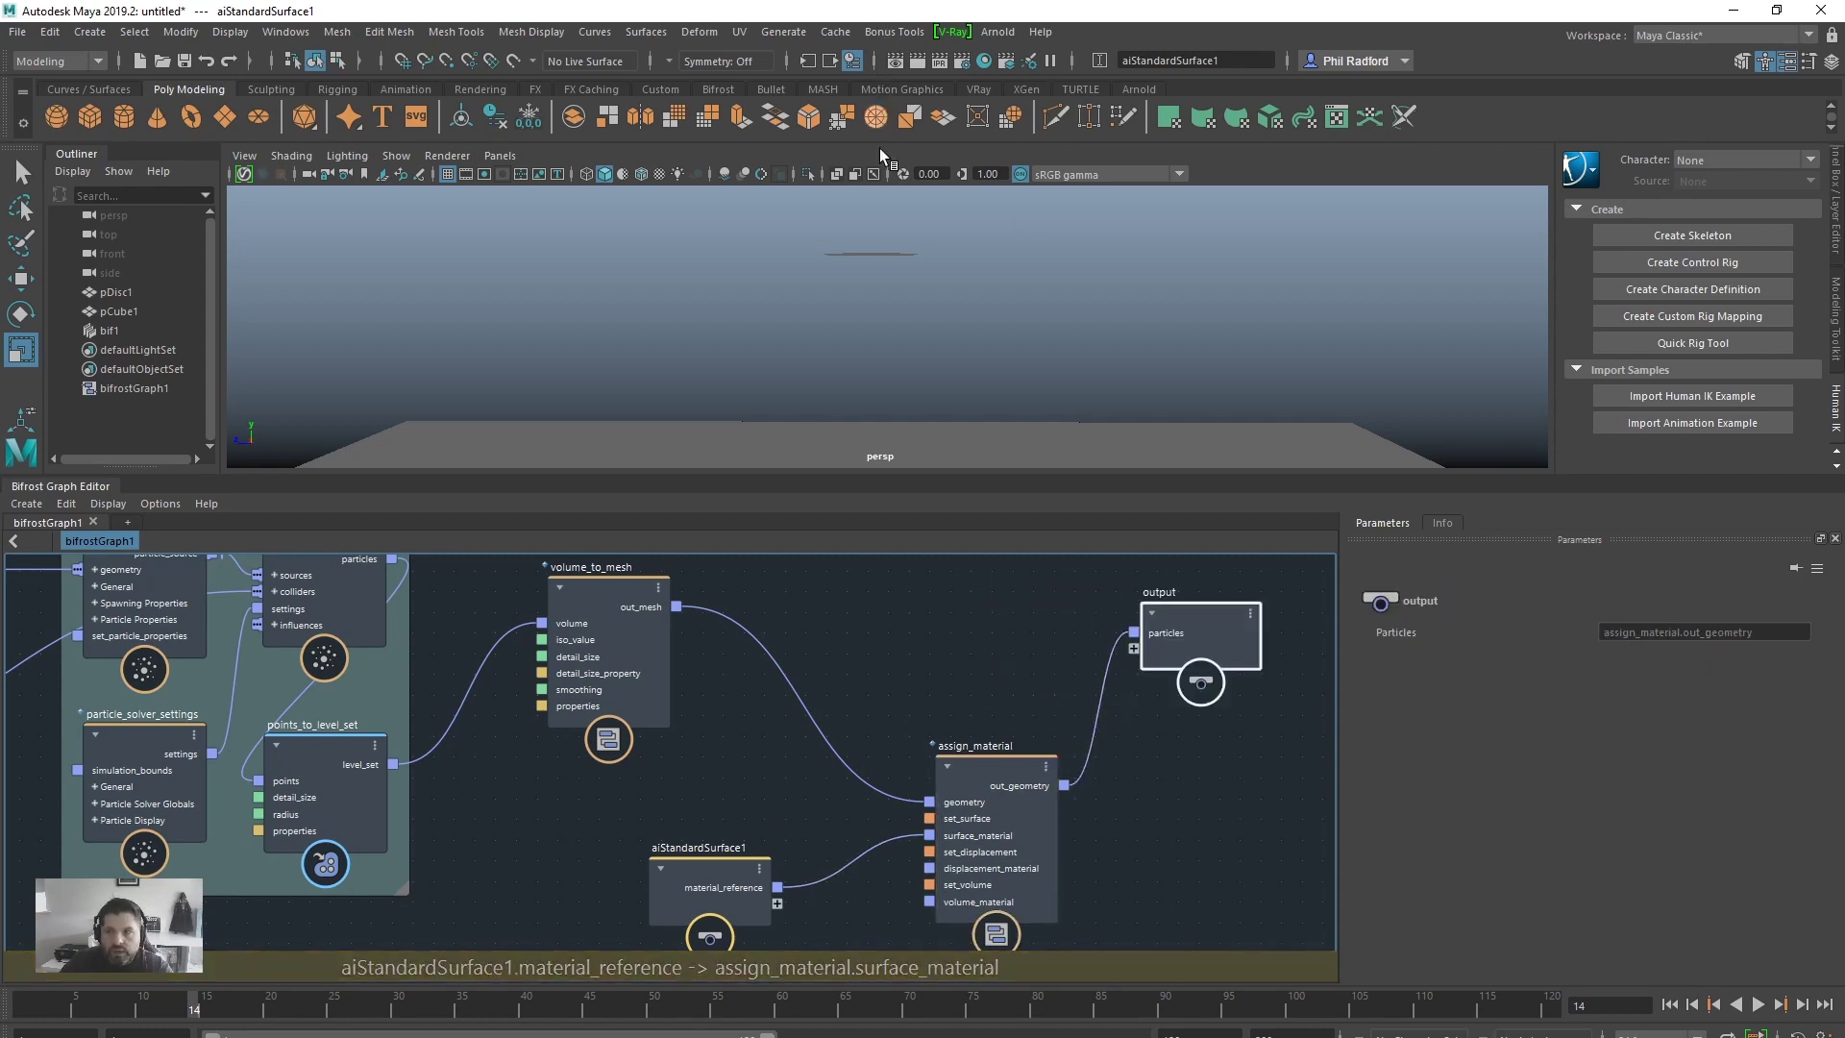
Step: Show the attributes of aiStandardSurface1 in a floating window and play the simulation from frame 1 to frame 17
{"action": "left_click_drag", "start_coordinate": [1844, 216], "coordinate": [1447, 181]}
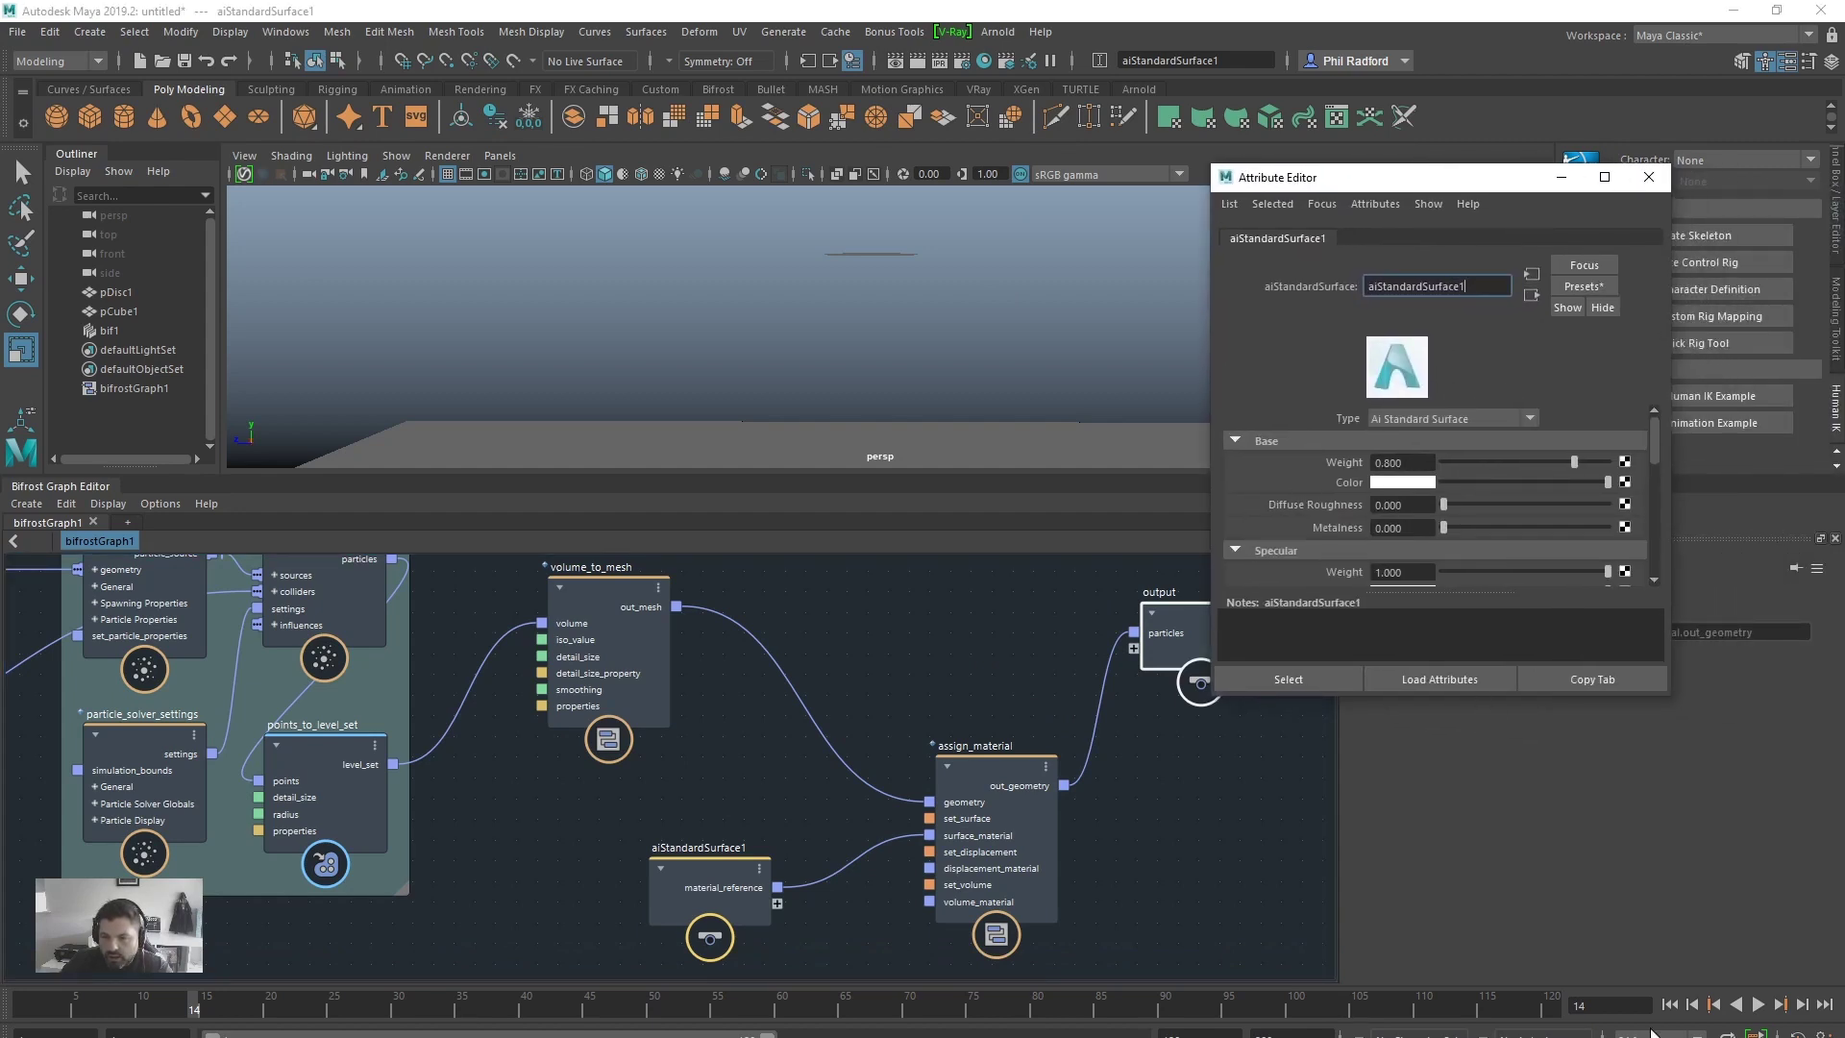
{"action": "left_click", "coordinate": [1670, 1004]}
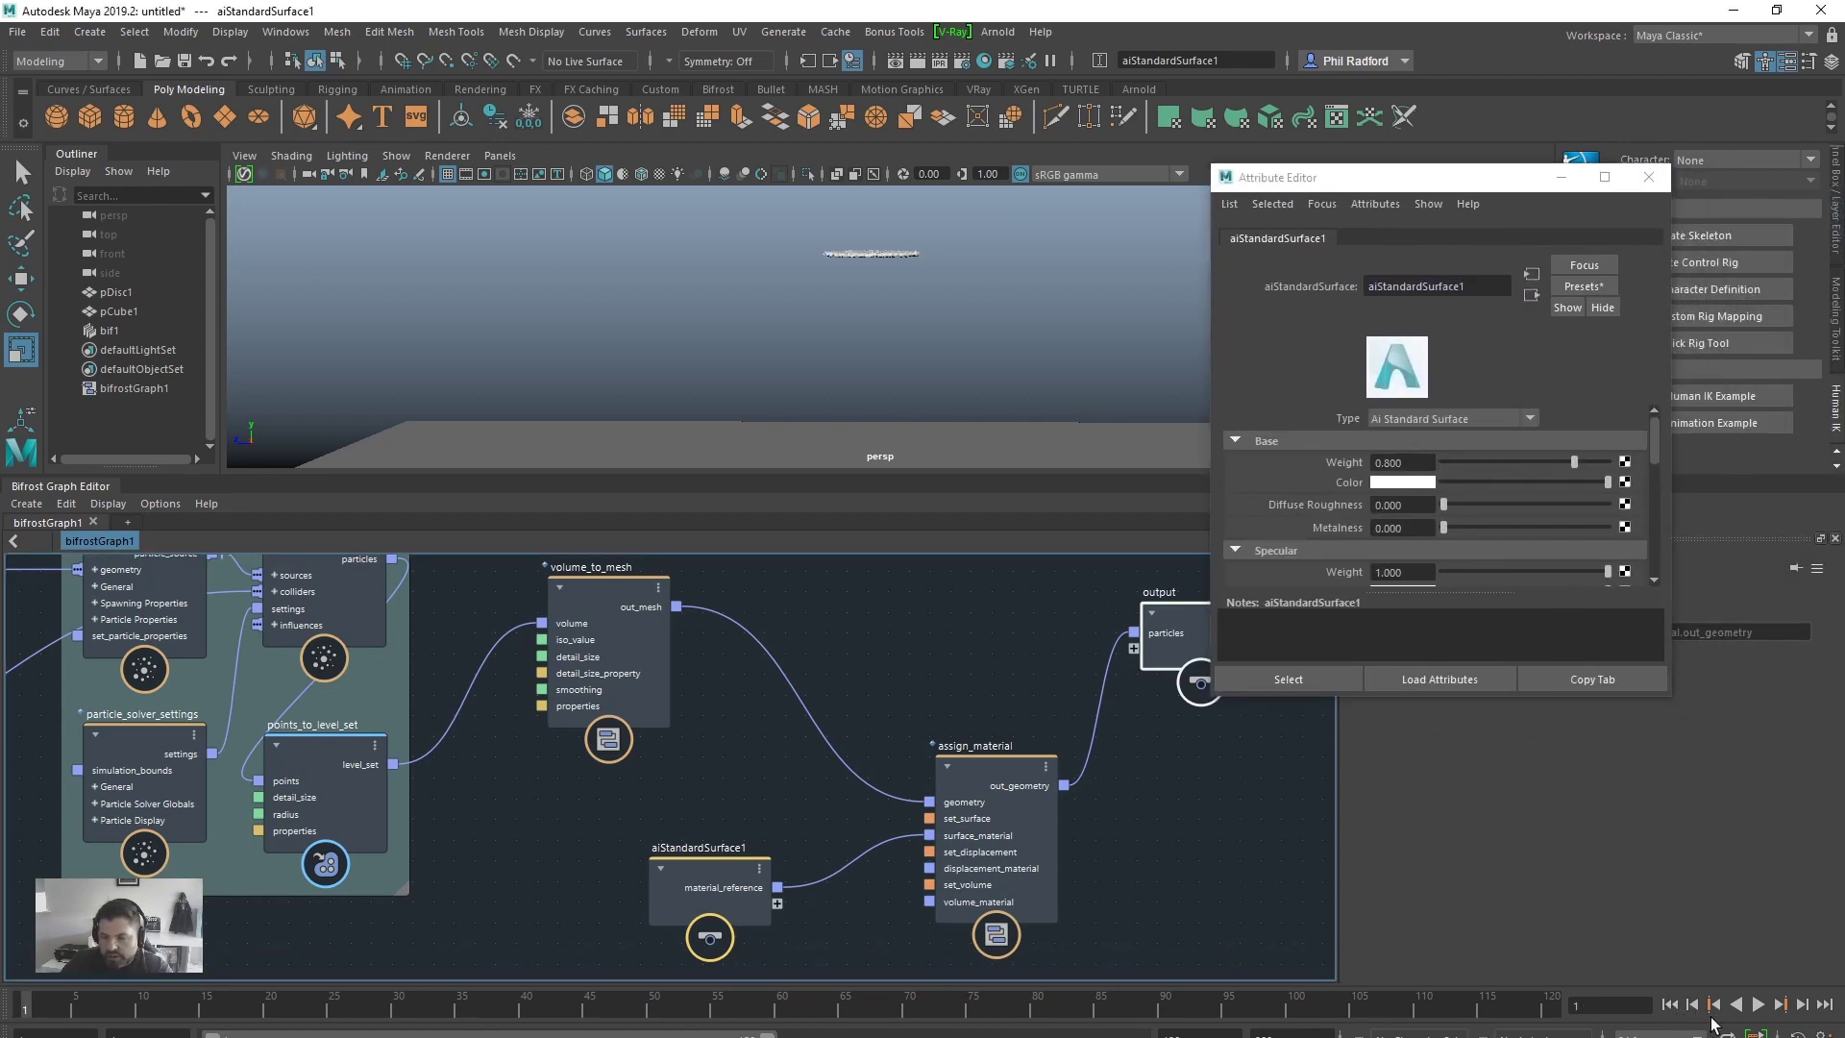
{"action": "left_click", "coordinate": [1758, 1004]}
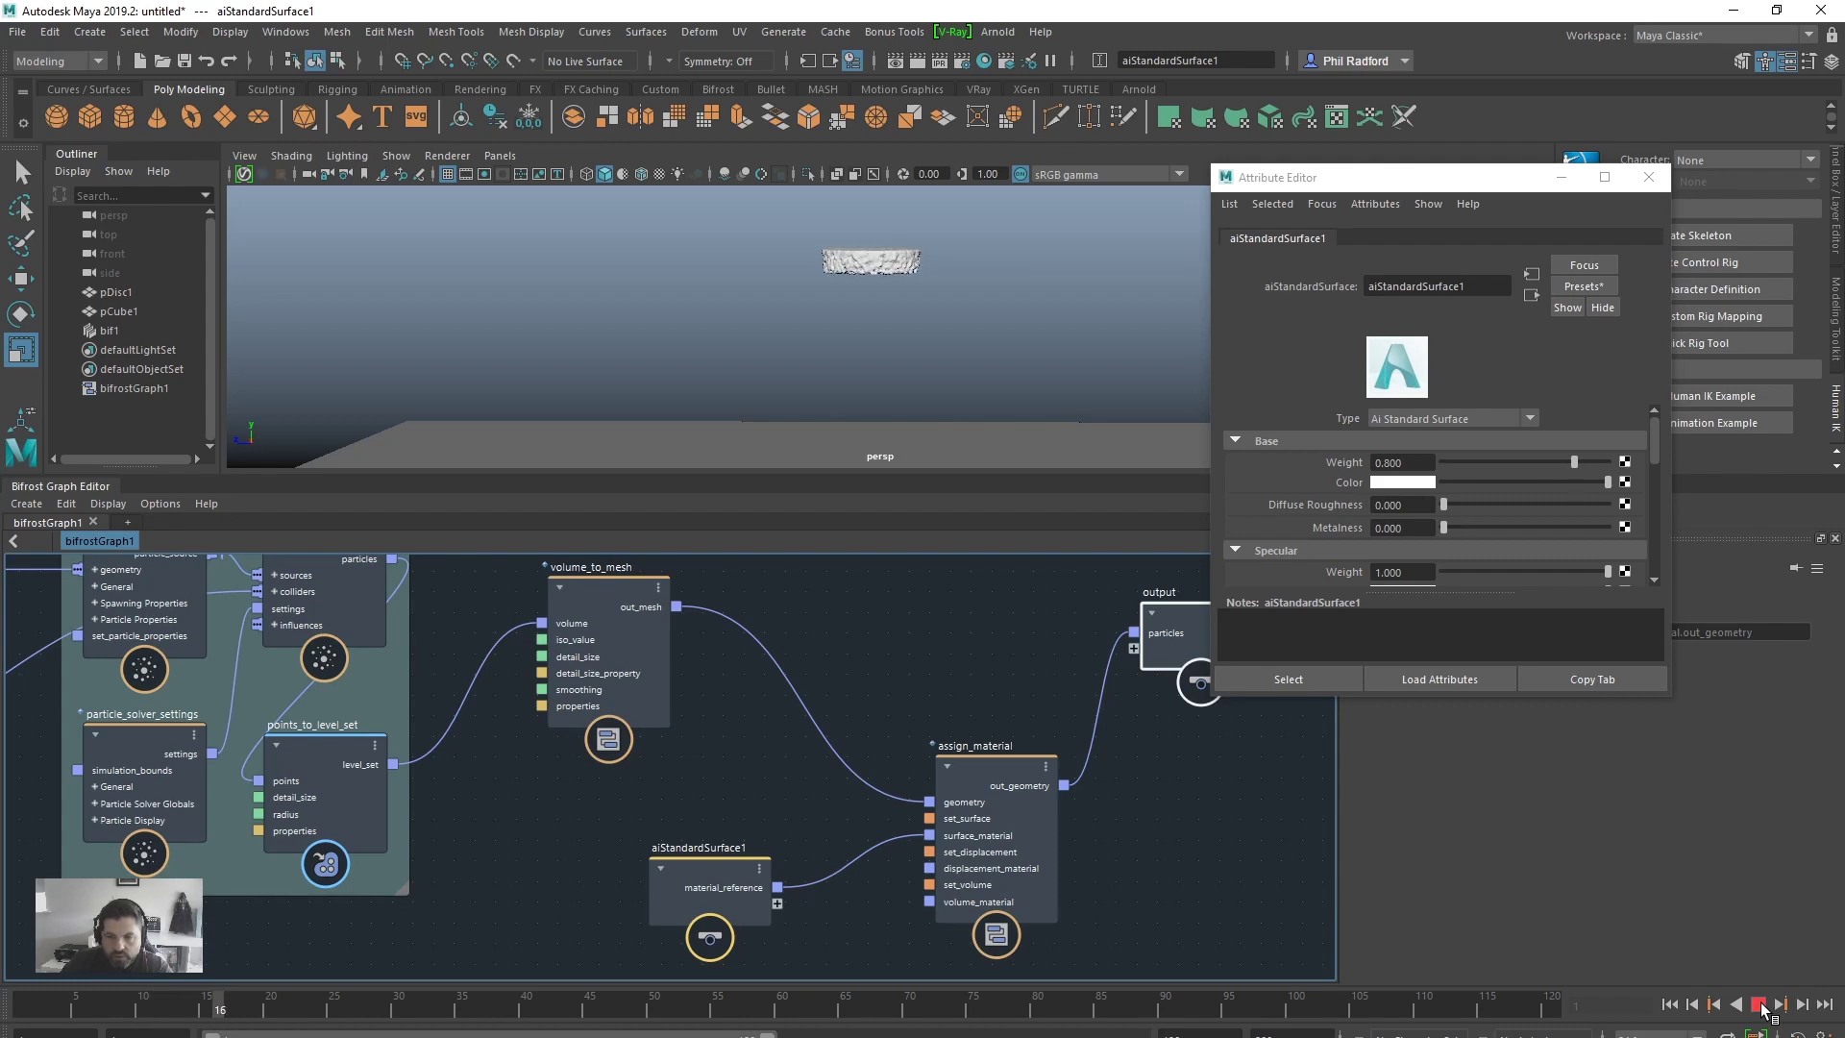
{"action": "left_click", "coordinate": [1759, 1004]}
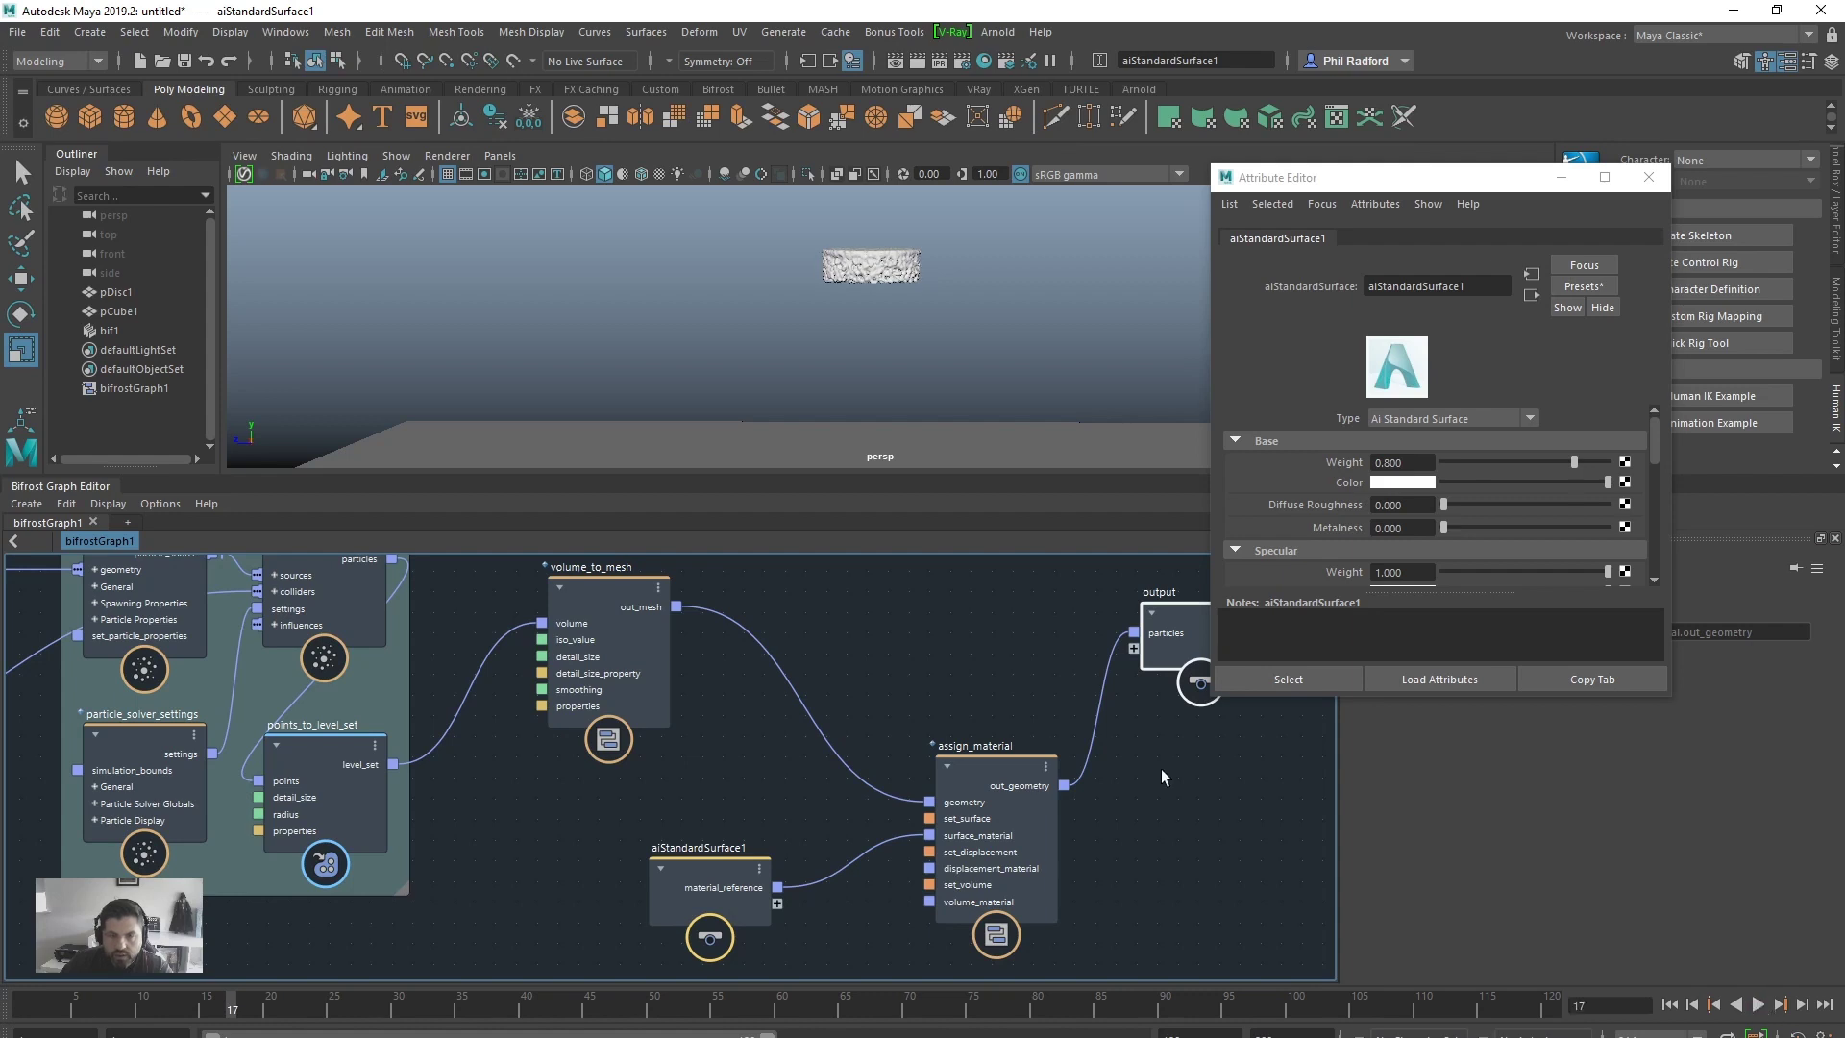
Step: Set the base color of aiStandardSurface1 to a darkened yellow with hue 60
{"action": "left_click", "coordinate": [1407, 496]}
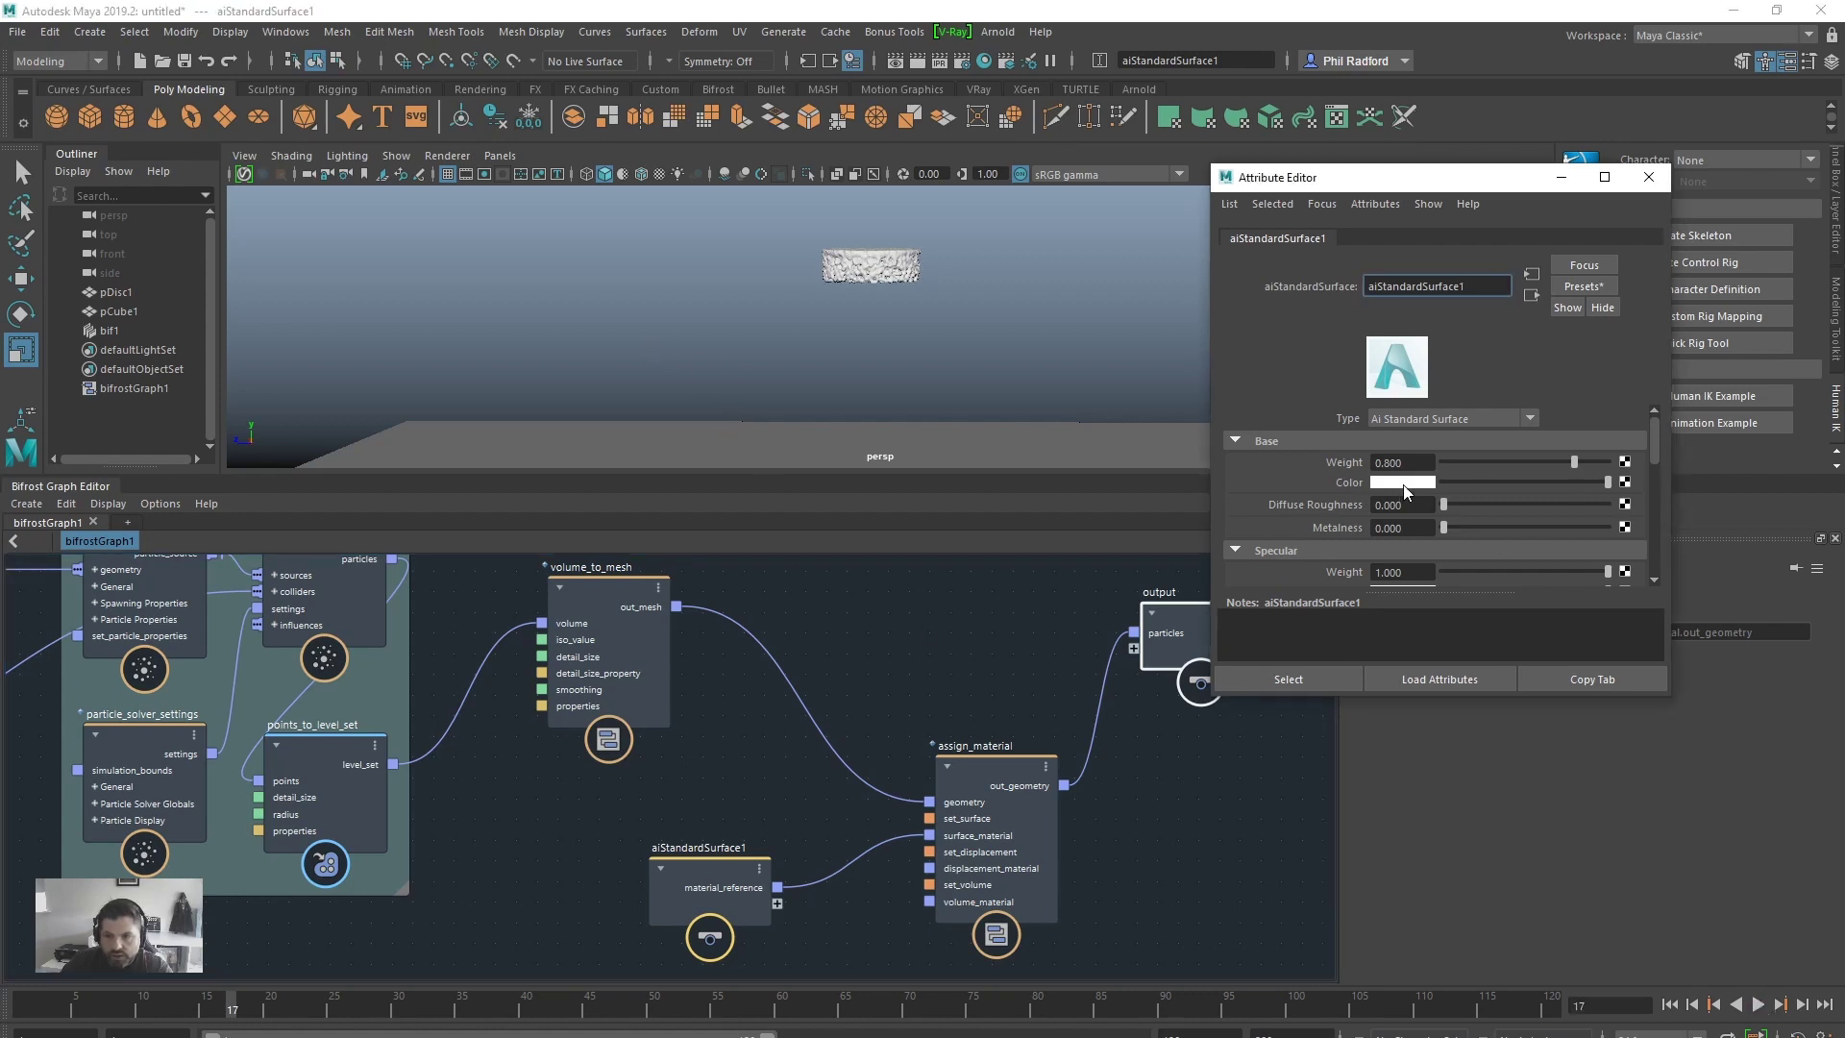
{"action": "left_click", "coordinate": [1403, 482]}
{"action": "left_click", "coordinate": [1377, 435]}
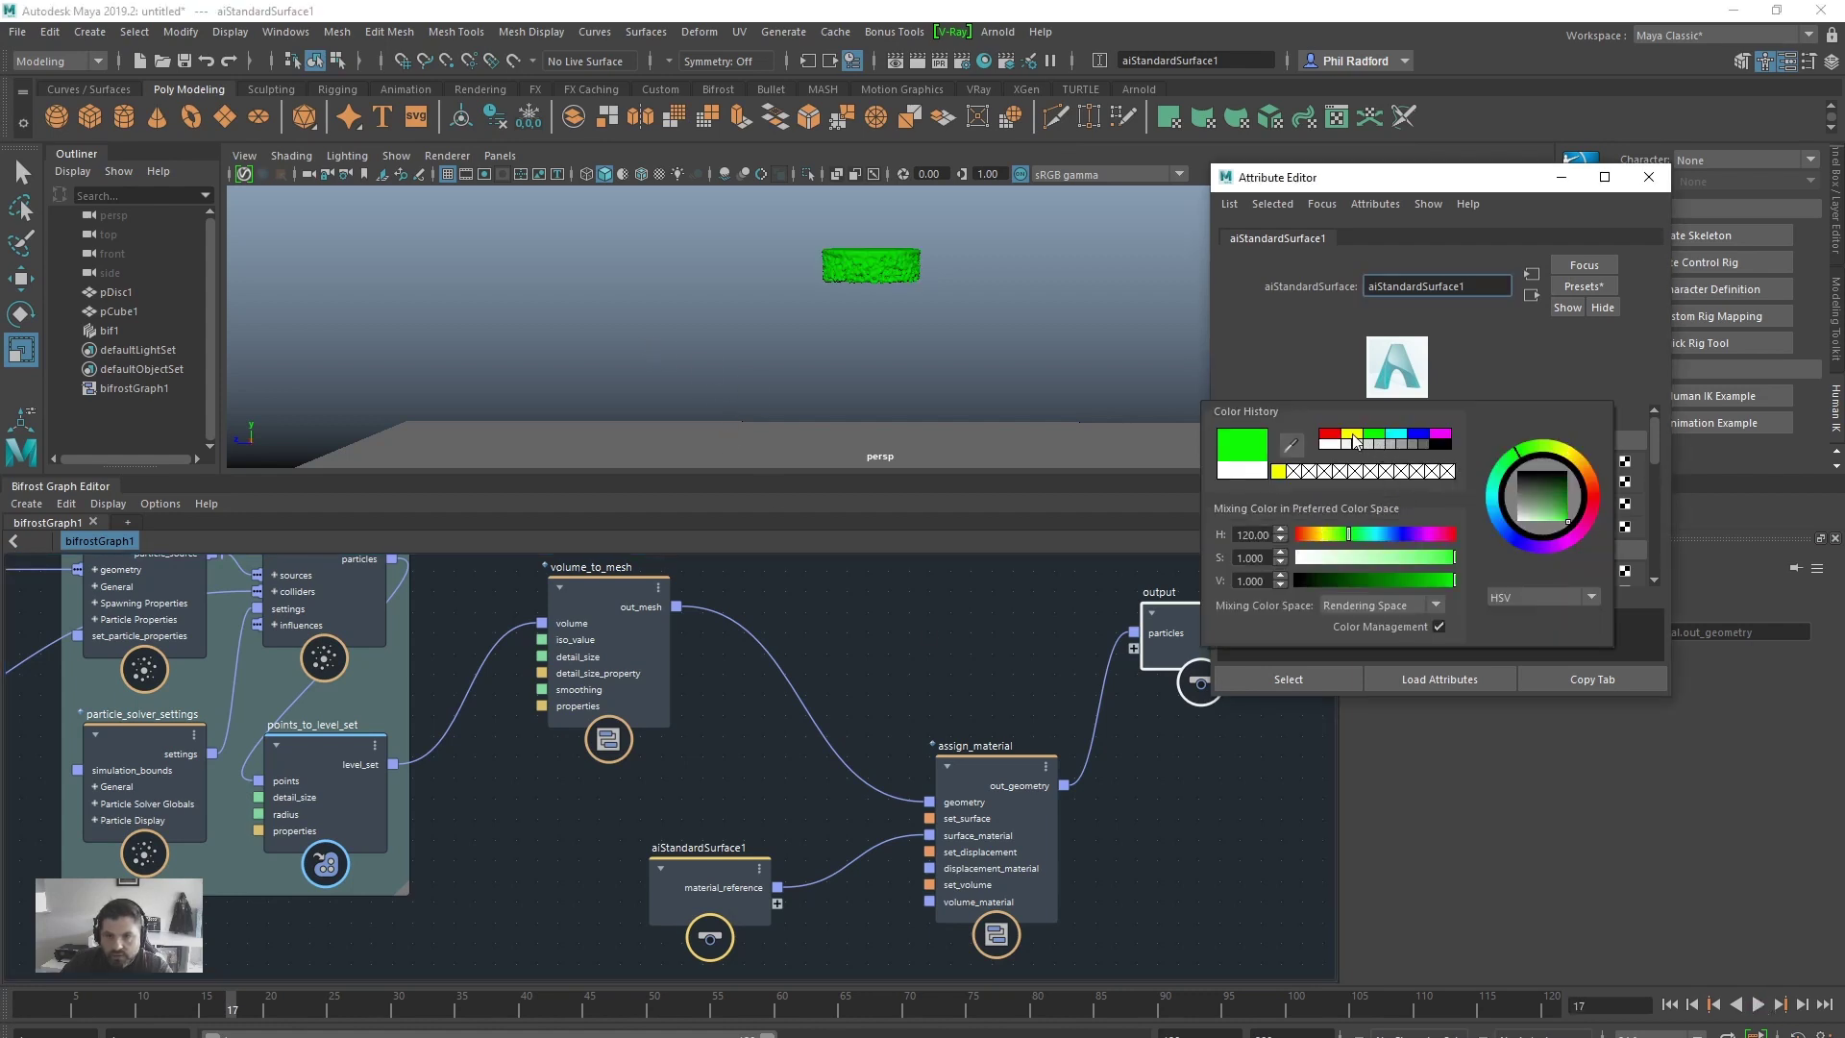
{"action": "left_click", "coordinate": [1354, 440]}
{"action": "left_click", "coordinate": [1331, 434]}
{"action": "left_click", "coordinate": [1355, 440]}
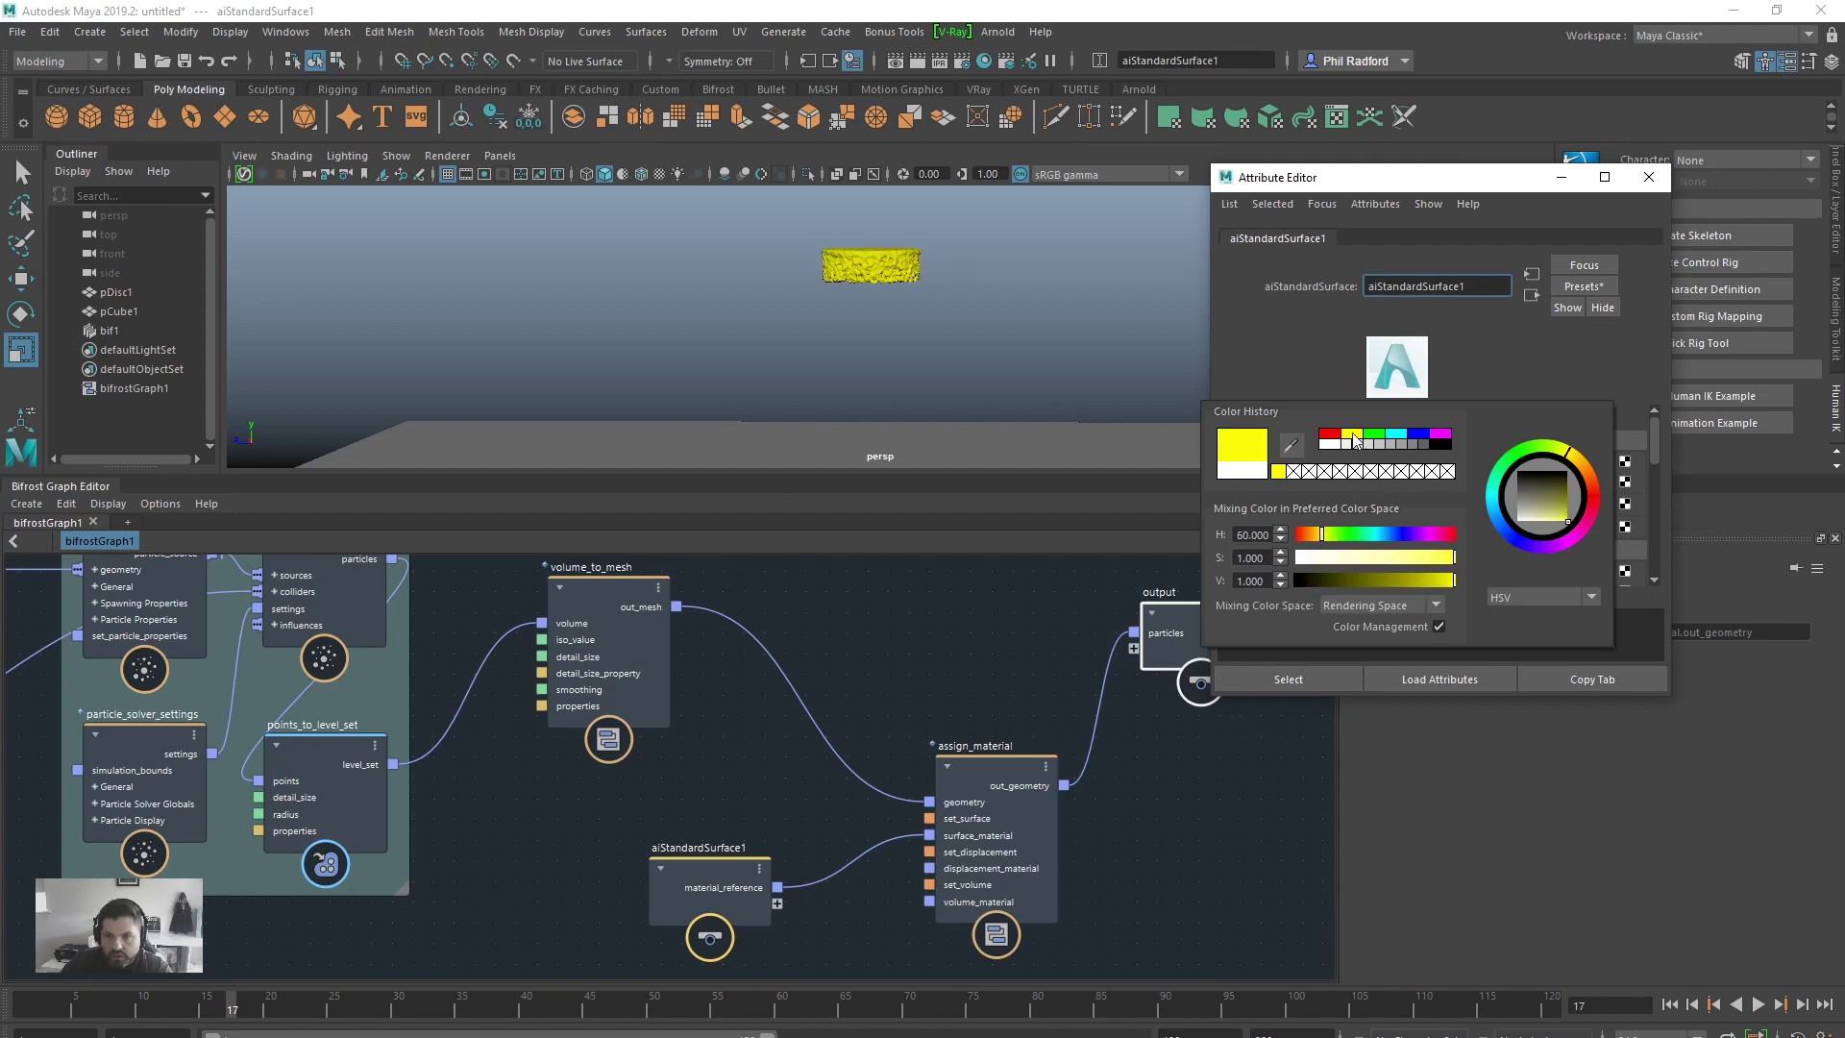
{"action": "left_click", "coordinate": [1424, 580]}
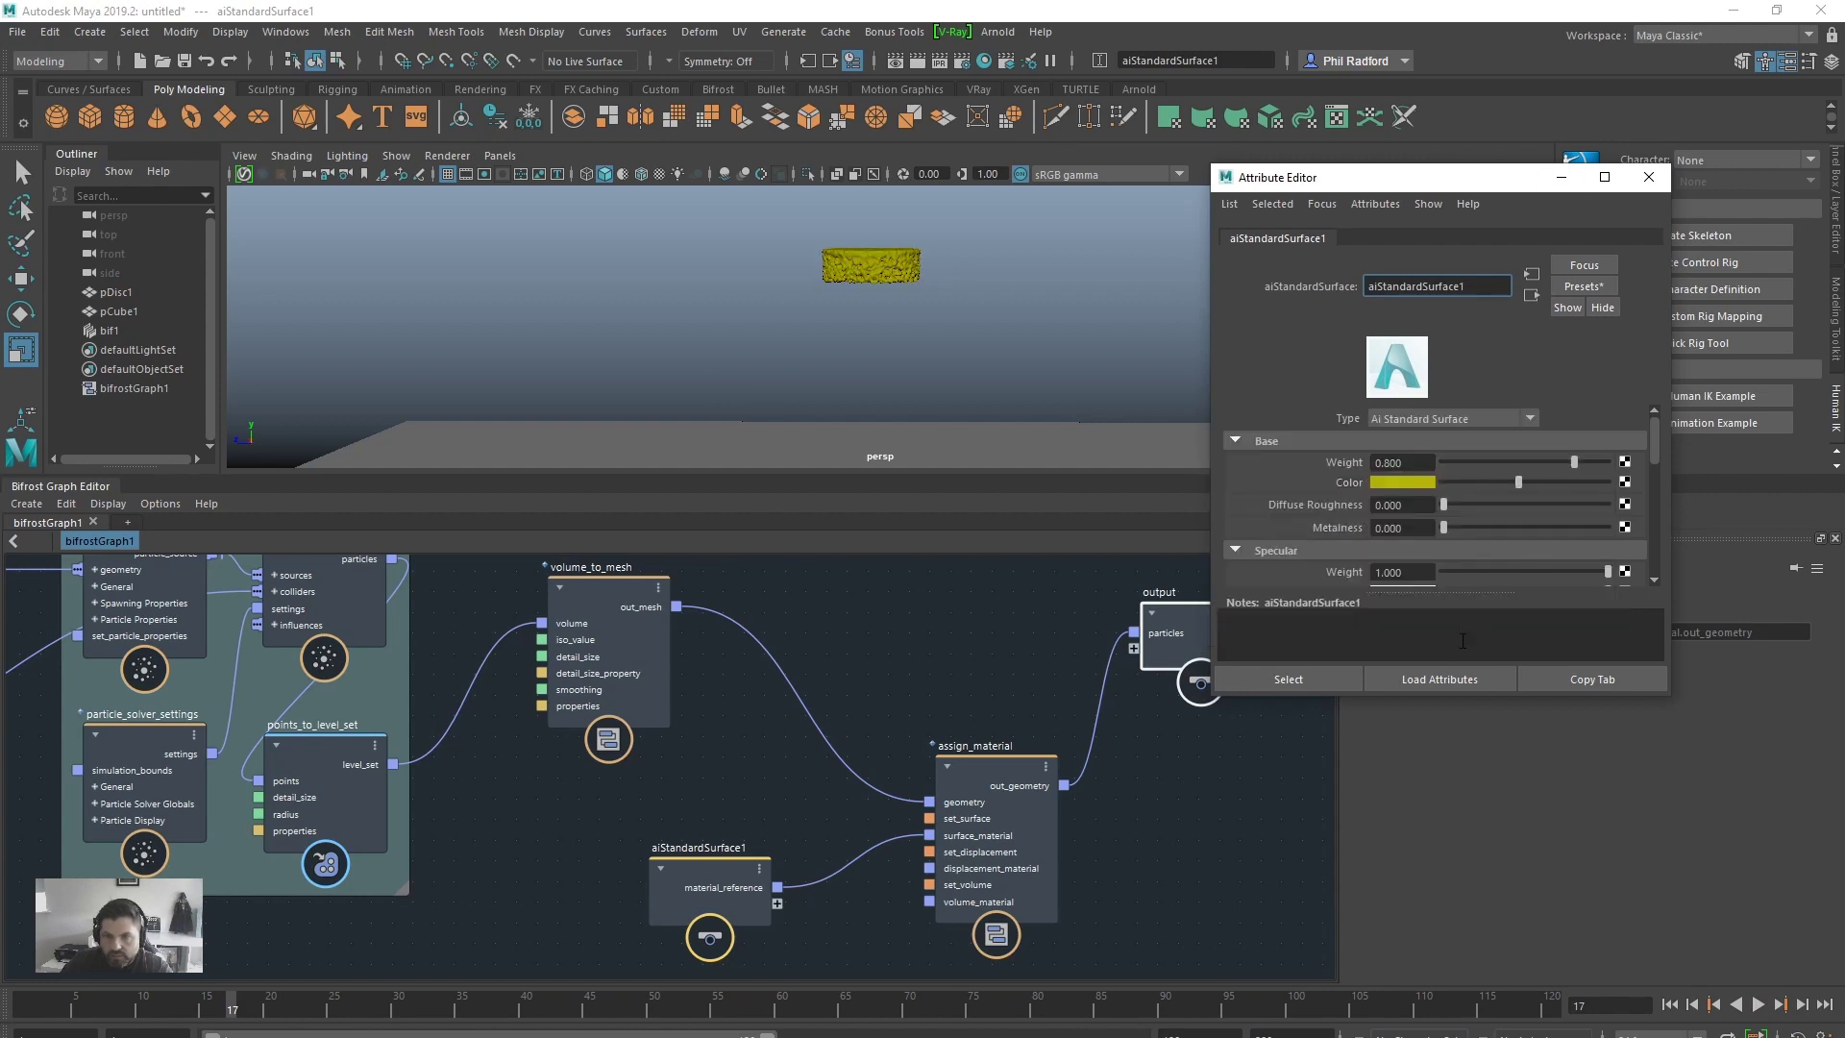
Step: Set the metalness of aiStandardSurface1 to about 0.343 and move its attributes window clear of the viewport
{"action": "left_click_drag", "start_coordinate": [1466, 695], "coordinate": [1467, 930]}
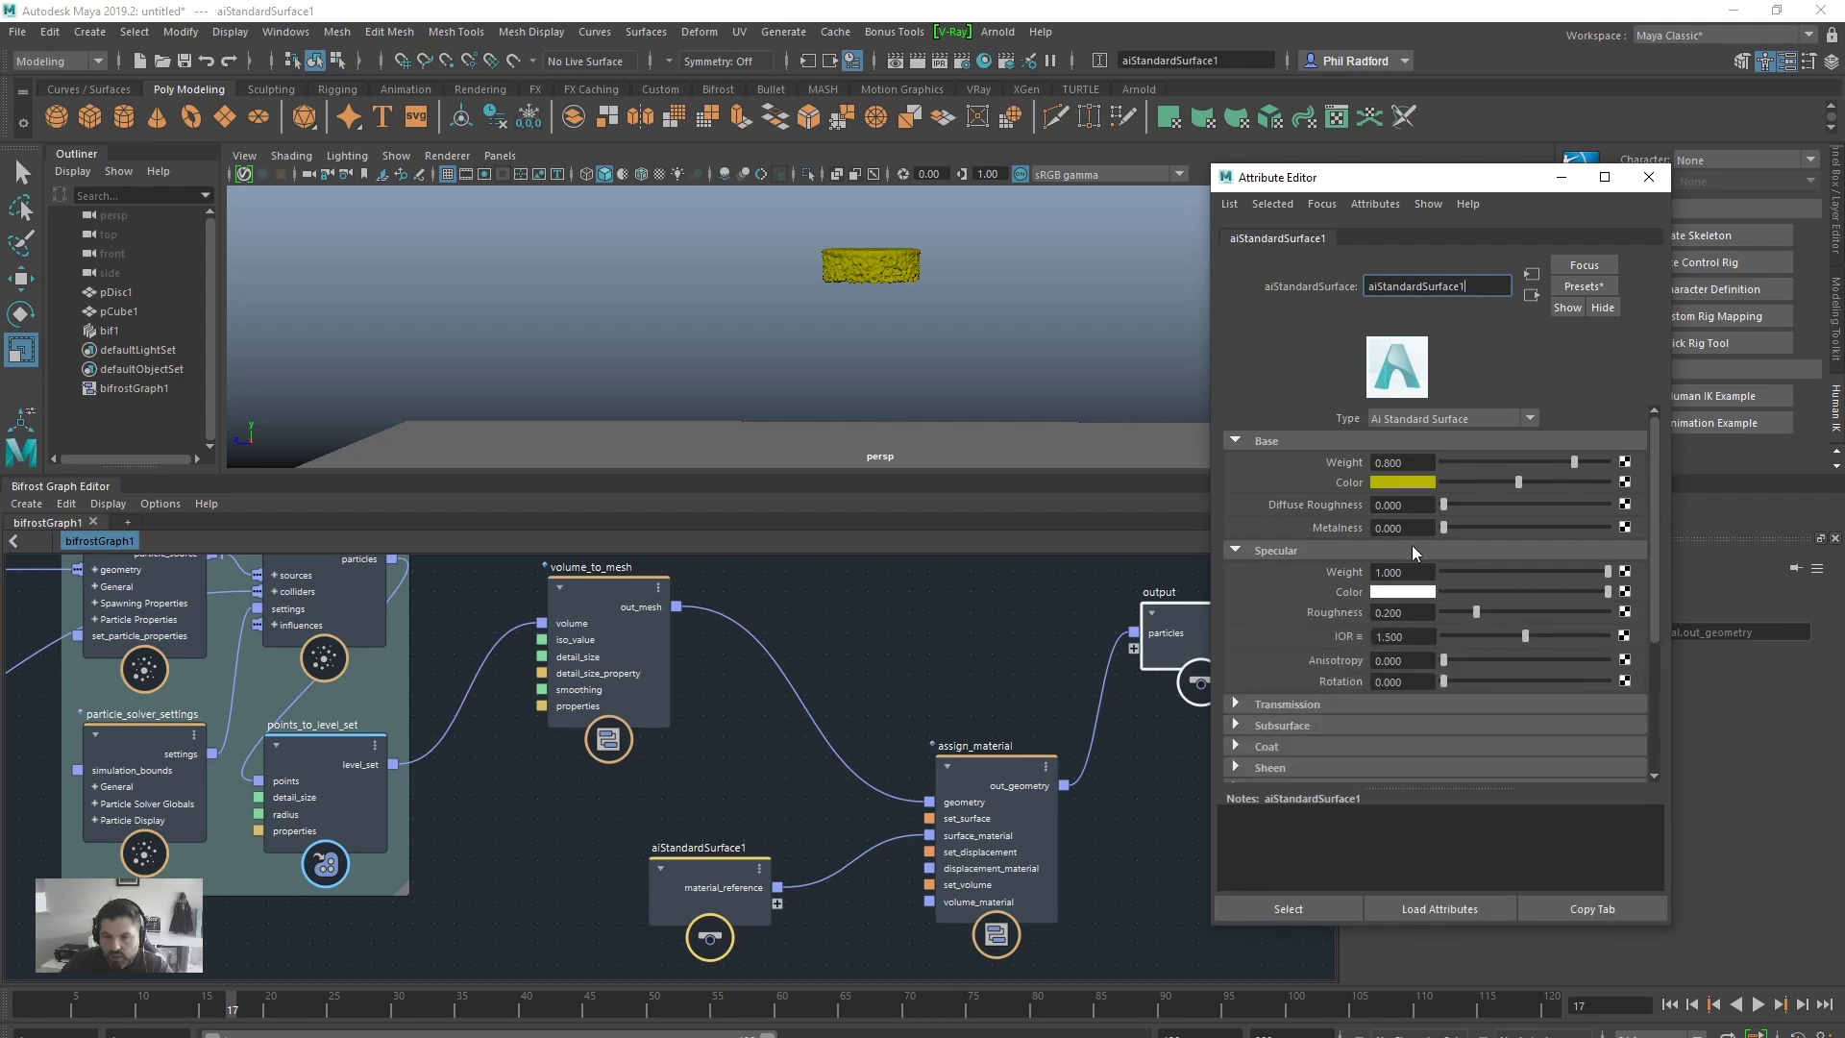
{"action": "left_click_drag", "start_coordinate": [1444, 527], "coordinate": [1502, 530]}
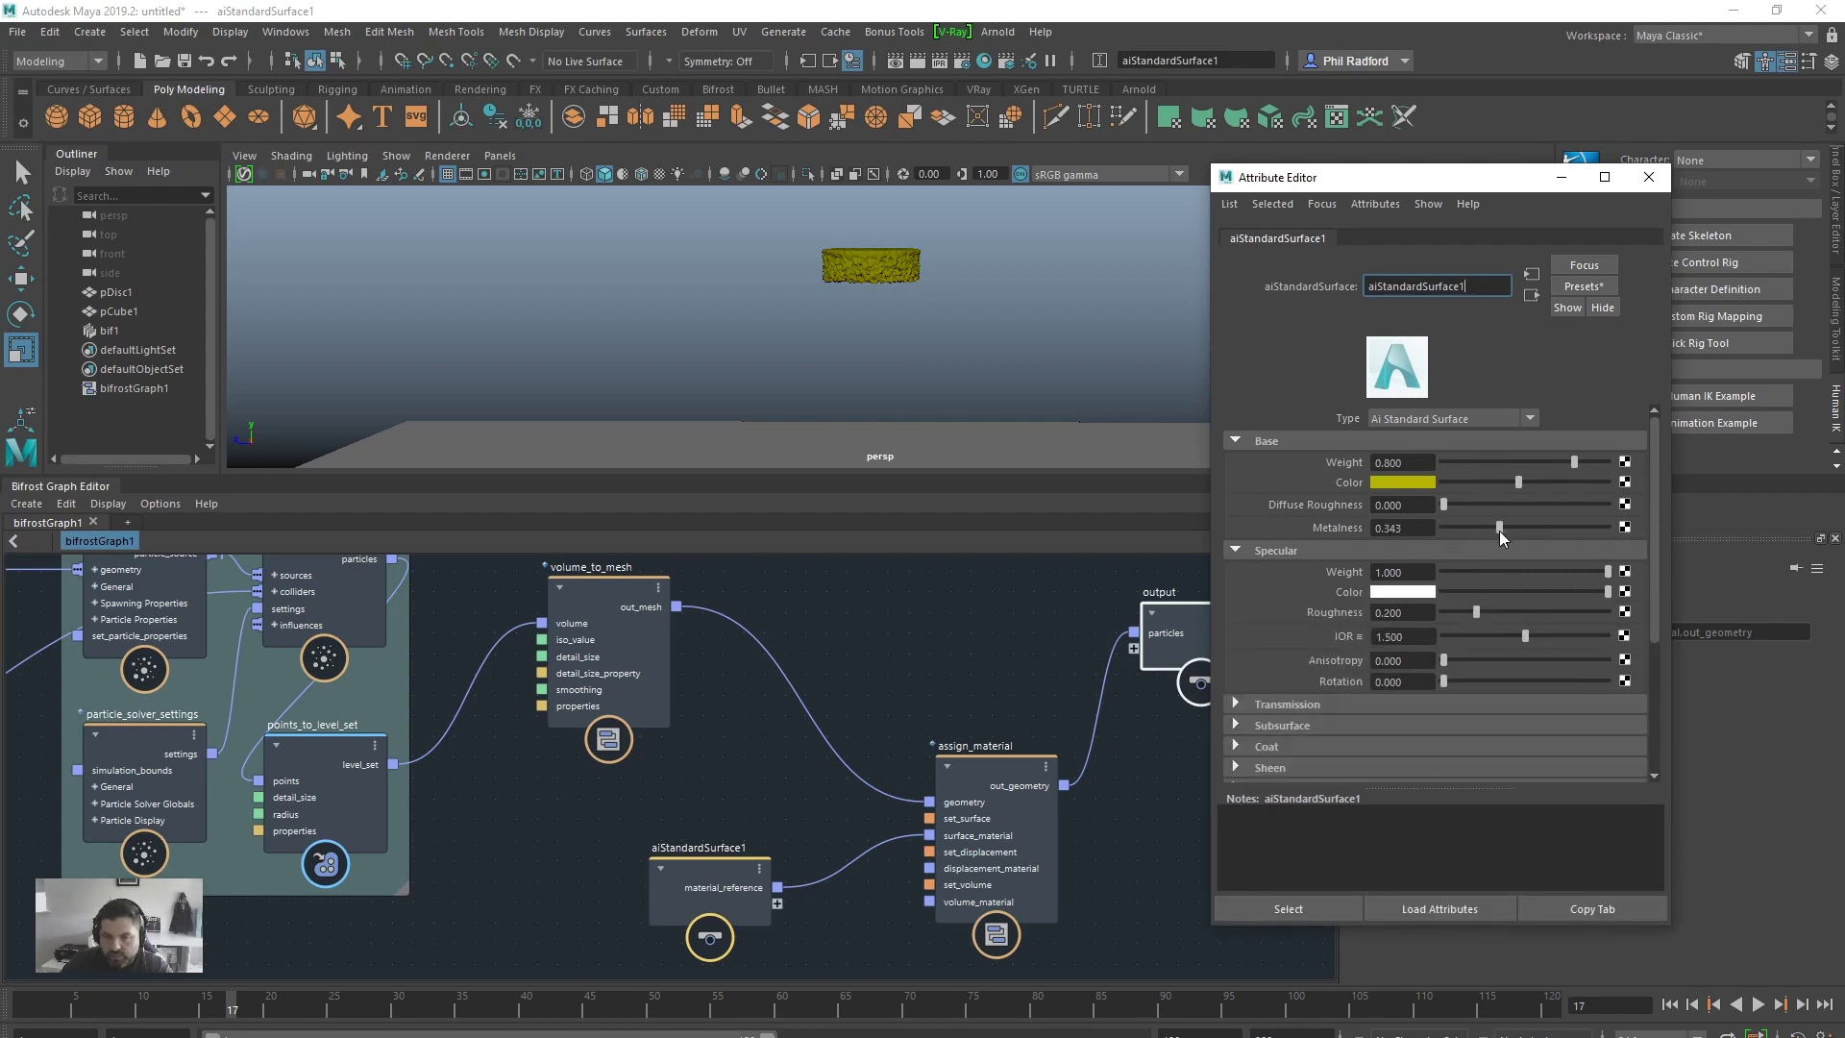
{"action": "left_click_drag", "start_coordinate": [1345, 184], "coordinate": [1544, 214]}
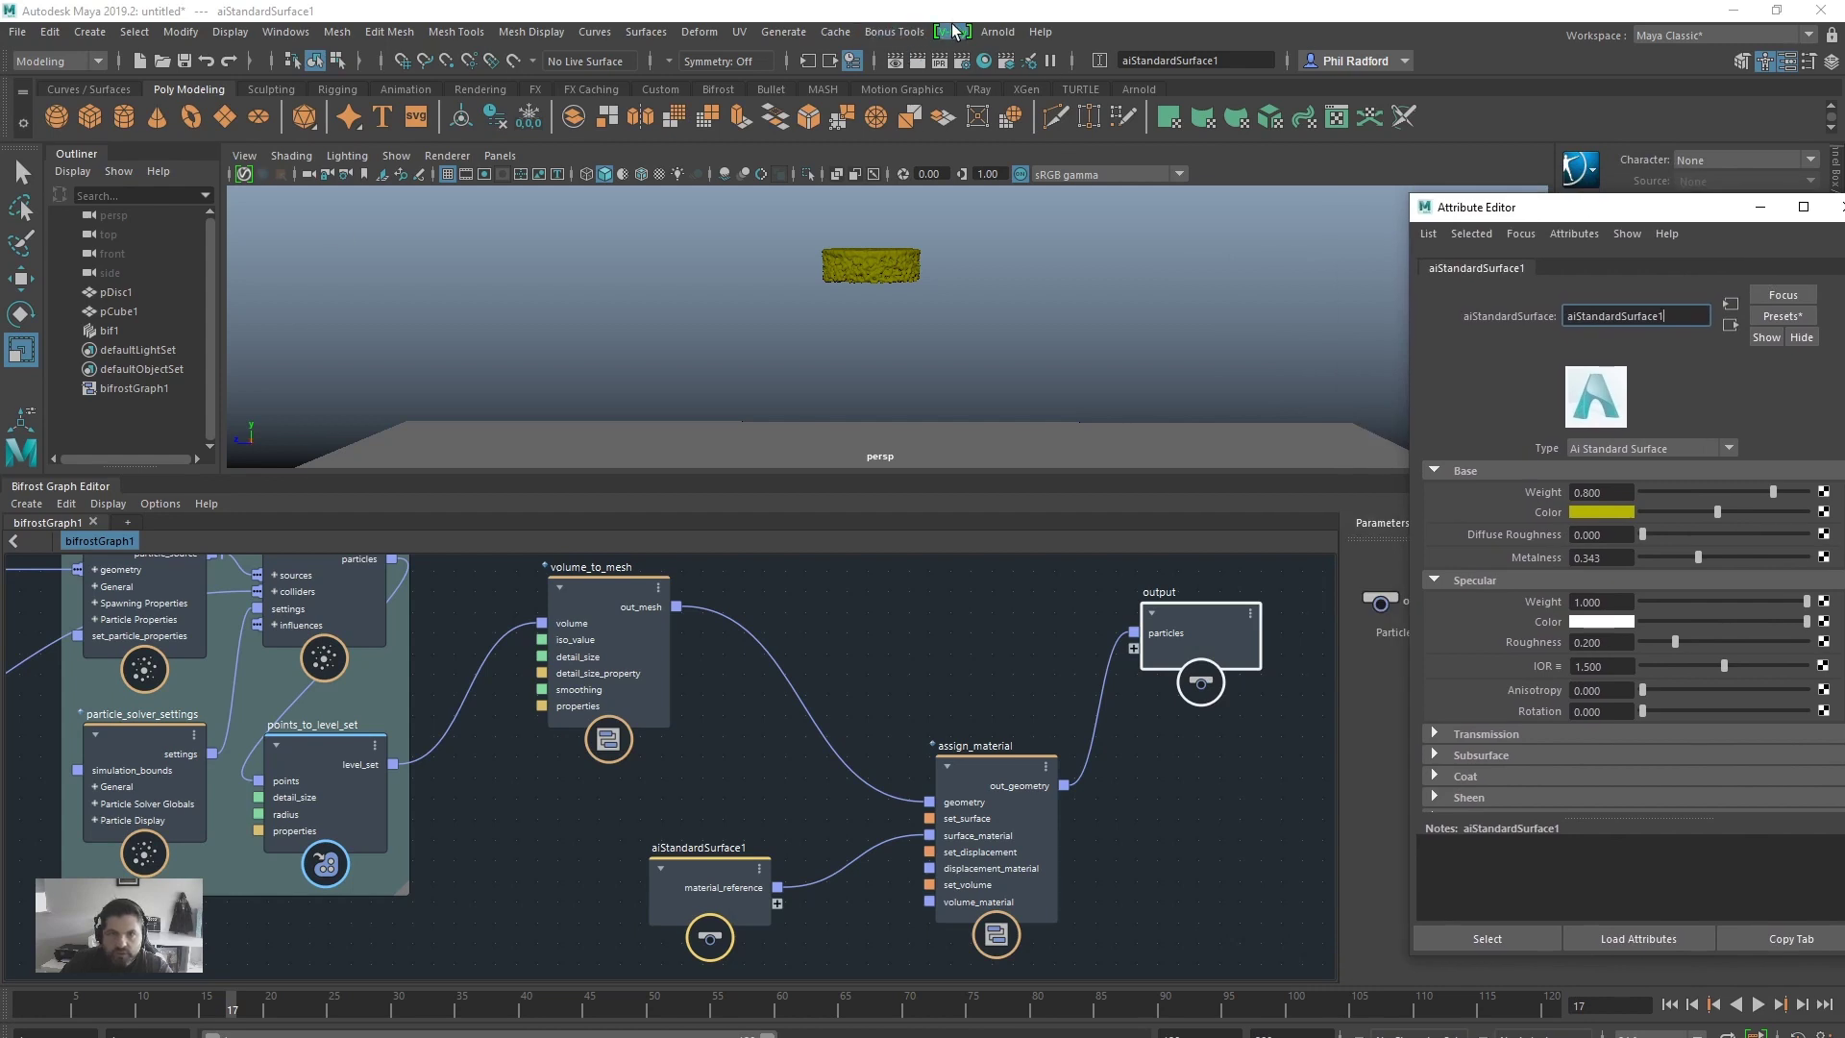
Step: Add an Arnold area light to the scene and scale it up uniformly
{"action": "left_click", "coordinate": [998, 32]}
{"action": "mouse_move", "coordinate": [1067, 129]}
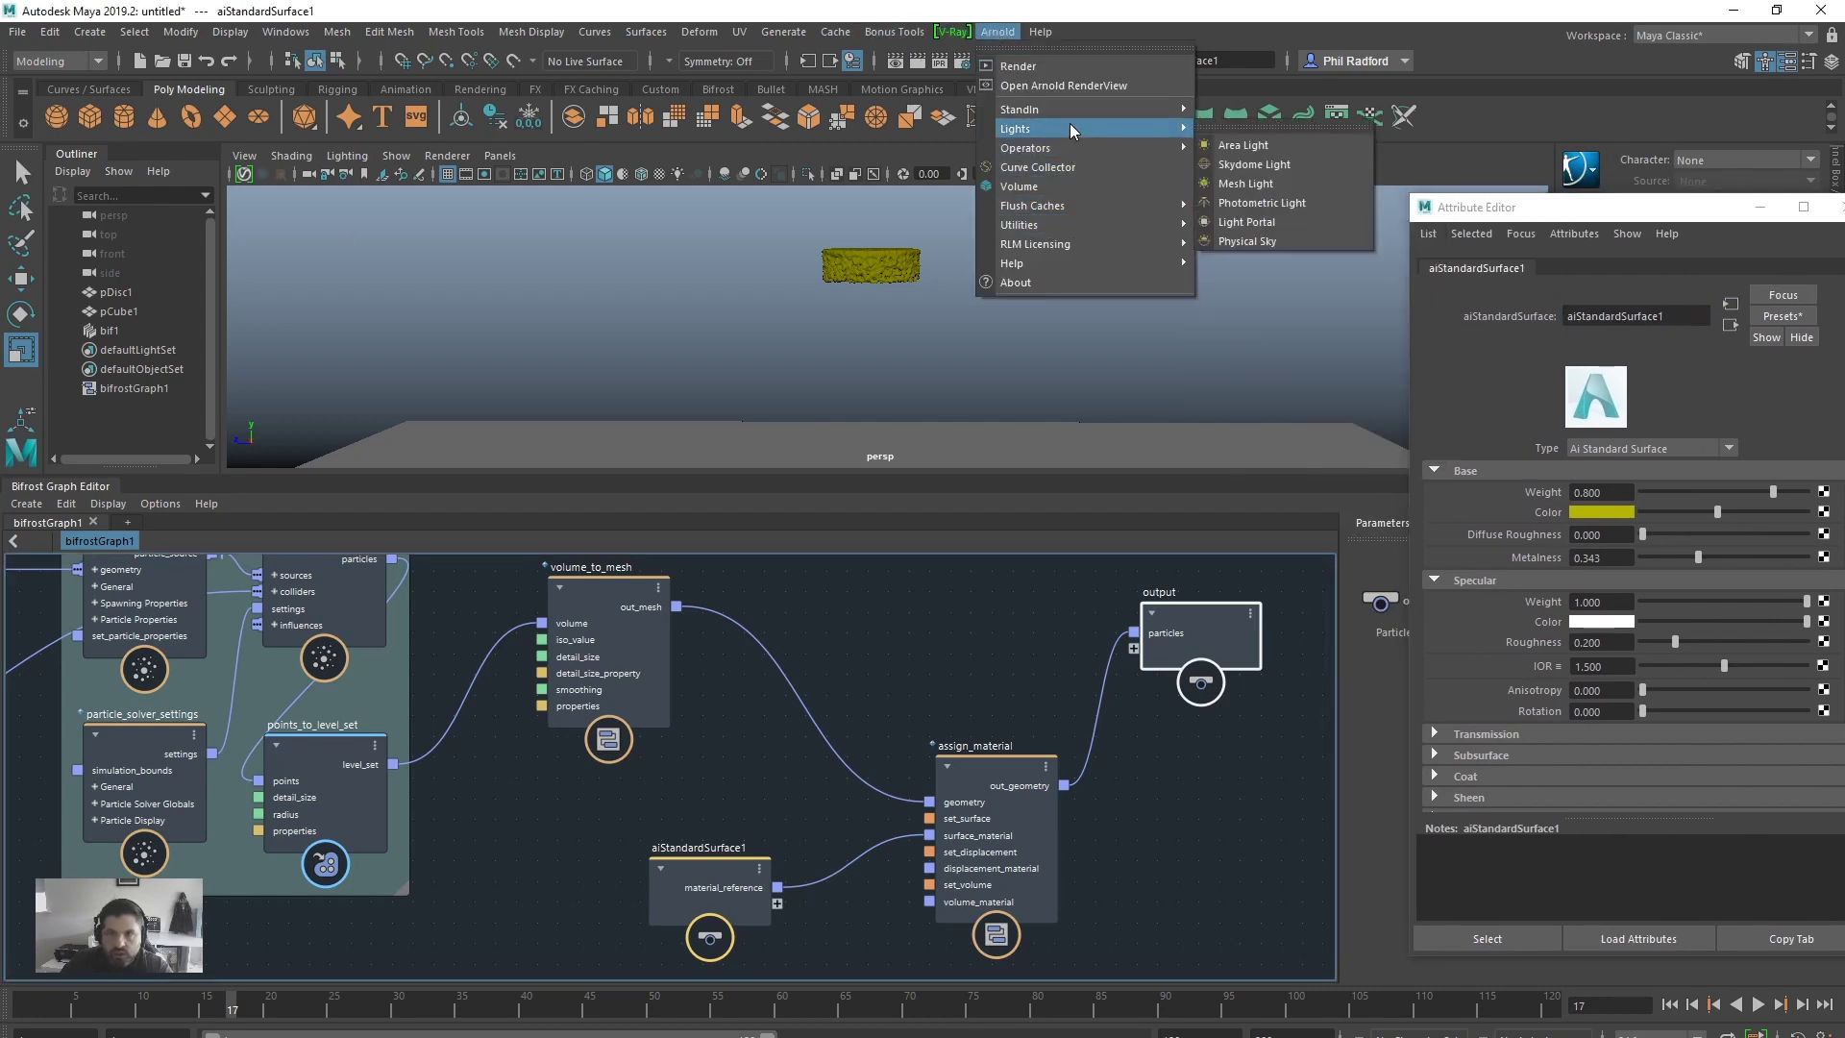
{"action": "left_click", "coordinate": [1270, 145]}
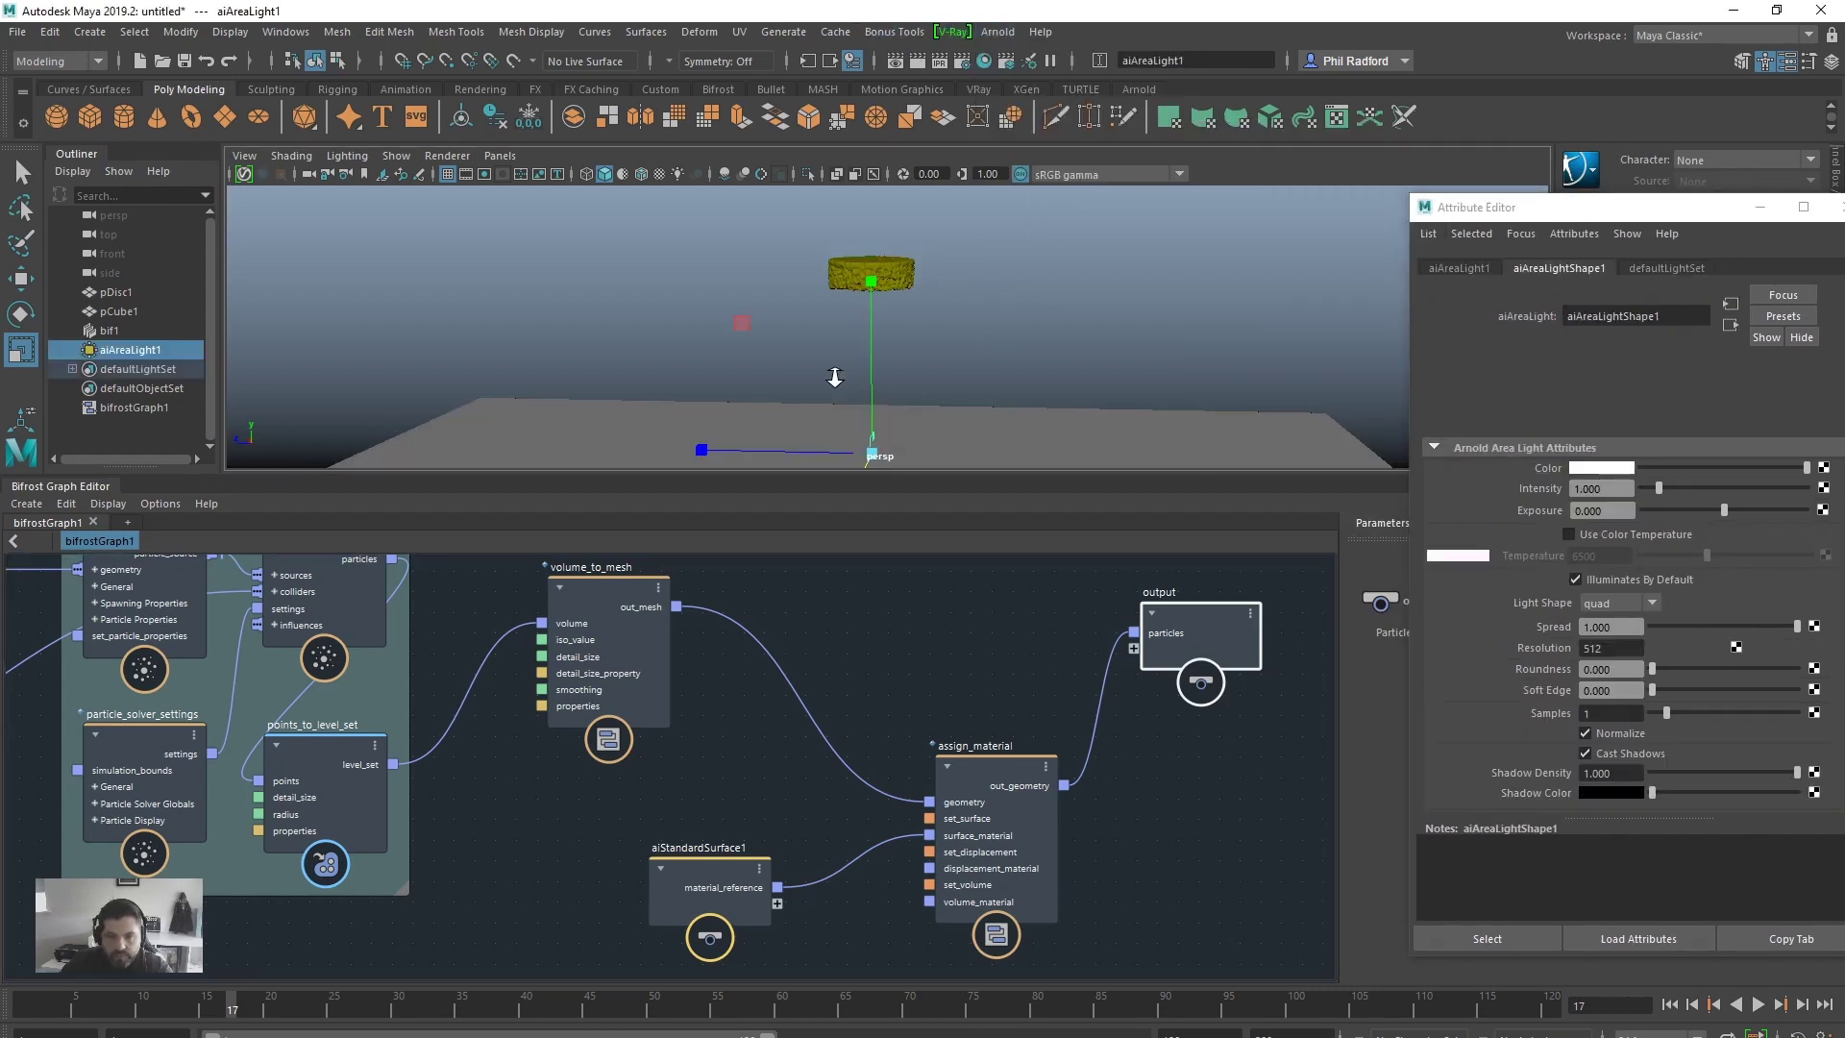
{"action": "middle_click_drag", "start_coordinate": [917, 361], "coordinate": [911, 356], "text": "alt"}
{"action": "left_click_drag", "start_coordinate": [864, 448], "coordinate": [974, 423]}
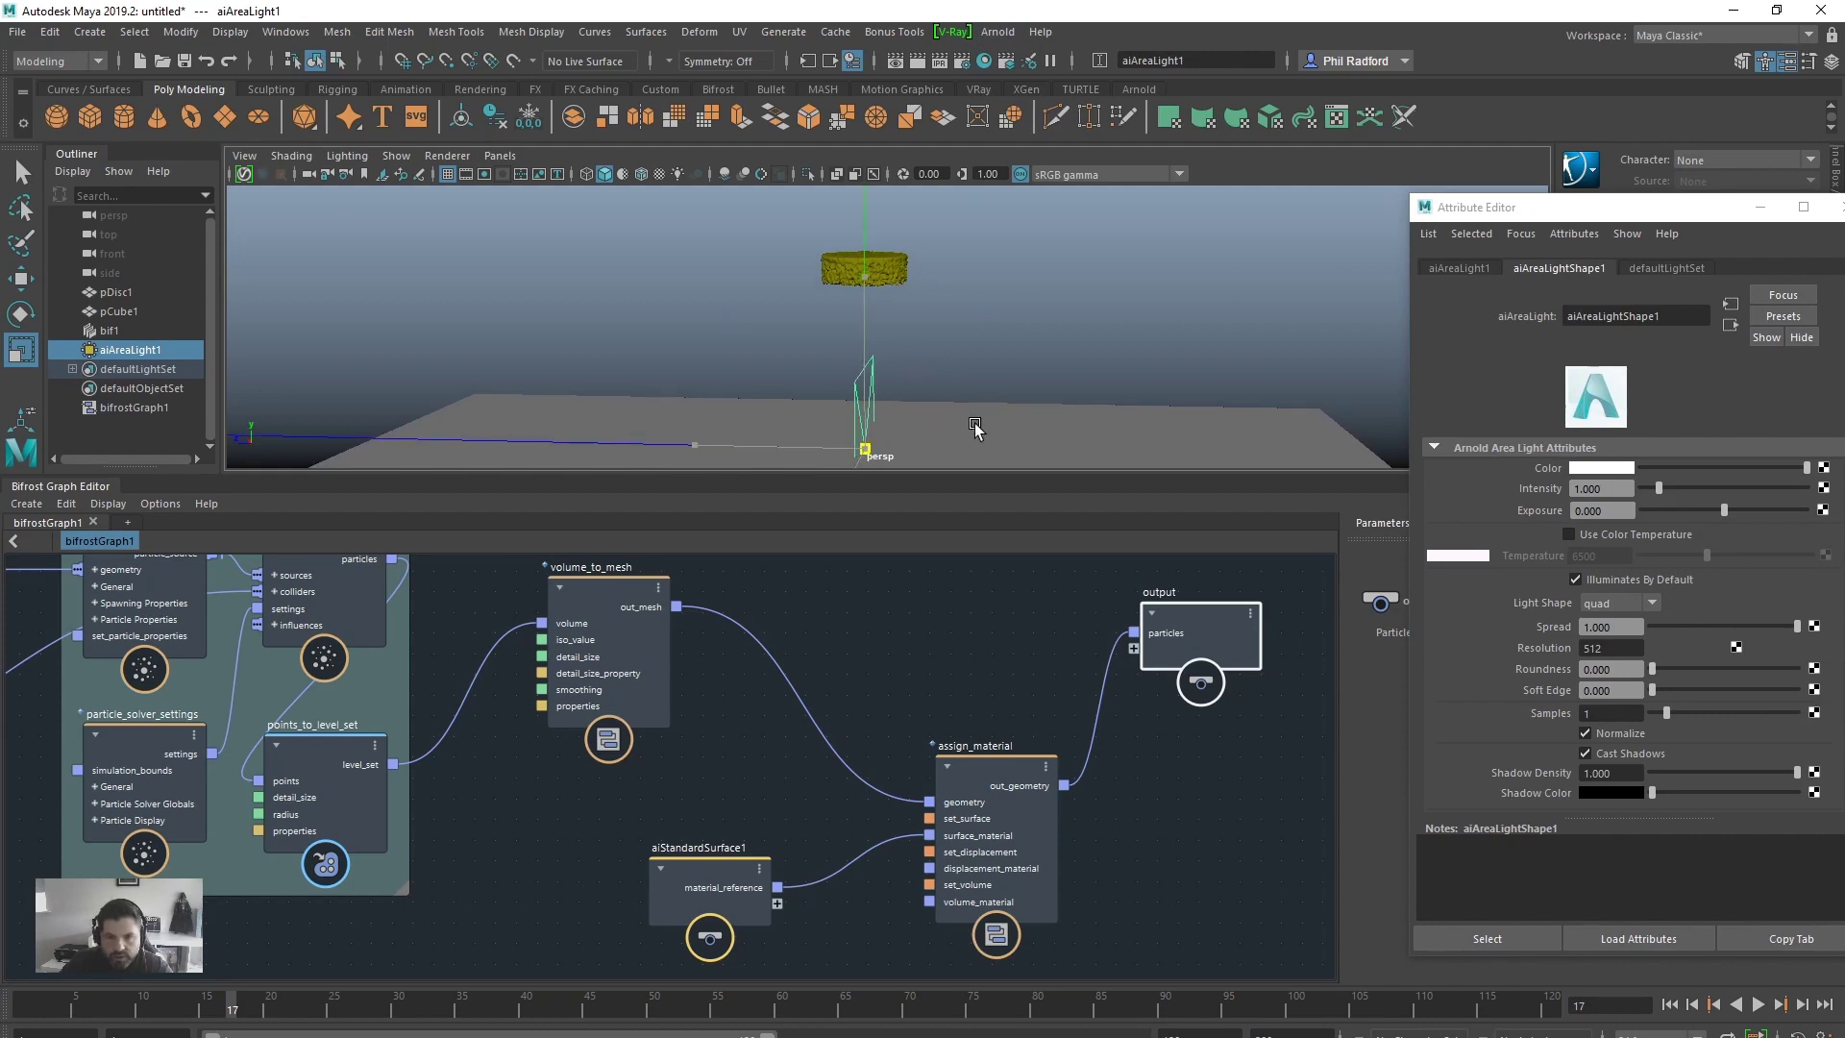
Step: Raise the area light to the height of the yellow particle mesh and move it along Z away from the mesh
{"action": "key", "text": "w"}
{"action": "left_click_drag", "start_coordinate": [870, 380], "coordinate": [889, 192]}
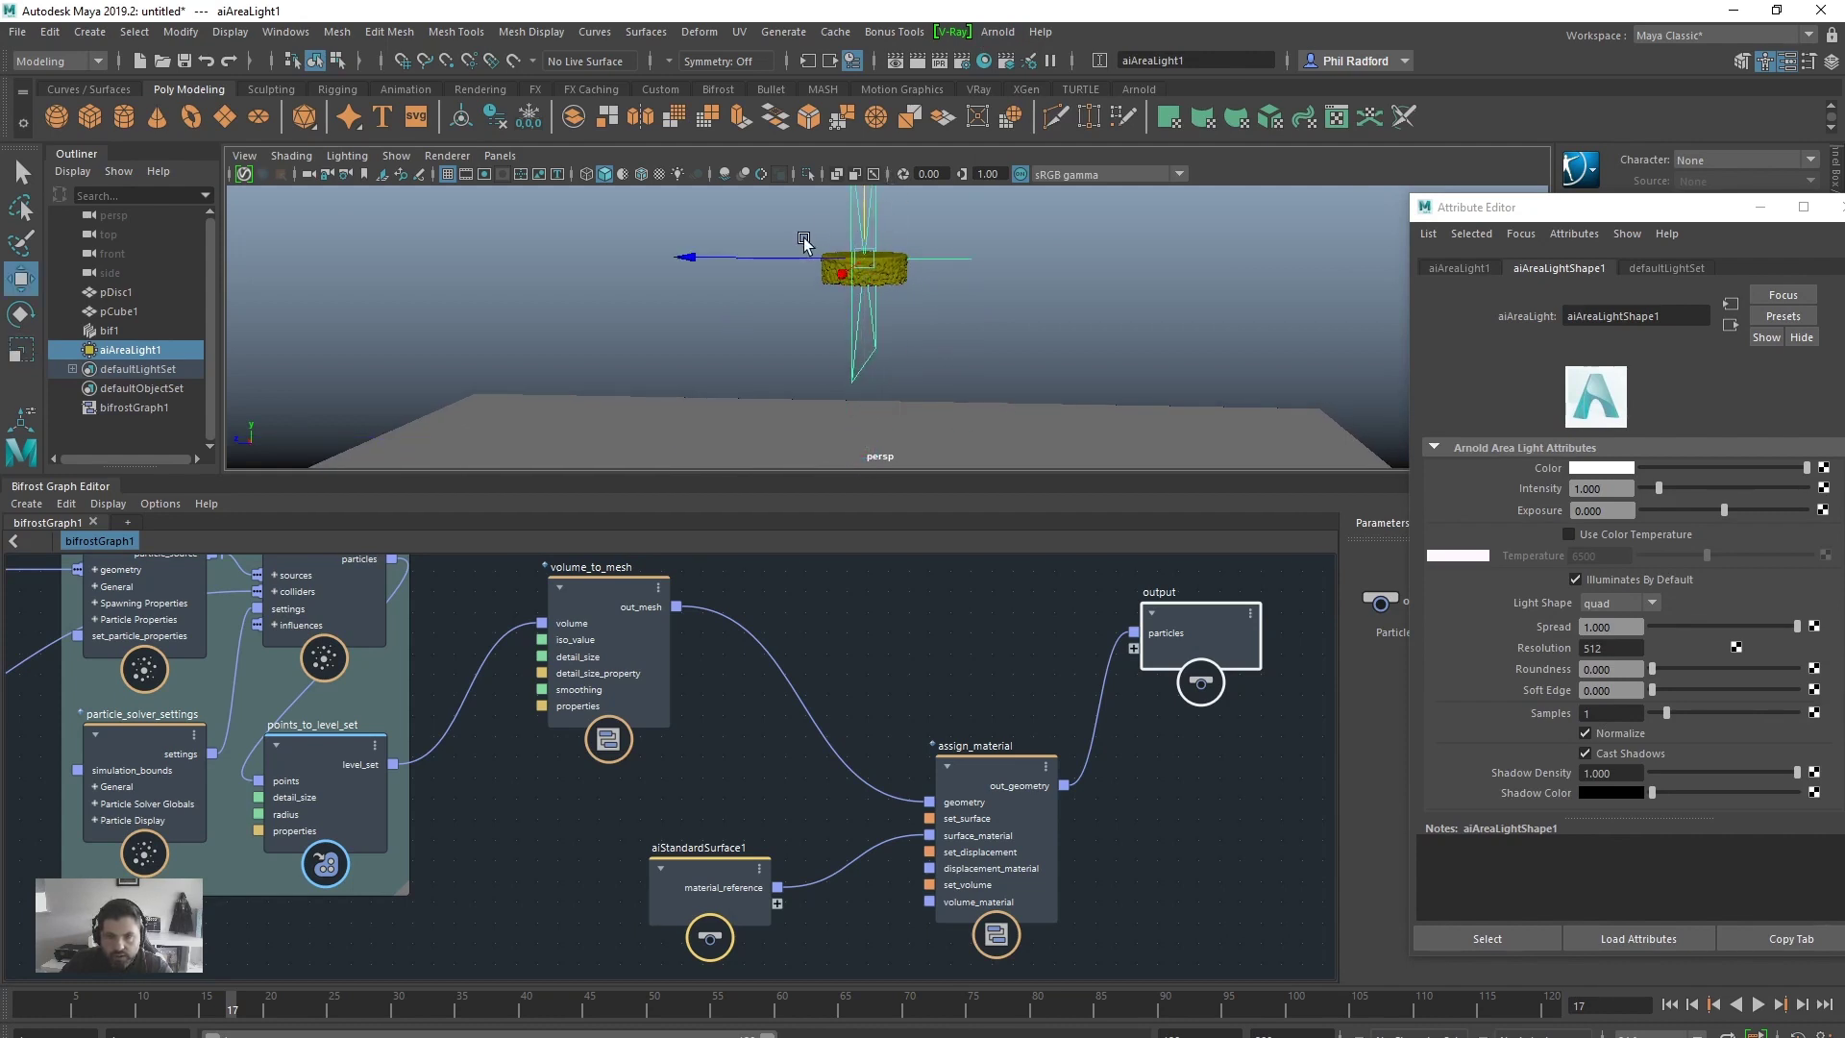
{"action": "left_click_drag", "start_coordinate": [800, 258], "coordinate": [644, 276]}
{"action": "left_click_drag", "start_coordinate": [914, 326], "coordinate": [953, 332], "text": "alt"}
{"action": "right_click_drag", "start_coordinate": [953, 331], "coordinate": [1240, 350], "text": "alt"}
{"action": "middle_click_drag", "start_coordinate": [1079, 334], "coordinate": [1065, 405], "text": "alt"}
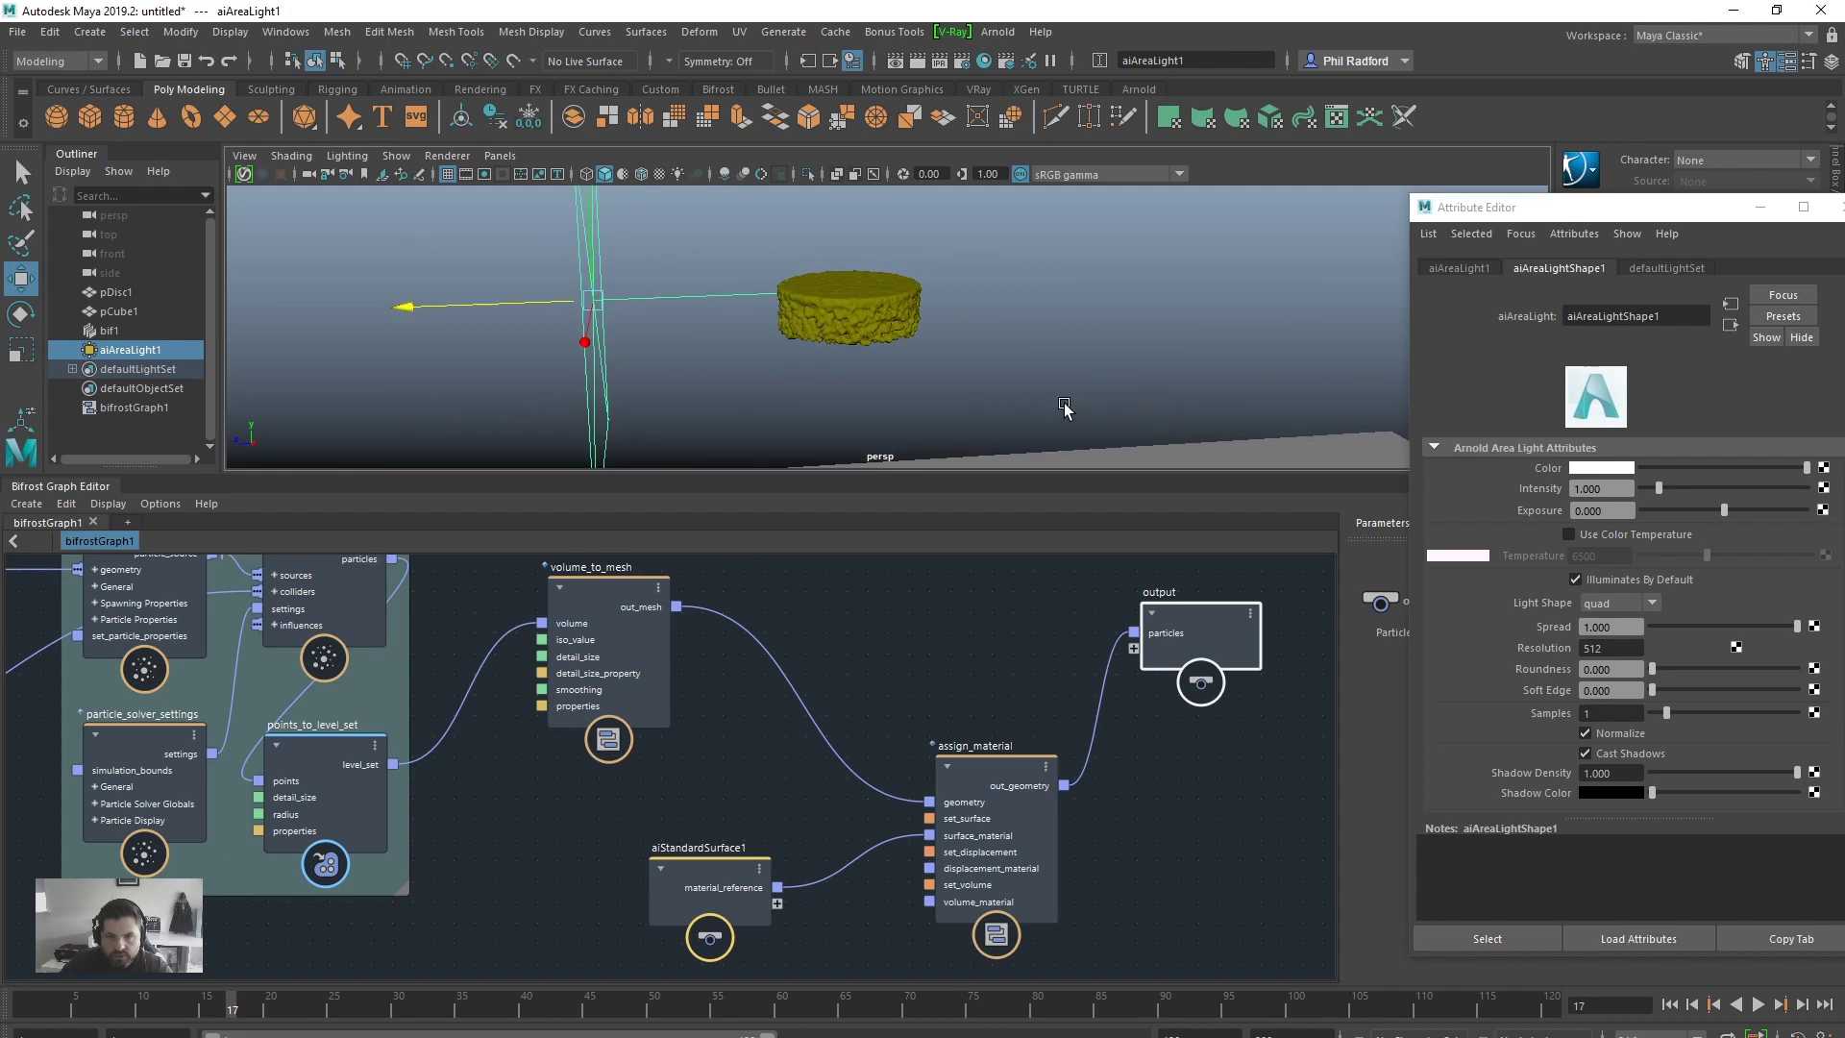
{"action": "left_click_drag", "start_coordinate": [1065, 407], "coordinate": [1006, 399], "text": "alt"}
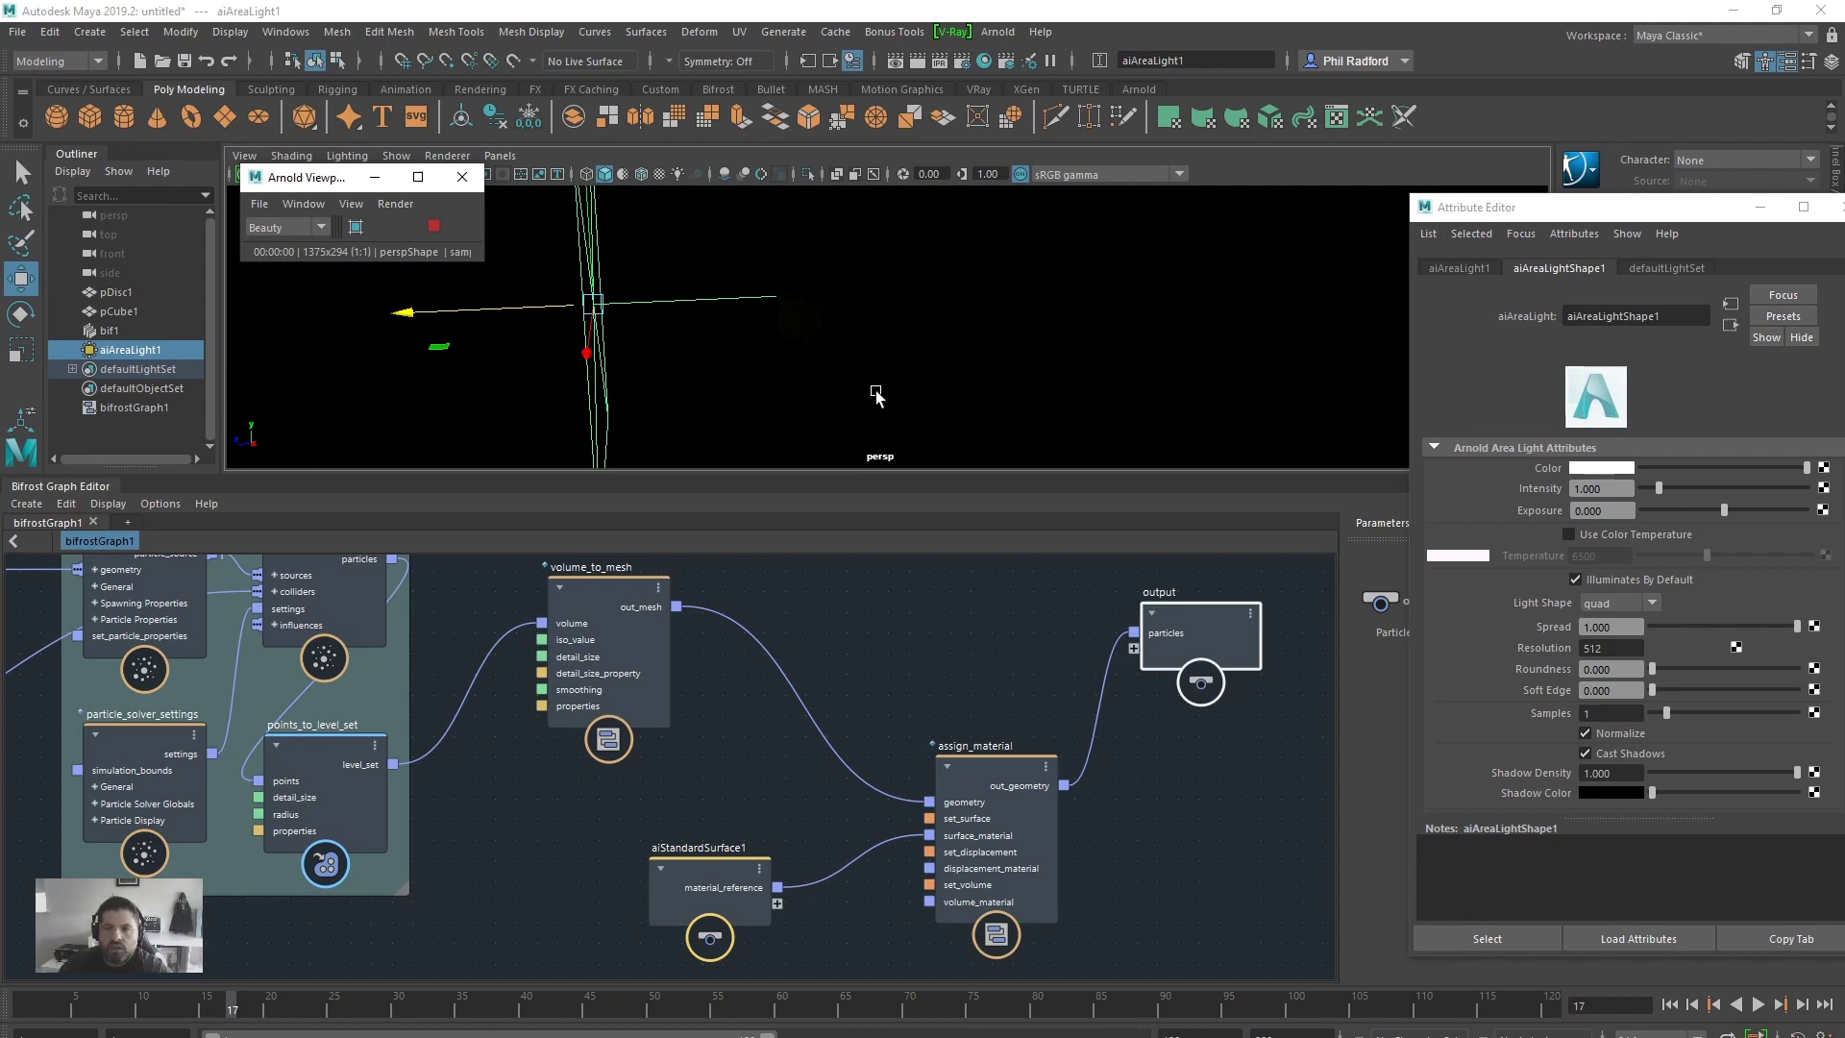
Step: Set the area light's intensity to 15 and its exposure to 5
{"action": "left_click_drag", "start_coordinate": [1679, 206], "coordinate": [1437, 175]}
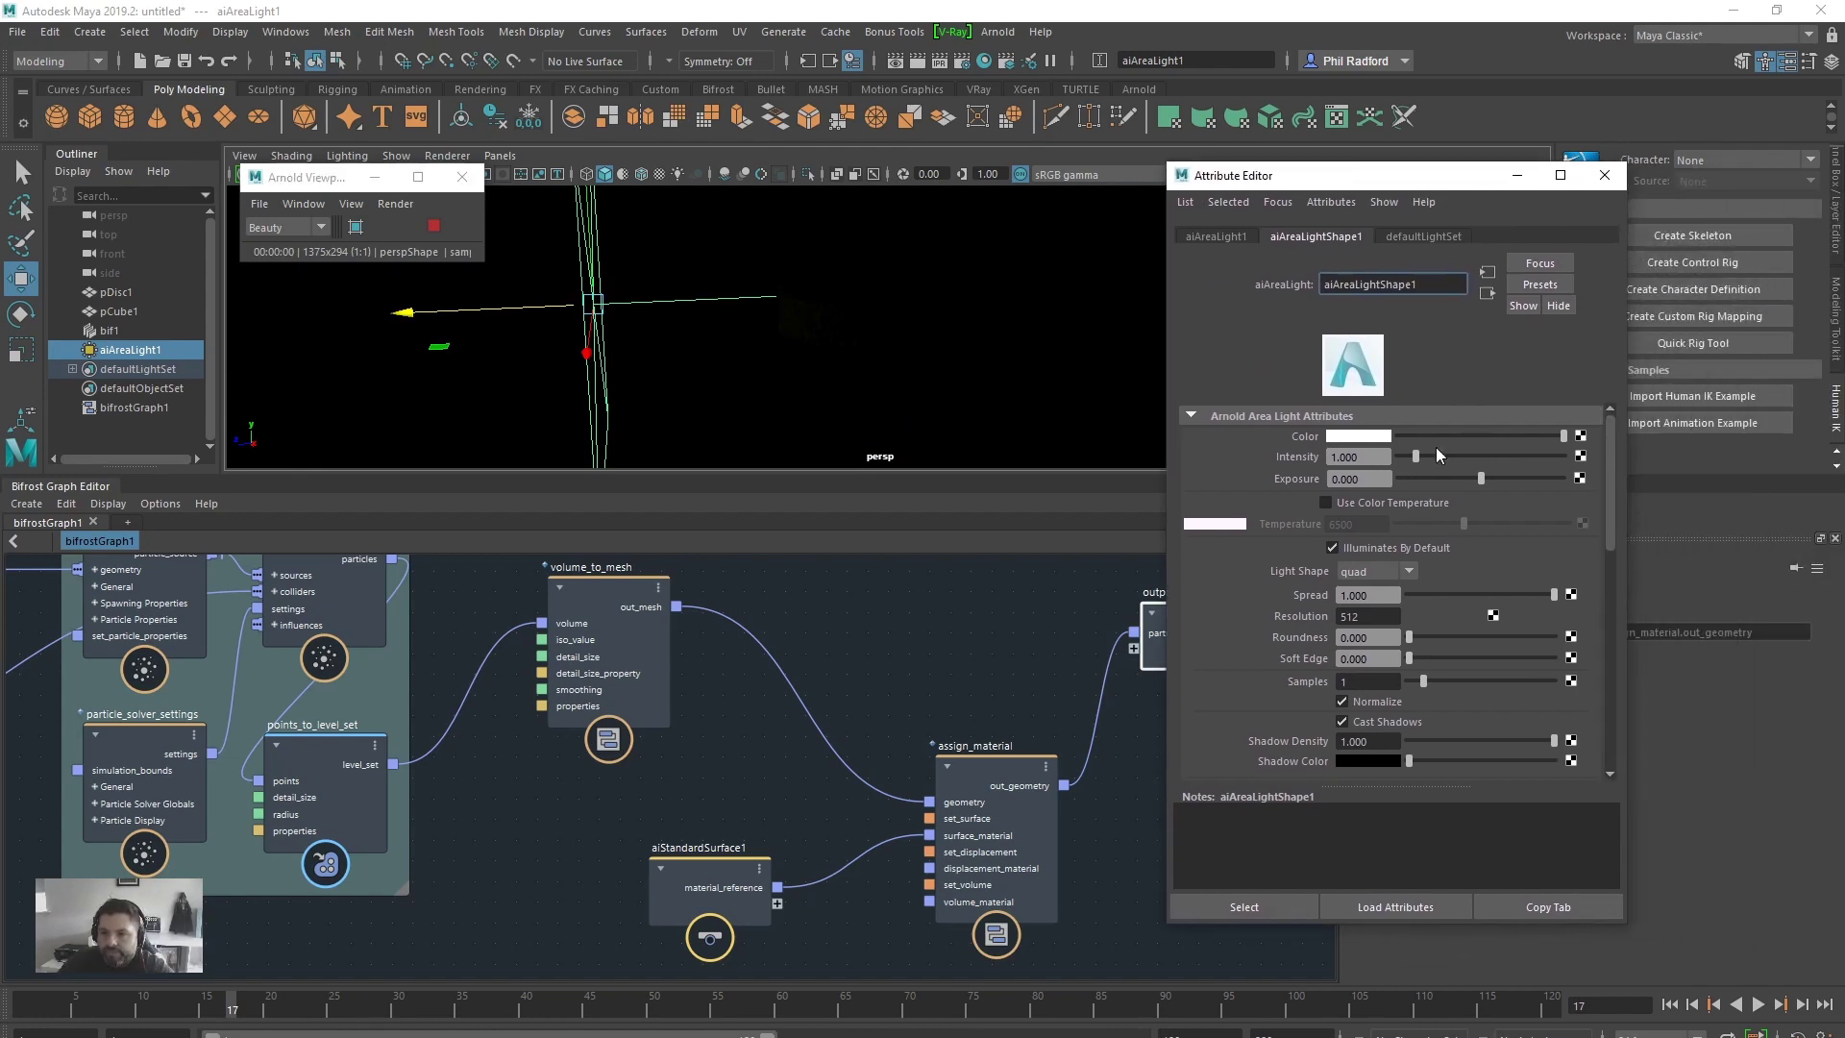
{"action": "left_click_drag", "start_coordinate": [1411, 456], "coordinate": [1639, 466]}
{"action": "left_click_drag", "start_coordinate": [1376, 457], "coordinate": [1227, 467]}
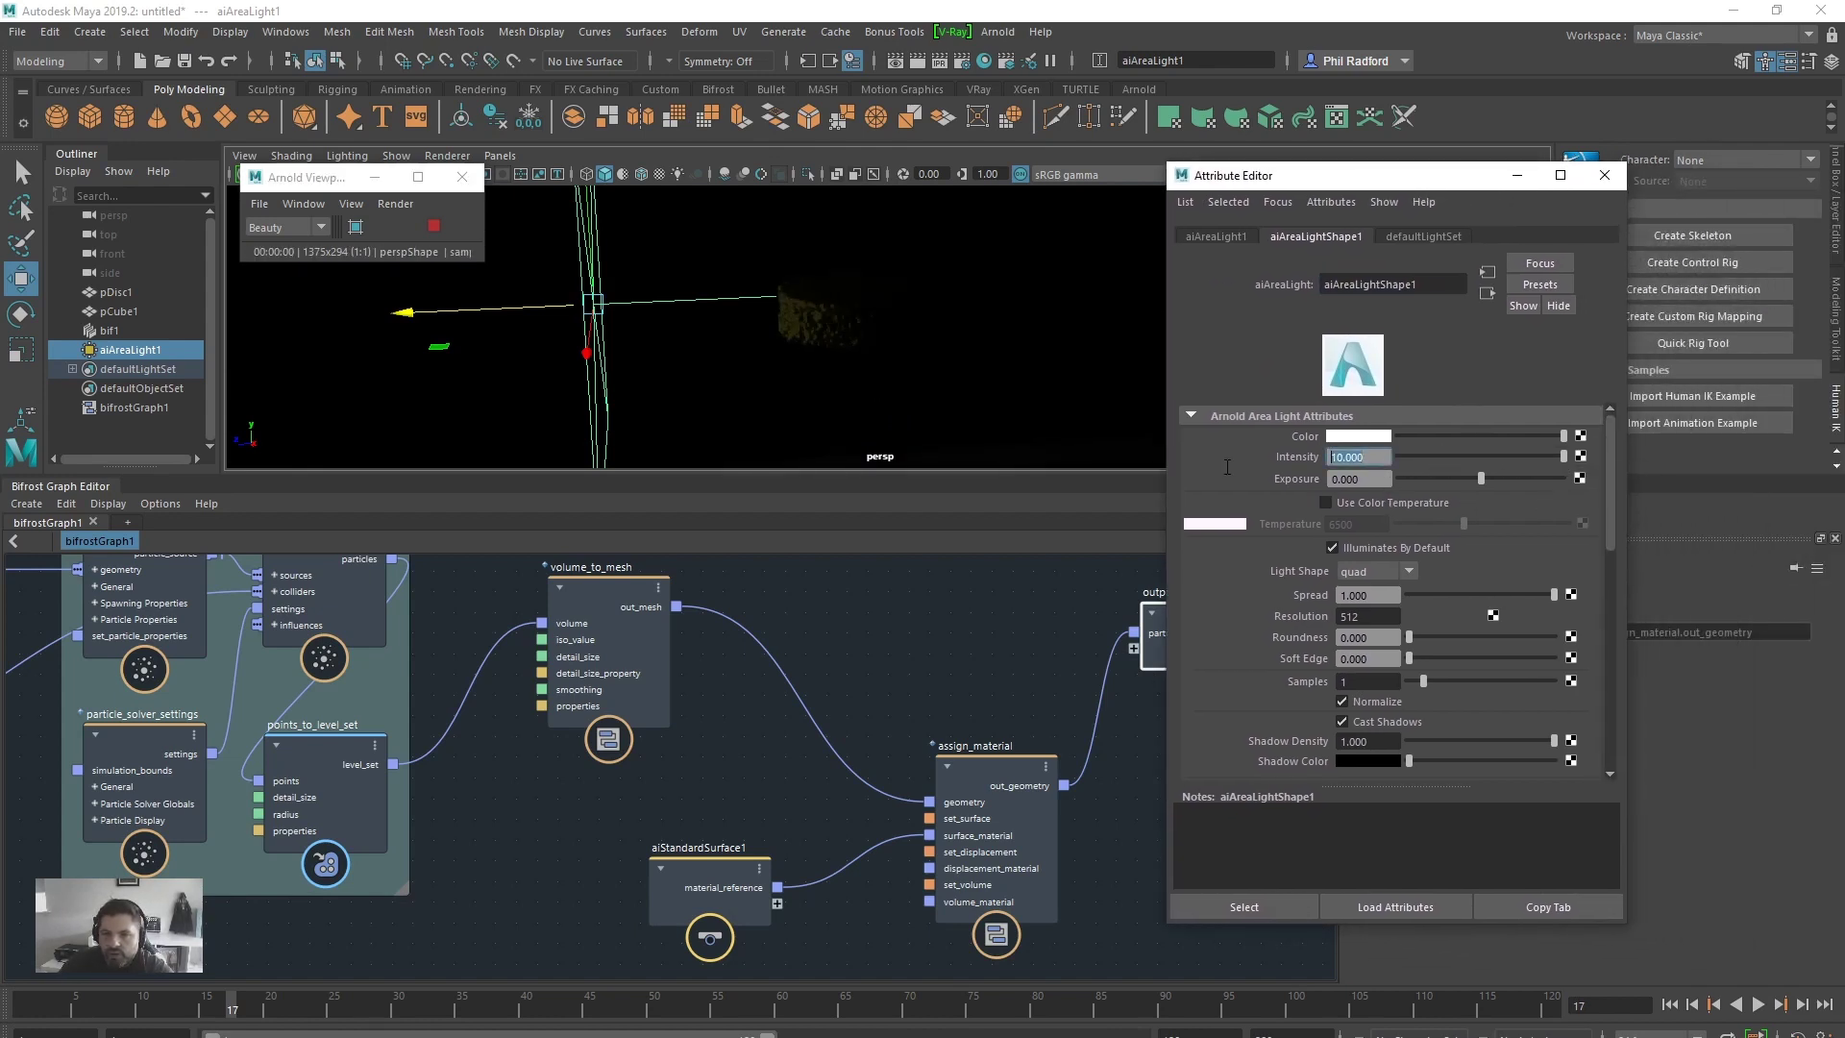
{"action": "type", "text": "15"}
{"action": "key", "text": "Return"}
{"action": "left_click_drag", "start_coordinate": [1480, 477], "coordinate": [1700, 494]}
Step: Examine the Arnold viewport render of the yellow mesh up close and from several angles, and stop the render
{"action": "left_click_drag", "start_coordinate": [935, 336], "coordinate": [931, 350], "text": "alt"}
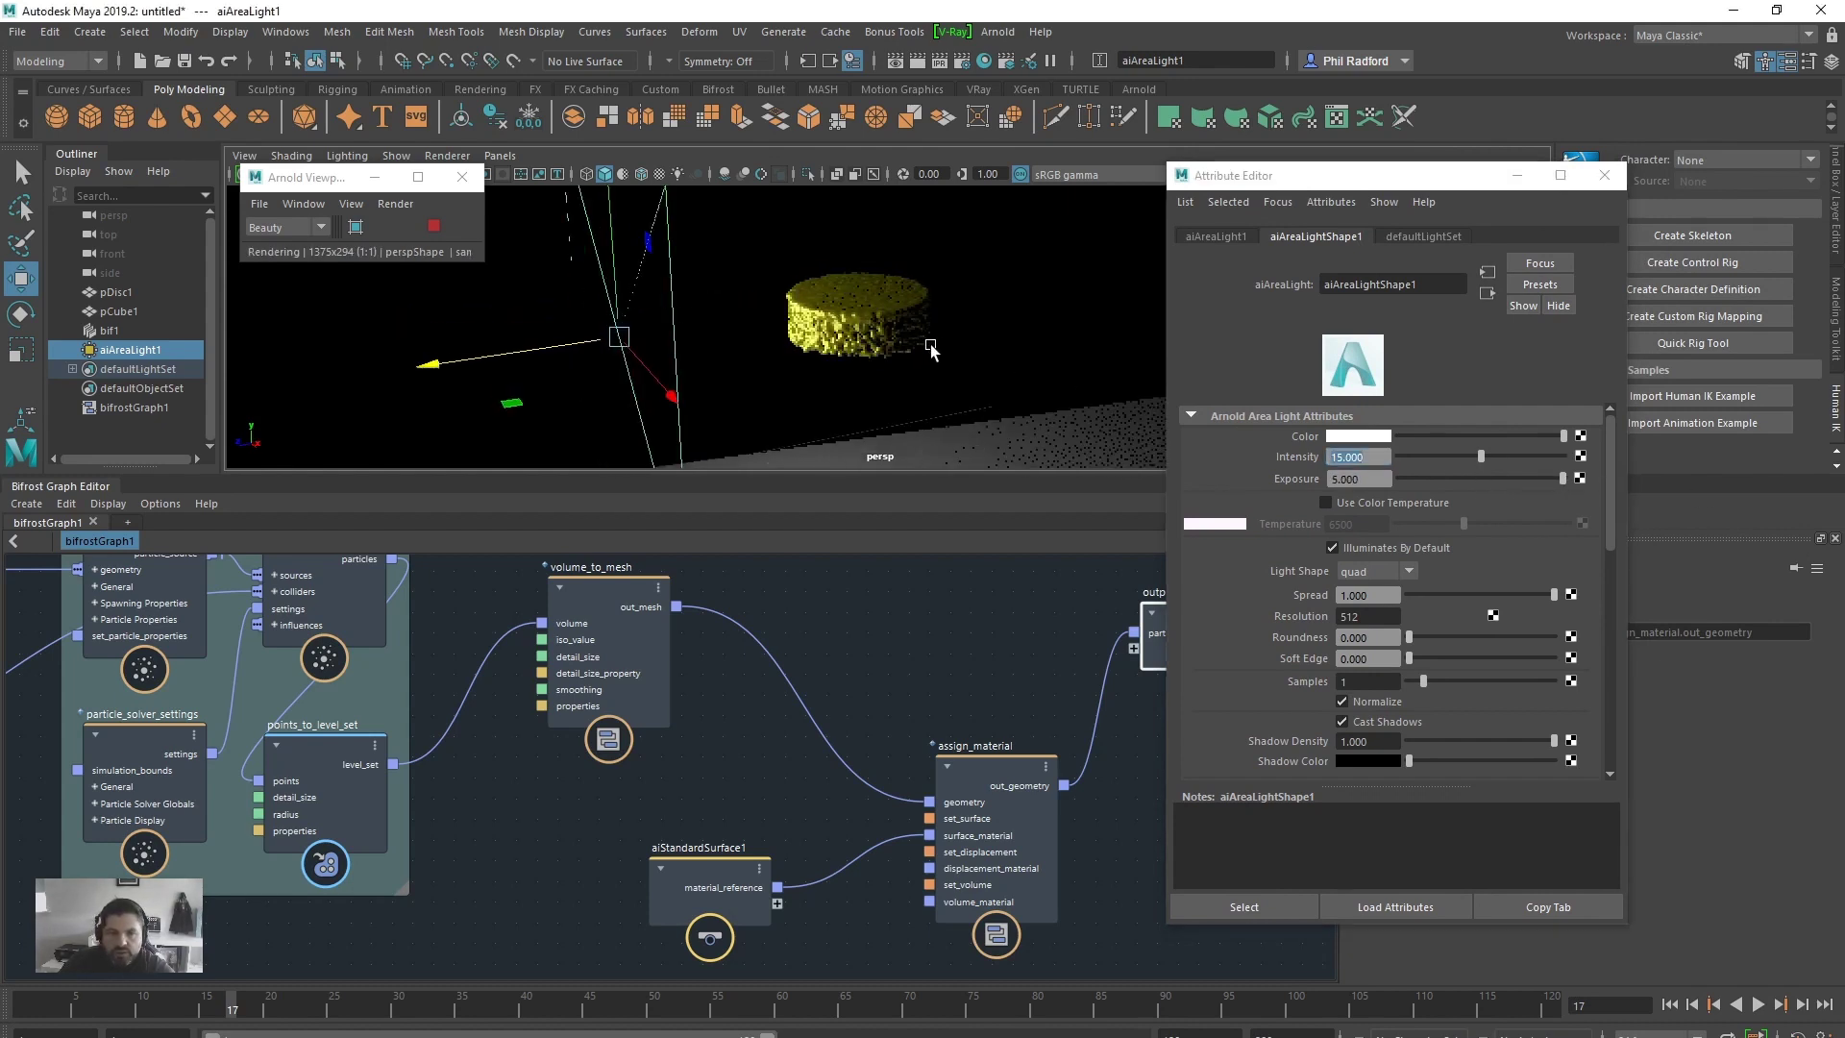
{"action": "right_click_drag", "start_coordinate": [931, 350], "coordinate": [1297, 367], "text": "alt"}
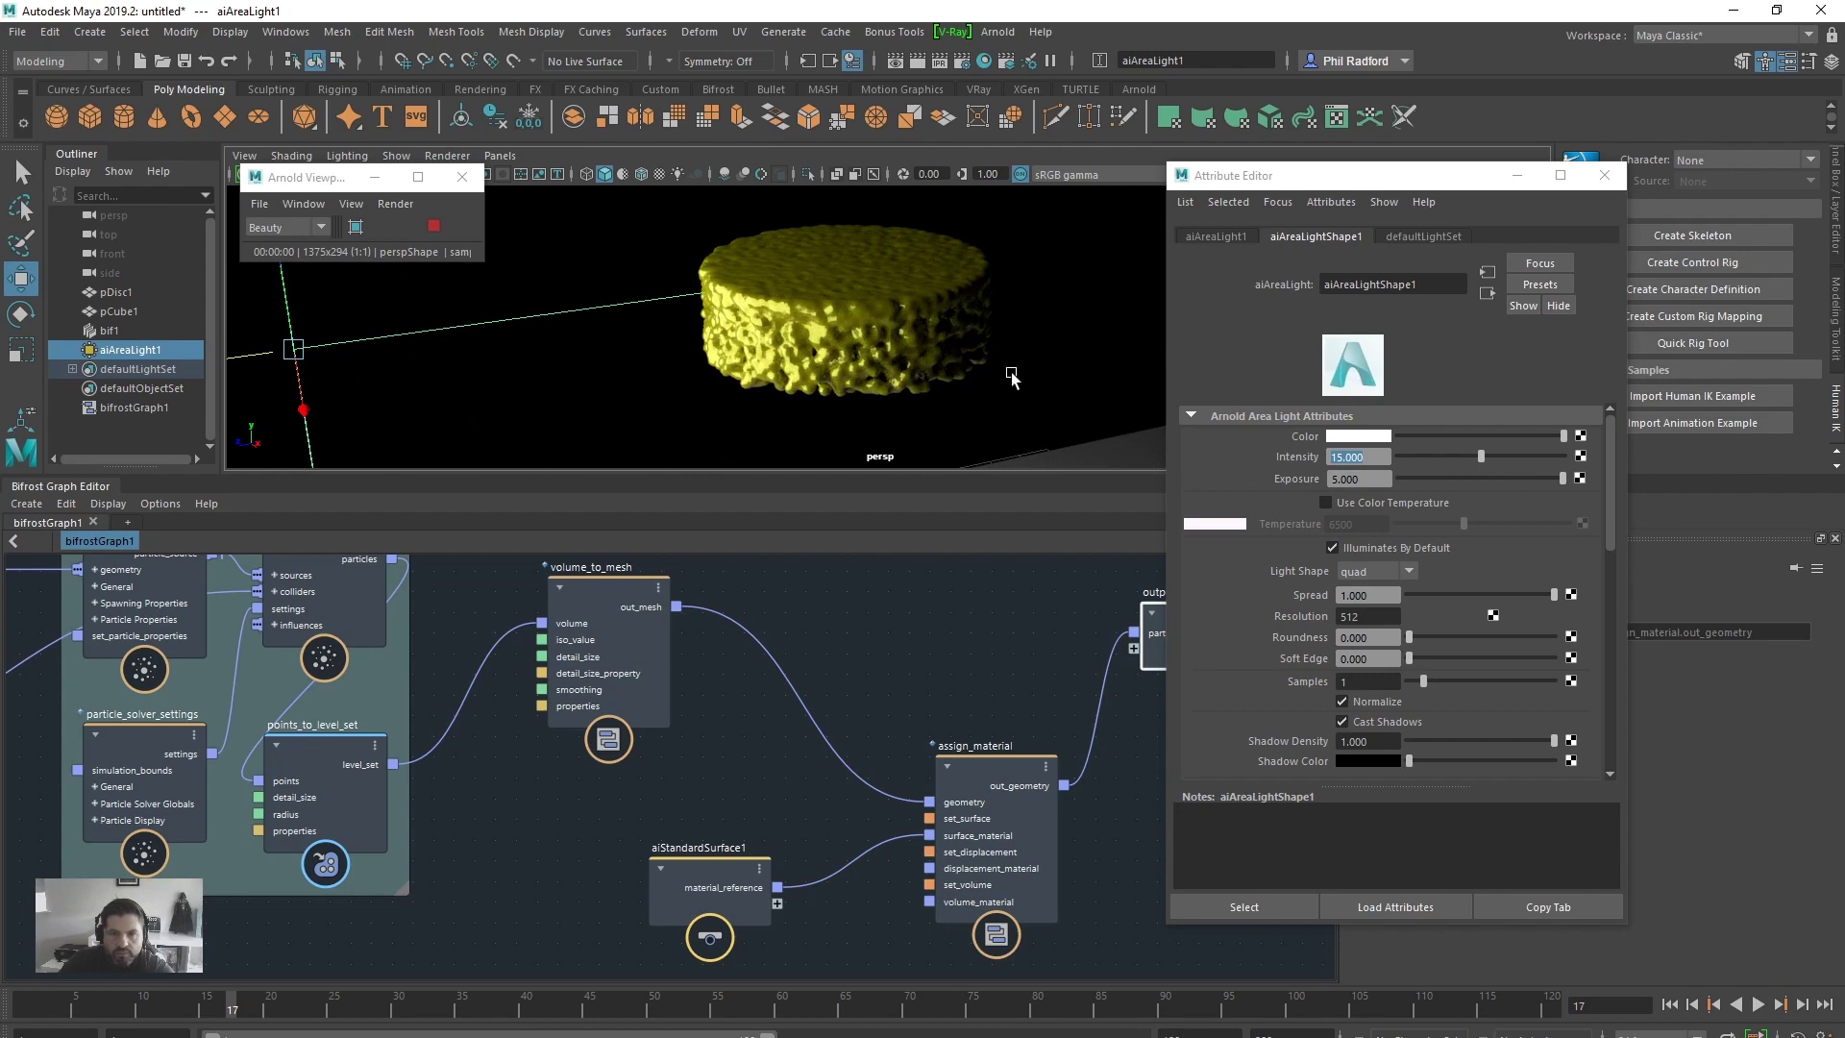
{"action": "mouse_move", "coordinate": [1011, 377]}
{"action": "left_mouse_down", "text": "alt"}
{"action": "mouse_move", "coordinate": [894, 372]}
{"action": "mouse_move", "coordinate": [1012, 362]}
{"action": "left_mouse_up", "text": "alt"}
{"action": "right_click_drag", "start_coordinate": [1013, 362], "coordinate": [465, 346], "text": "alt"}
{"action": "left_click_drag", "start_coordinate": [882, 386], "coordinate": [848, 388], "text": "alt"}
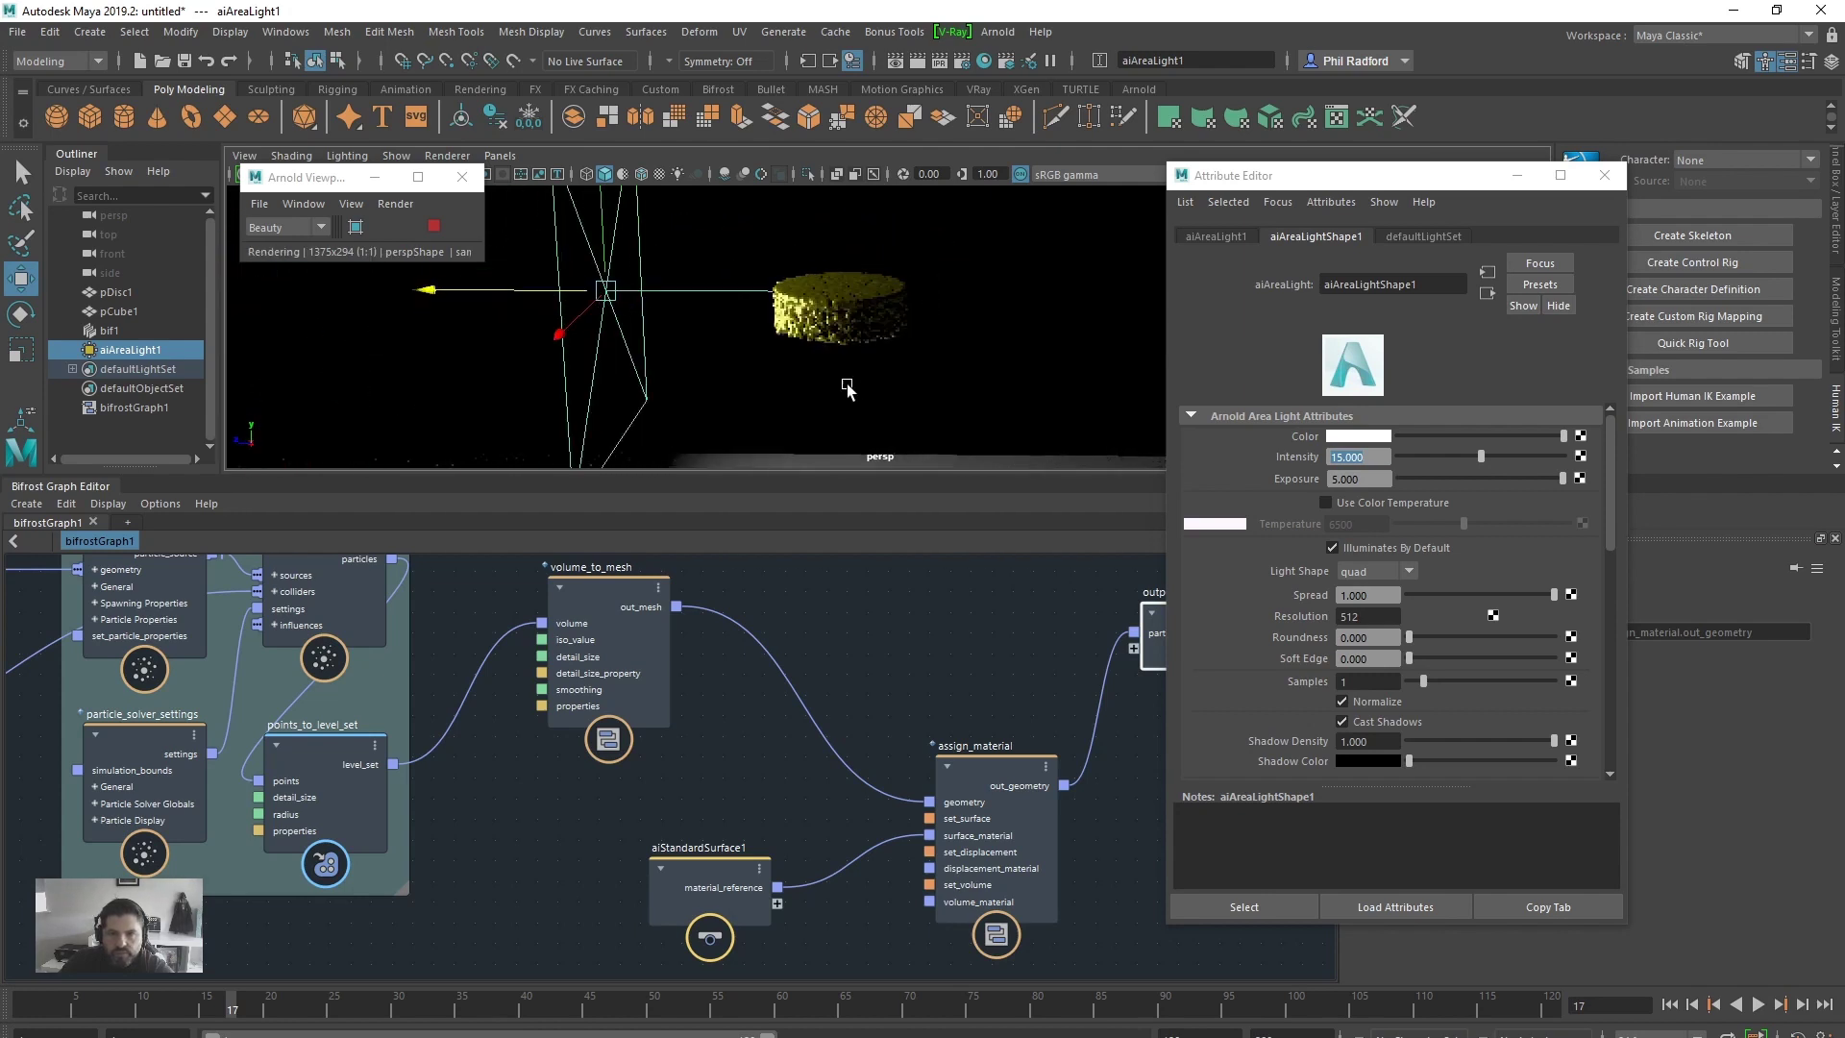
{"action": "left_click_drag", "start_coordinate": [647, 404], "coordinate": [733, 337], "text": "alt"}
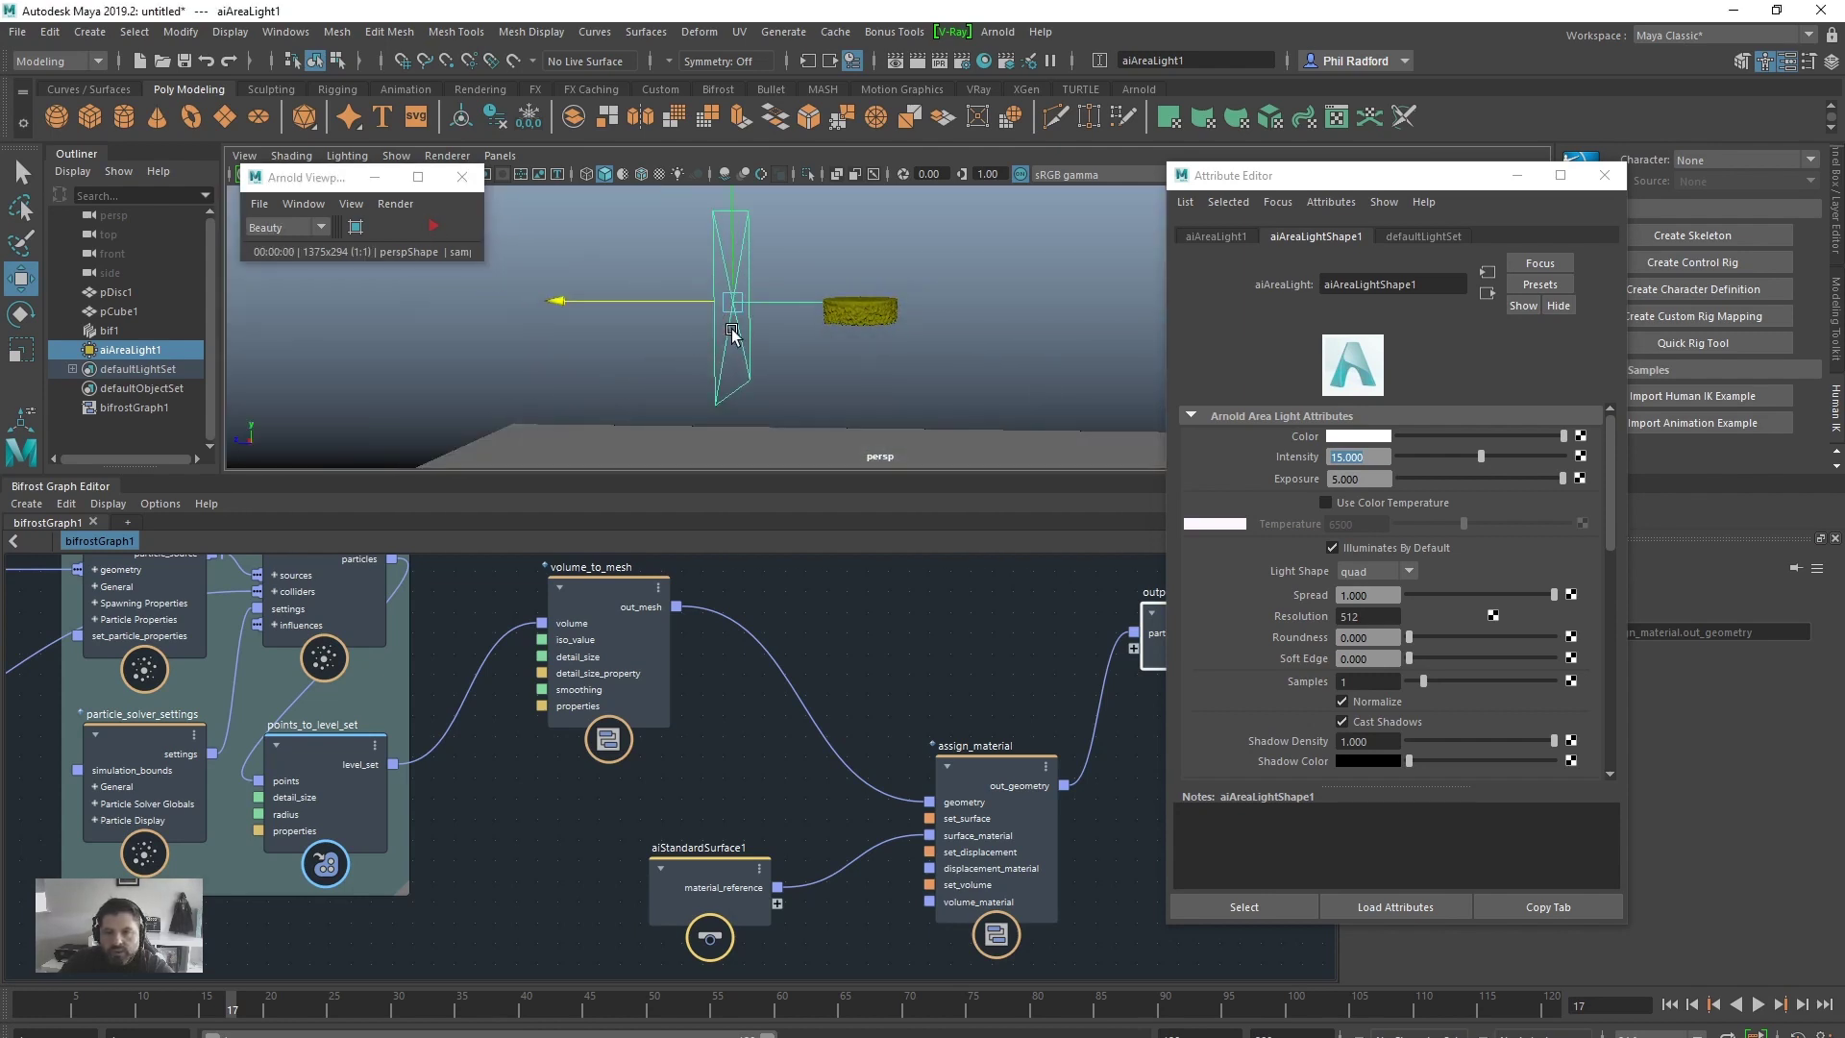
Step: Close the light's attributes and enlarge the Bifrost graph to full screen, showing the whole network from pDisc1 and pCube1 to output
{"action": "left_click", "coordinate": [1602, 175]}
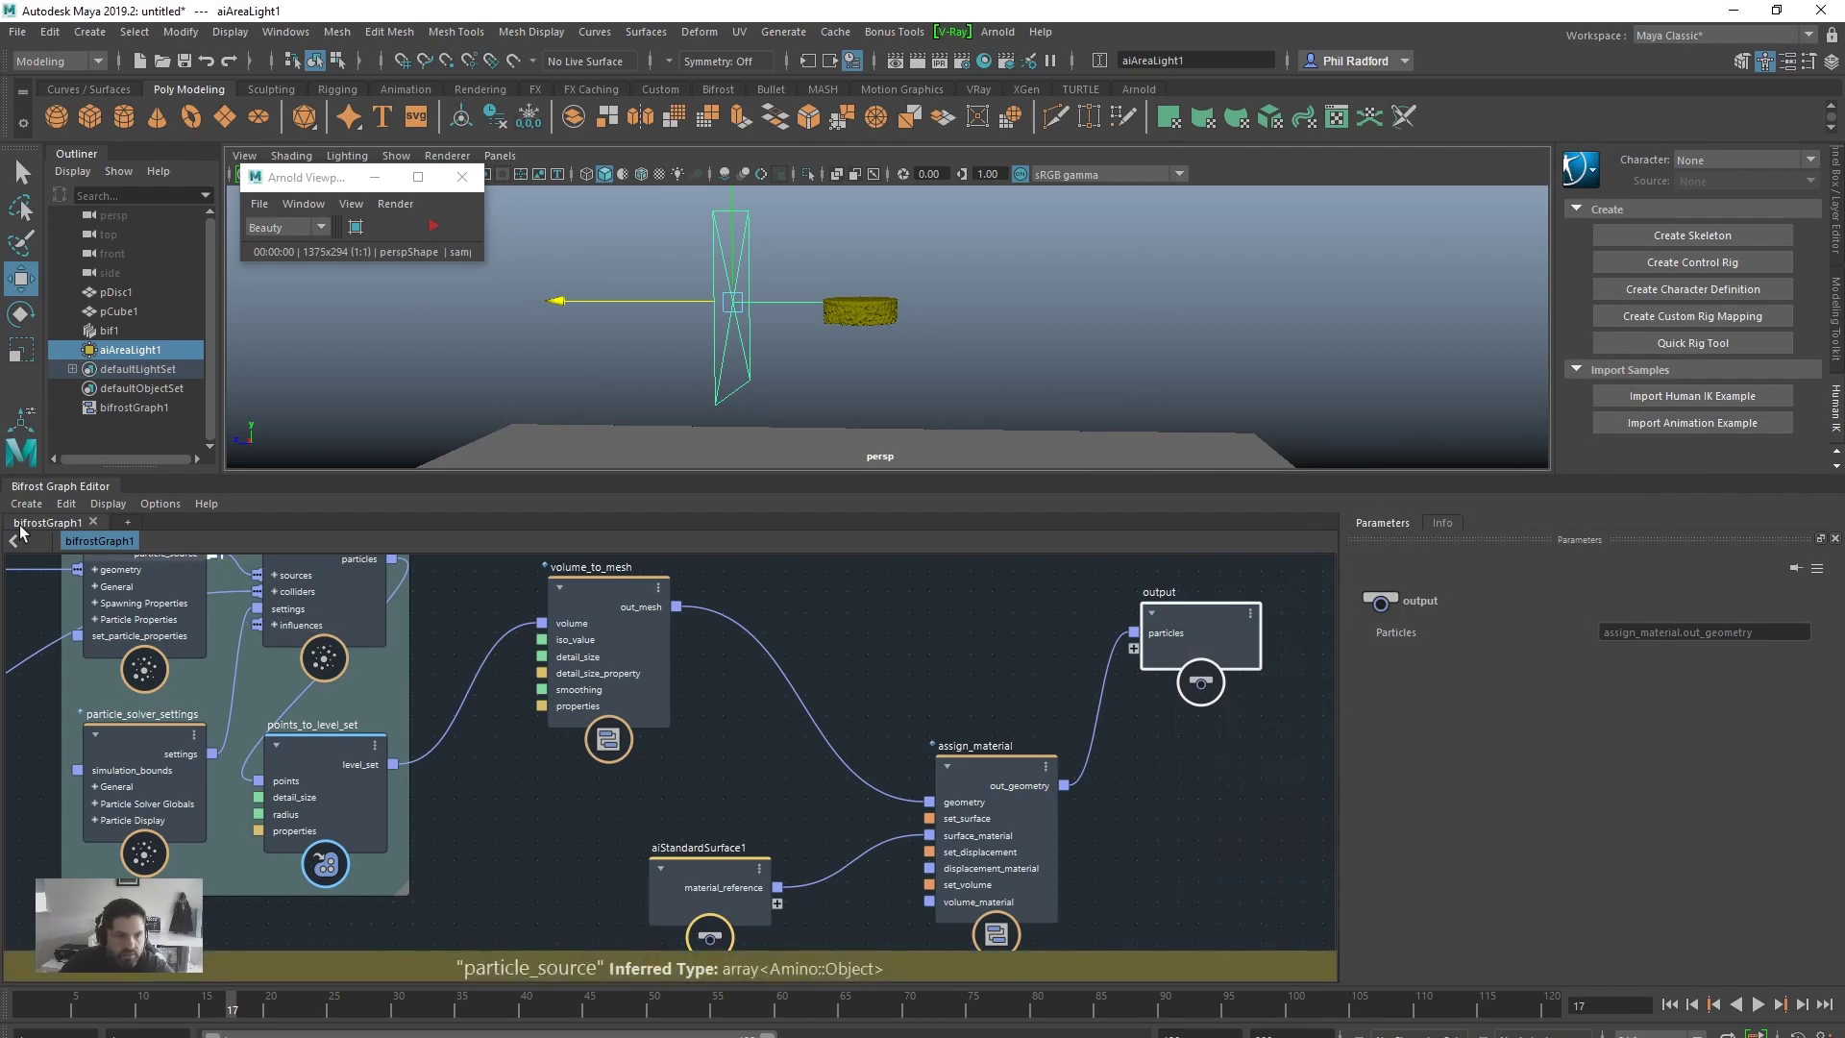
{"action": "left_click_drag", "start_coordinate": [37, 486], "coordinate": [171, 147]}
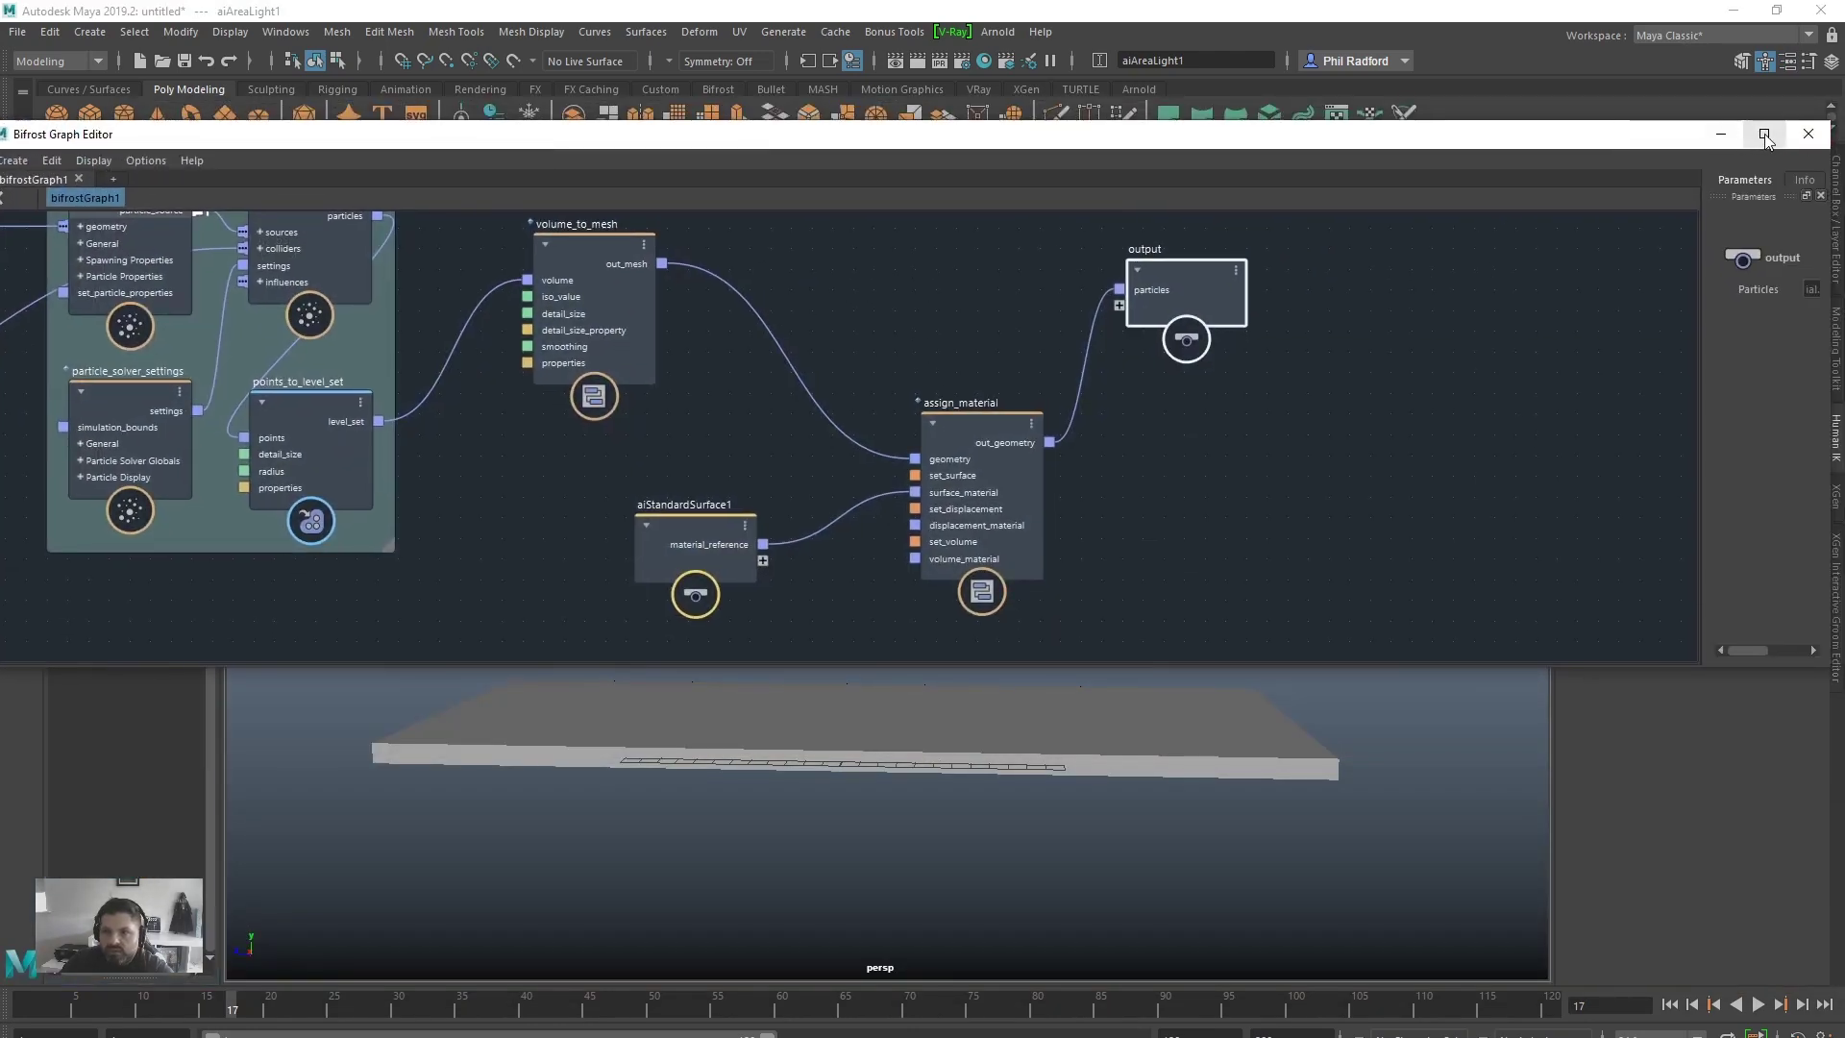
{"action": "left_click", "coordinate": [1773, 132]}
{"action": "middle_click_drag", "start_coordinate": [715, 738], "coordinate": [1139, 774], "text": "alt"}
{"action": "right_click_drag", "start_coordinate": [1117, 770], "coordinate": [1052, 769], "text": "alt"}
{"action": "mouse_move", "coordinate": [995, 786]}
{"action": "middle_mouse_down", "text": "alt"}
{"action": "mouse_move", "coordinate": [1027, 767]}
{"action": "mouse_move", "coordinate": [999, 757]}
{"action": "middle_mouse_up", "text": "alt"}
{"action": "right_click_drag", "start_coordinate": [998, 757], "coordinate": [1019, 756], "text": "alt"}
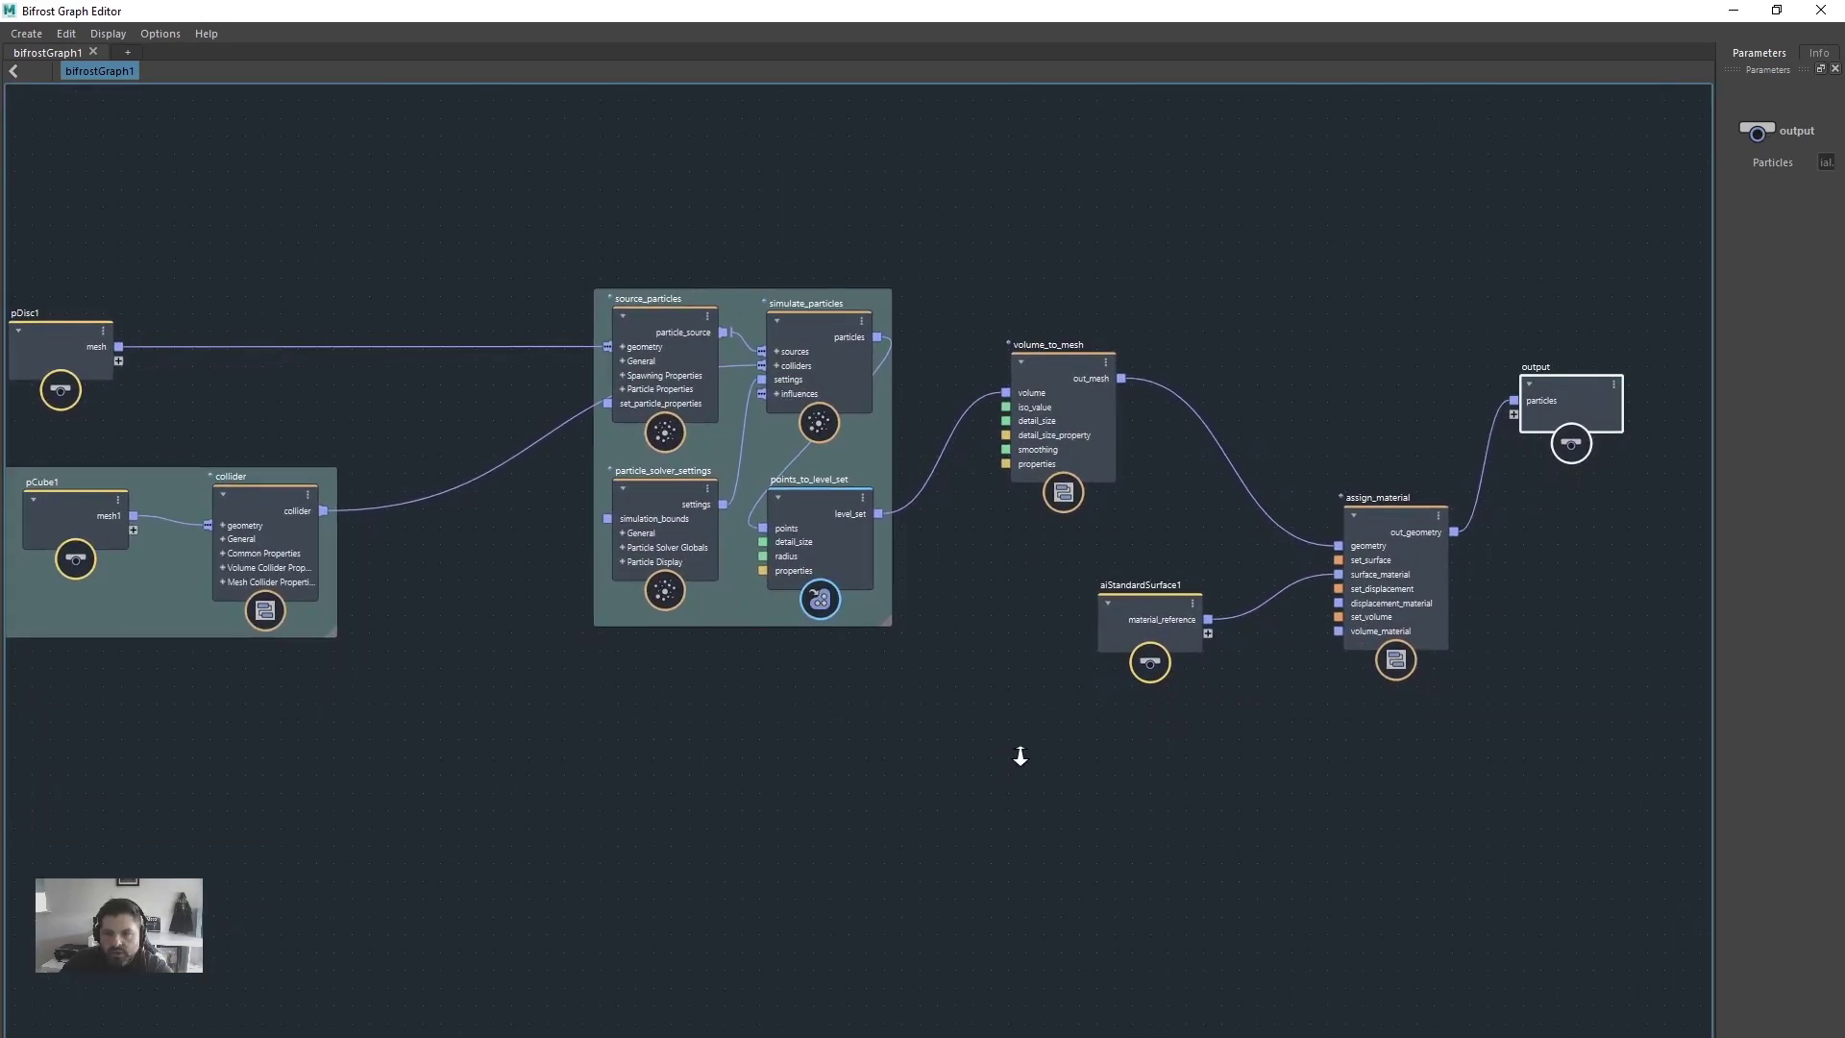
{"action": "middle_click_drag", "start_coordinate": [1020, 756], "coordinate": [1028, 759], "text": "alt"}
{"action": "right_click_drag", "start_coordinate": [1028, 759], "coordinate": [1024, 761], "text": "alt"}
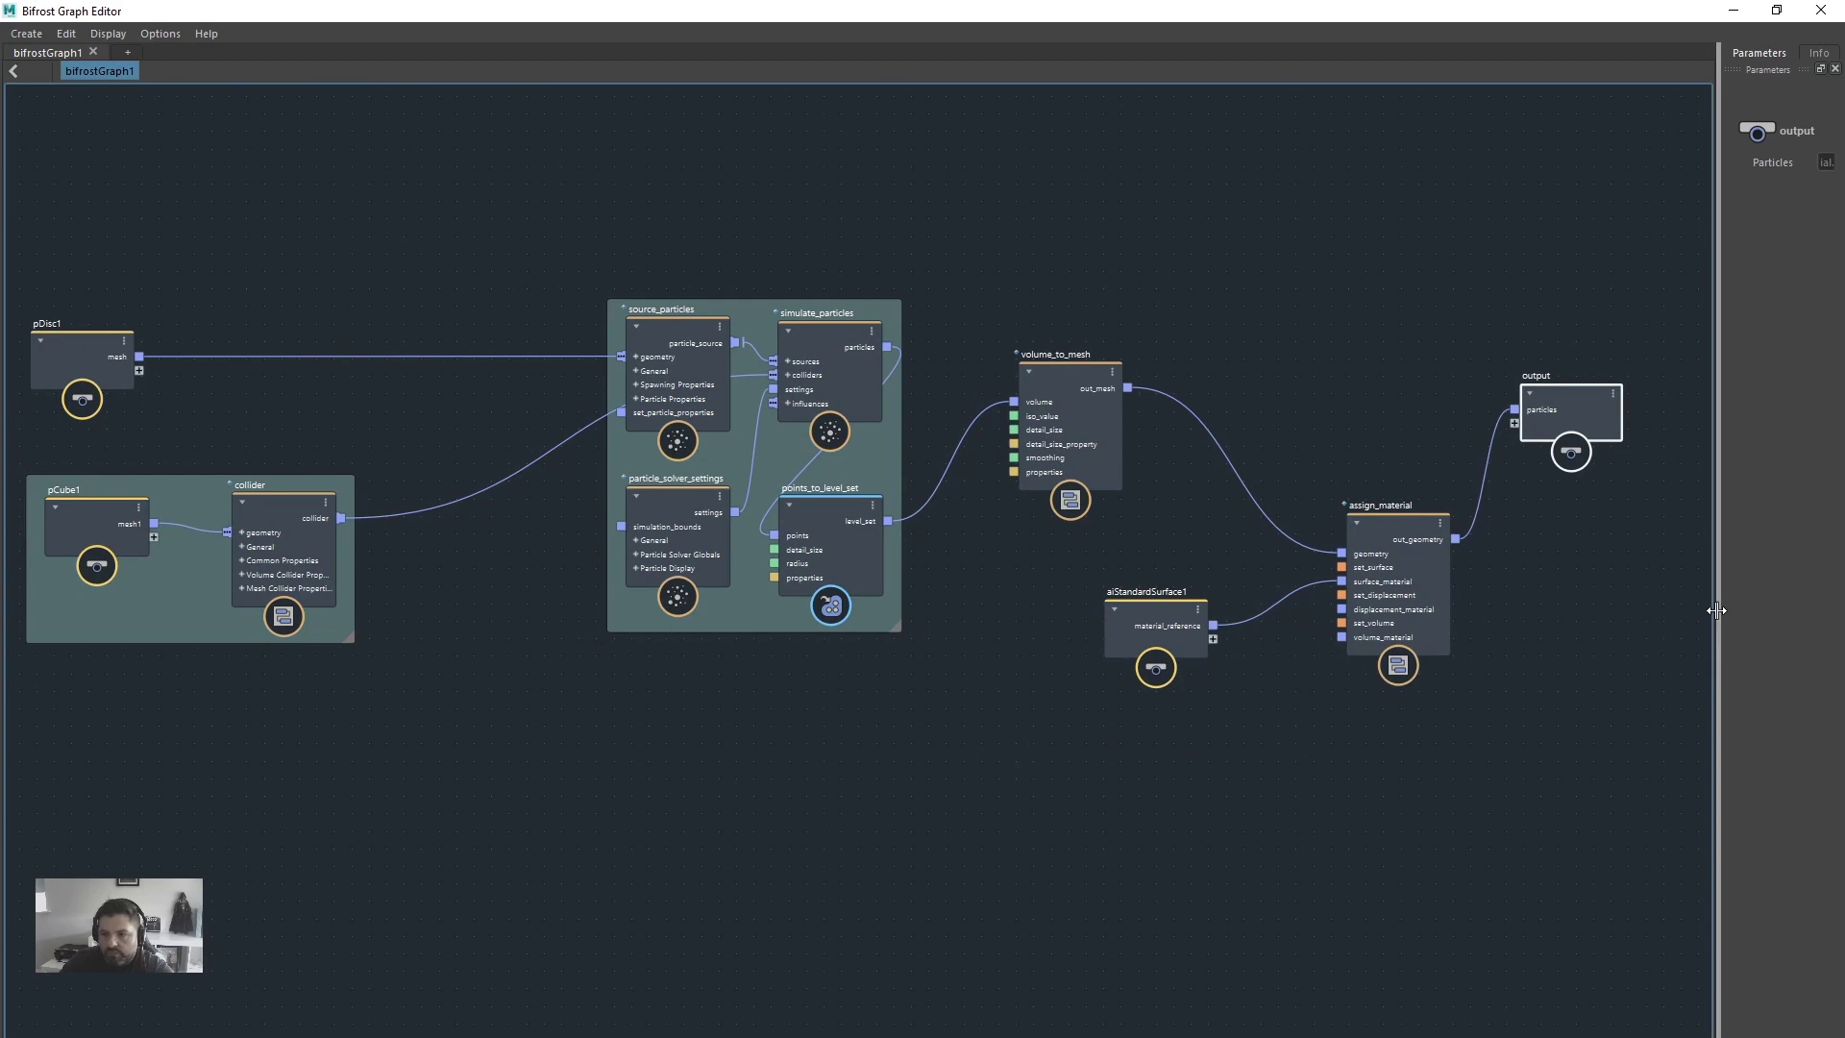
Step: Widen the parameters area beside the graph and show the parameters of the pDisc1 node
{"action": "left_click_drag", "start_coordinate": [1718, 610], "coordinate": [1624, 636]}
{"action": "middle_click_drag", "start_coordinate": [1237, 834], "coordinate": [1216, 833], "text": "alt"}
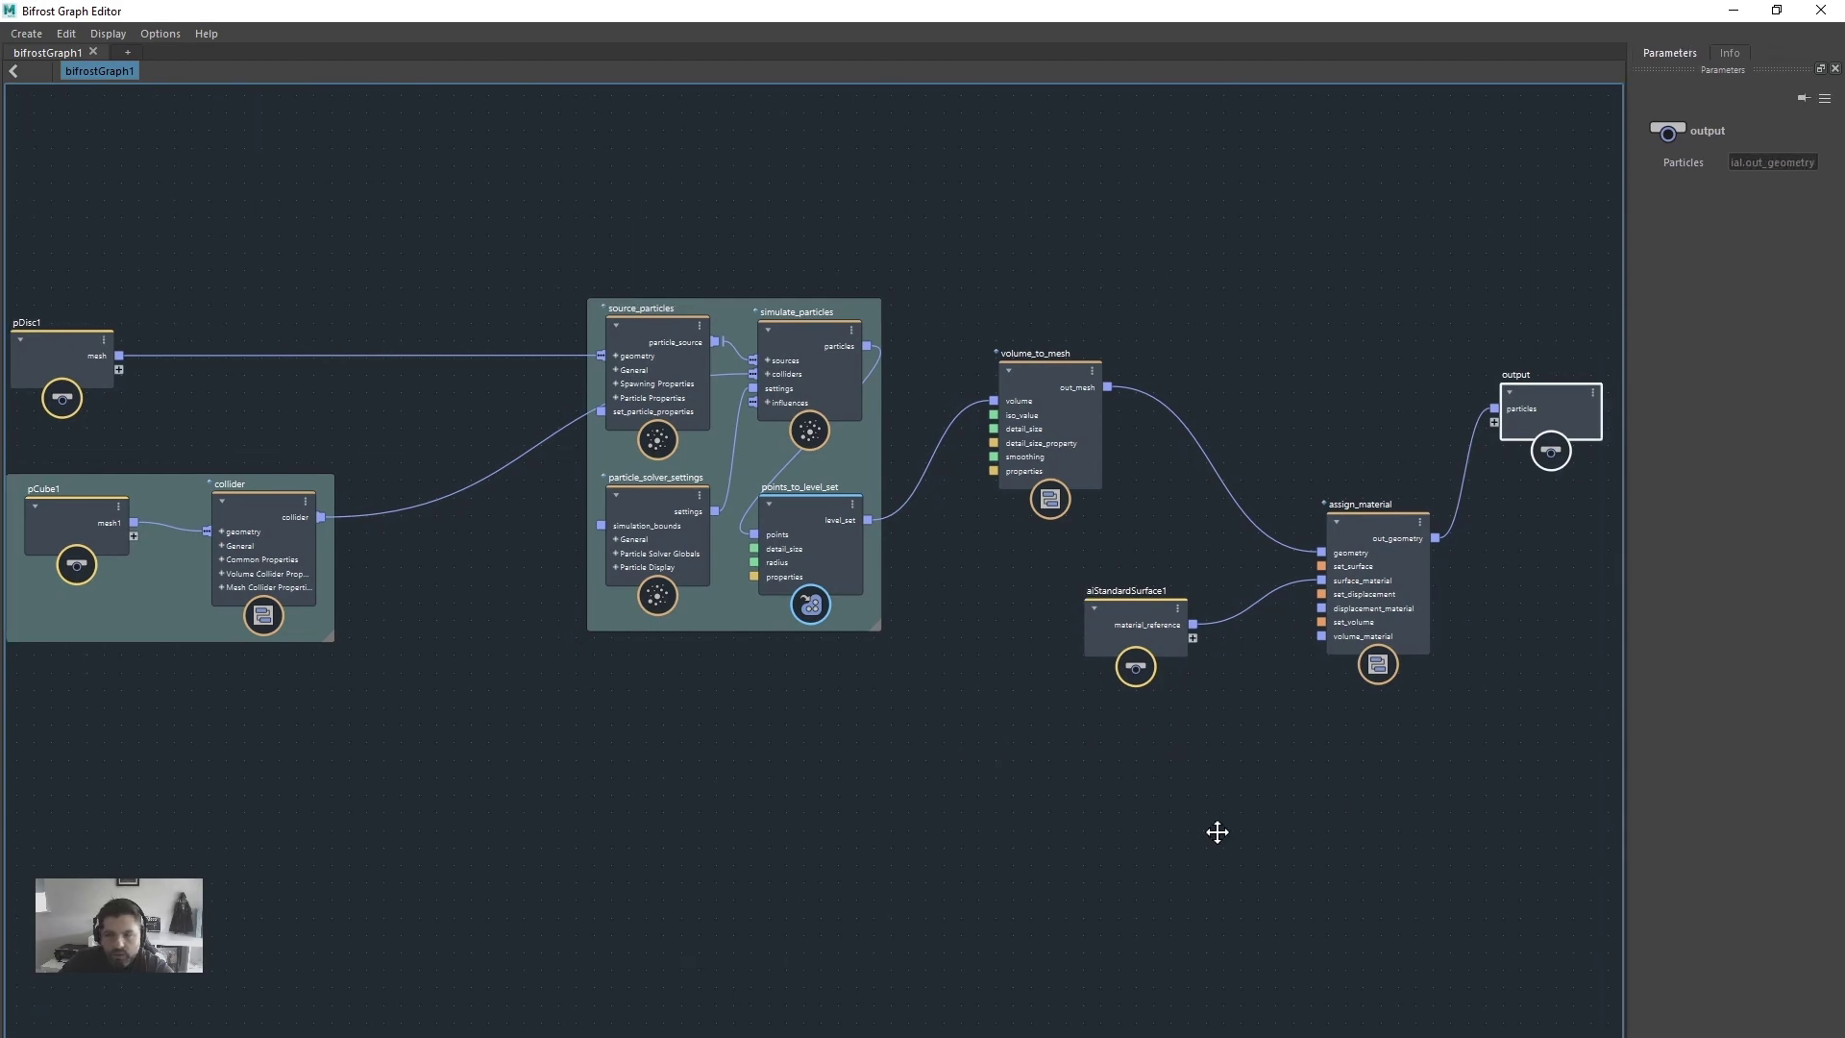
{"action": "right_click_drag", "start_coordinate": [1216, 833], "coordinate": [1211, 834], "text": "alt"}
{"action": "middle_click_drag", "start_coordinate": [1208, 843], "coordinate": [1167, 817]}
{"action": "left_click_drag", "start_coordinate": [73, 336], "coordinate": [81, 336]}
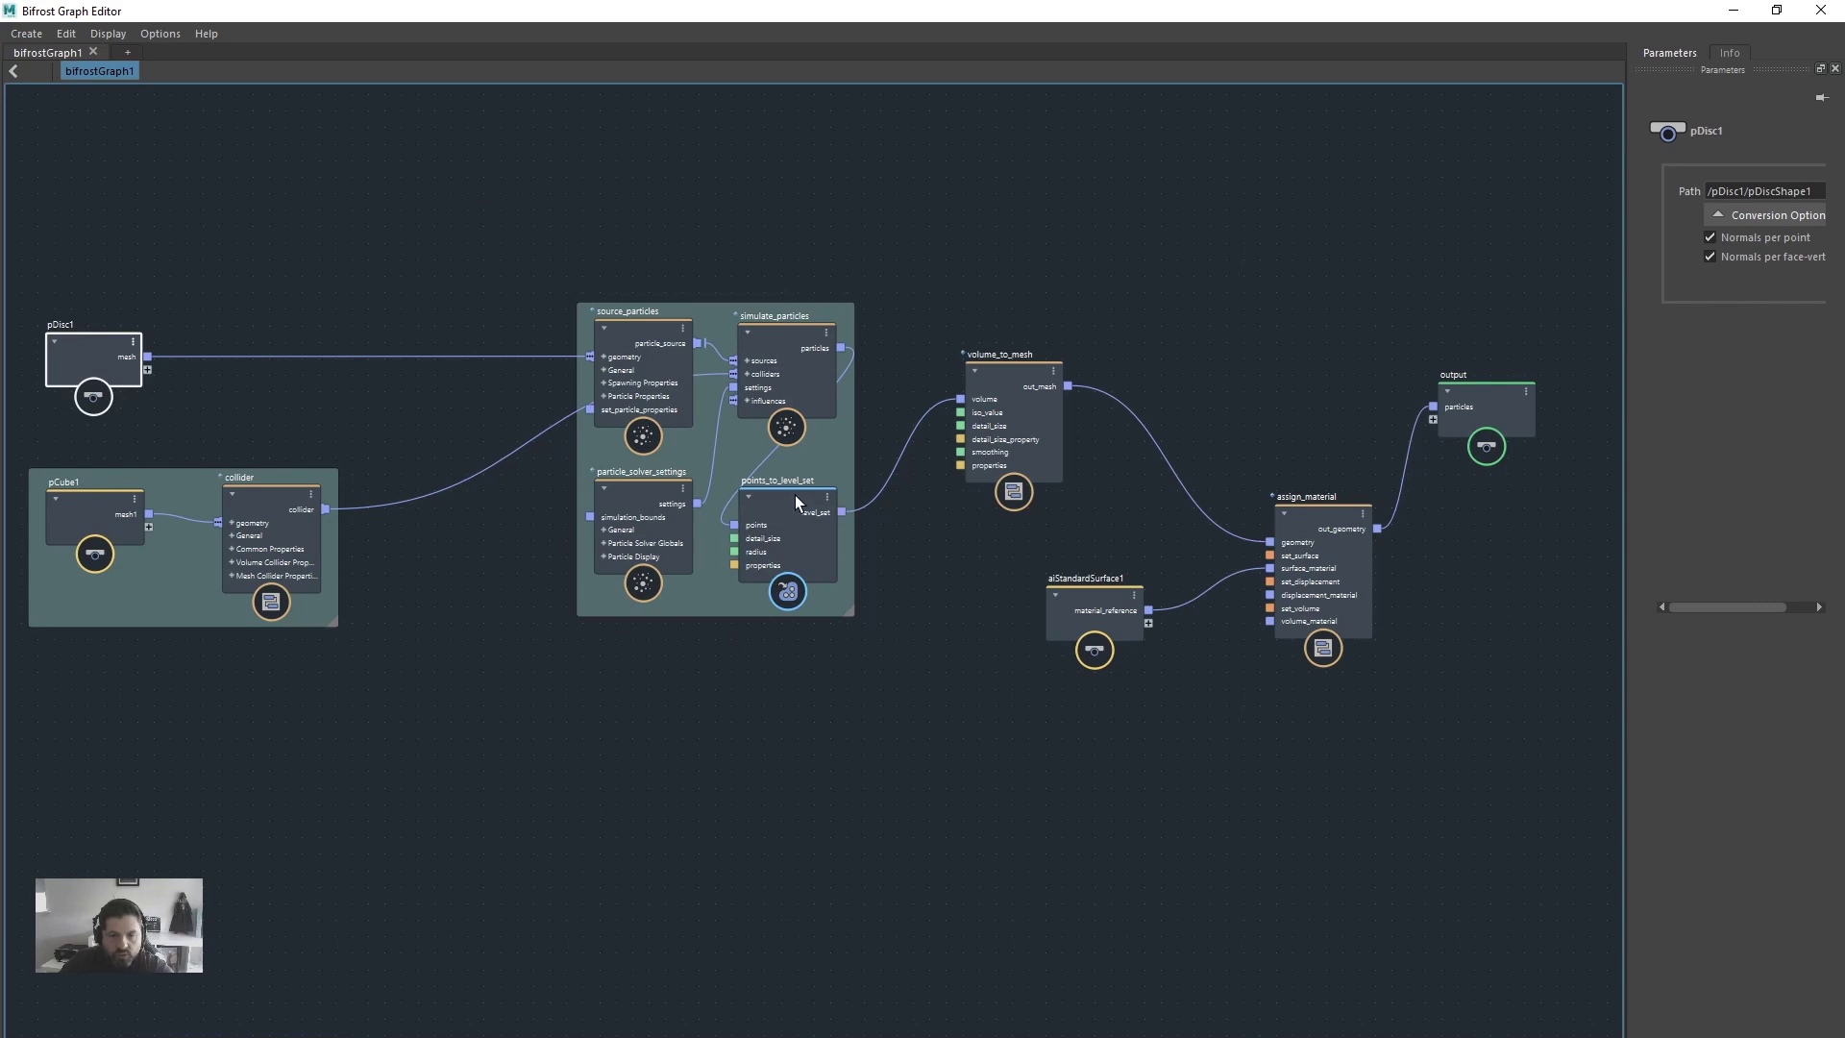
Step: Place points_to_level_set outside the simulation backdrop, beside simulate_particles, and line up volume_to_mesh after it in the upper row
{"action": "left_click_drag", "start_coordinate": [794, 498], "coordinate": [887, 436]}
{"action": "left_click_drag", "start_coordinate": [1016, 361], "coordinate": [1109, 350]}
{"action": "left_click_drag", "start_coordinate": [876, 430], "coordinate": [938, 319]}
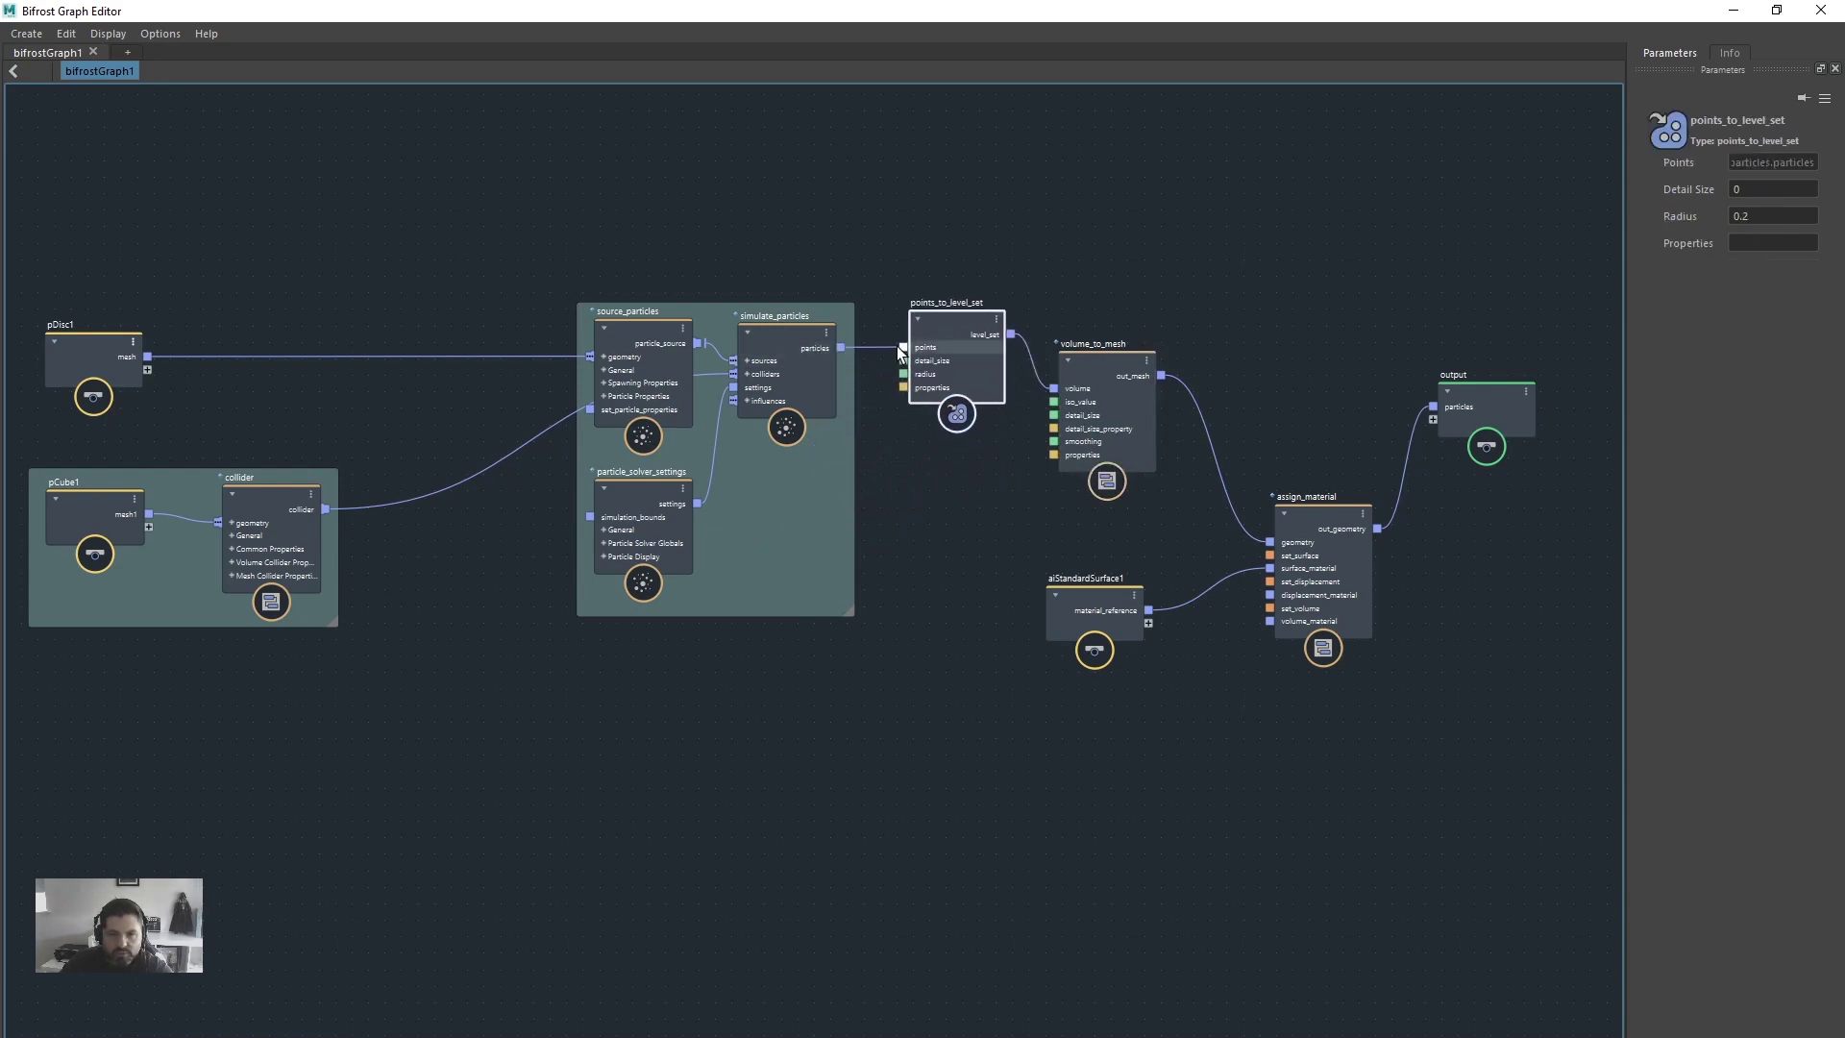
{"action": "left_click_drag", "start_coordinate": [1111, 351], "coordinate": [1148, 294]}
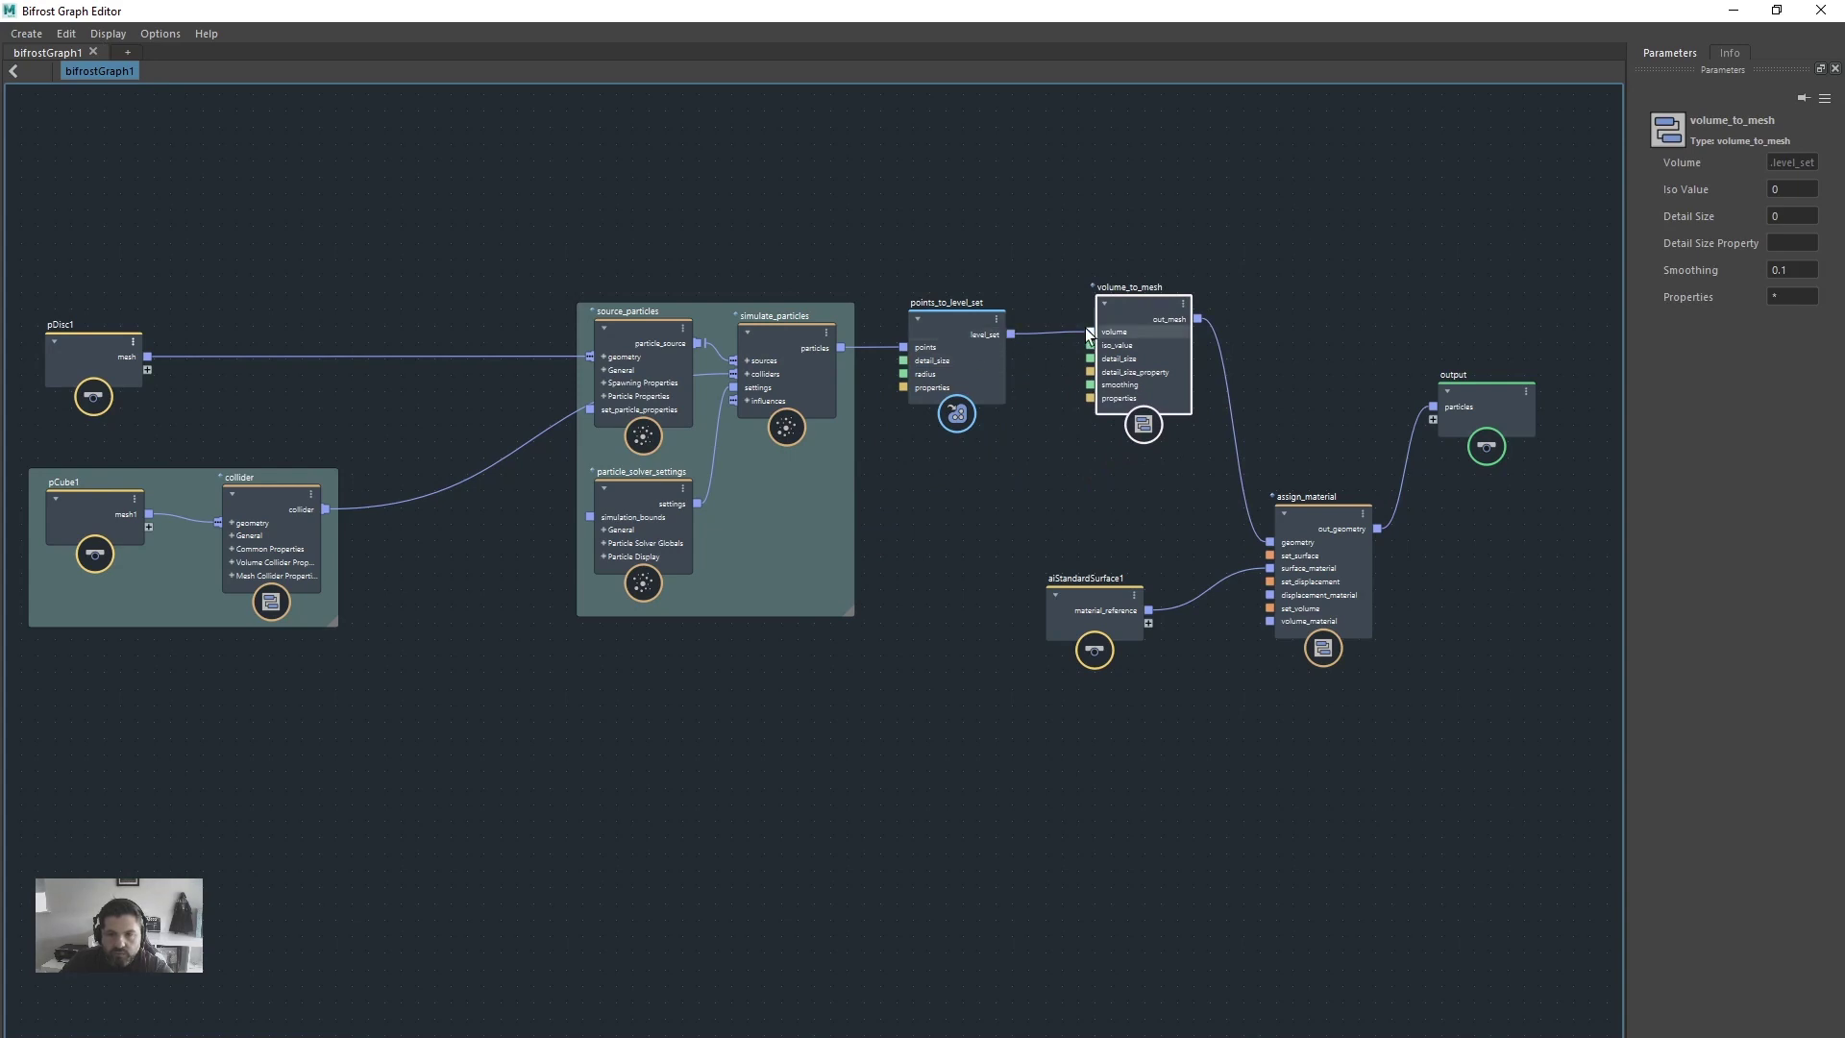
{"action": "left_click_drag", "start_coordinate": [1130, 303], "coordinate": [1122, 307]}
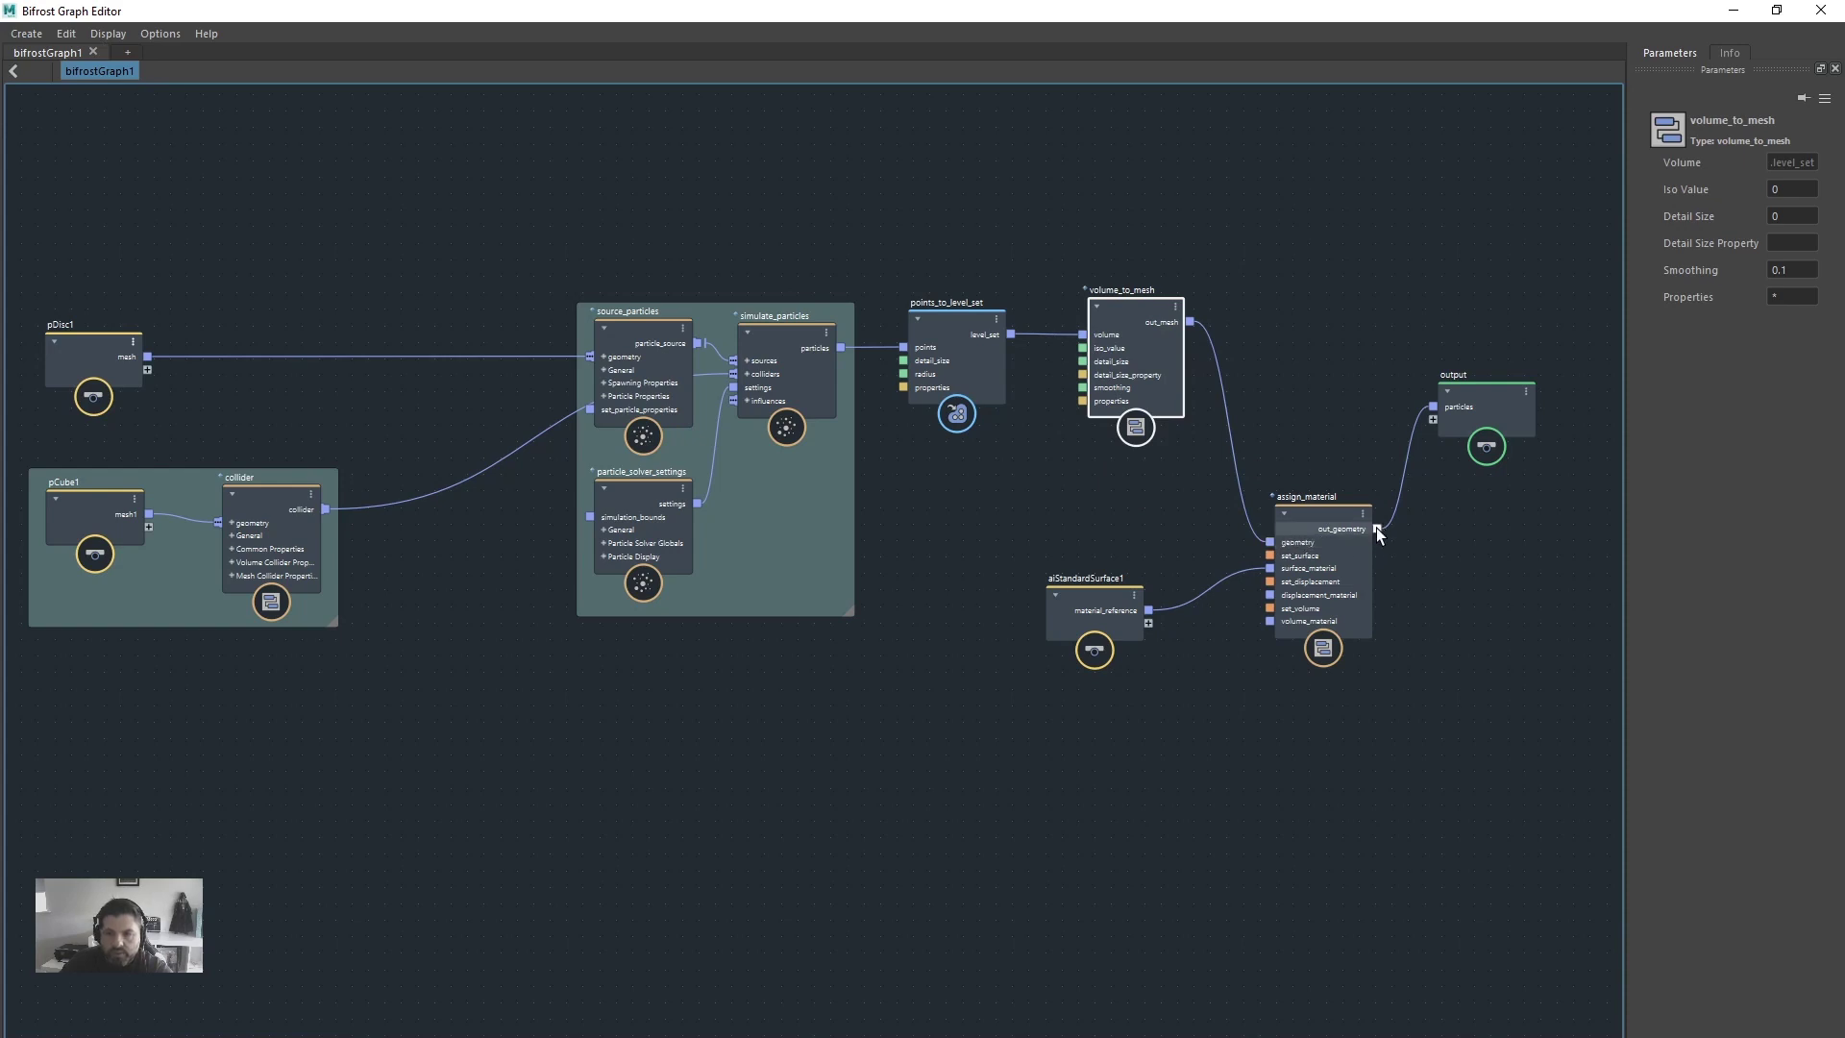
Step: Move aiStandardSurface1 closer to assign_material, put points_to_level_set back in the simulation backdrop below simulate_particles, and clear the selection
{"action": "mouse_move", "coordinate": [919, 725]}
{"action": "middle_mouse_down"}
{"action": "mouse_move", "coordinate": [873, 706]}
{"action": "mouse_move", "coordinate": [906, 720]}
{"action": "middle_mouse_up"}
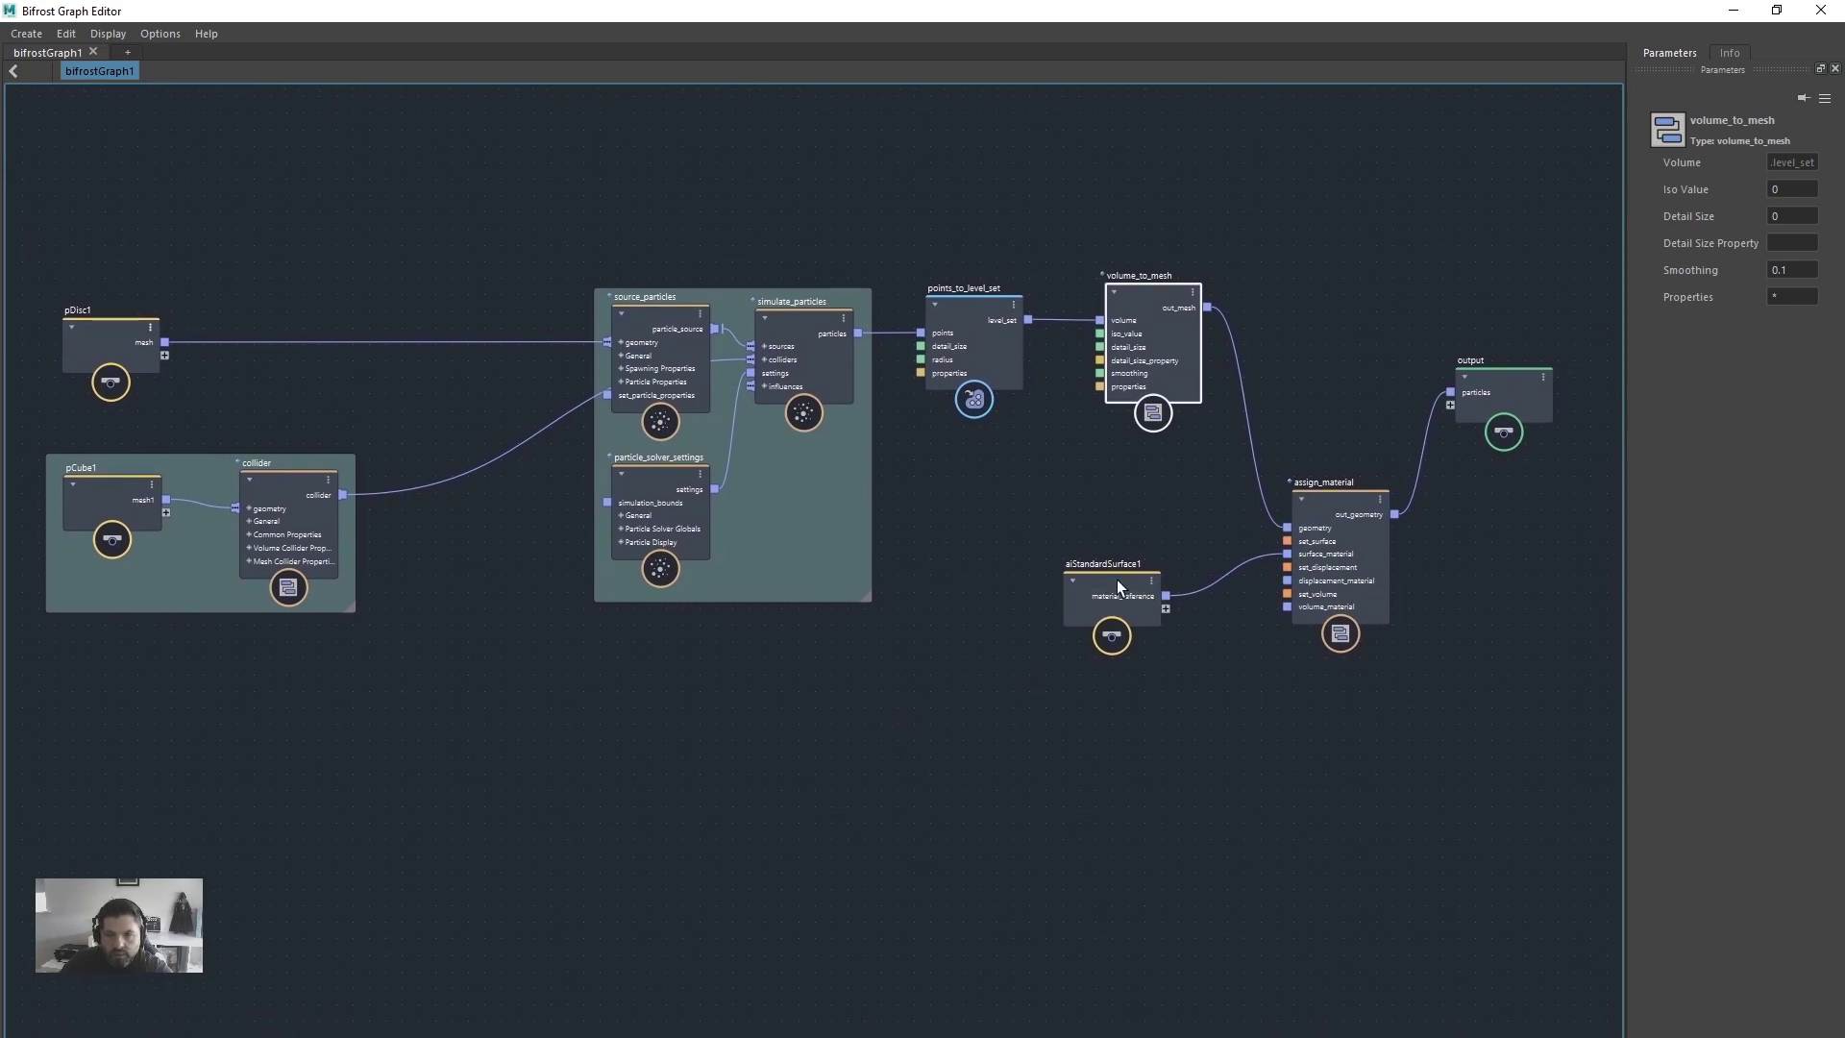
{"action": "left_click_drag", "start_coordinate": [1117, 579], "coordinate": [1191, 573]}
{"action": "left_click_drag", "start_coordinate": [964, 308], "coordinate": [791, 470]}
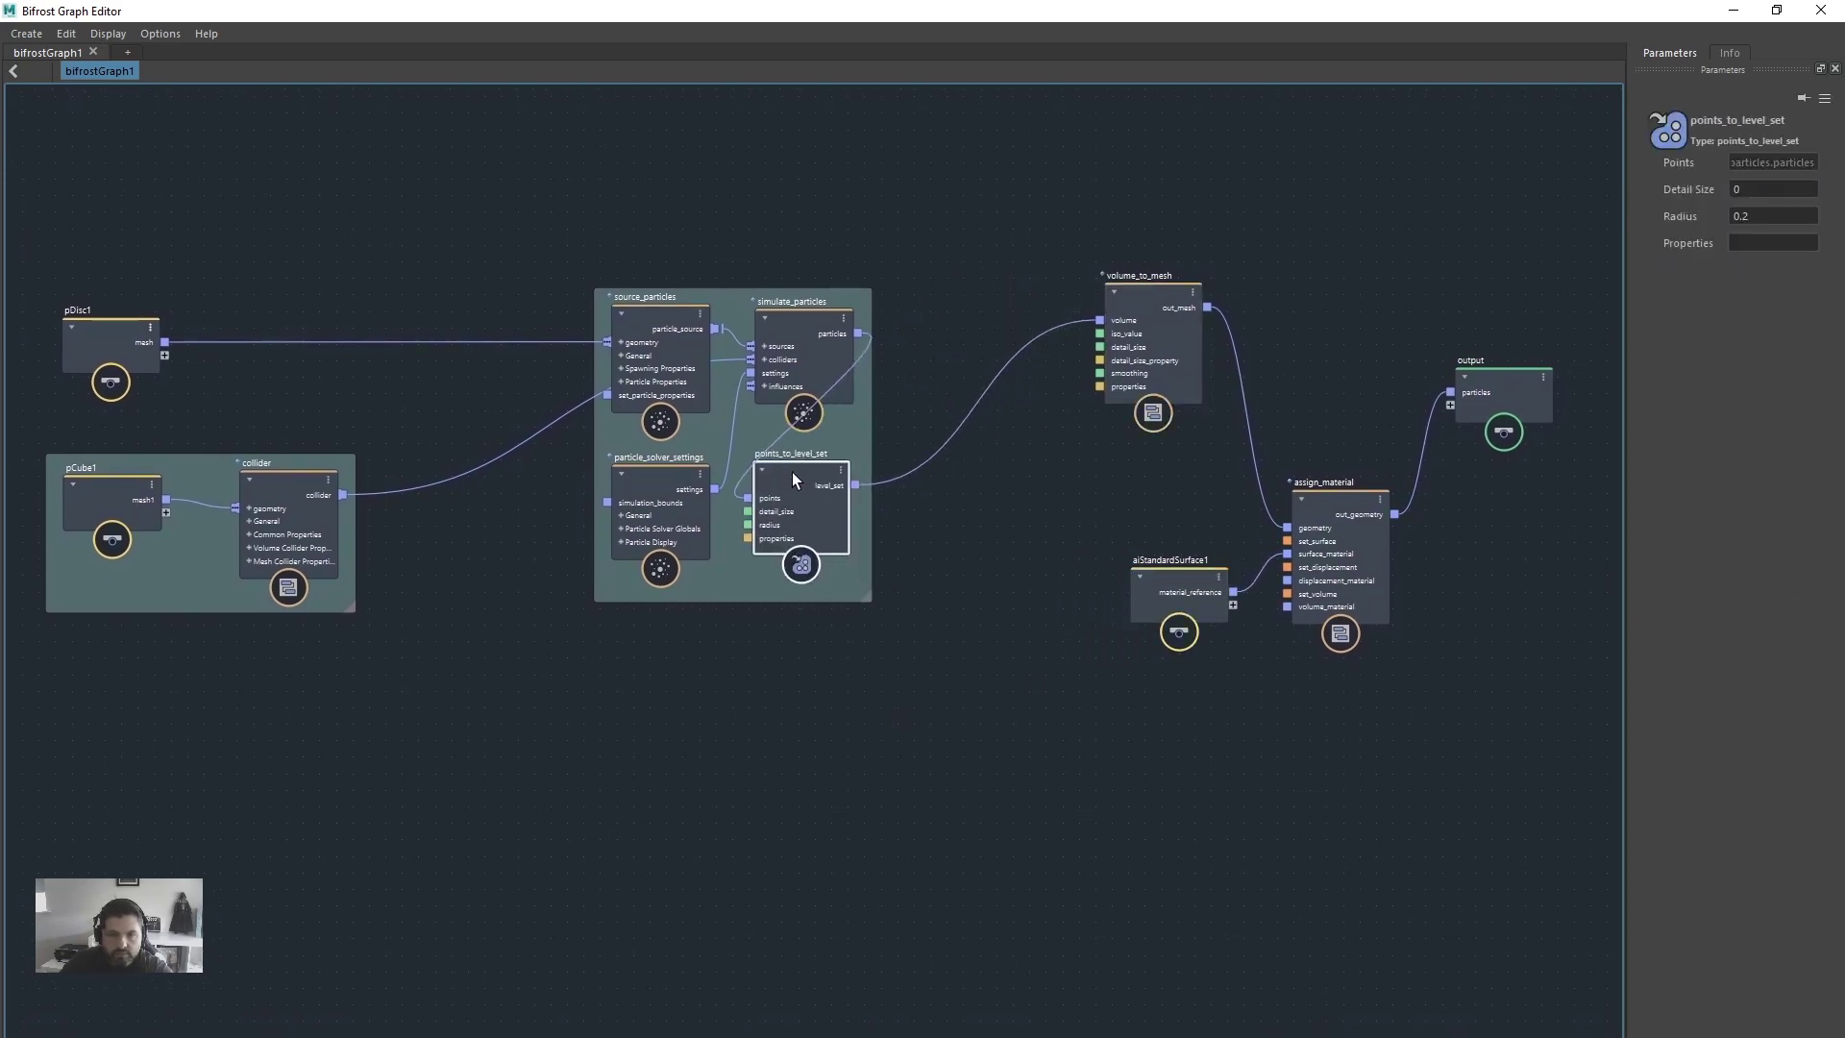
{"action": "left_click", "coordinate": [832, 708]}
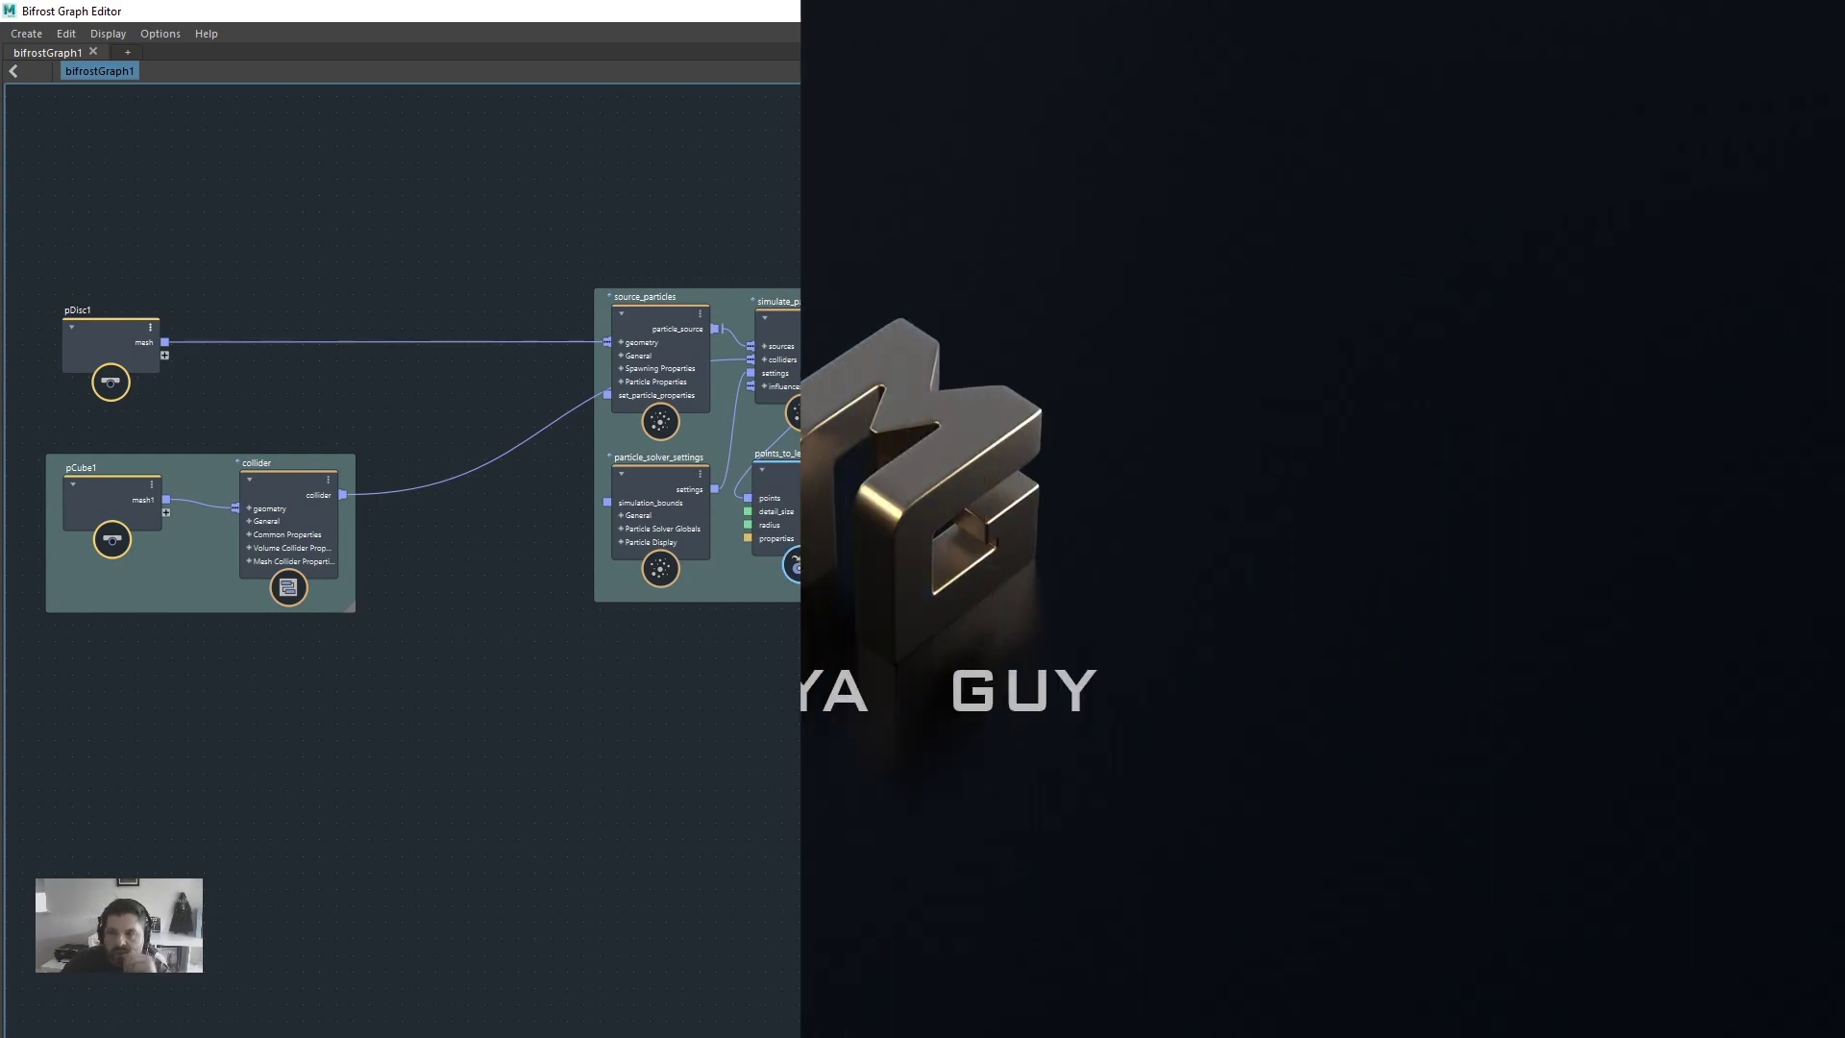